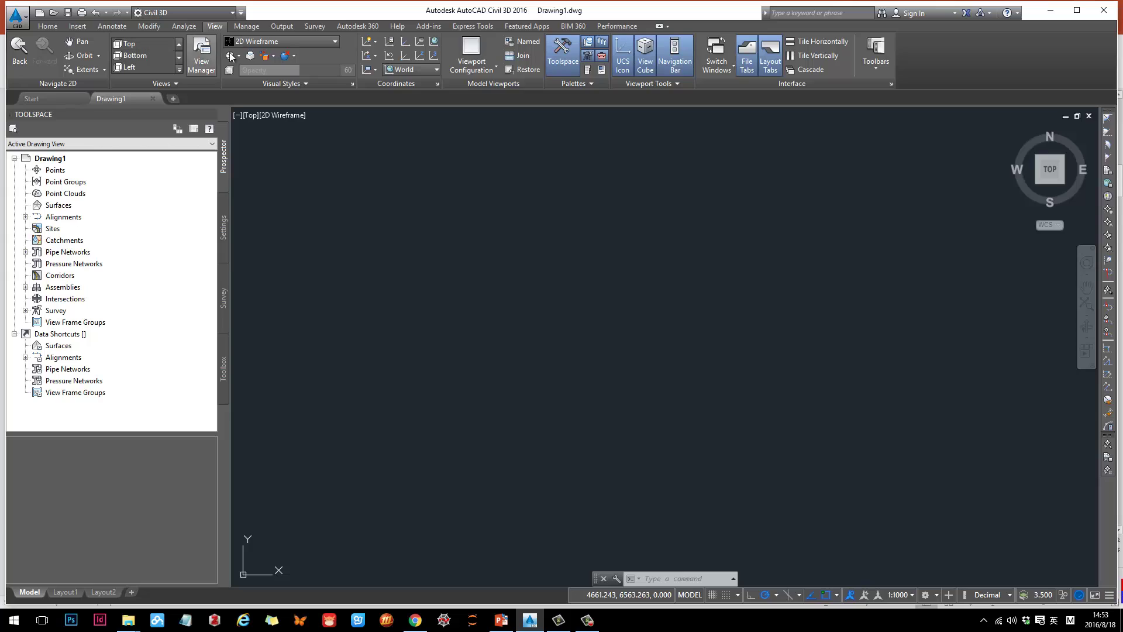
Look through the Home, Insert, Annotate, Modify, Analyze and View toolsets, ending on the Home tools
left_click(183, 27)
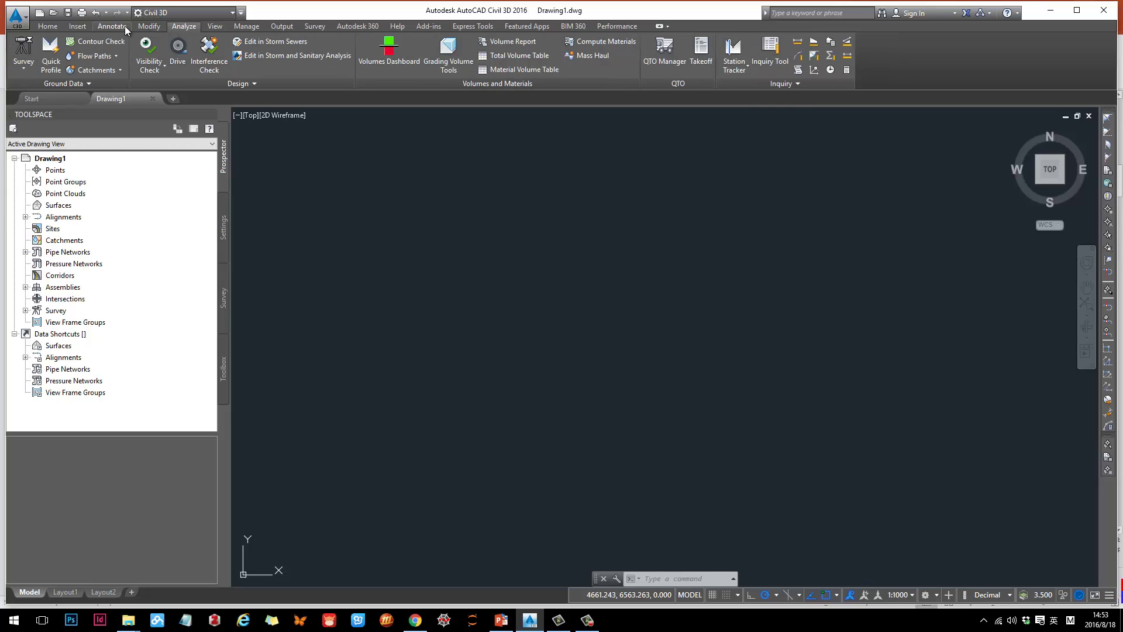
left_click(139, 27)
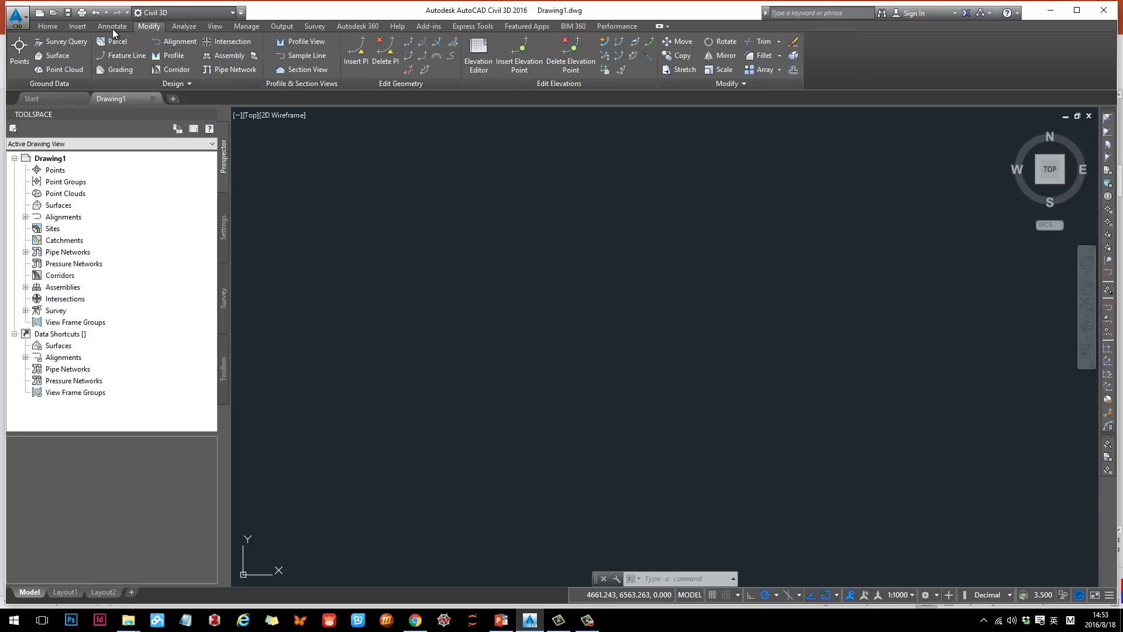
left_click(41, 25)
left_click(71, 27)
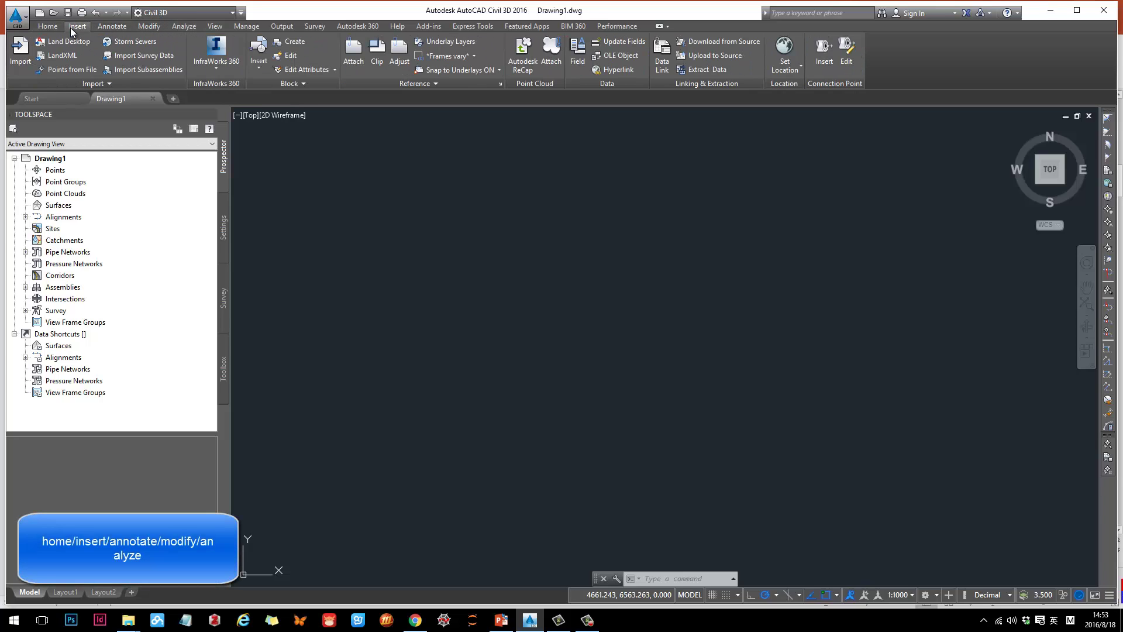
left_click(101, 30)
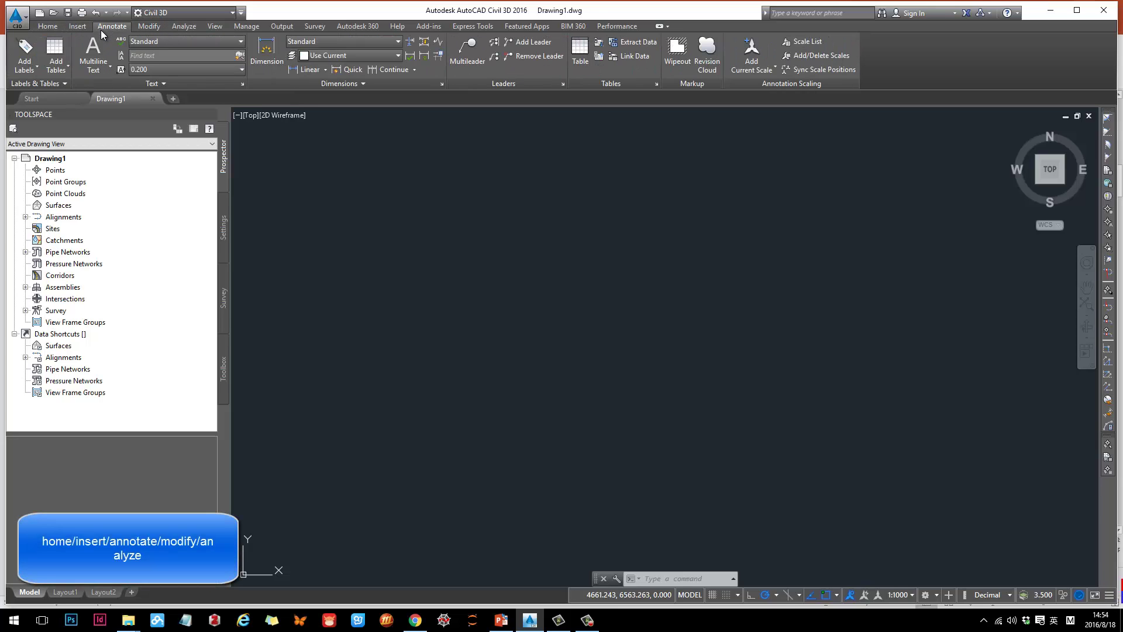
left_click(149, 27)
left_click(183, 27)
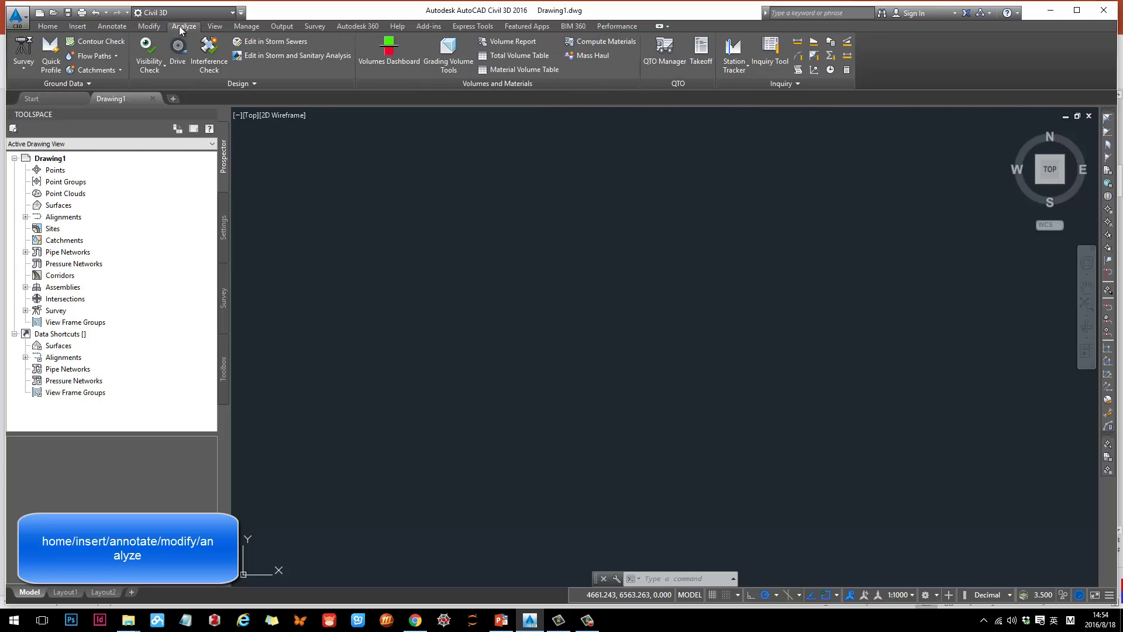
left_click(211, 27)
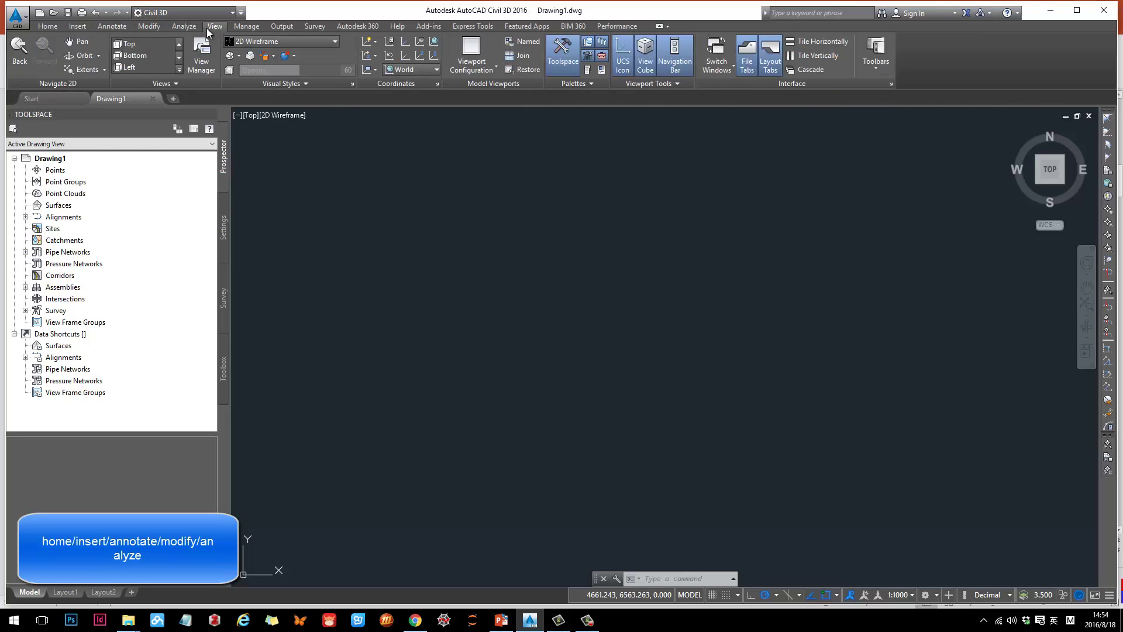
left_click(44, 27)
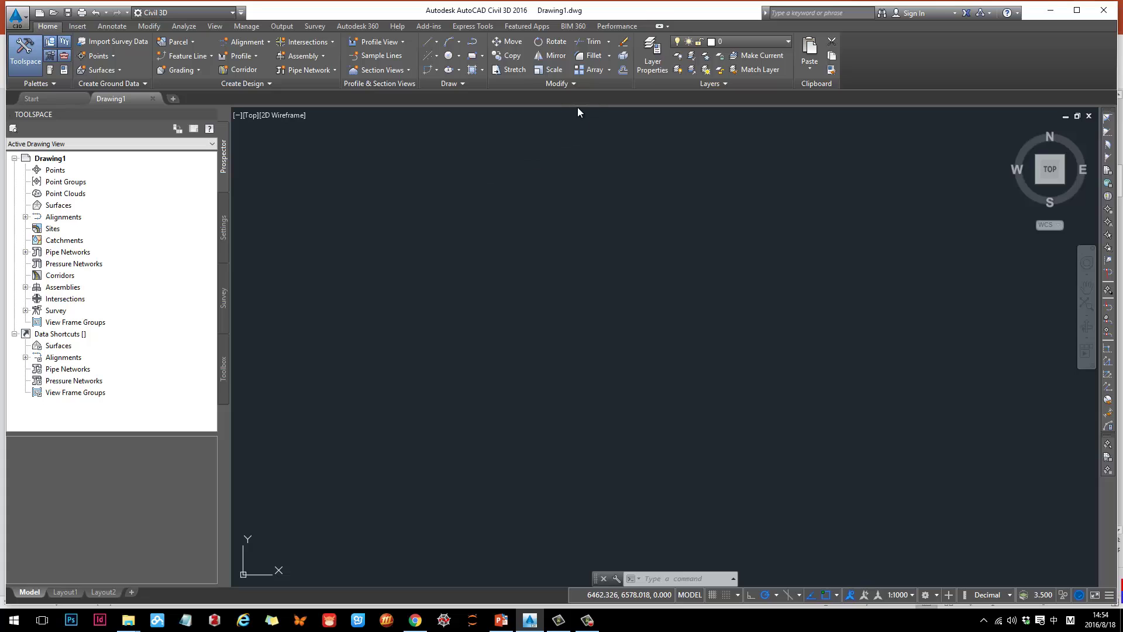
Switch to the civil 3d tutorial presentation in PowerPoint and highlight the "Traditional AutoCAD toolset" heading on slide 3
left_click(531, 626)
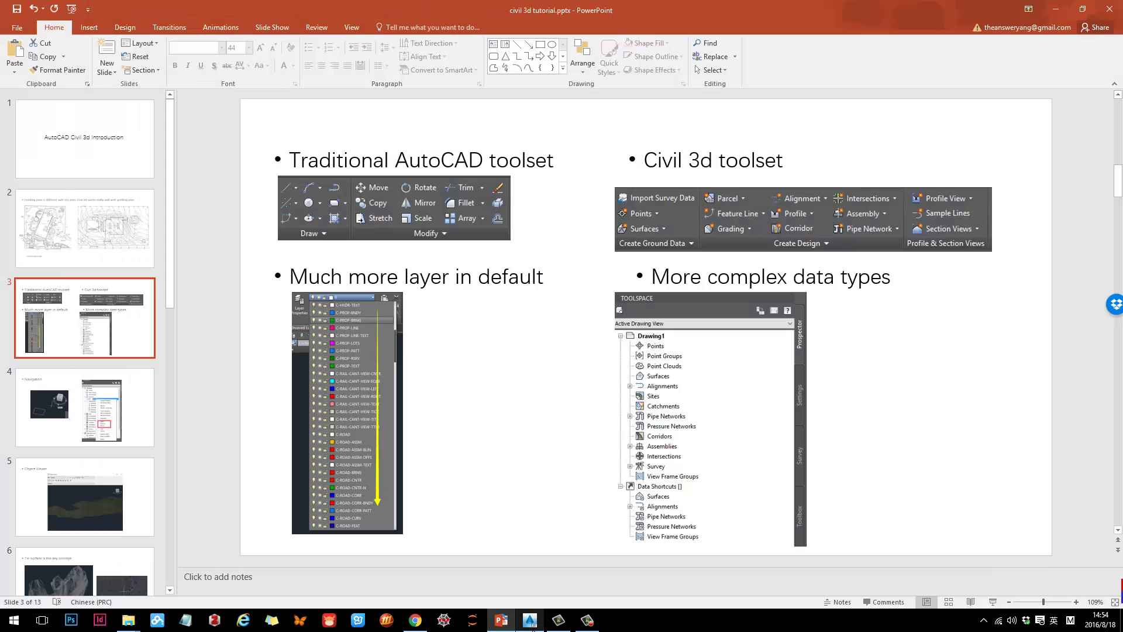
left_click(293, 160)
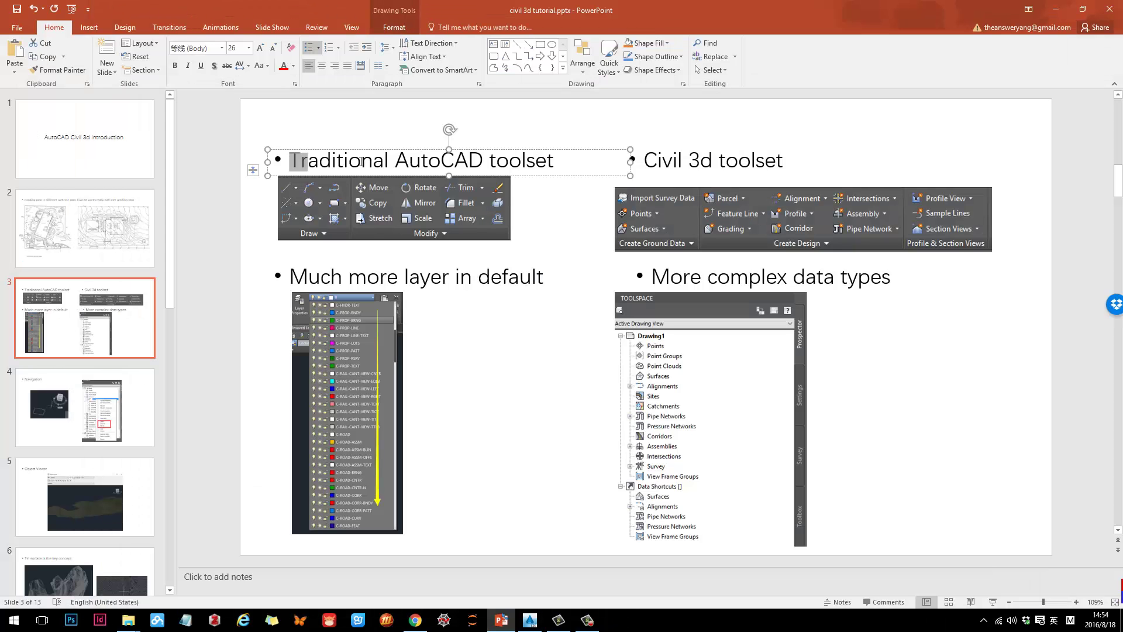
left_click_drag(291, 160, 560, 160)
left_click(577, 216)
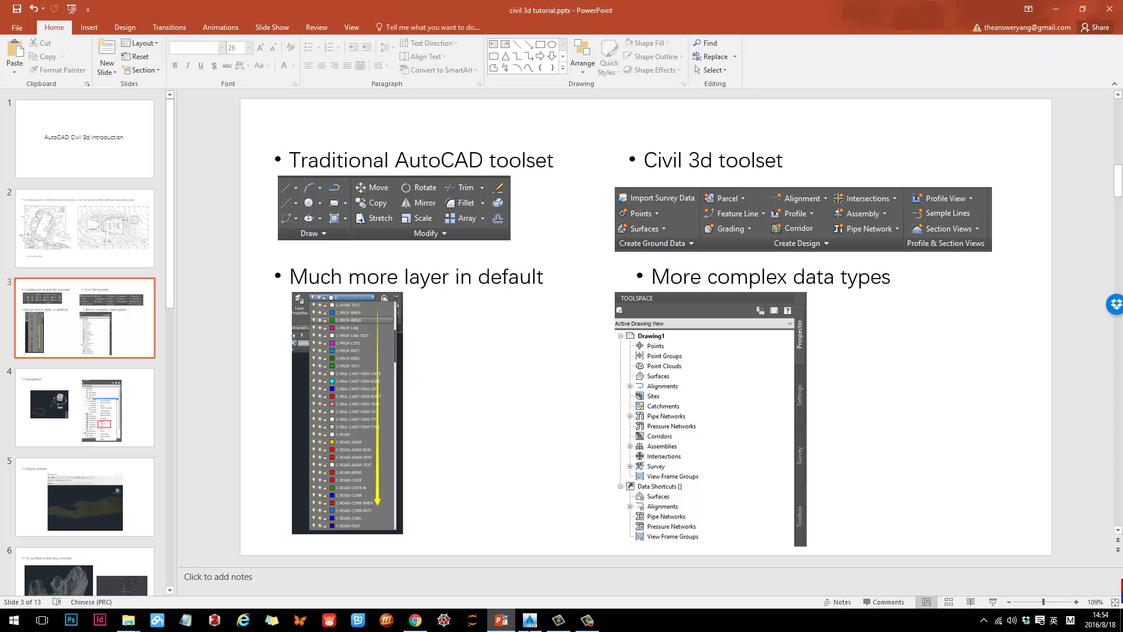
Switch back to Civil 3D and draw a zigzag of five connected line segments across the upper drawing area
left_click(530, 621)
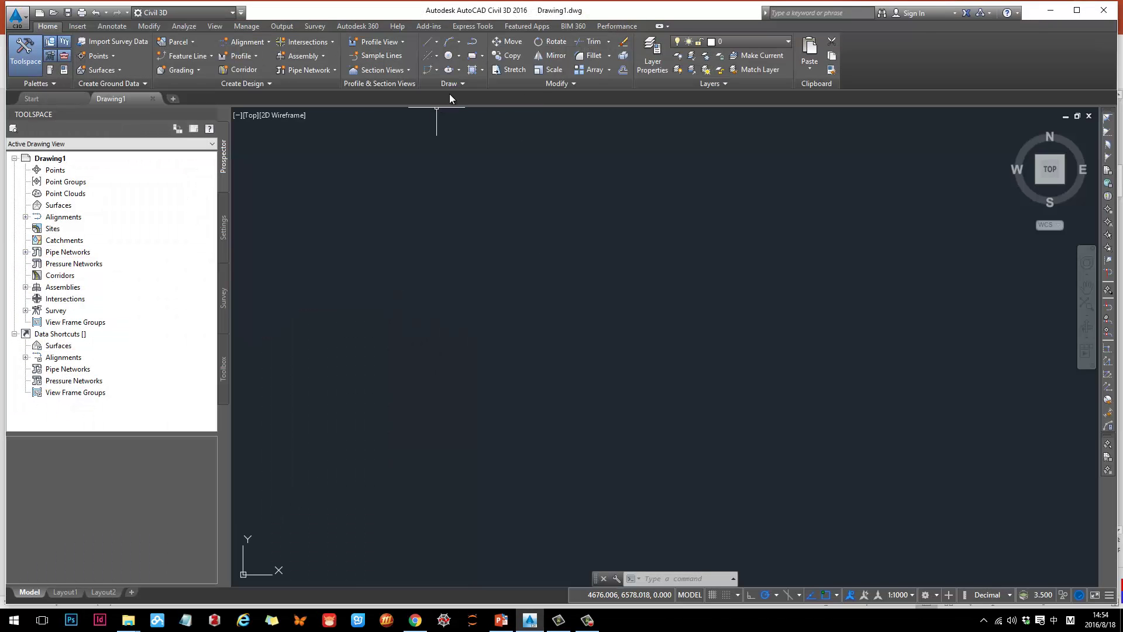
left_click(460, 84)
left_click(459, 175)
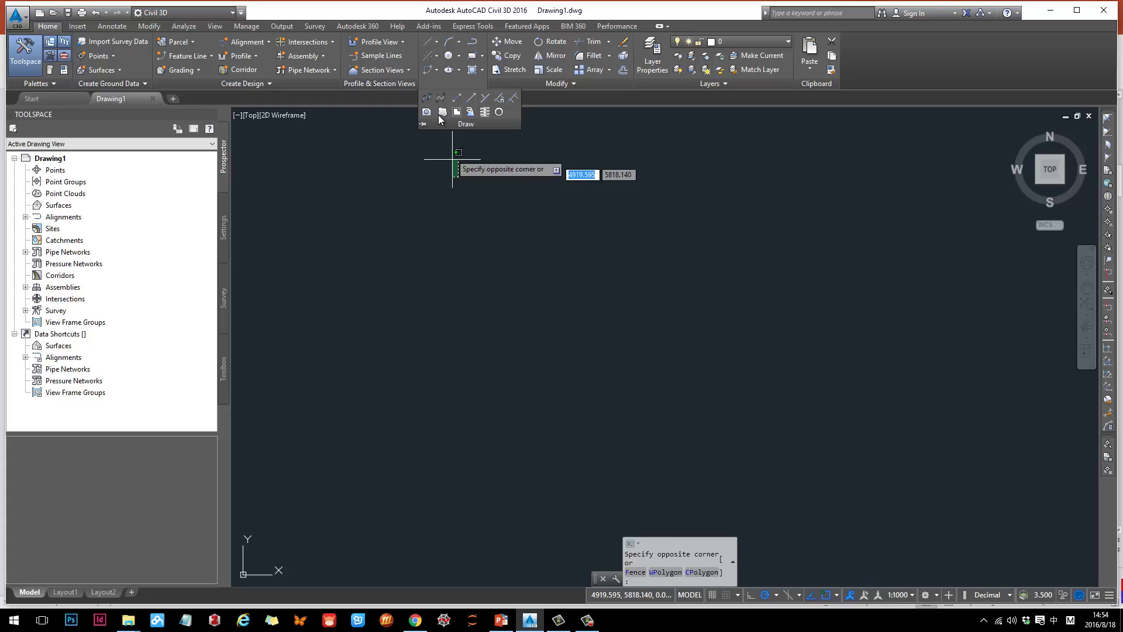
left_click(436, 42)
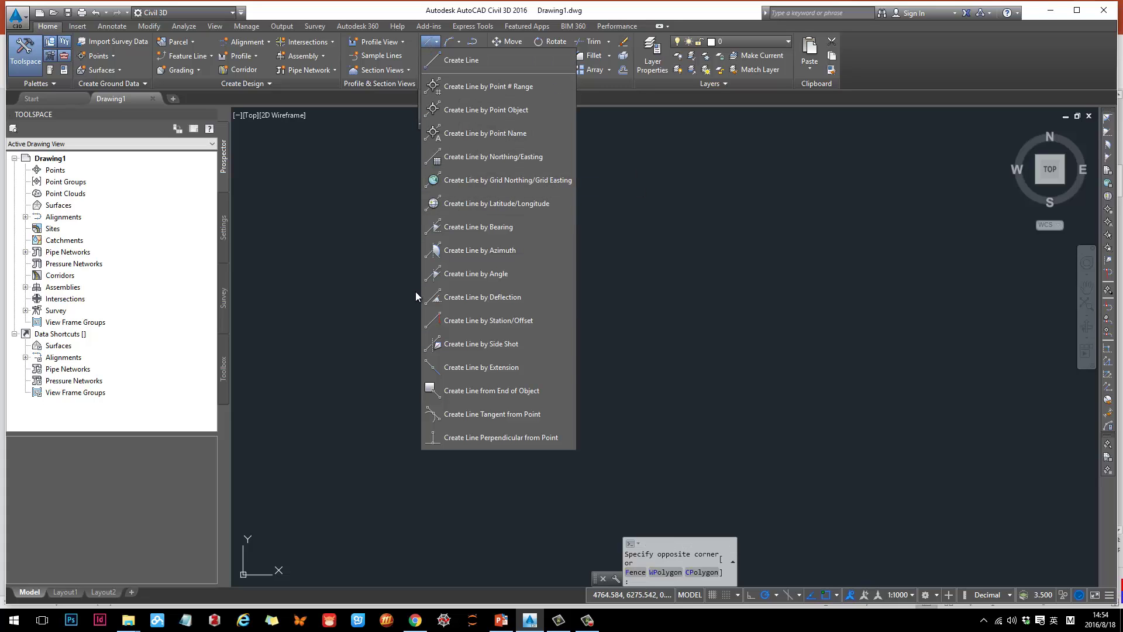
left_click(443, 64)
left_click(339, 184)
left_click(473, 342)
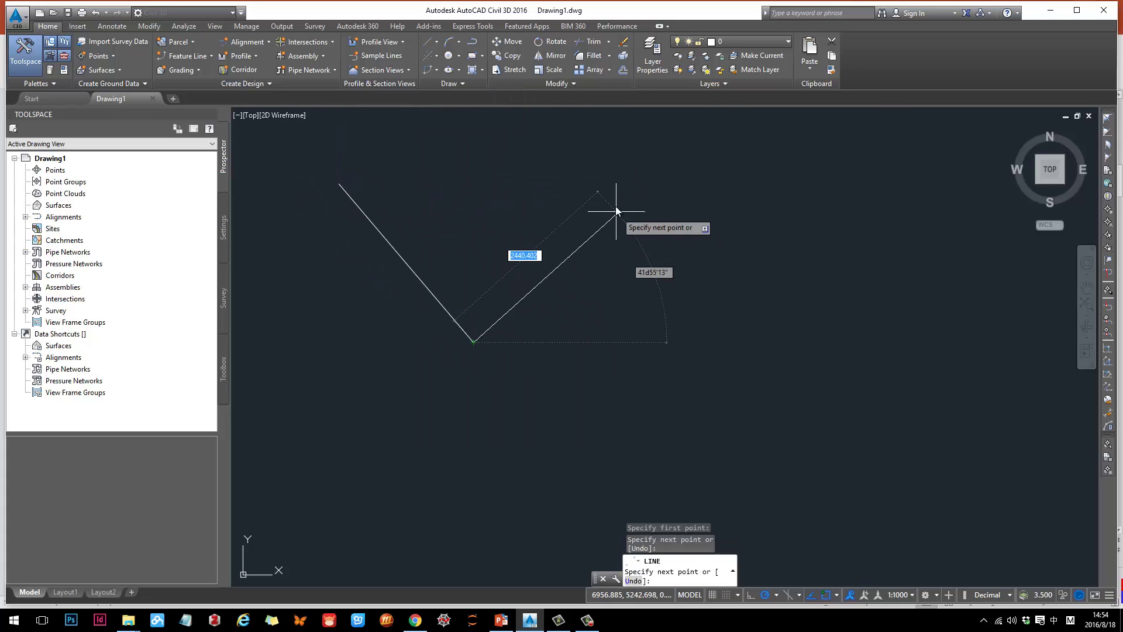
left_click(615, 206)
left_click(818, 292)
left_click(828, 403)
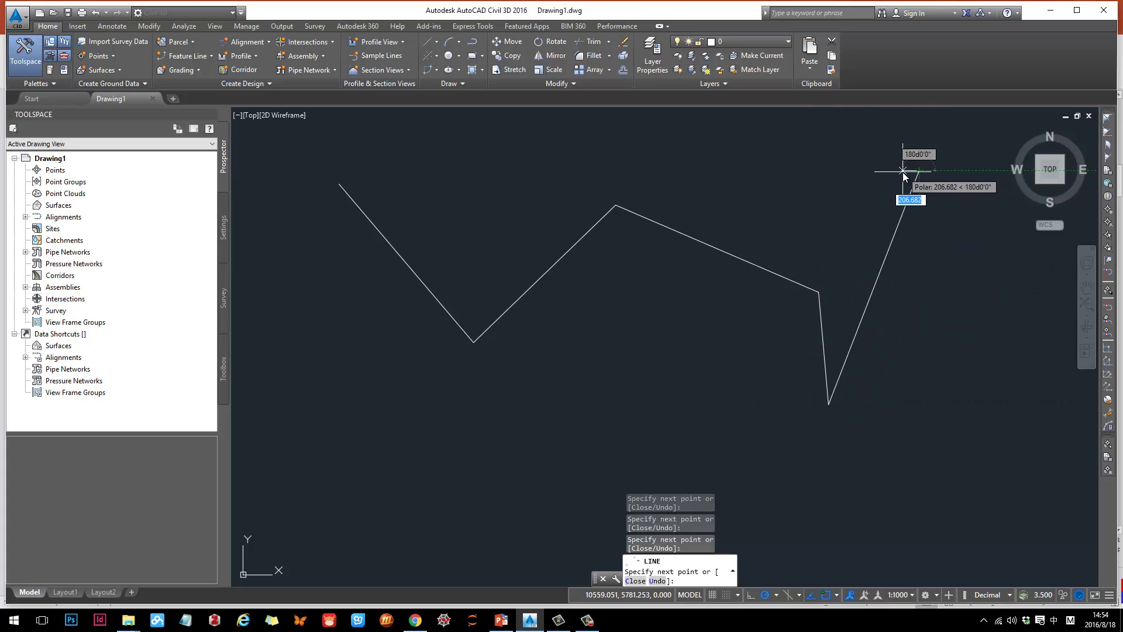
key("Escape")
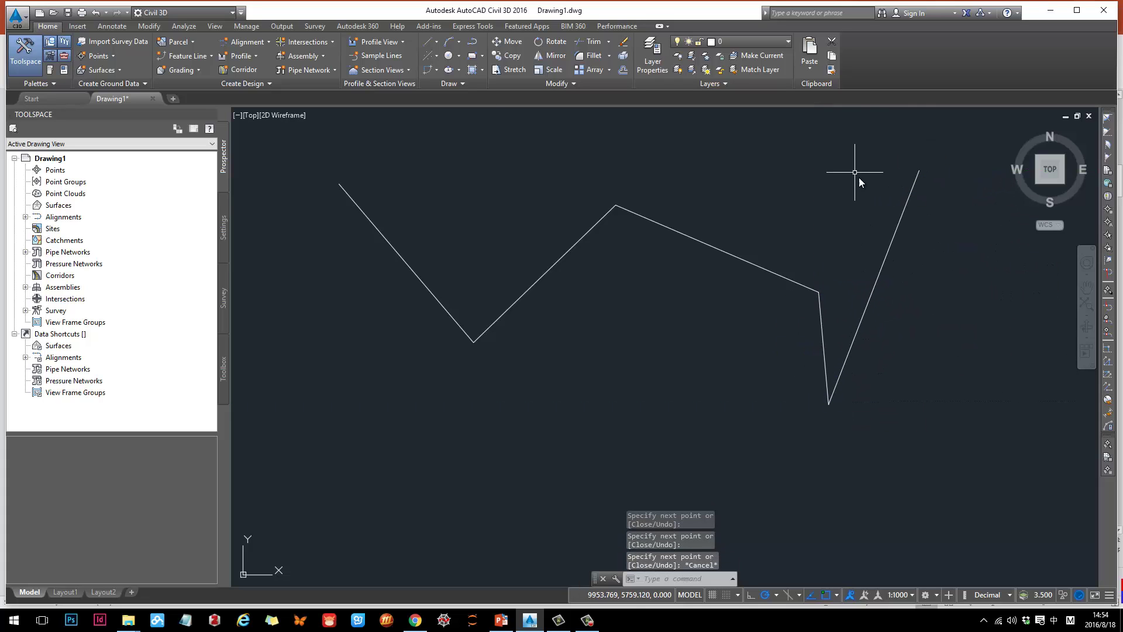
Start a polyline below the zigzag lines with two straight segments forming a V shape
left_click(473, 43)
left_click(358, 364)
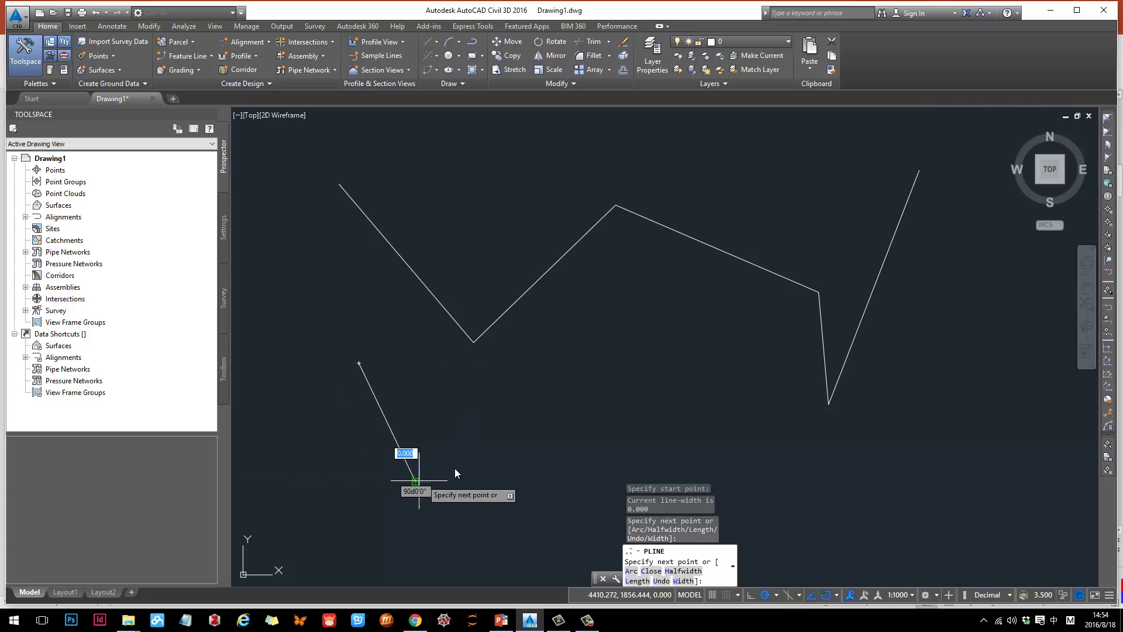
left_click(510, 401)
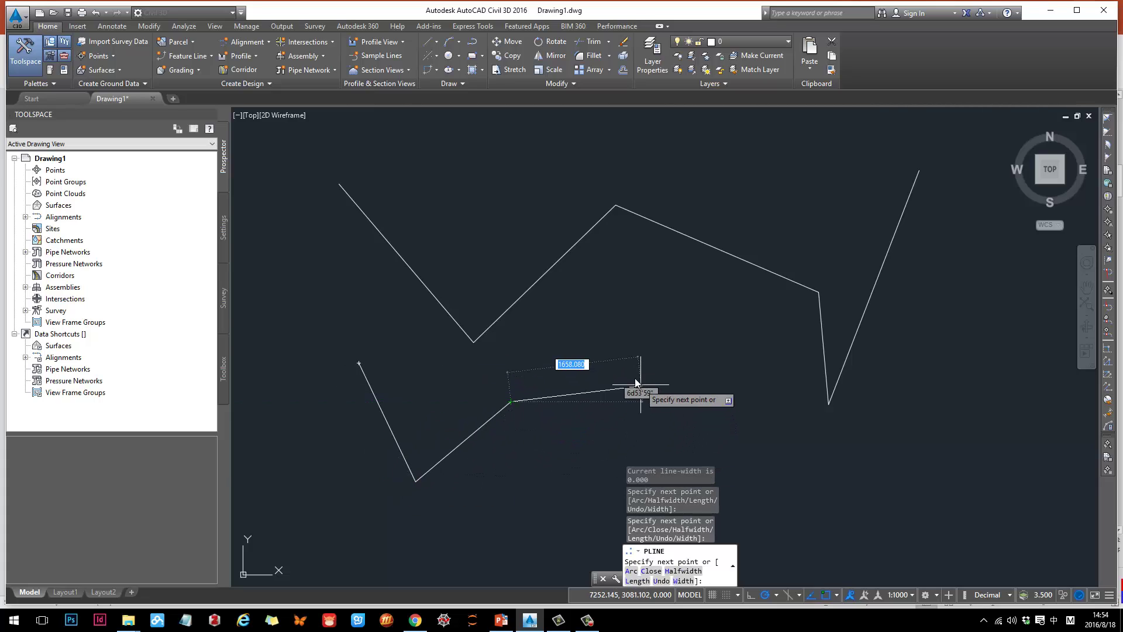
Continue the polyline in Arc mode with four tangent arc segments forming an S-shaped curve
type("a")
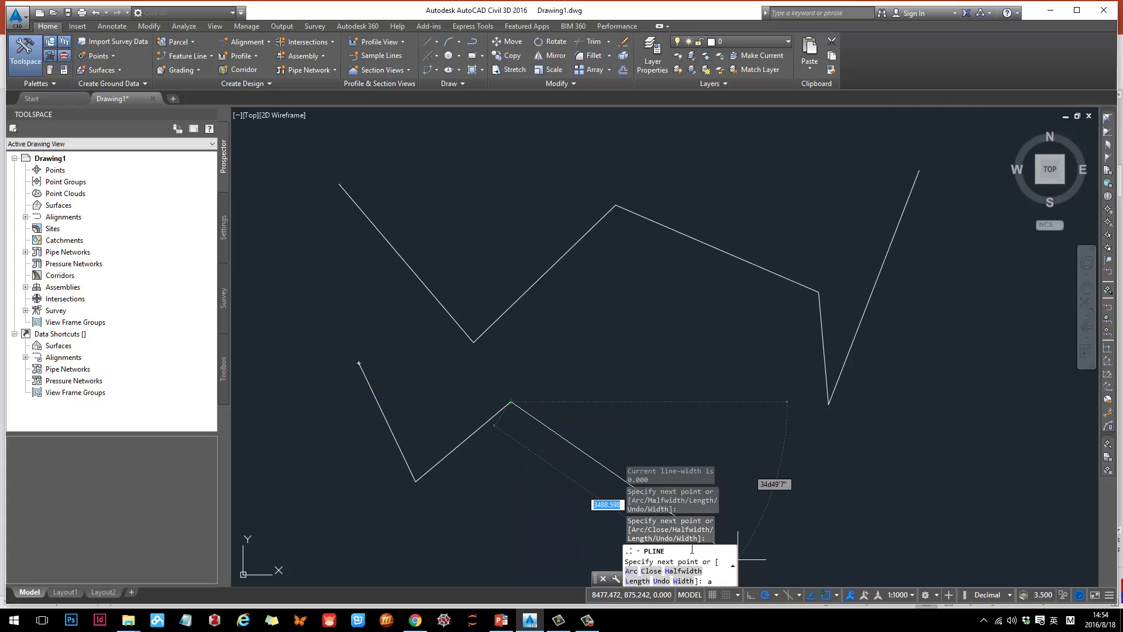
left_click(632, 571)
scroll(614, 385, "down", 5)
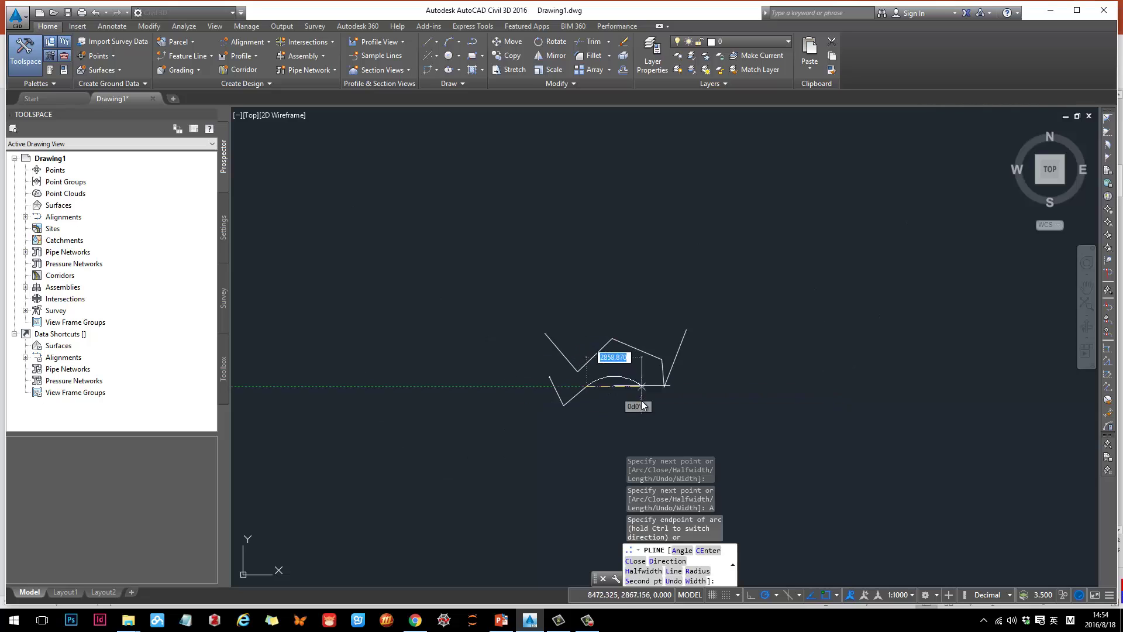
scroll(642, 400, "up", 5)
left_click(617, 331)
left_click(630, 422)
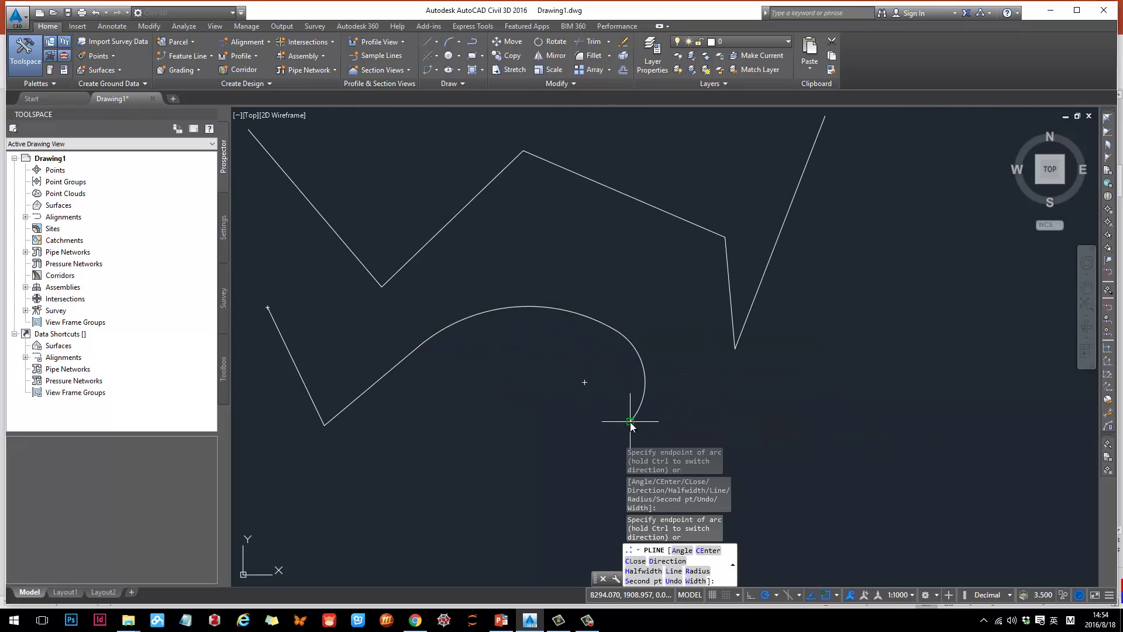
scroll(673, 288, "down", 6)
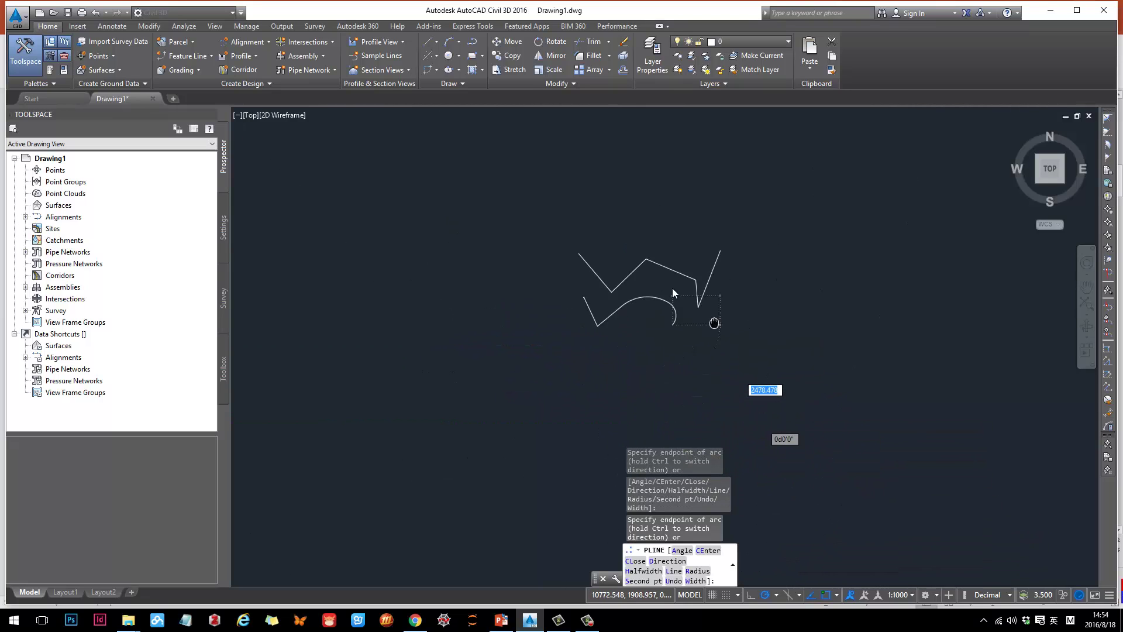
scroll(672, 288, "up", 6)
left_click(601, 292)
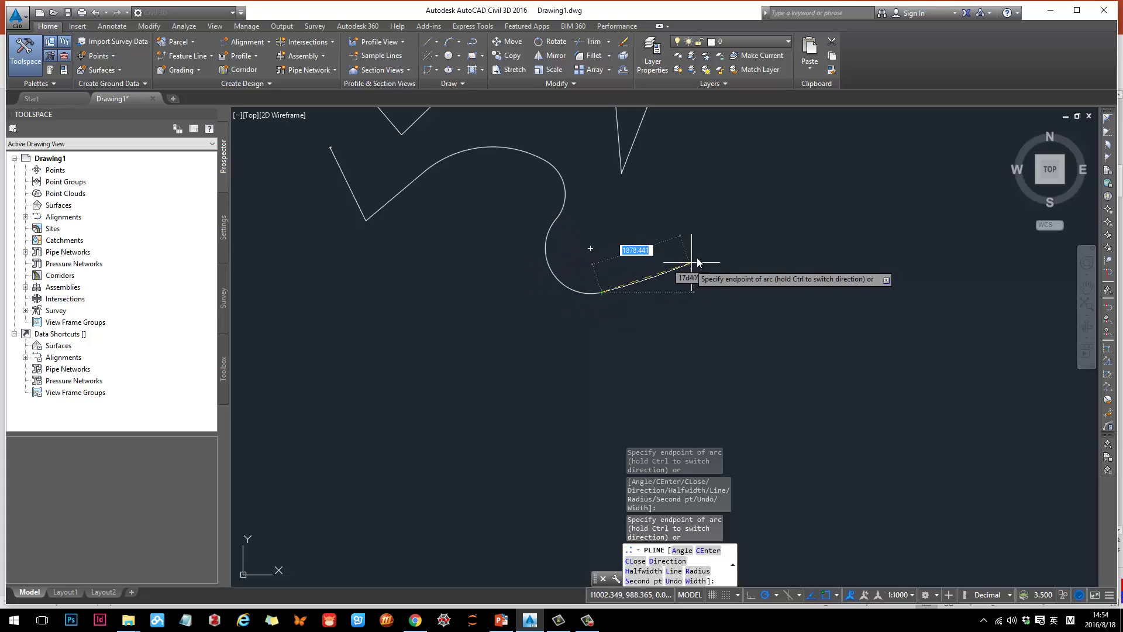
left_click(672, 212)
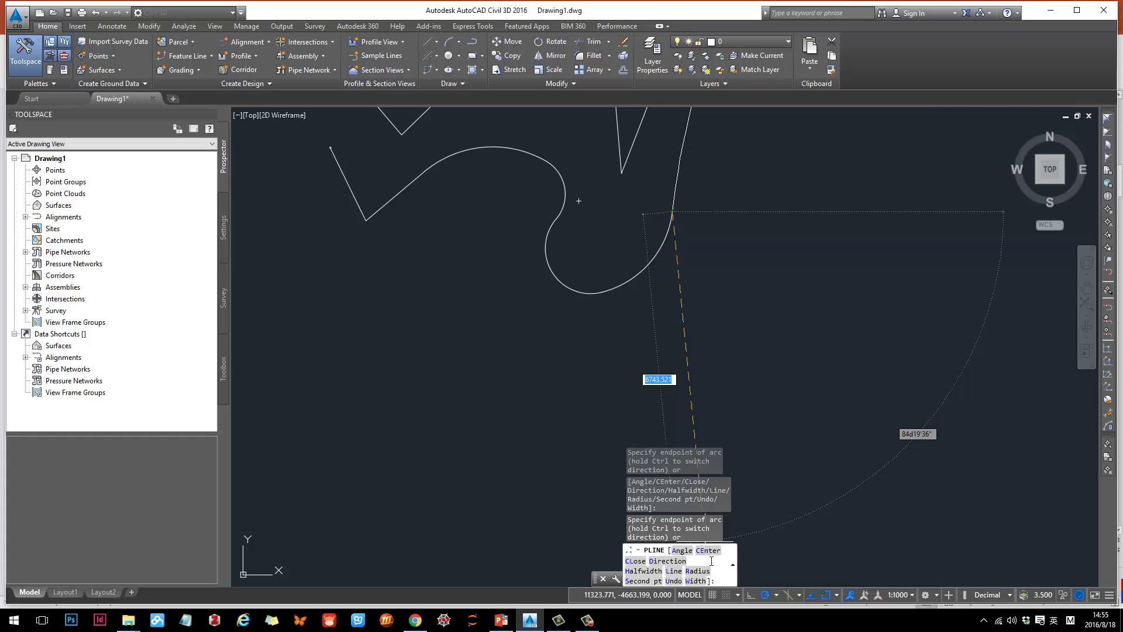
Return the polyline to Line mode, add three straight segments after the curve, and finish it
left_click(674, 571)
left_click(793, 184)
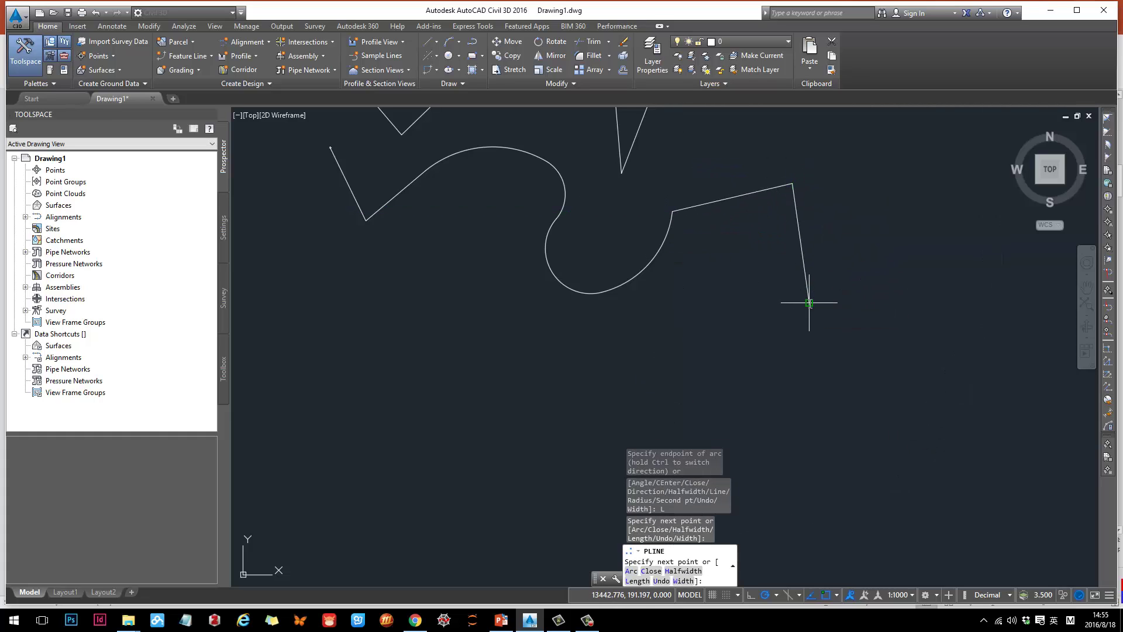
left_click(810, 303)
left_click(708, 361)
key("Return")
scroll(531, 364, "down", 2)
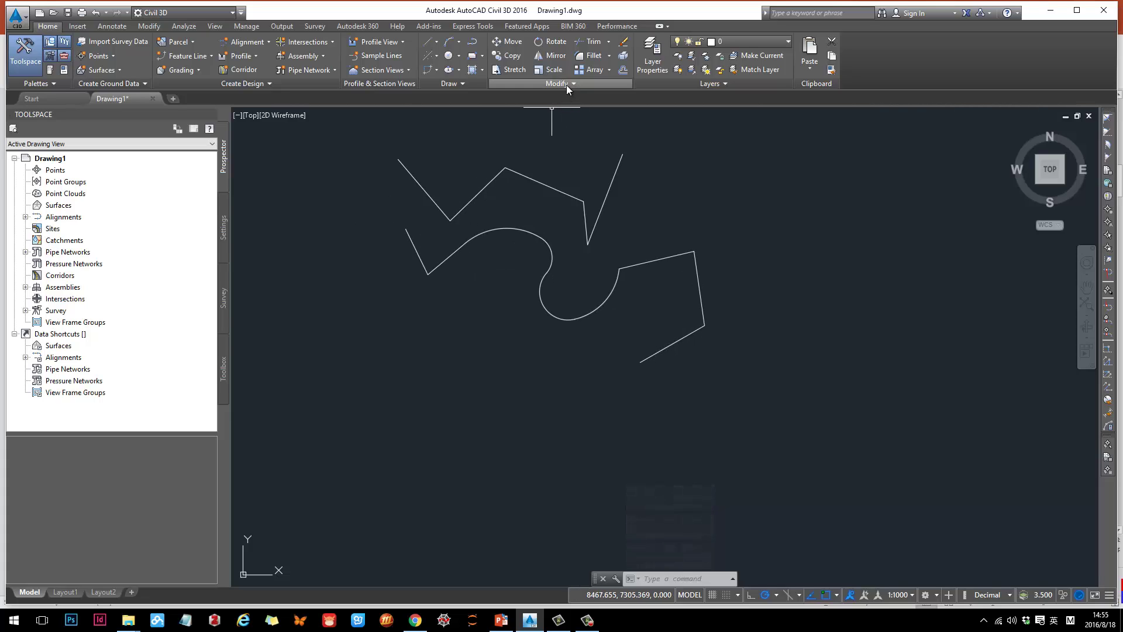
left_click(458, 56)
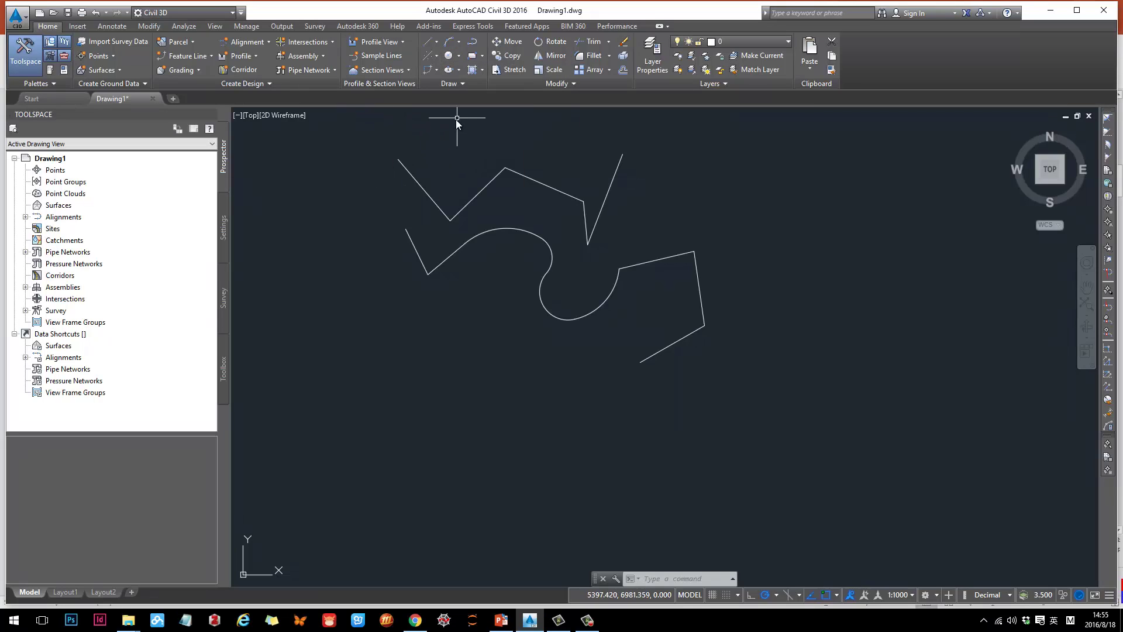
left_click(459, 115)
left_click(484, 57)
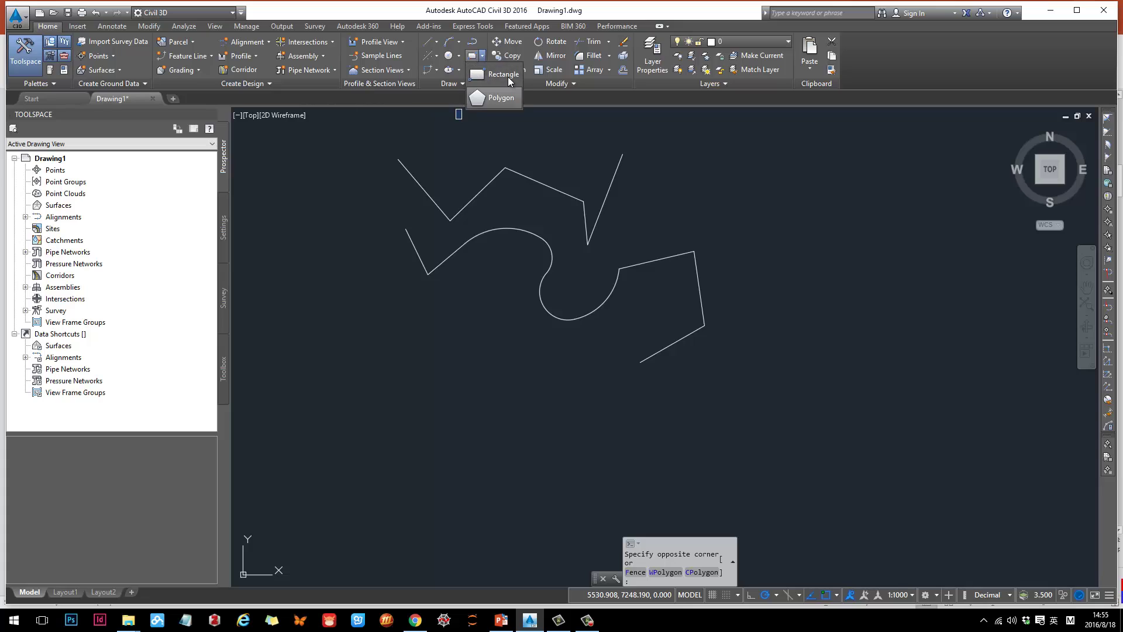
left_click(496, 141)
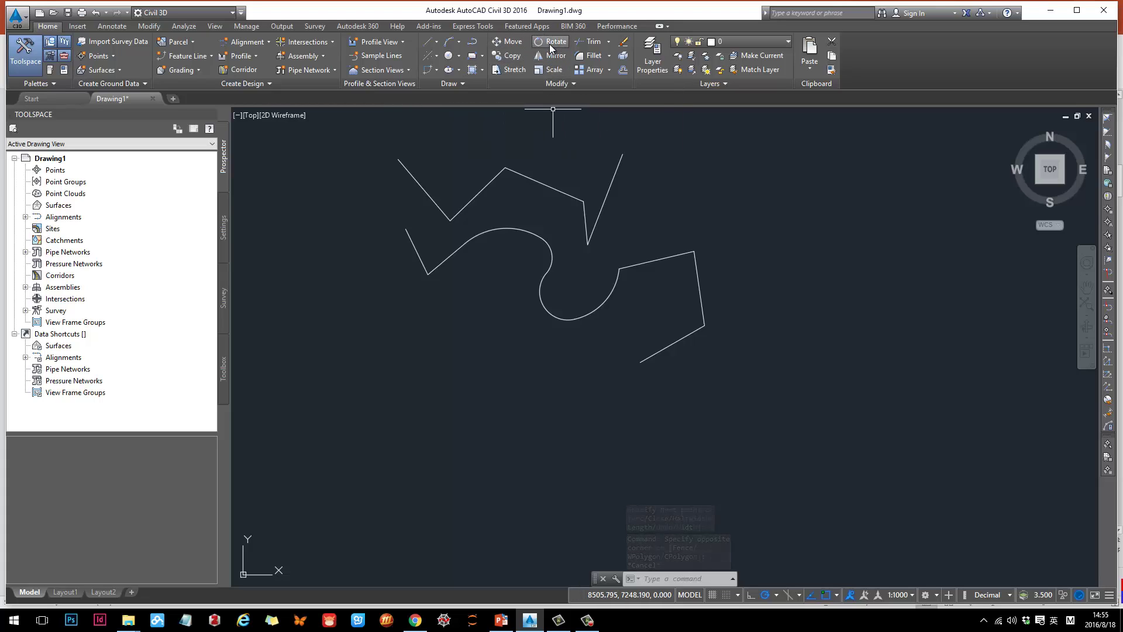
Copy the curved polyline twice from a base point on its lower arc, once to its lower left and once to its right
left_click(508, 42)
left_click(505, 57)
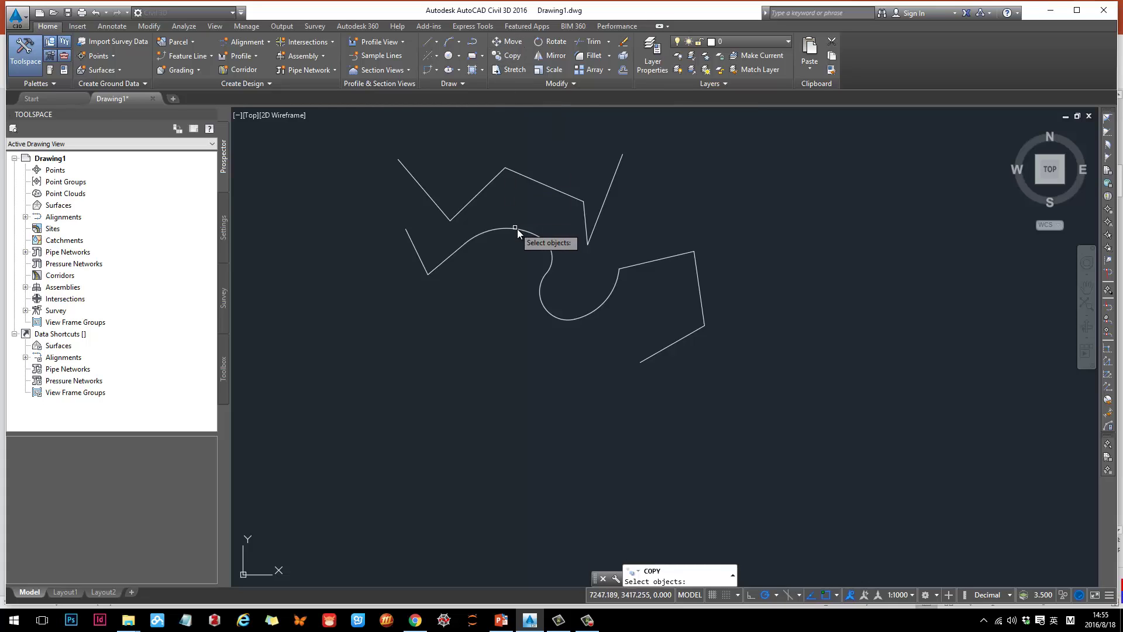
left_click(517, 229)
key("Return")
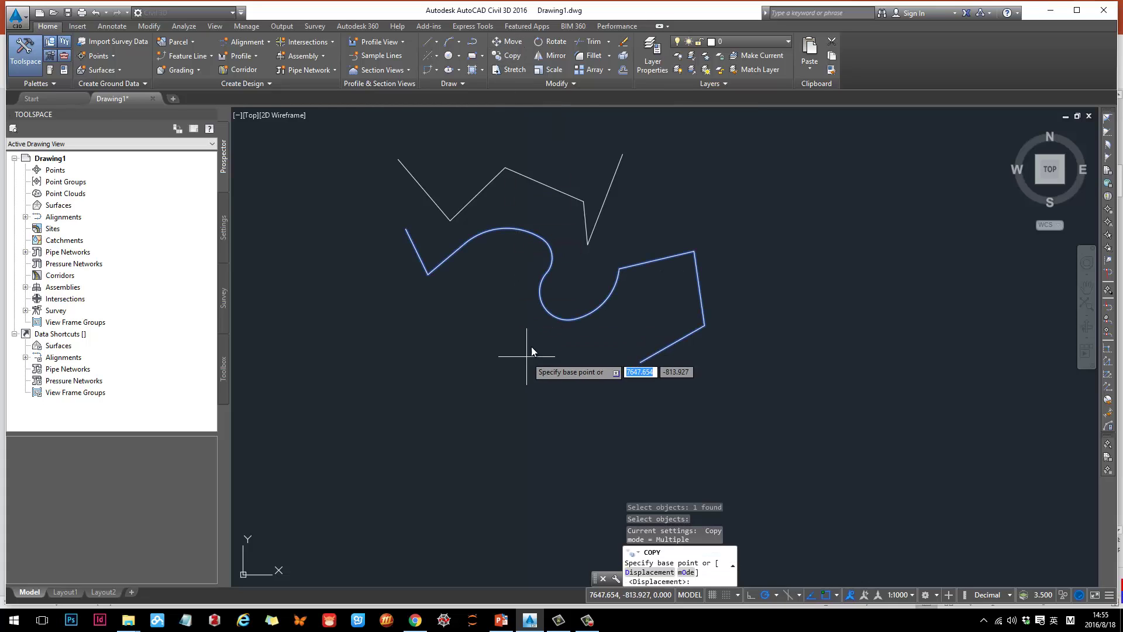
left_click(573, 319)
left_click(415, 395)
left_click(822, 347)
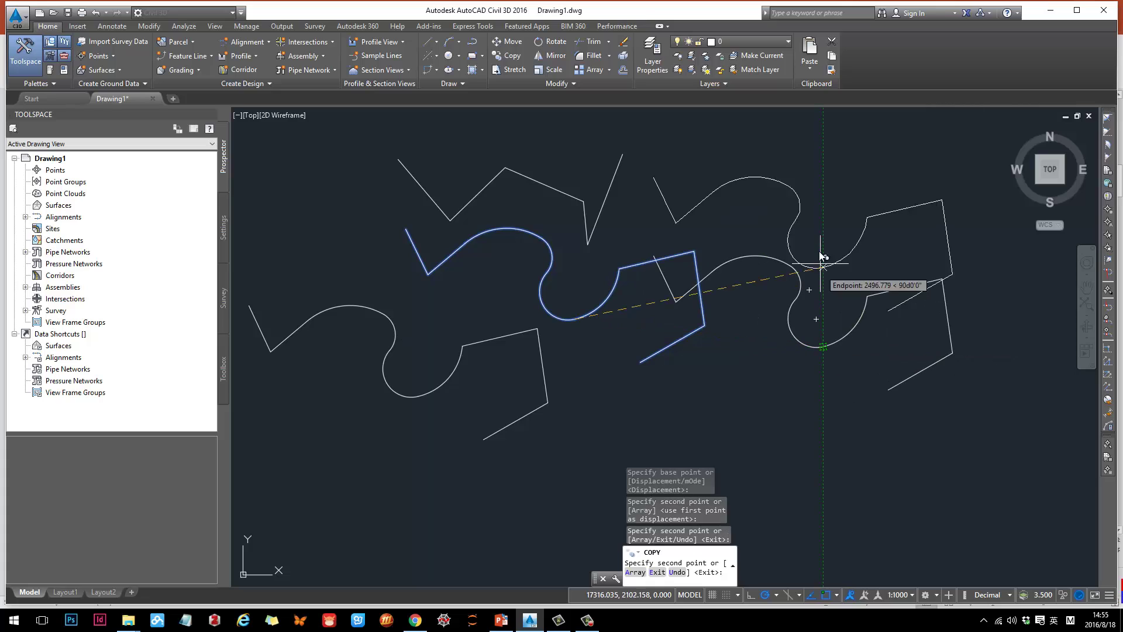
key("Escape")
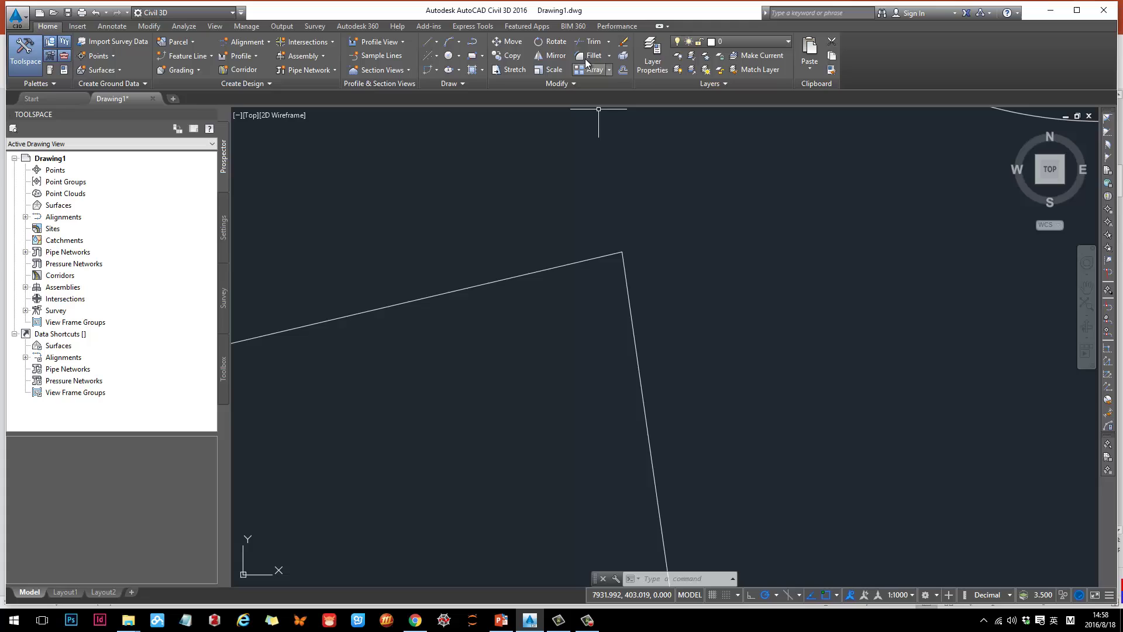
Fillet the sharp corner between the copied polyline's first two straight segments after the curve with a radius of 150
left_click(587, 58)
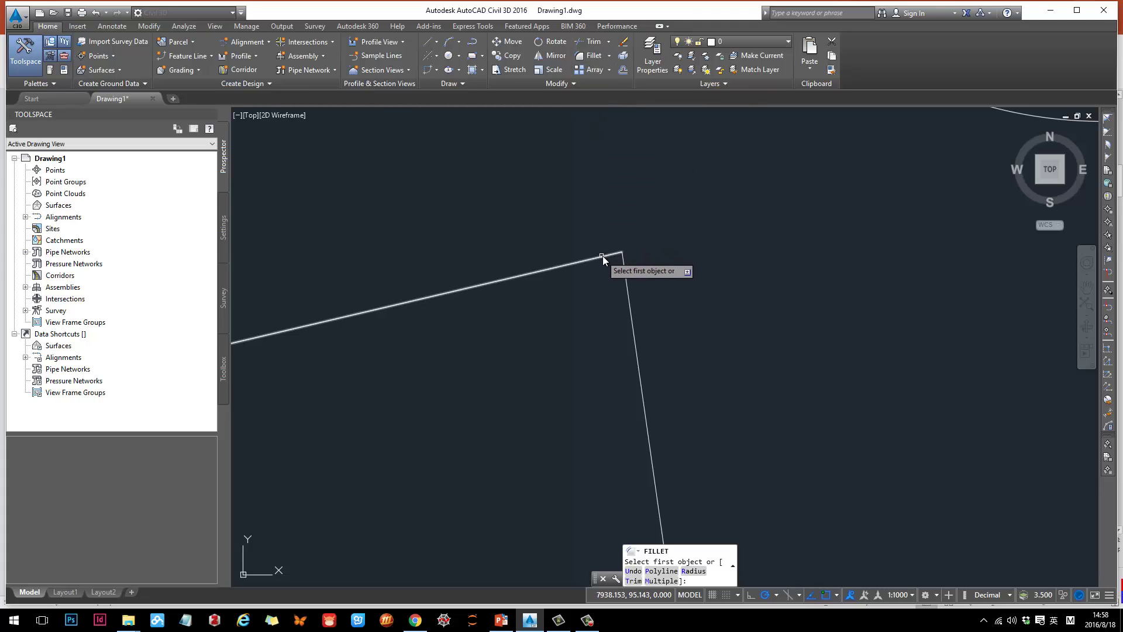
type("R")
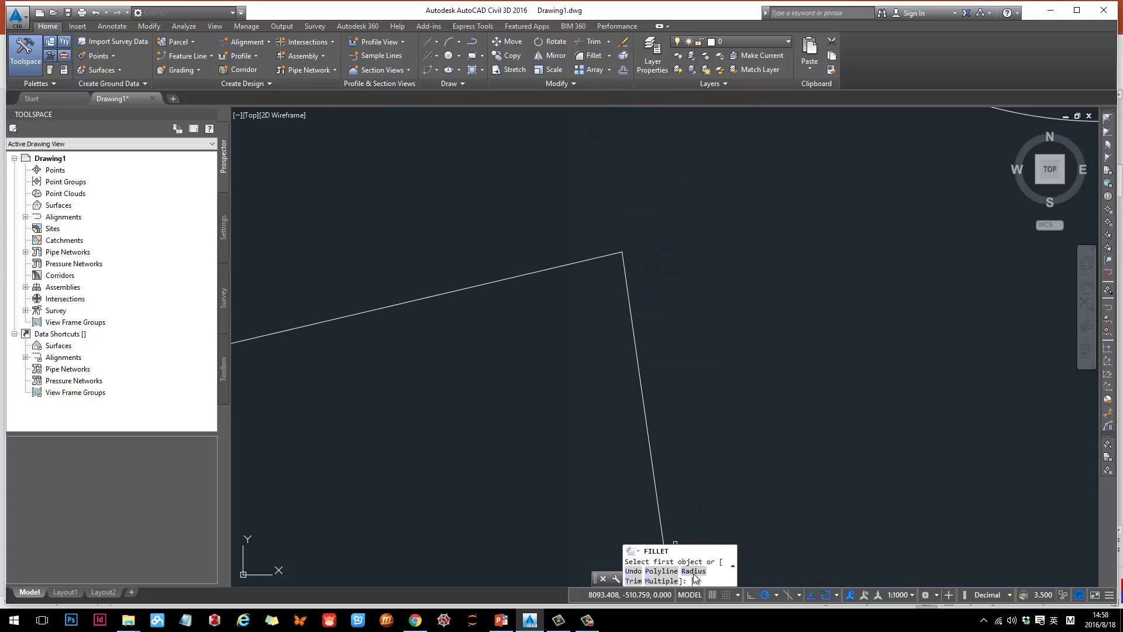
key("Return")
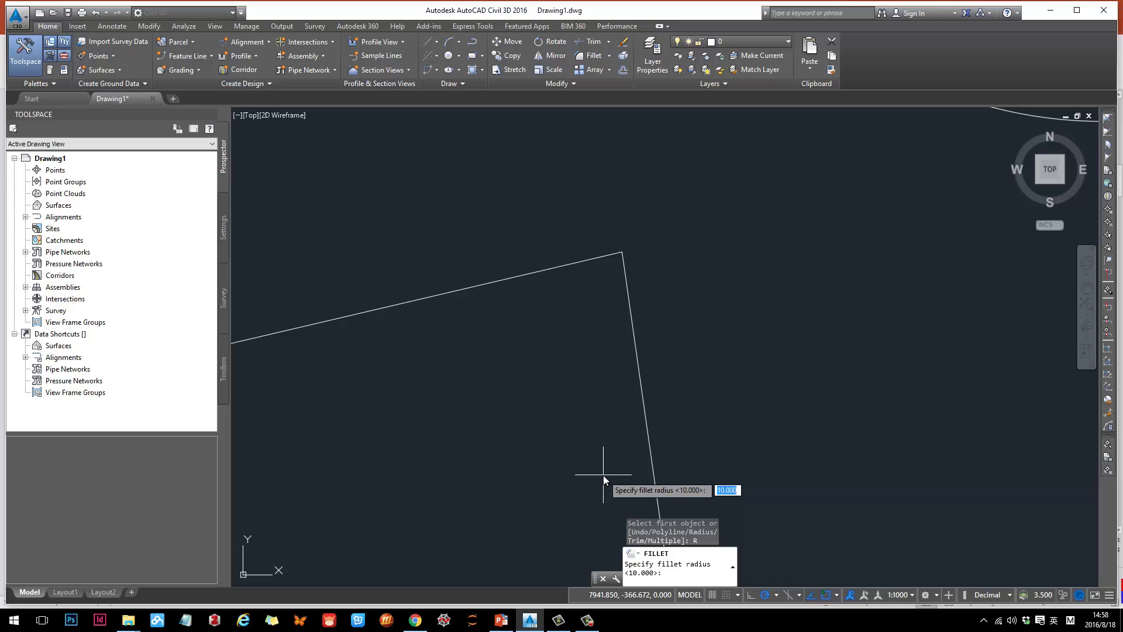
type("150")
key("Return")
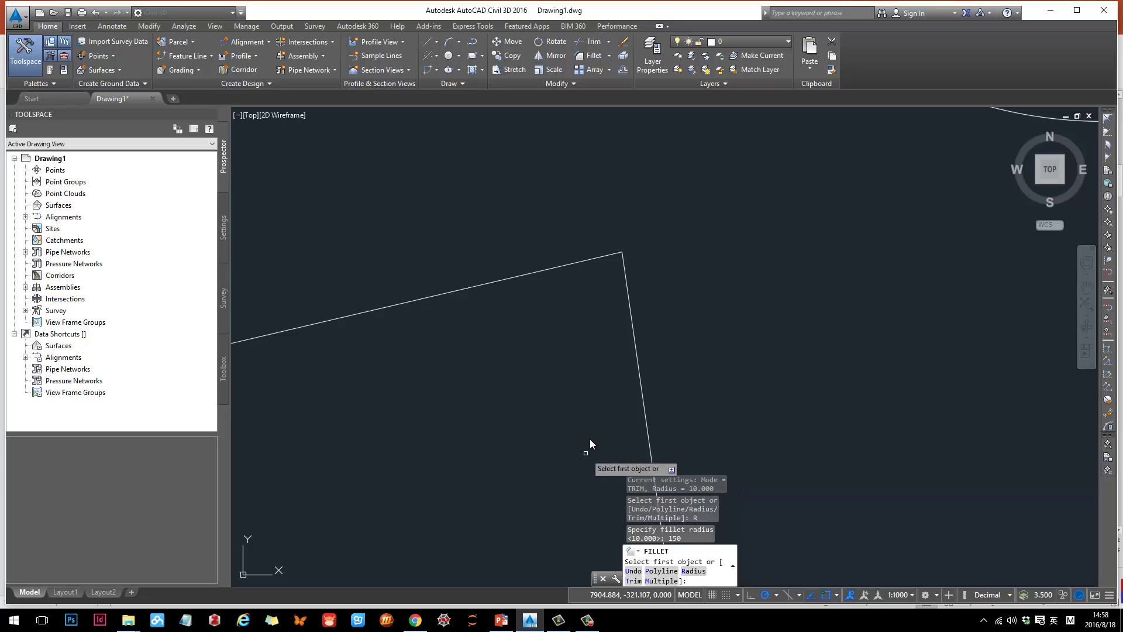
left_click(607, 258)
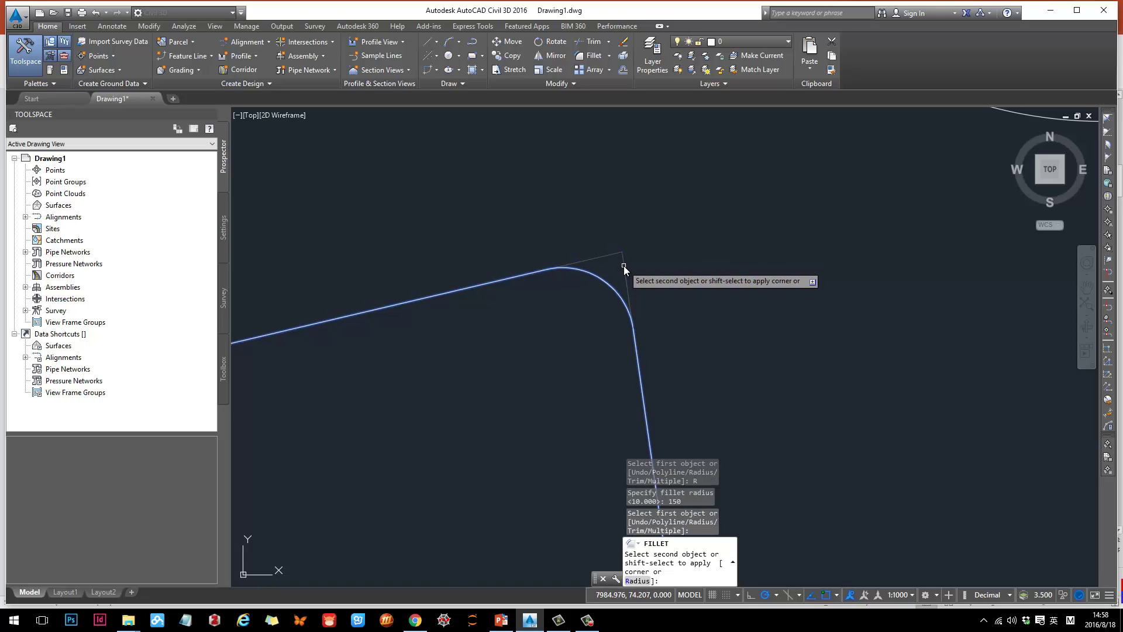
left_click(624, 265)
scroll(682, 296, "down", 6)
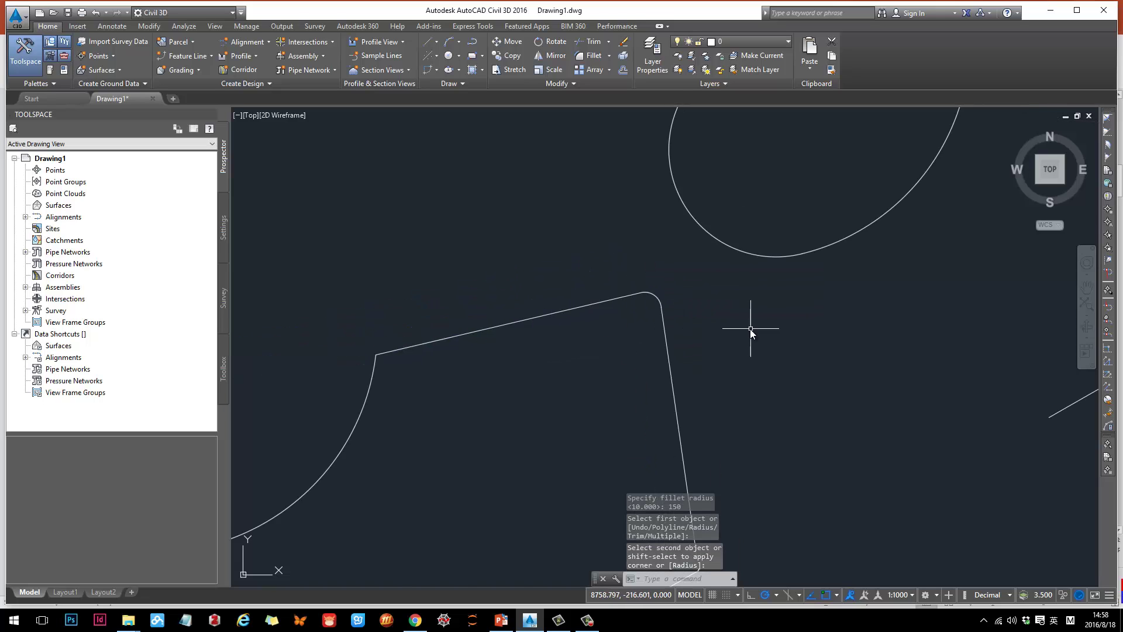
Draw a straight line diagonally across the final segment of the filleted polyline
mouse_move(753, 348)
middle_mouse_down()
mouse_move(677, 250)
mouse_move(597, 229)
middle_mouse_up()
scroll(603, 234, "down", 4)
scroll(624, 240, "up", 2)
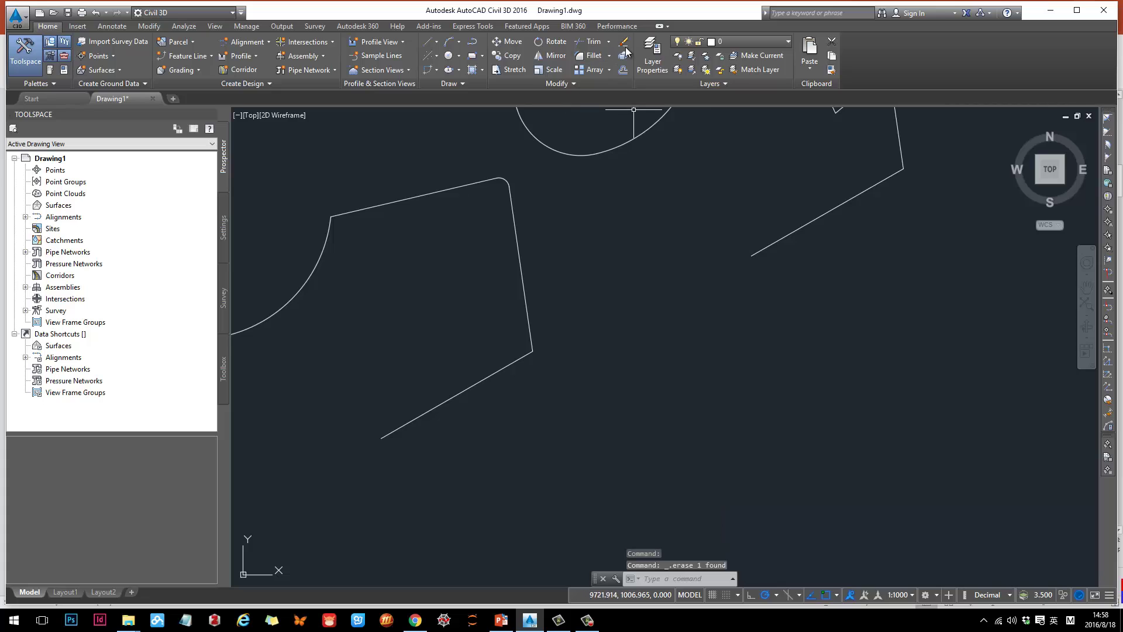
left_click(426, 45)
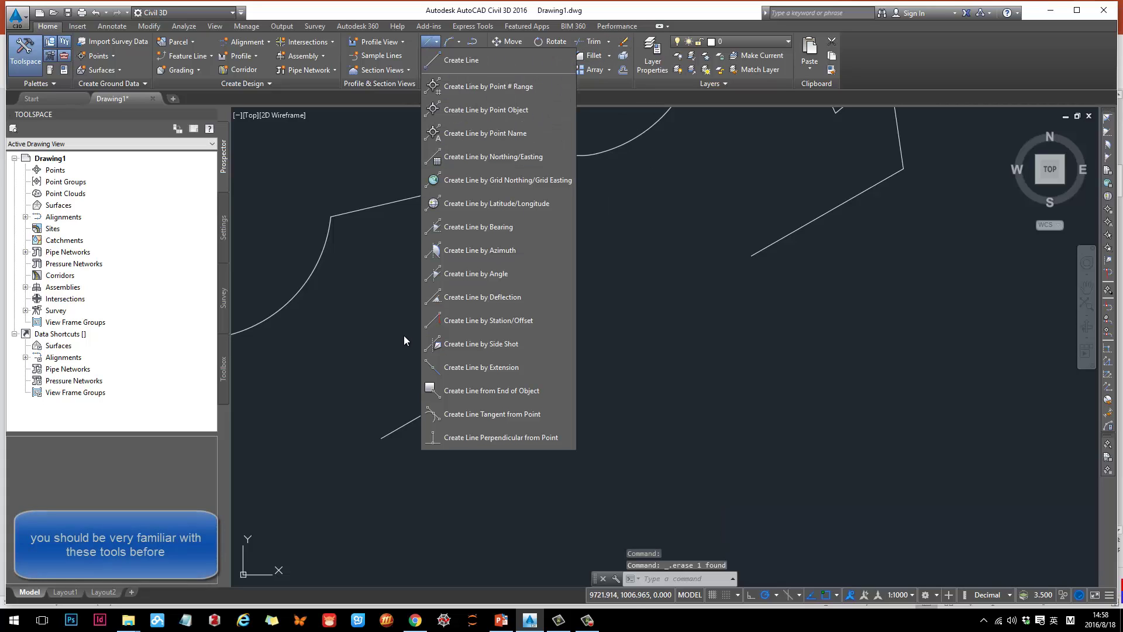
left_click(468, 58)
left_click(423, 349)
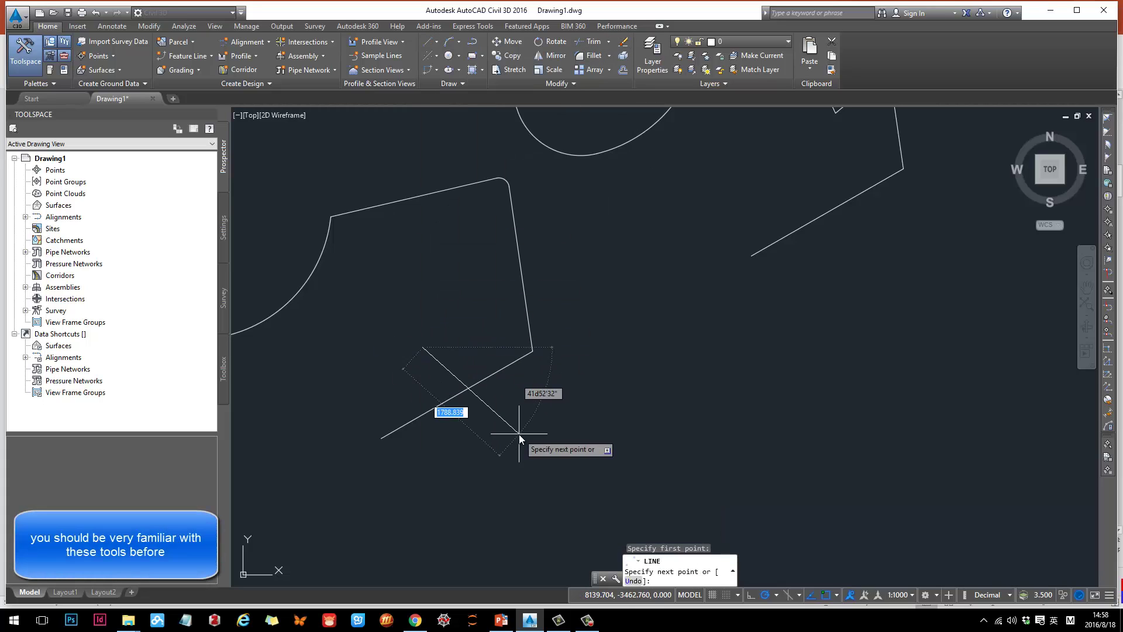
left_click(519, 434)
middle_click_drag(622, 343, 680, 328)
key("Return")
scroll(661, 302, "up", 2)
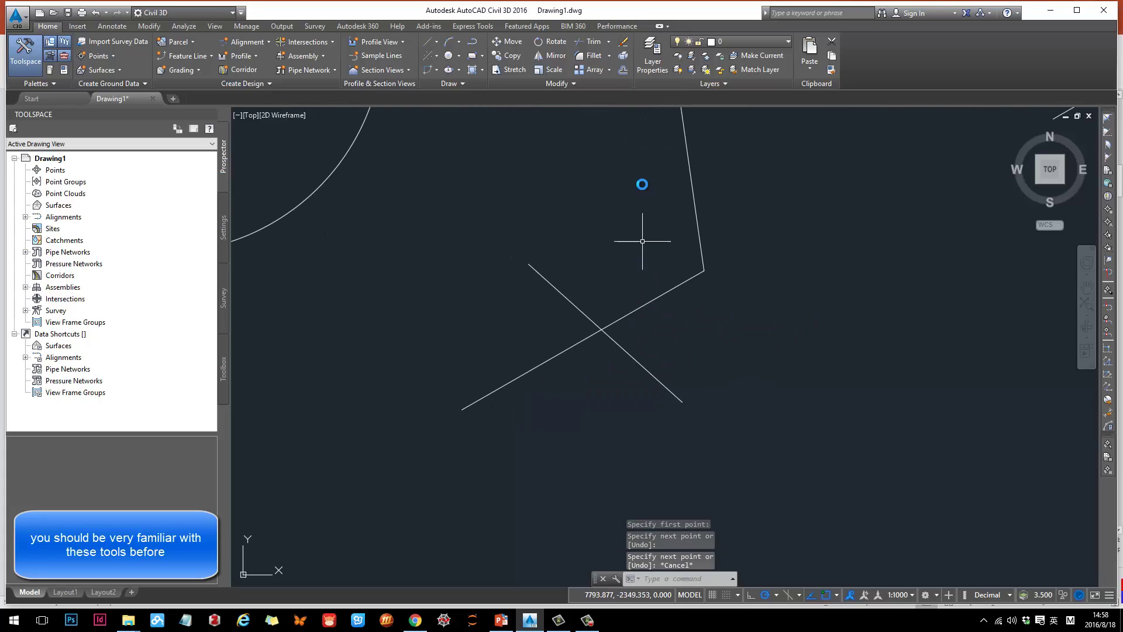
Trim off the upper part of the diagonal line, using the polyline as the cutting edge
left_click(591, 42)
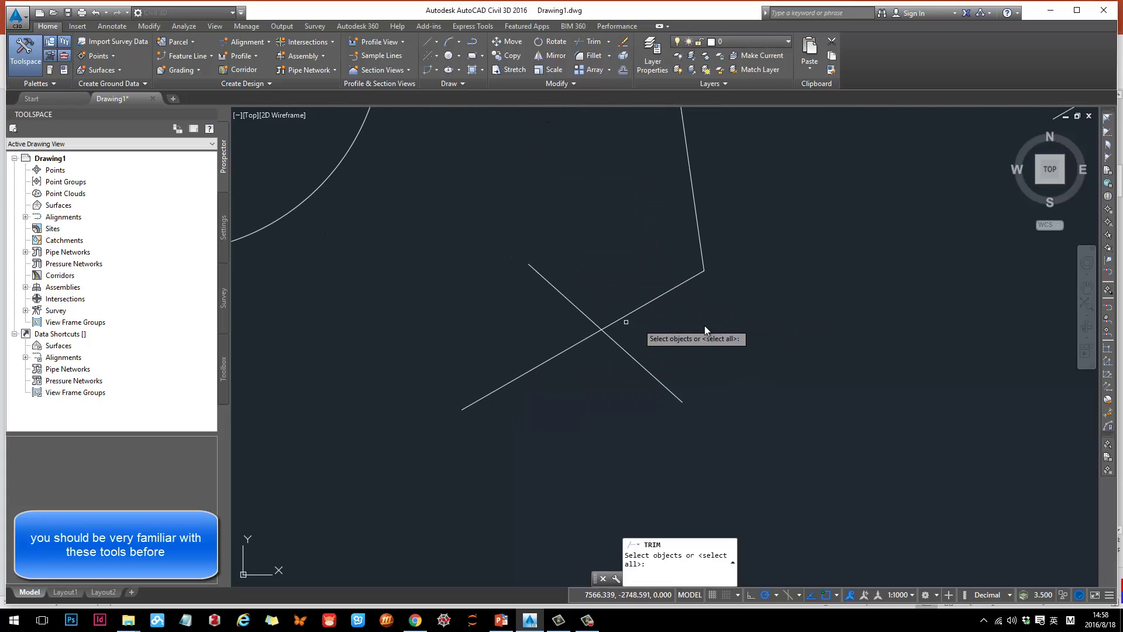
left_click(662, 296)
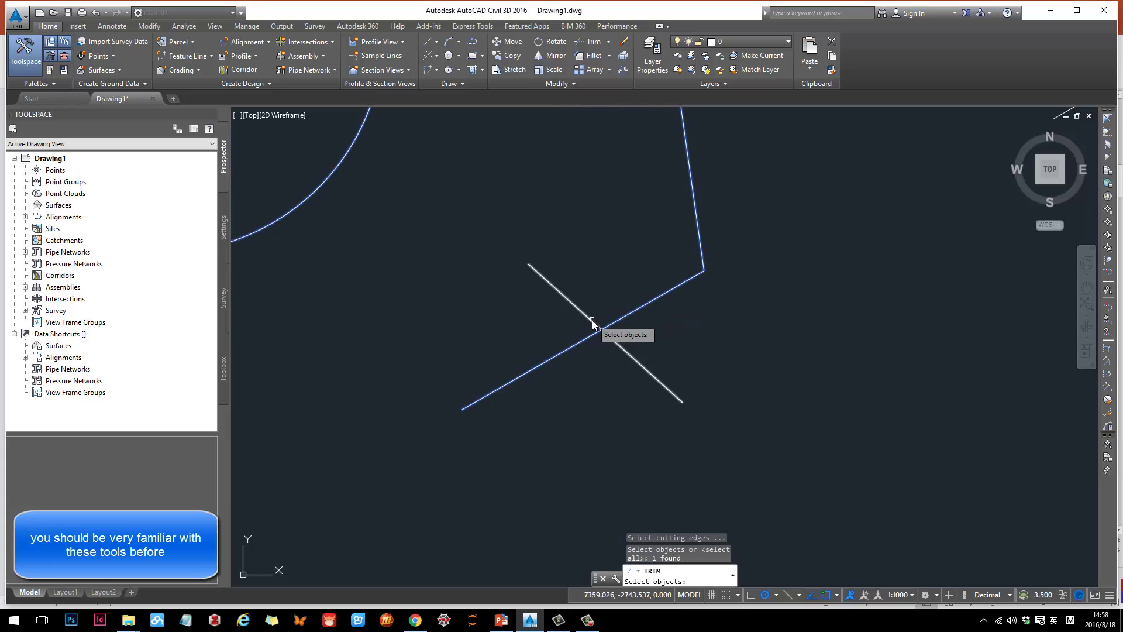
key("Return")
left_click(597, 325)
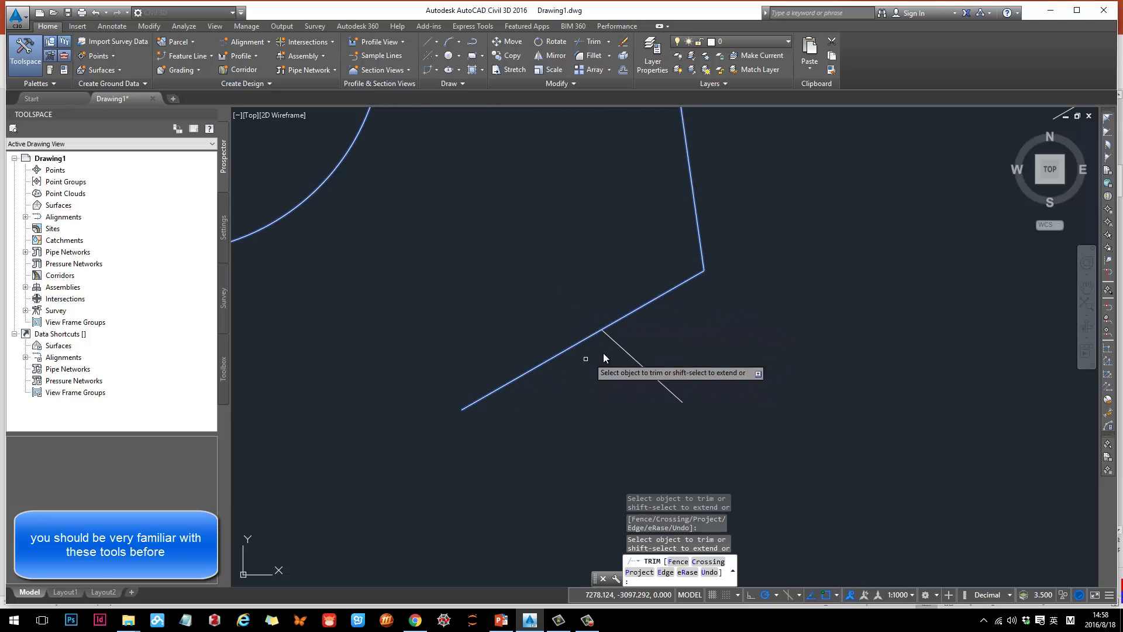
key("Return")
left_click(501, 621)
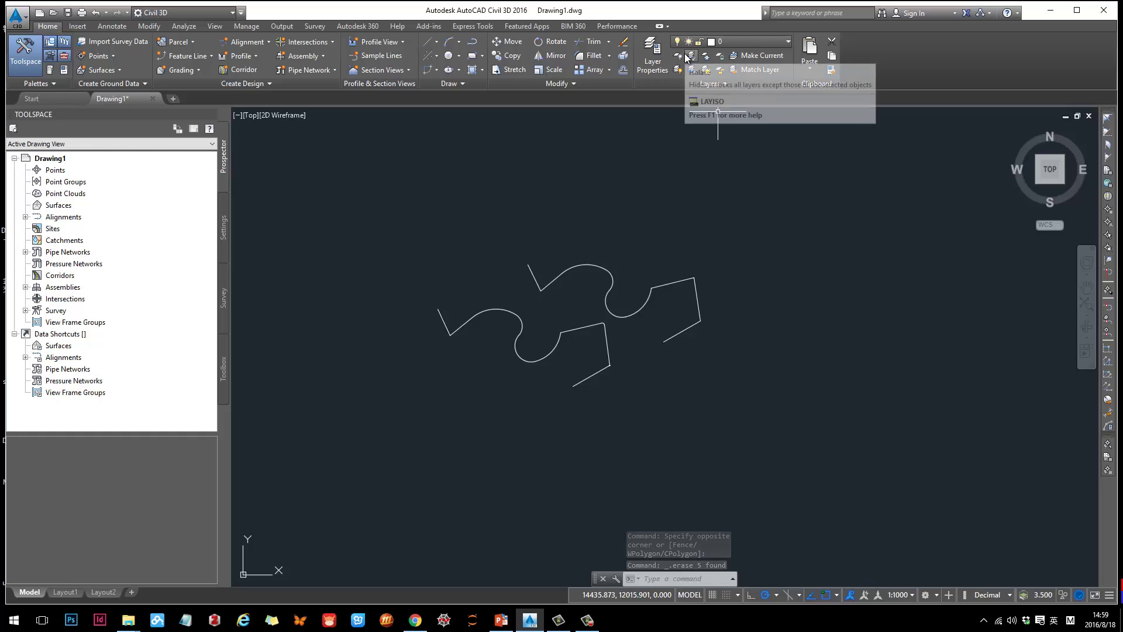
scroll(703, 142, "up", 3)
scroll(697, 251, "down", 4)
scroll(569, 279, "up", 2)
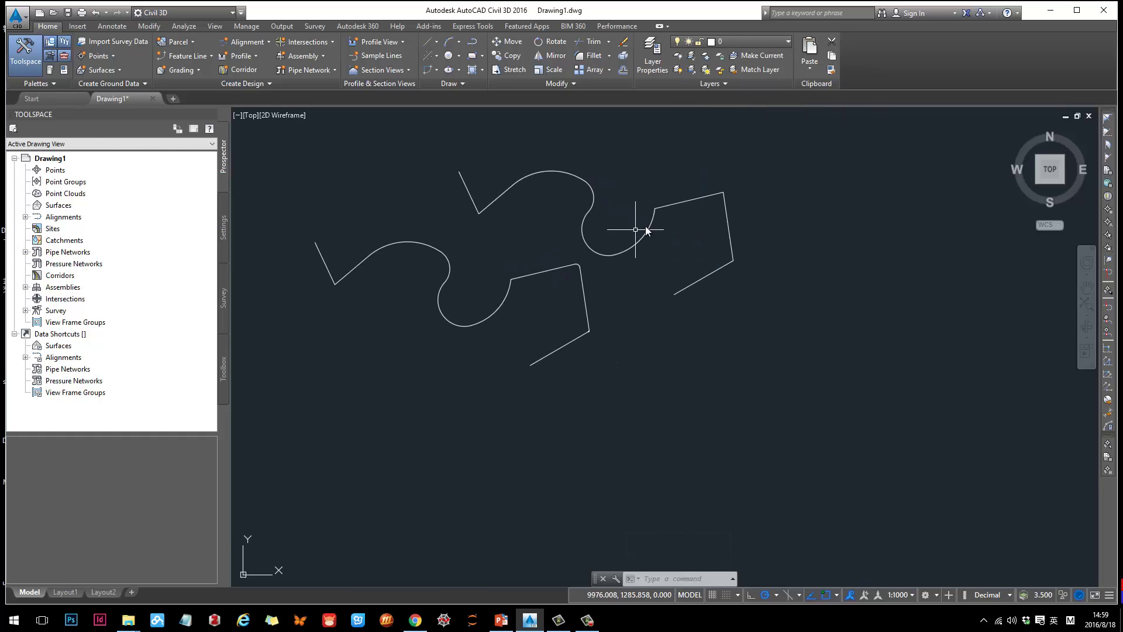
left_click(801, 295)
left_click(665, 188)
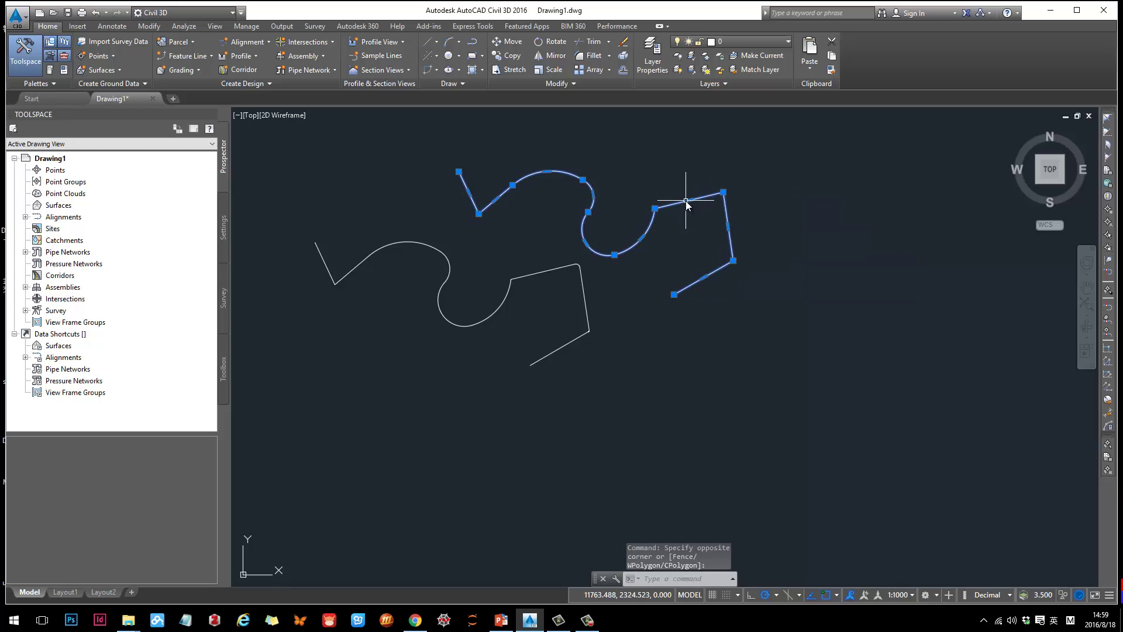
Review the default layers in the Layer Properties Manager and in the layer list, keeping the current layer
left_click(726, 83)
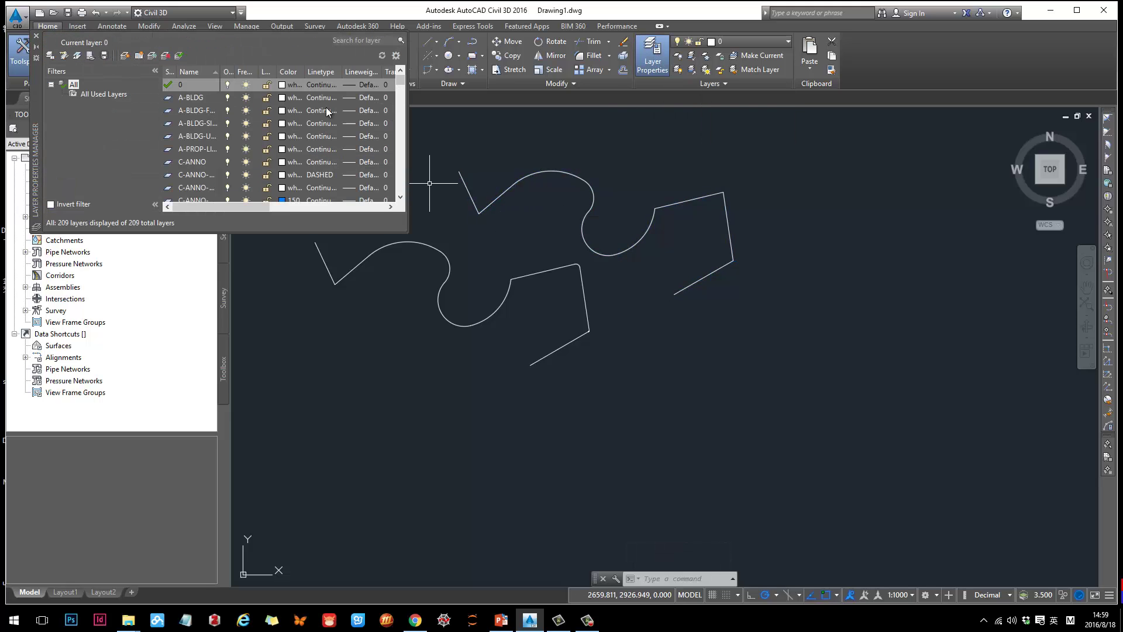
left_click(37, 35)
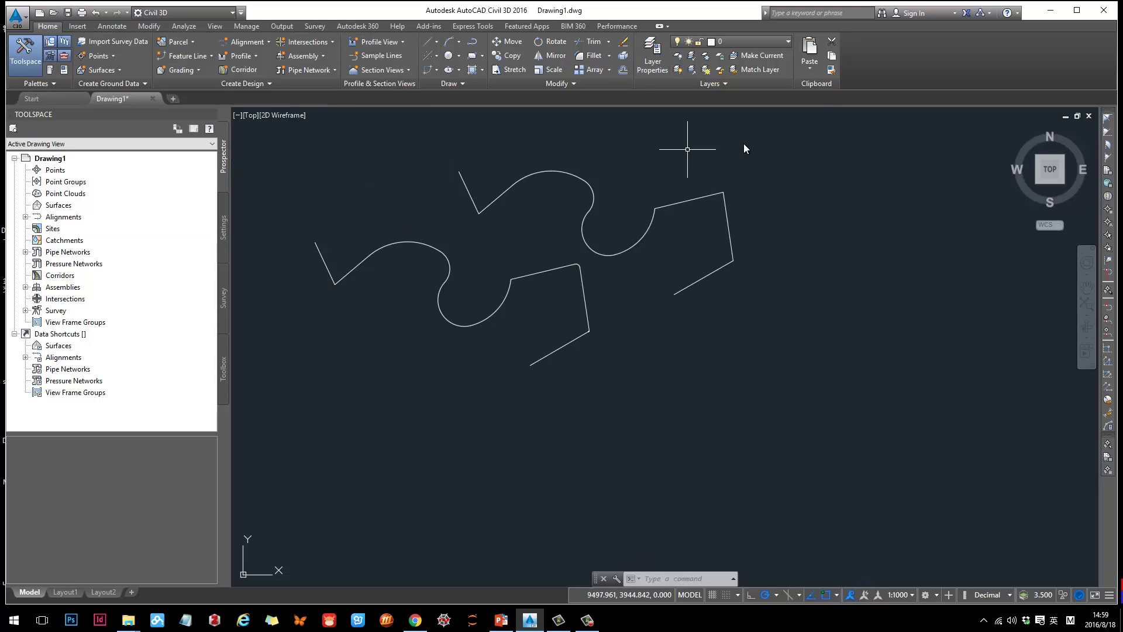
left_click(764, 44)
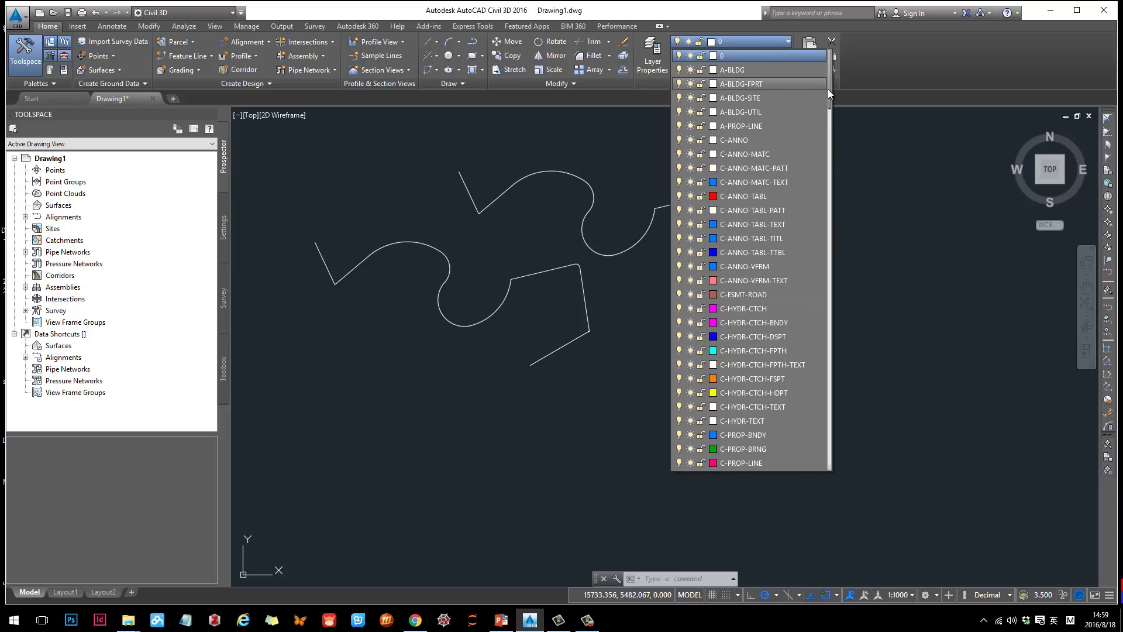
mouse_move(827, 89)
left_mouse_down()
mouse_move(828, 452)
mouse_move(829, 82)
left_mouse_up()
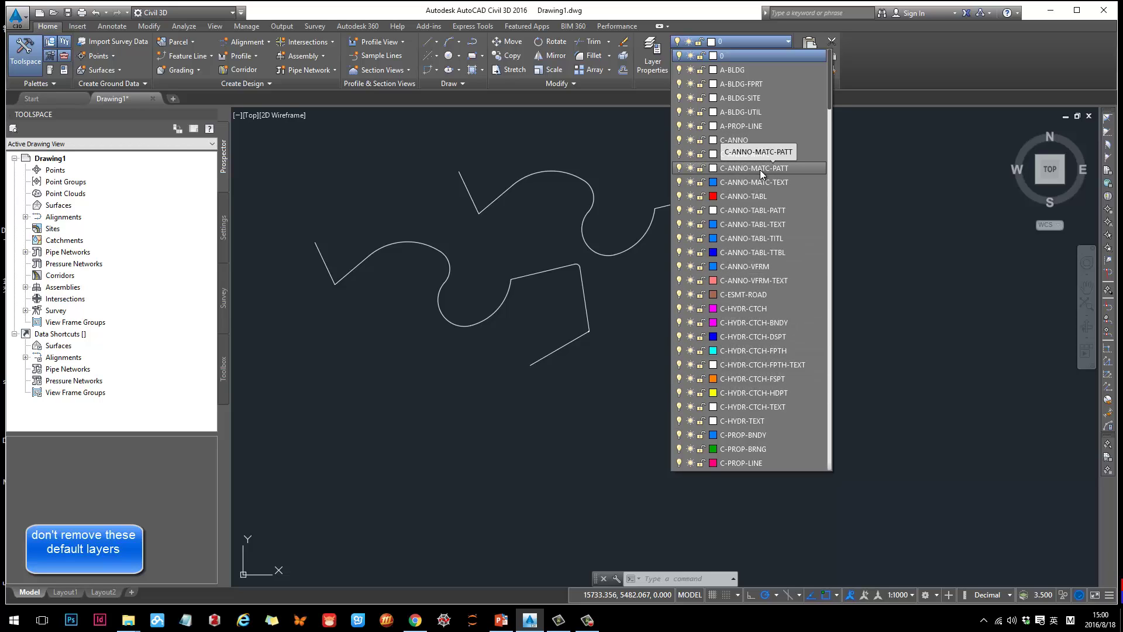
left_click(561, 143)
left_click(723, 144)
left_click(639, 145)
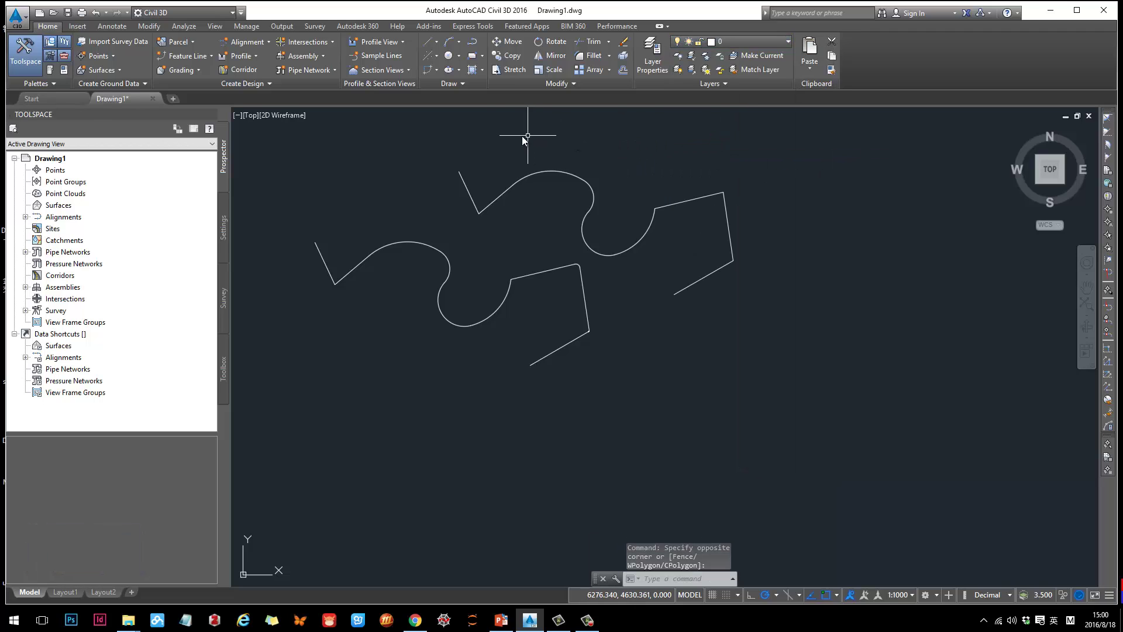
Erase both remaining curved polylines from the drawing
left_click(596, 622)
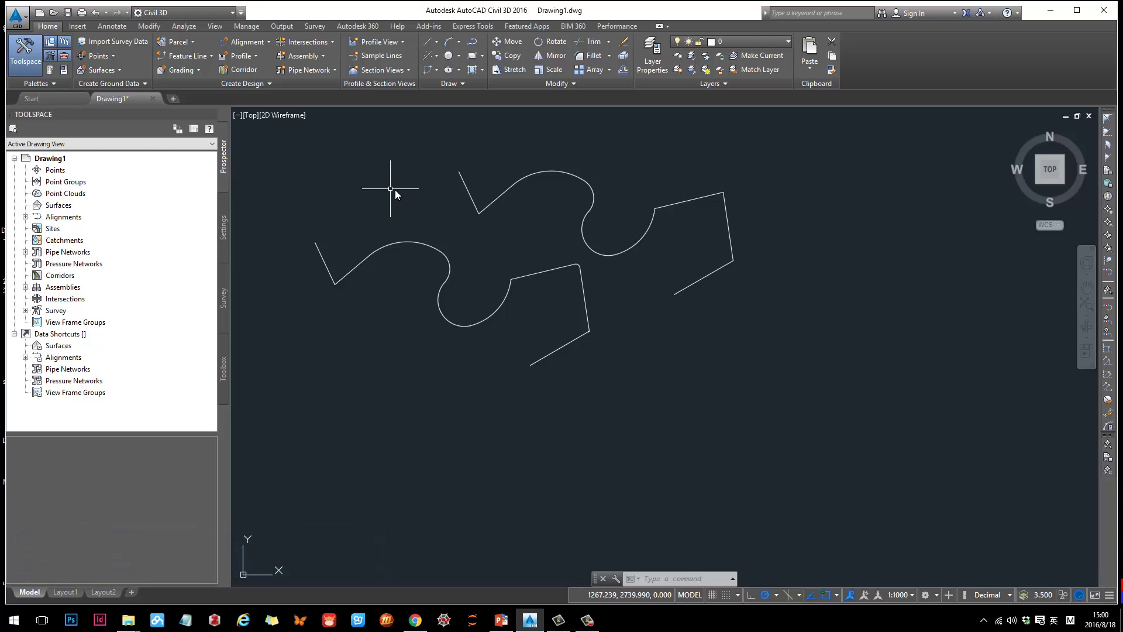
scroll(444, 187, "down", 4)
scroll(456, 194, "up", 2)
left_click(368, 182)
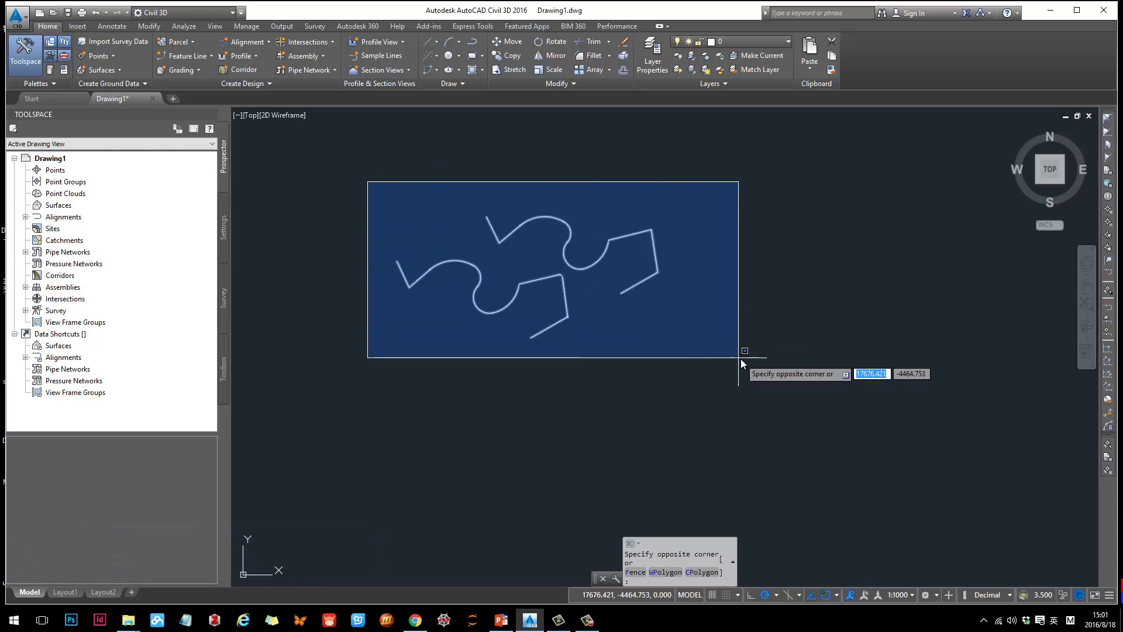
left_click(739, 357)
key("Delete")
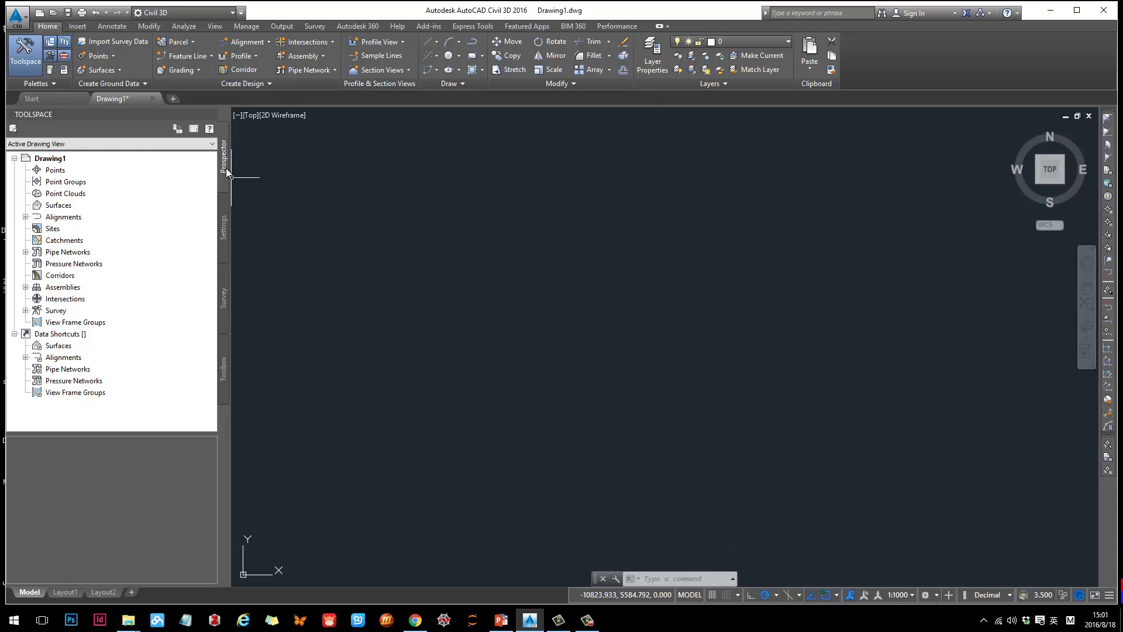
Examine the Civil 3D object types in the Prospector tree, from Points to Intersections, including the Alignments subtypes
left_click(51, 170)
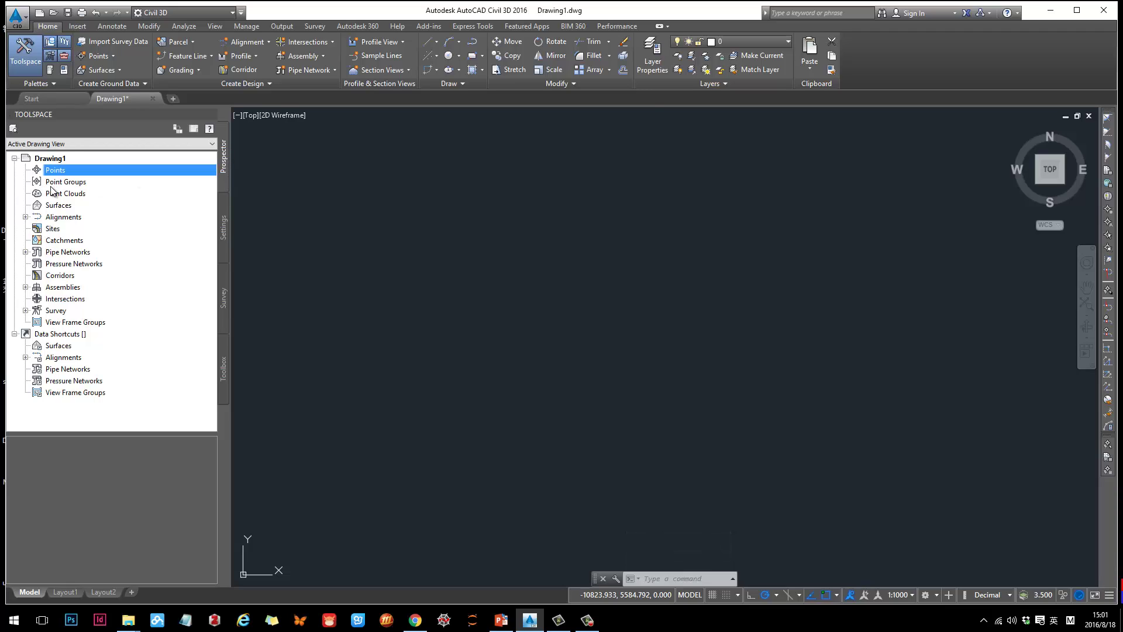
left_click(51, 183)
left_click(52, 206)
left_click(53, 229)
left_click(53, 254)
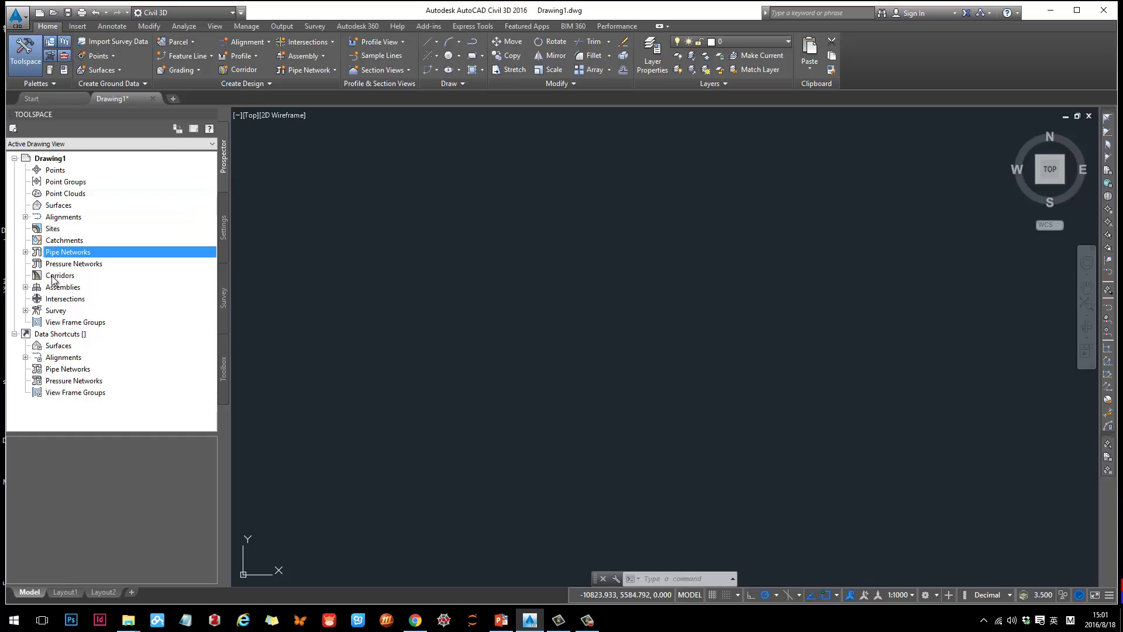
left_click(52, 277)
left_click(53, 297)
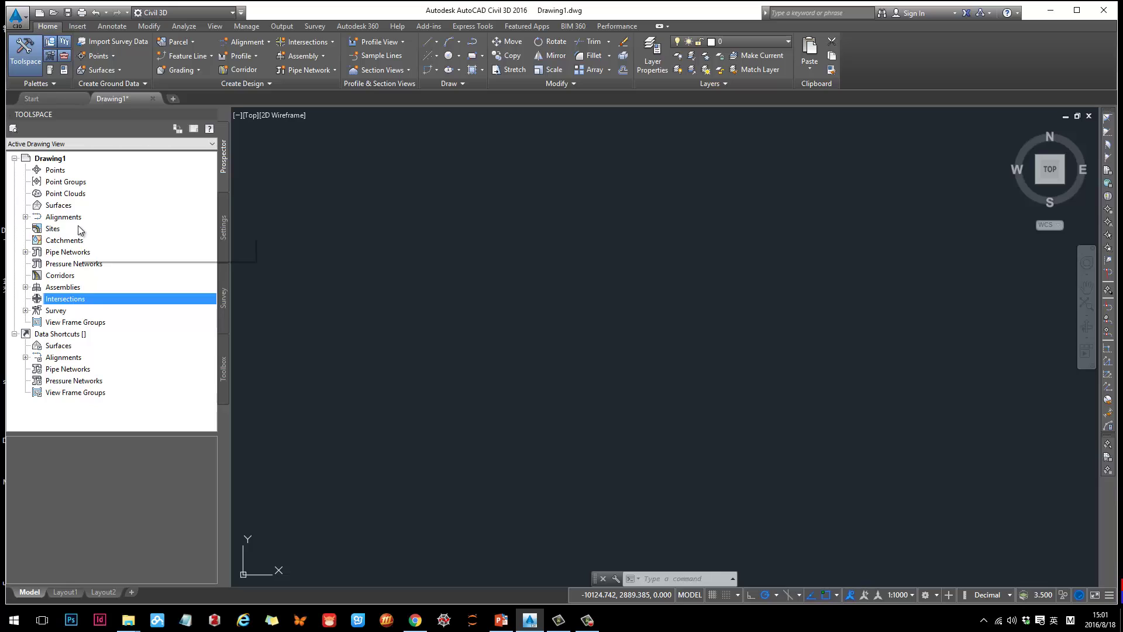
left_click(25, 217)
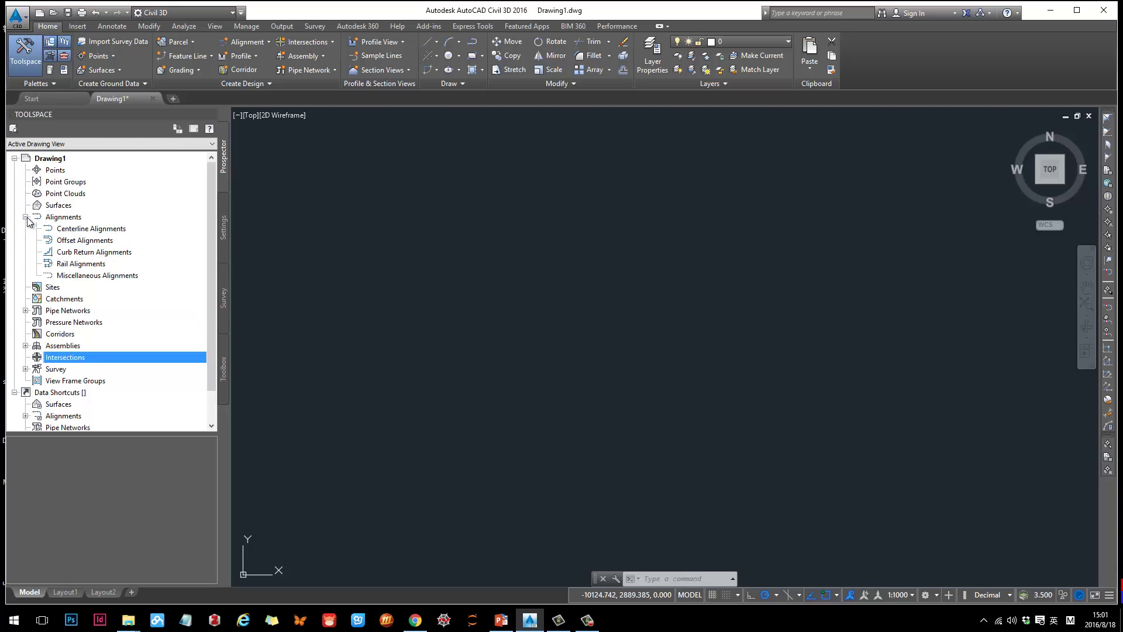
left_click(26, 217)
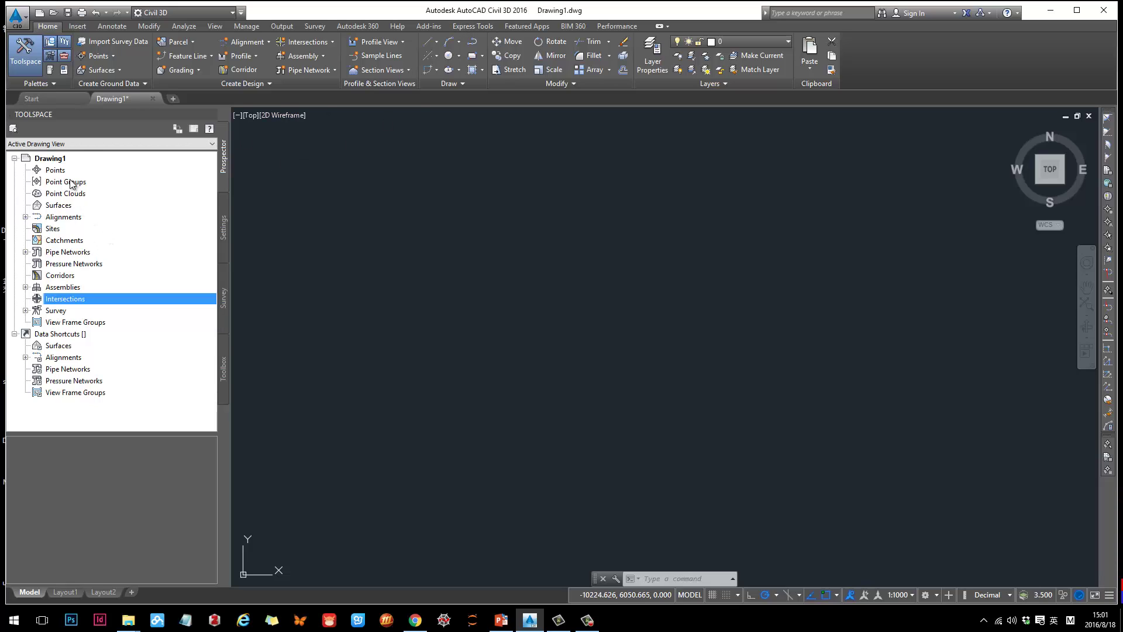
left_click(53, 173)
left_click(55, 194)
left_click(54, 243)
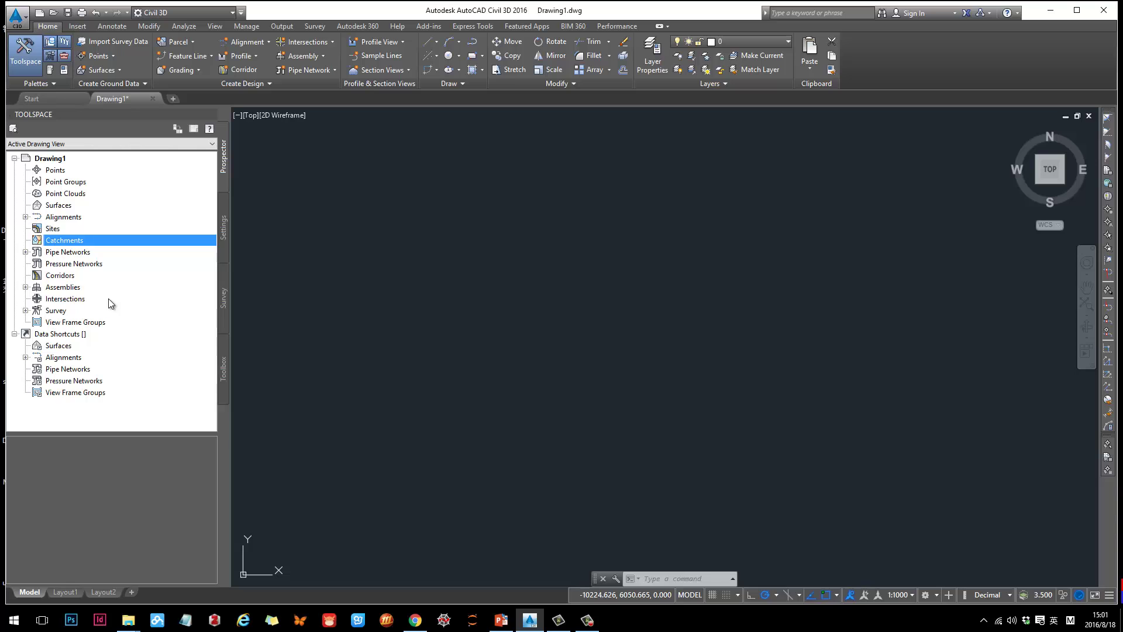
Switch to the PowerPoint presentation, view the Navigation slide, and return to Civil 3D
left_click(501, 620)
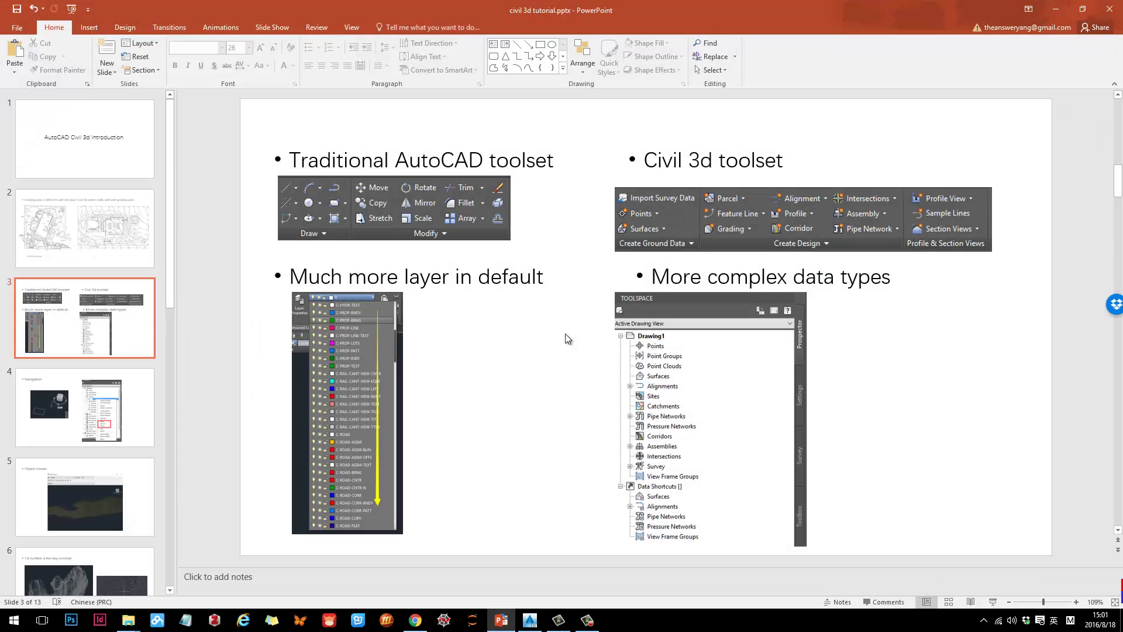
scroll(566, 338, "down", 1)
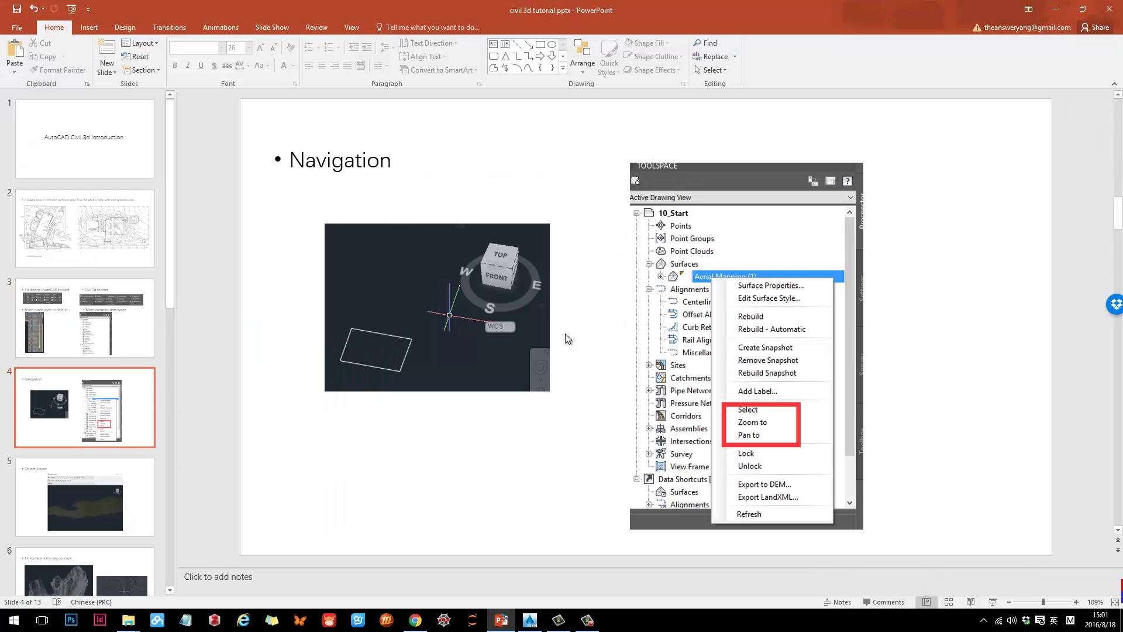
left_click(1059, 9)
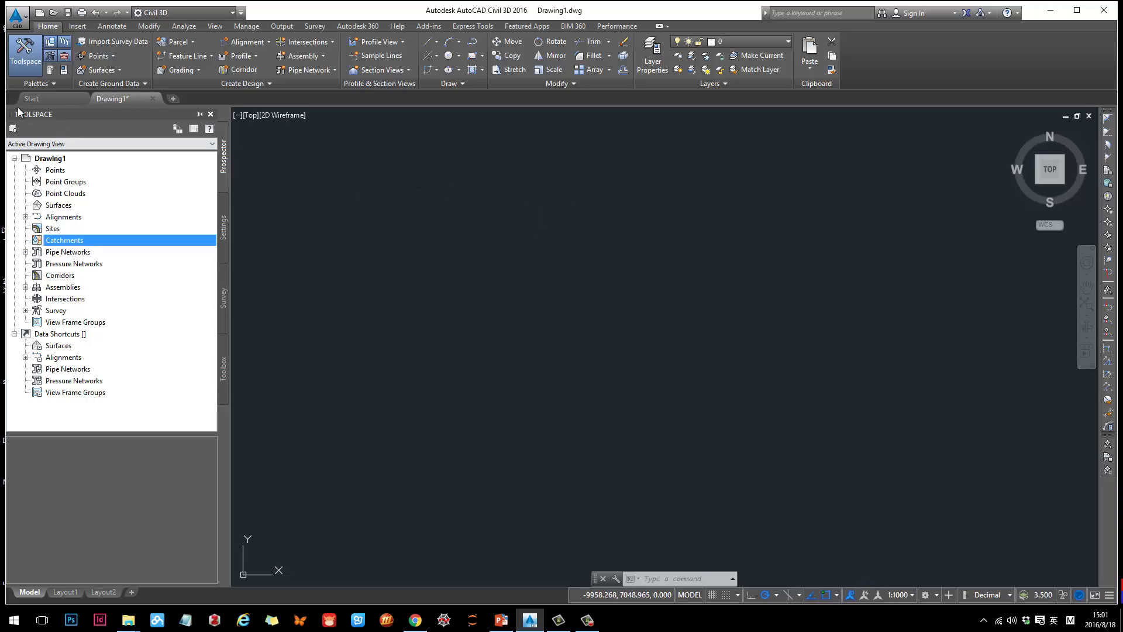
Open the recent document file_1 from the Start page
left_click(33, 99)
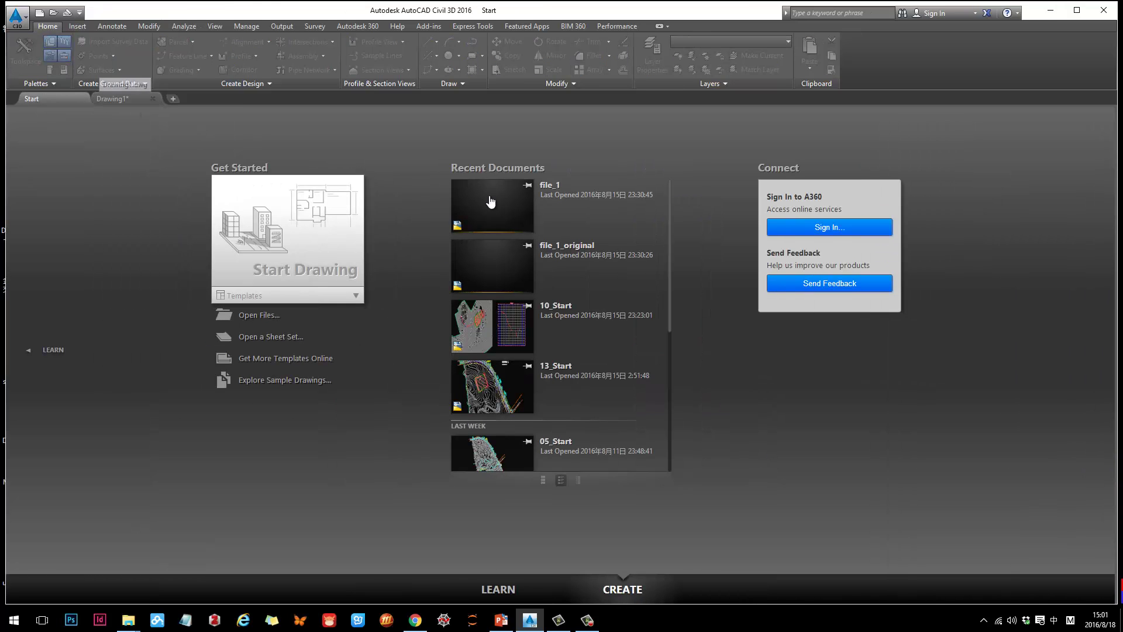
left_click(491, 207)
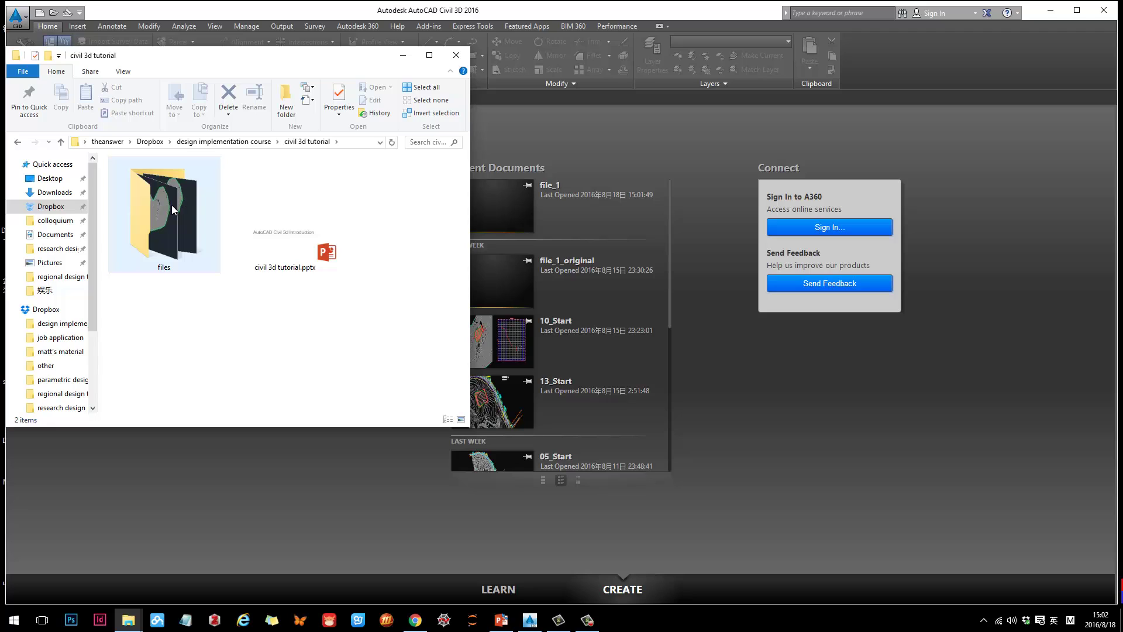
Open file_1_original.dwg from the files folder inside civil 3d tutorial
double_click(174, 210)
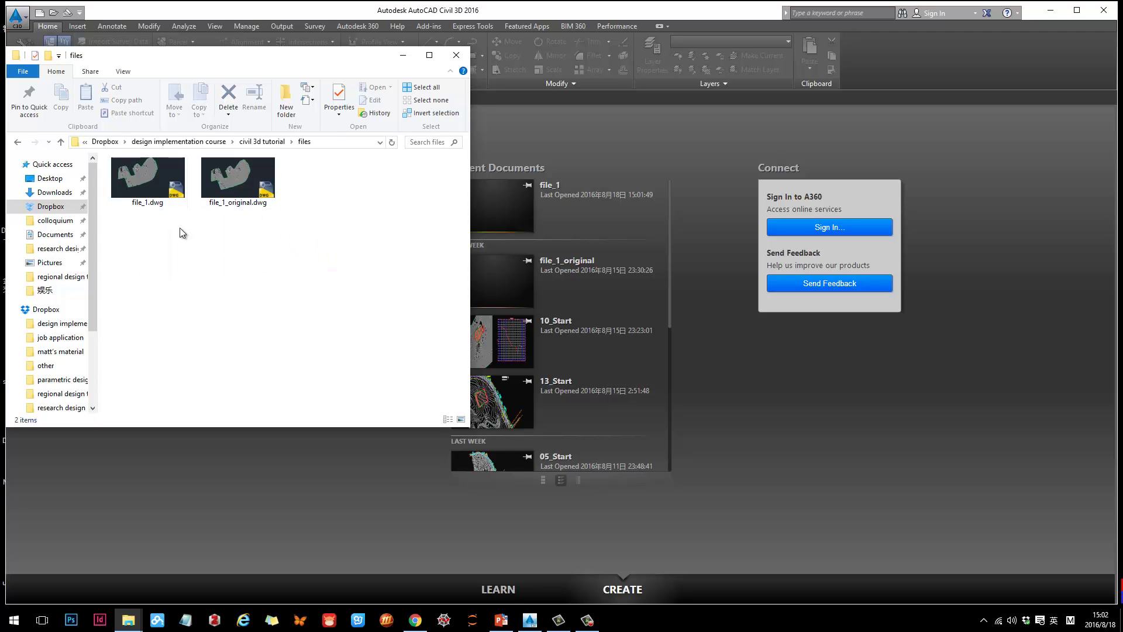
double_click(229, 184)
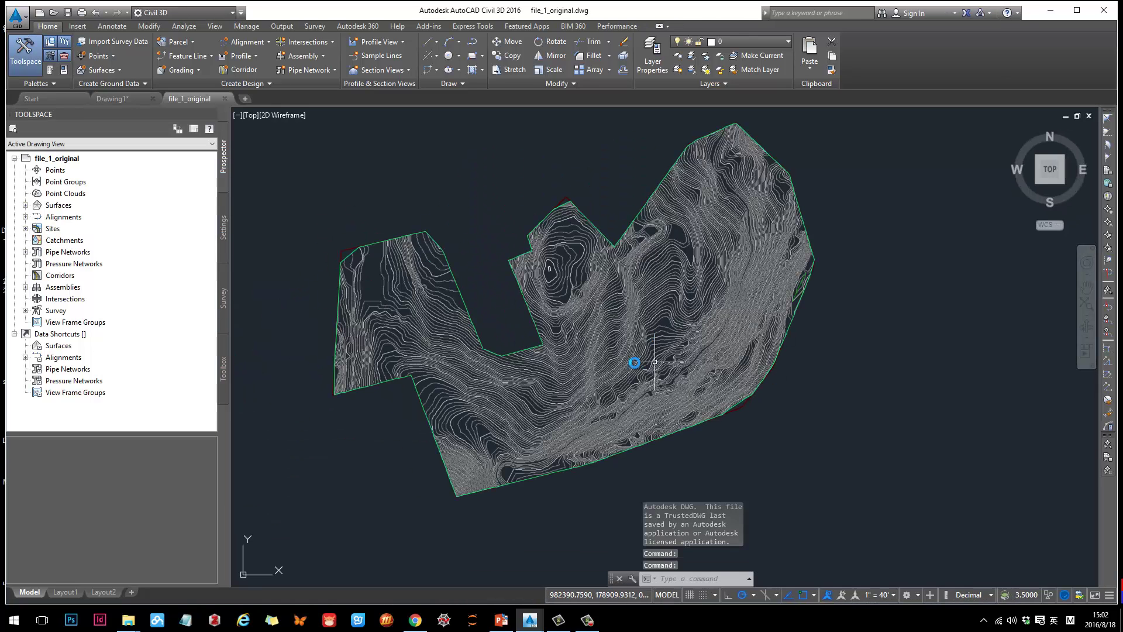
Pan, zoom and orbit the contour surface to examine it in 3D, and restore the top view
mouse_move(624, 340)
middle_mouse_down()
mouse_move(691, 348)
mouse_move(637, 322)
middle_mouse_up()
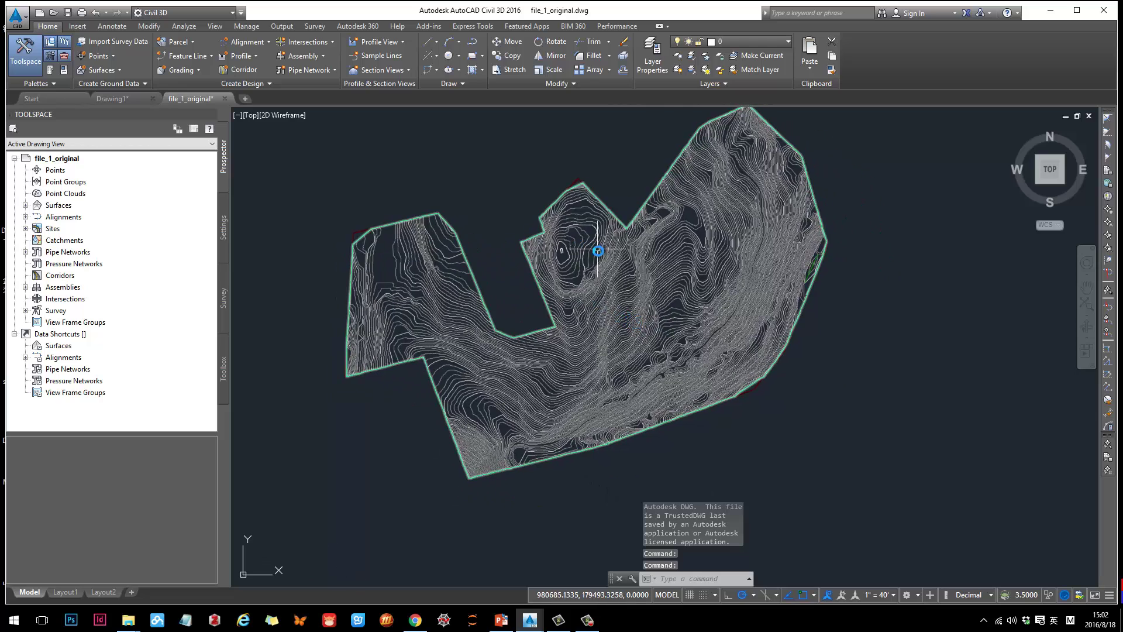
scroll(602, 301, "down", 5)
scroll(608, 306, "up", 5)
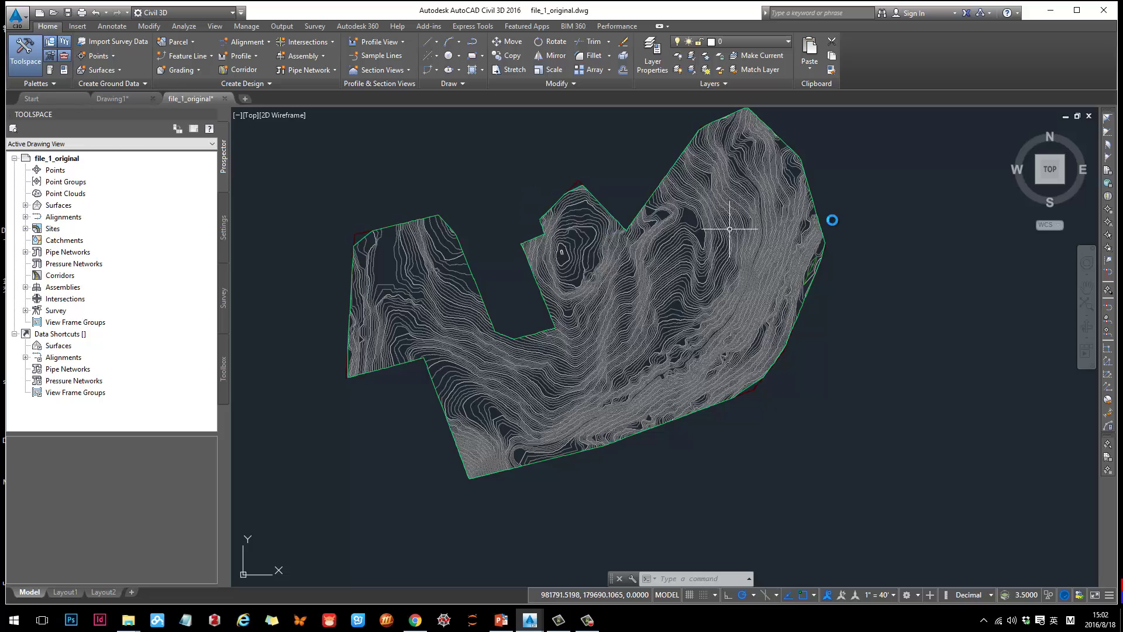
mouse_move(1055, 173)
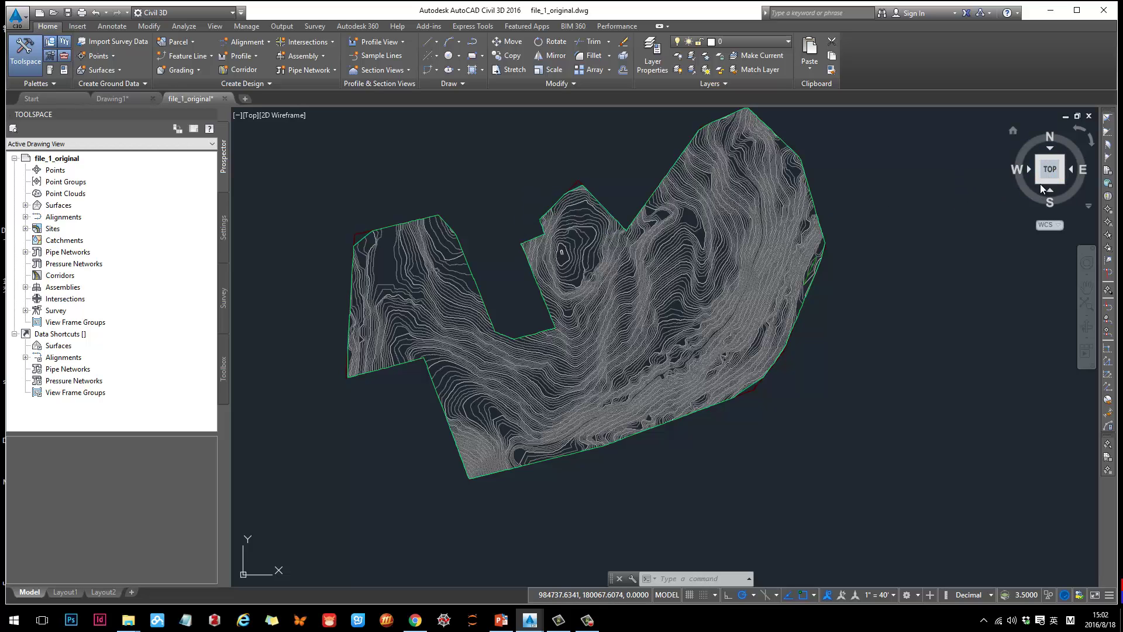
mouse_move(1036, 176)
left_mouse_down()
mouse_move(1016, 126)
mouse_move(969, 134)
mouse_move(1011, 107)
left_mouse_up()
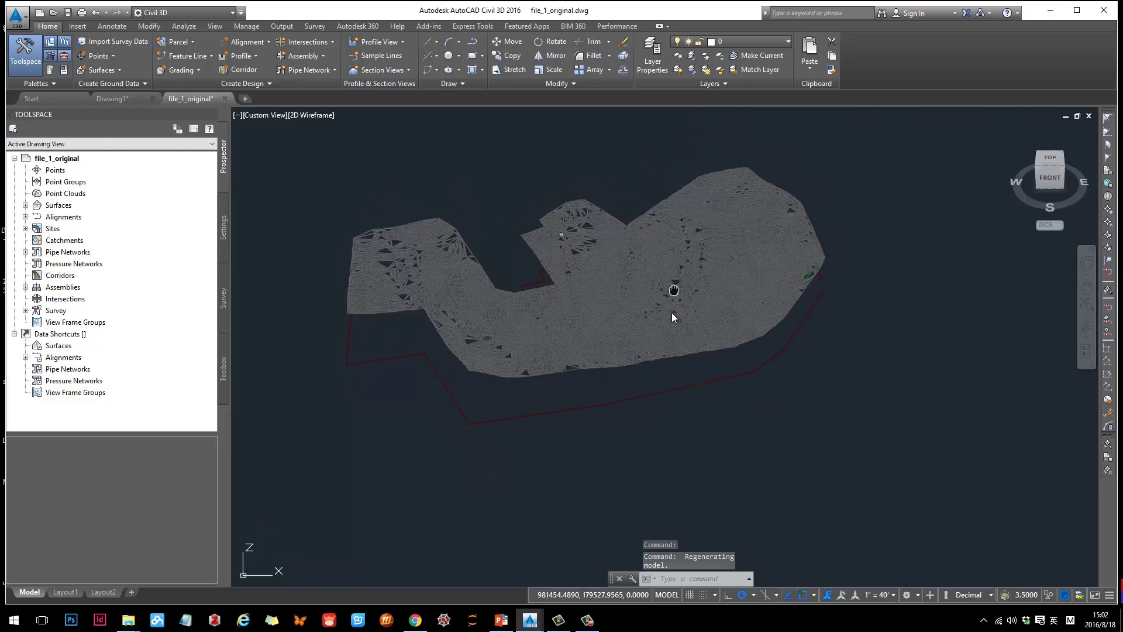
middle_click_drag(671, 312, 749, 266)
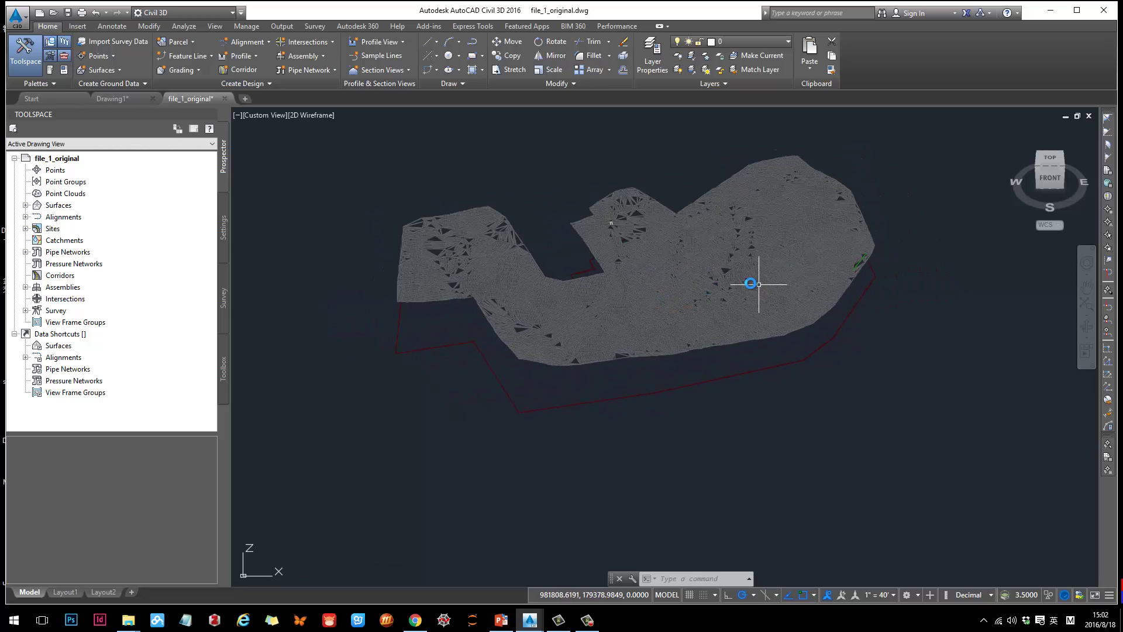
middle_click_drag(722, 291, 727, 251, "shift")
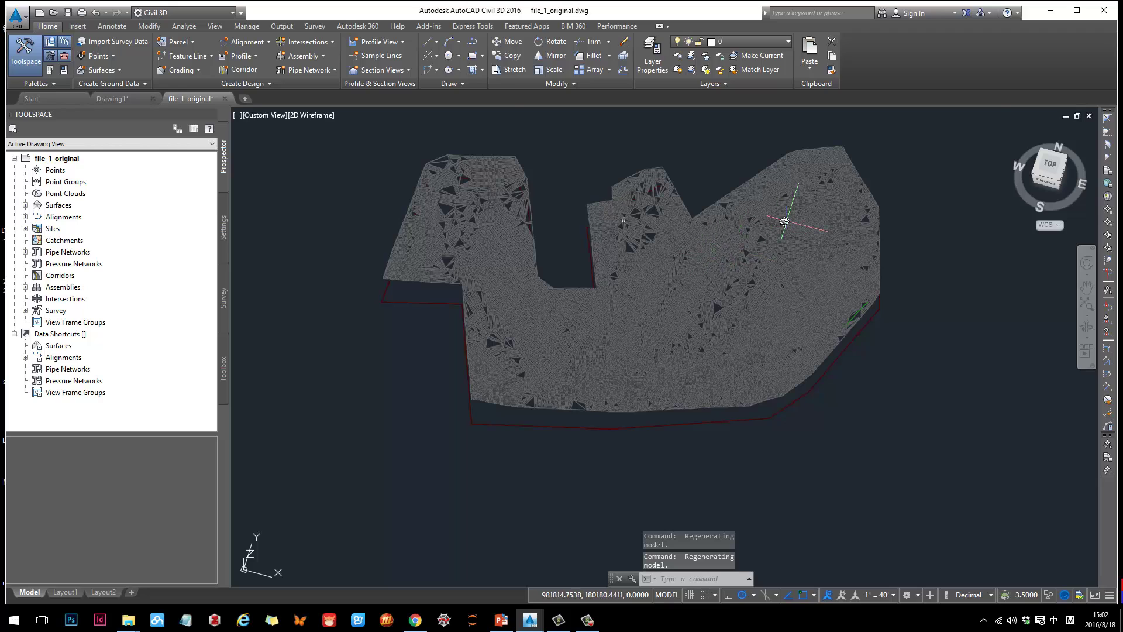
scroll(762, 213, "up", 4)
scroll(762, 213, "down", 3)
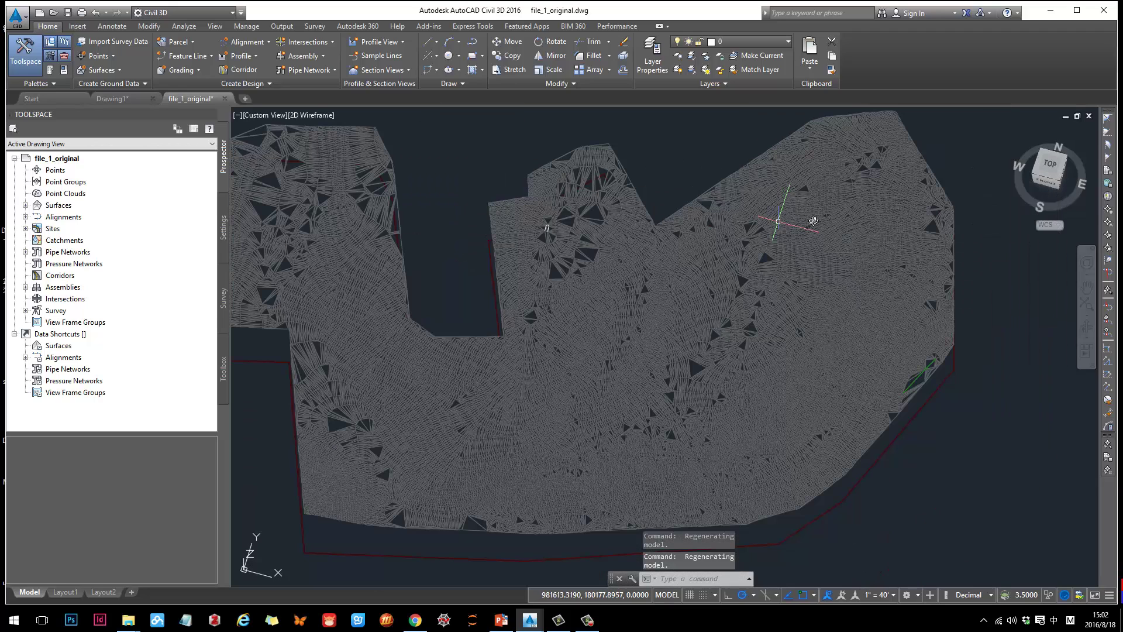
left_click(1051, 168)
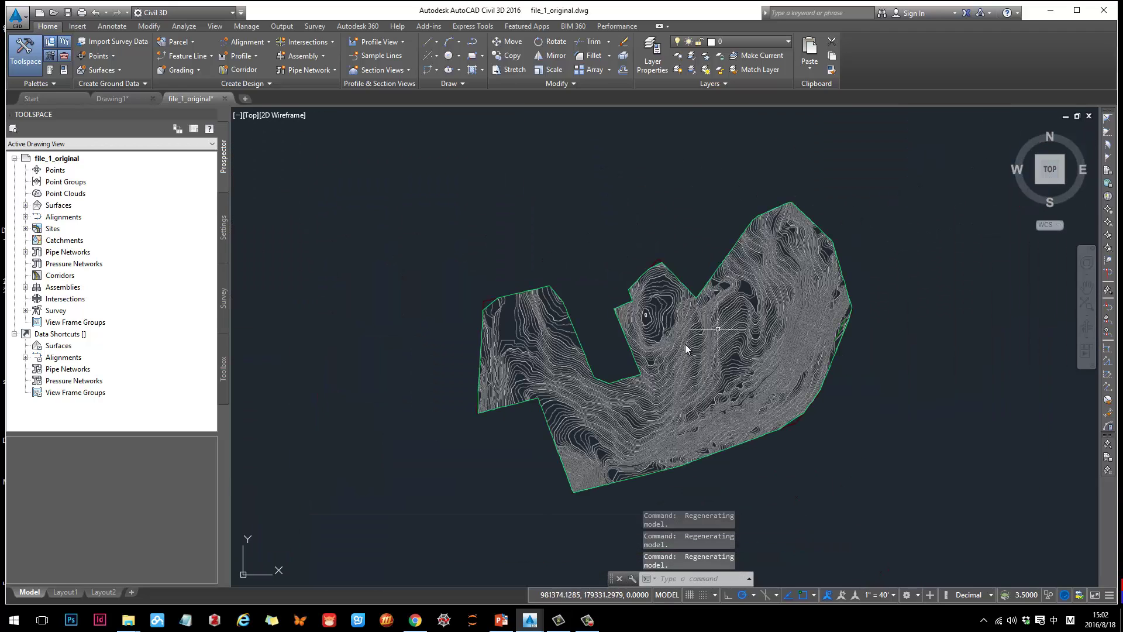
scroll(702, 294, "up", 3)
scroll(696, 310, "down", 3)
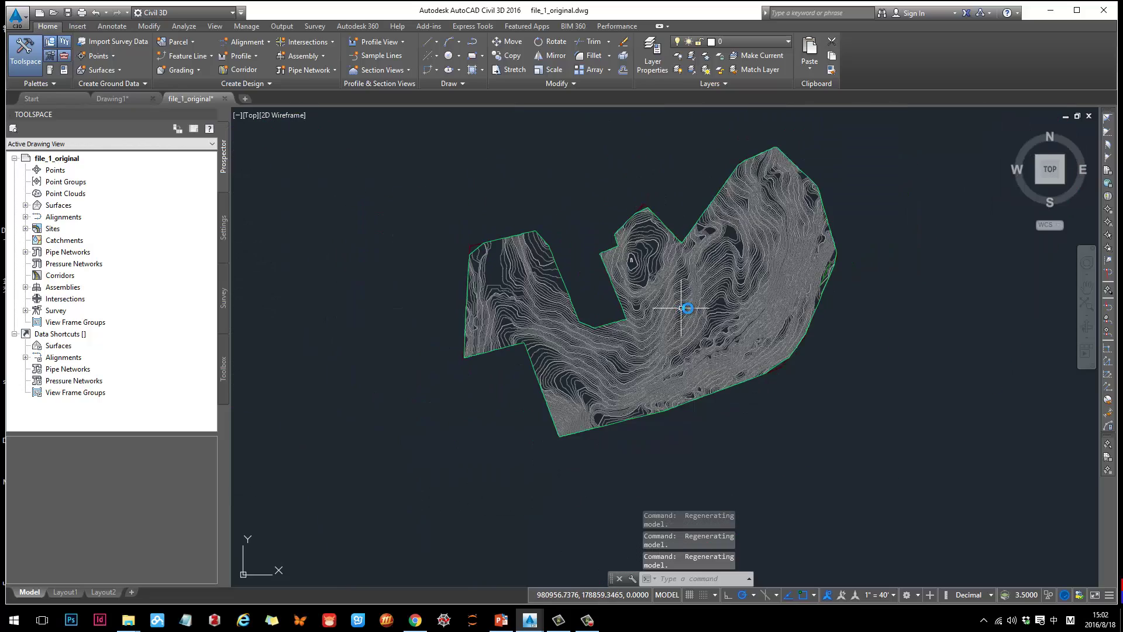
Switch to PowerPoint to check the Navigation slide and return to the Civil 3D drawing
left_click(504, 623)
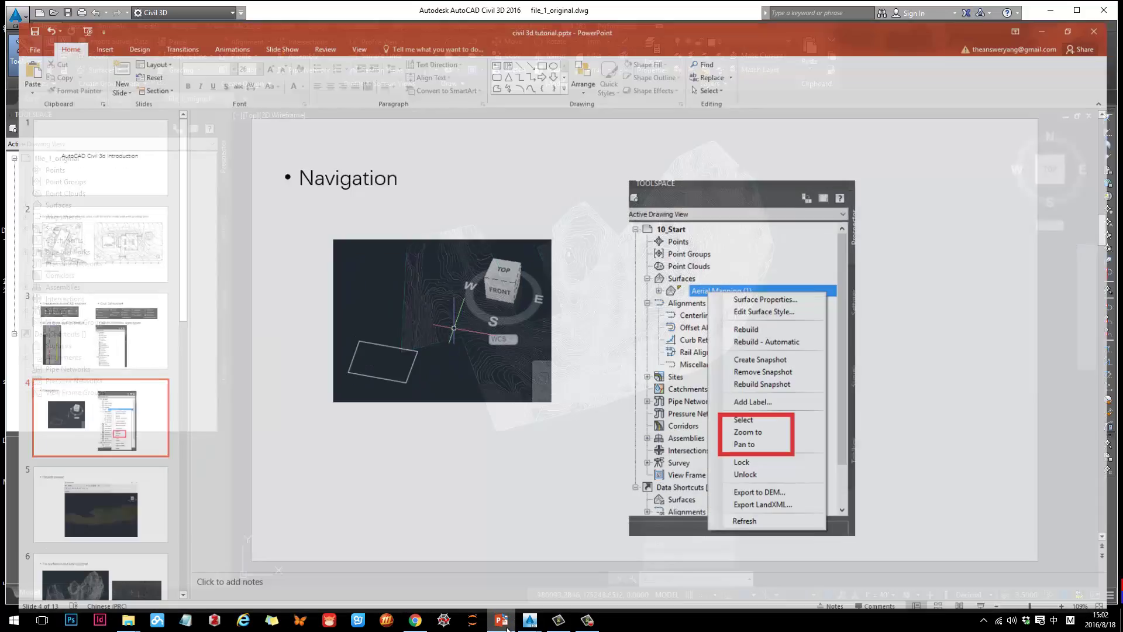
left_click(529, 621)
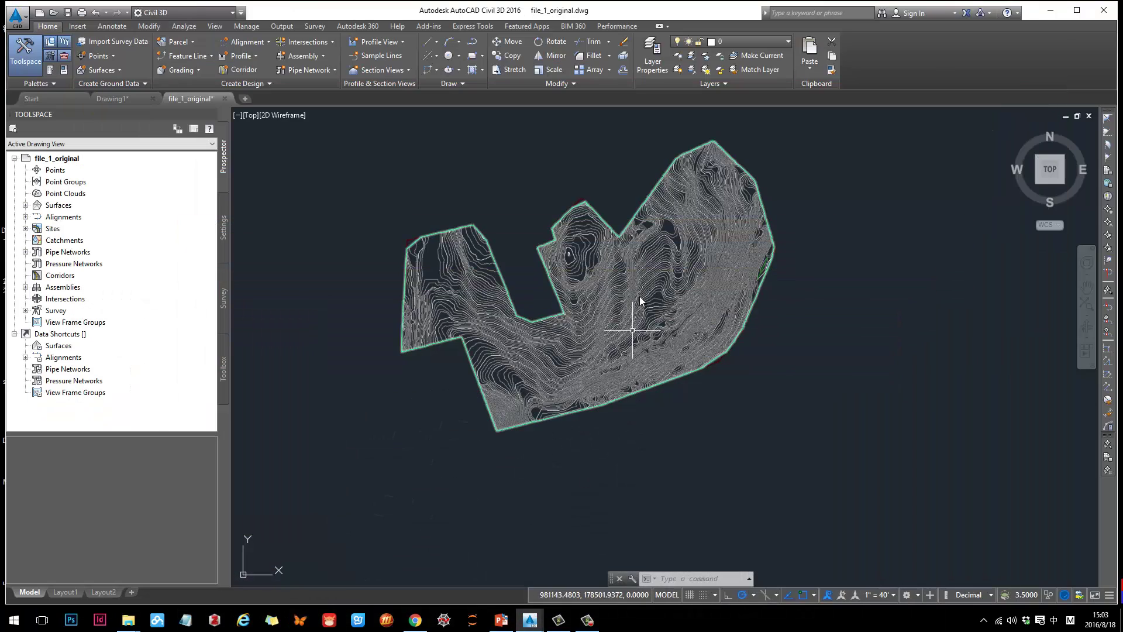
middle_click_drag(654, 332, 669, 338)
scroll(619, 327, "down", 4)
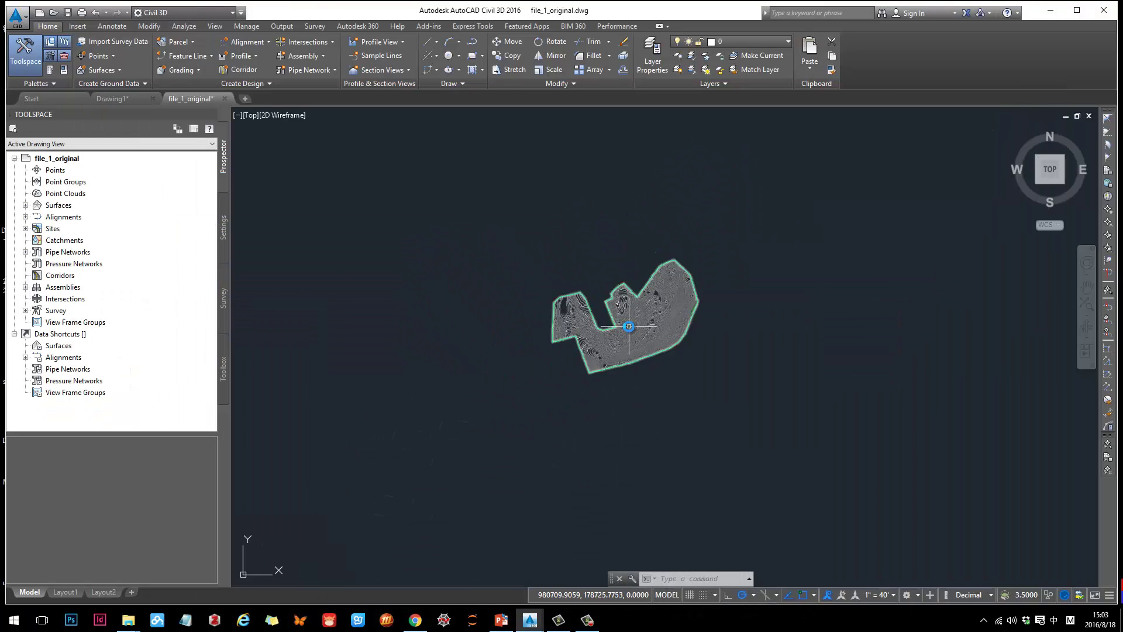
scroll(630, 326, "up", 4)
Select the terrain surface and examine the Contours, Breaklines and Boundaries in the definition of Aerial Mapping (1) in Prospector
left_click(620, 304)
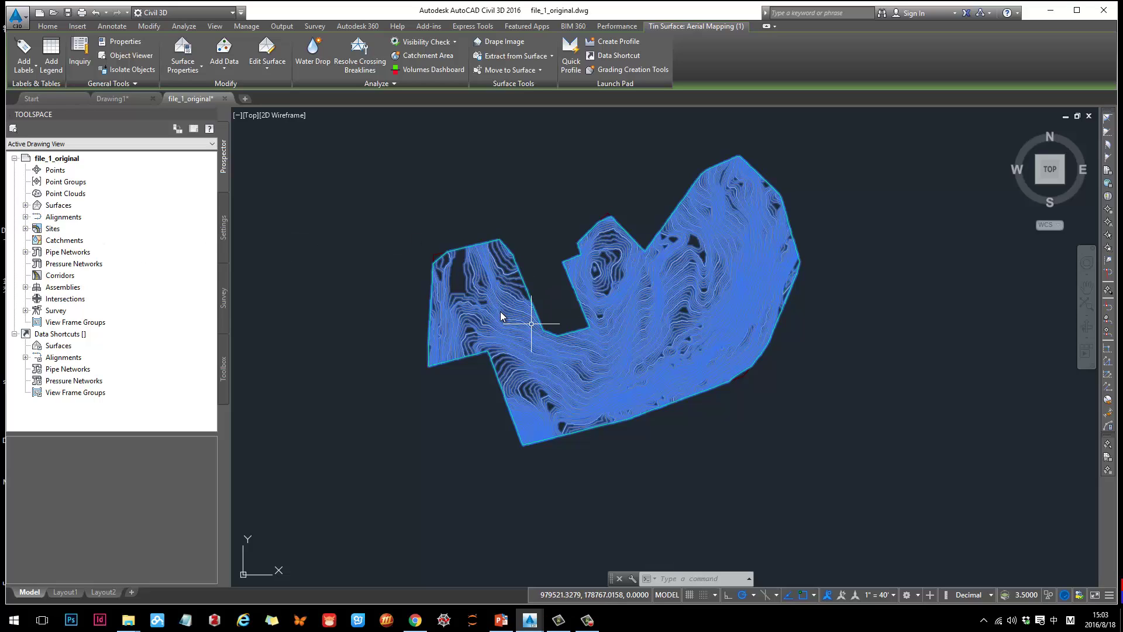
left_click(26, 205)
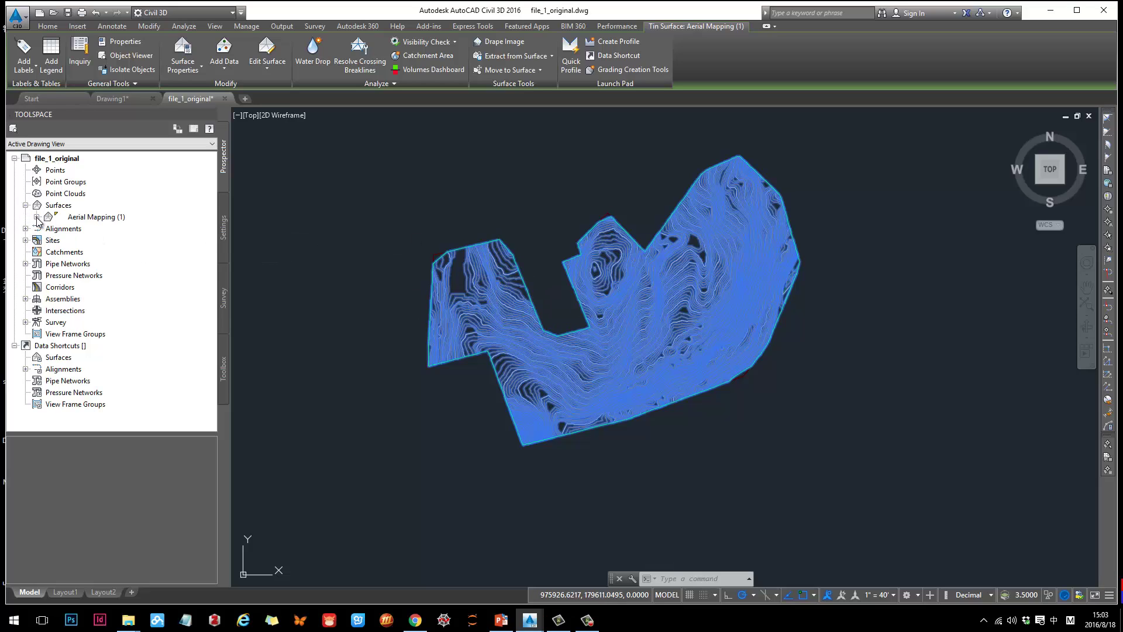
left_click(36, 217)
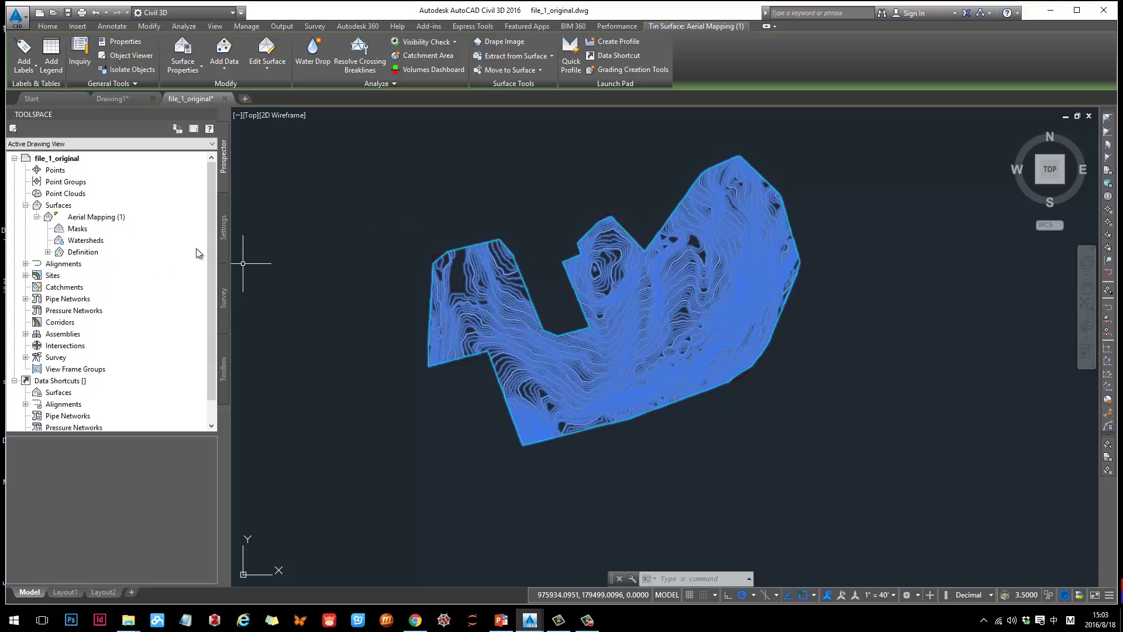
left_click(48, 252)
left_click(89, 288)
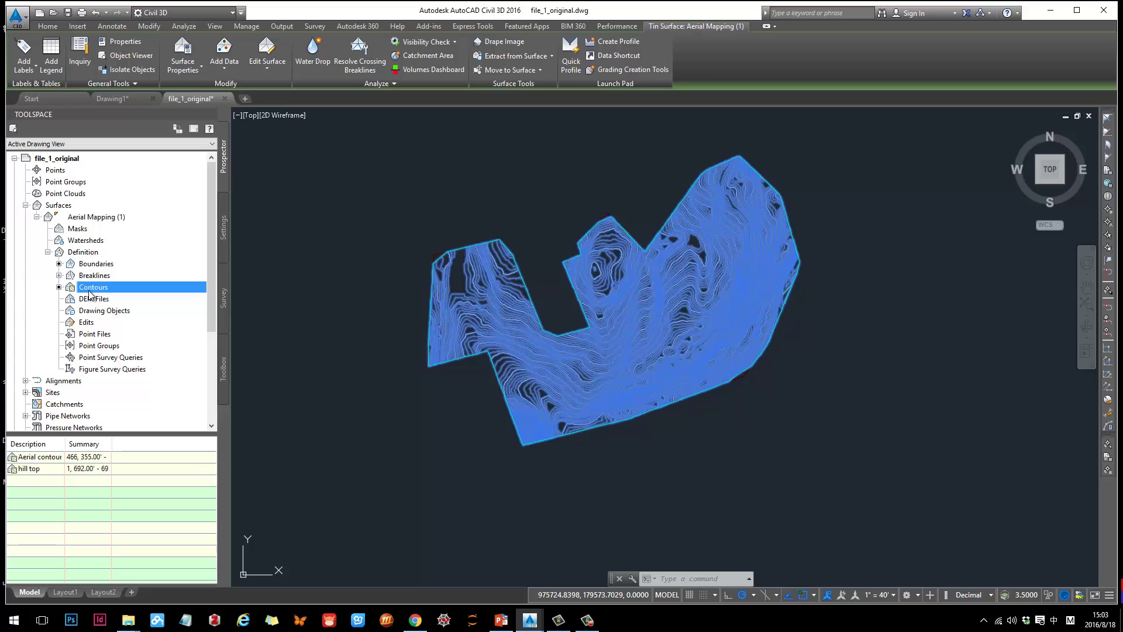
left_click(90, 277)
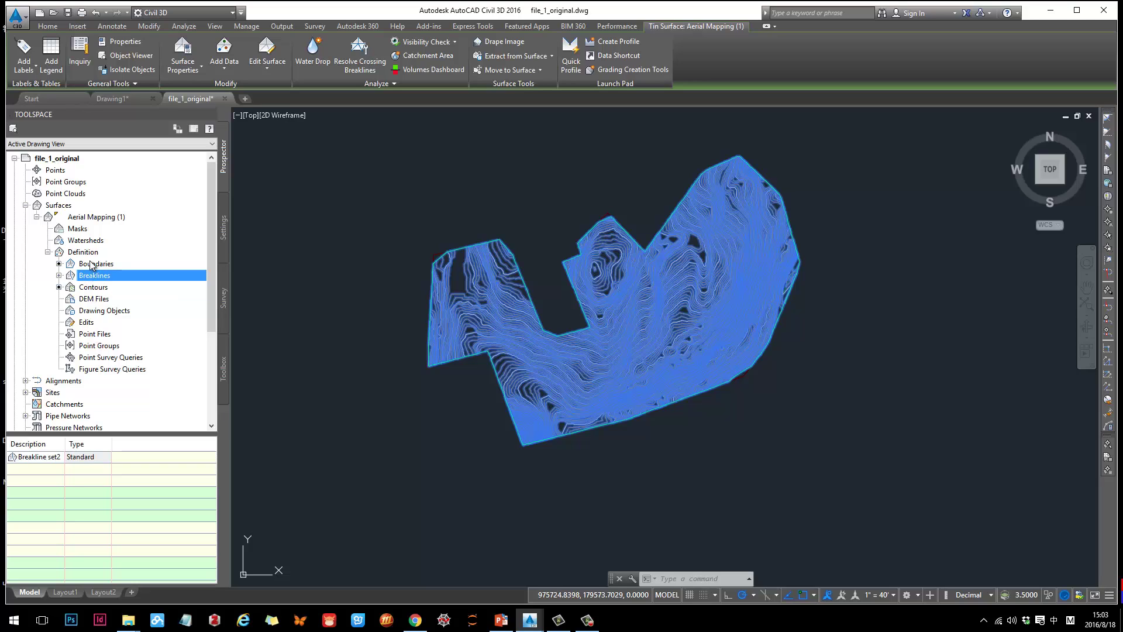
left_click(91, 265)
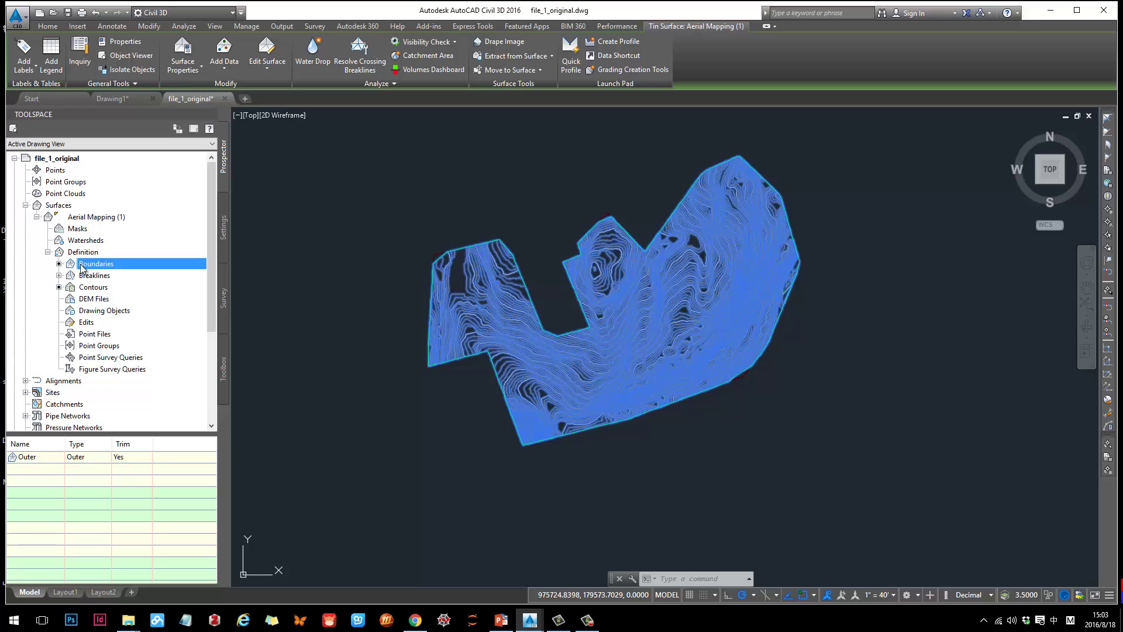
left_click(36, 217)
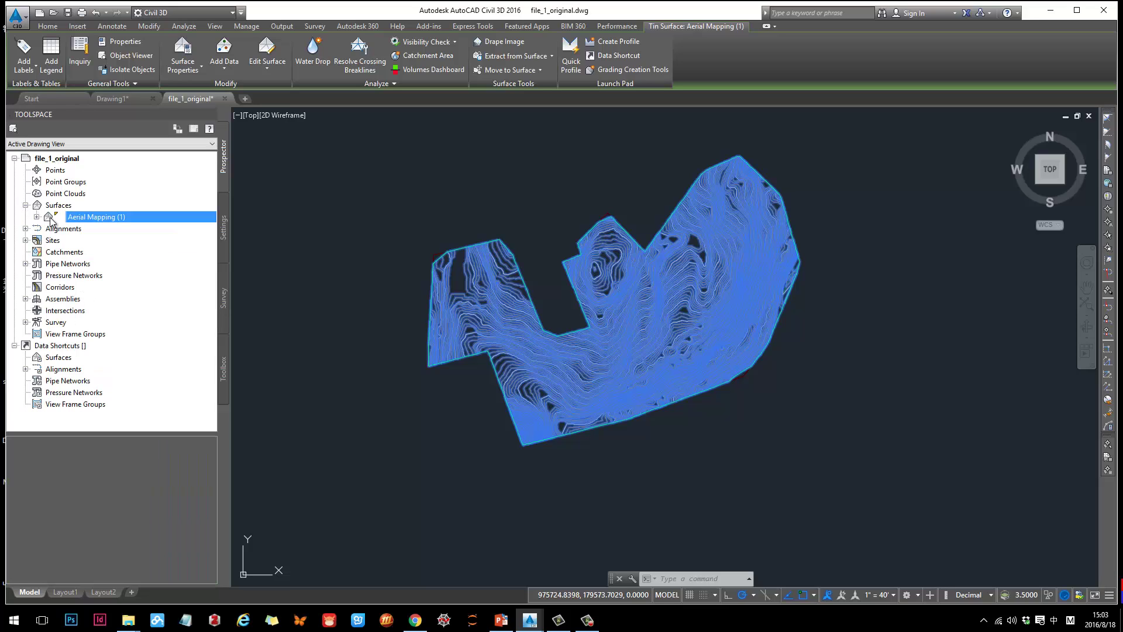
Zoom to the Aerial Mapping (1) surface from its Prospector entry and clear the selection
right_click(79, 217)
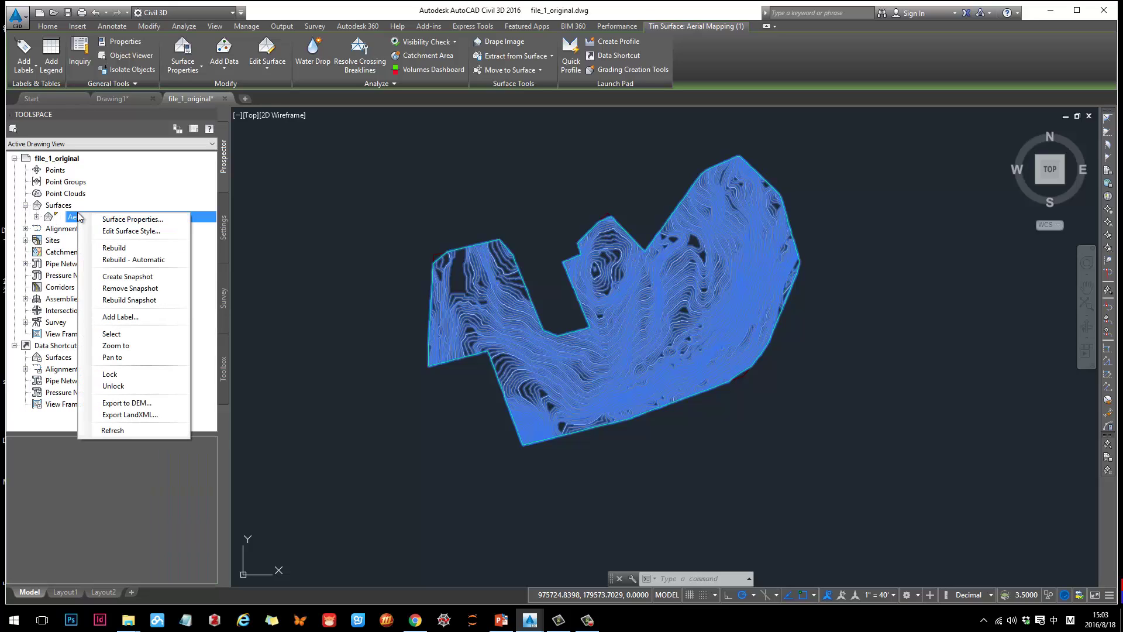
left_click(120, 345)
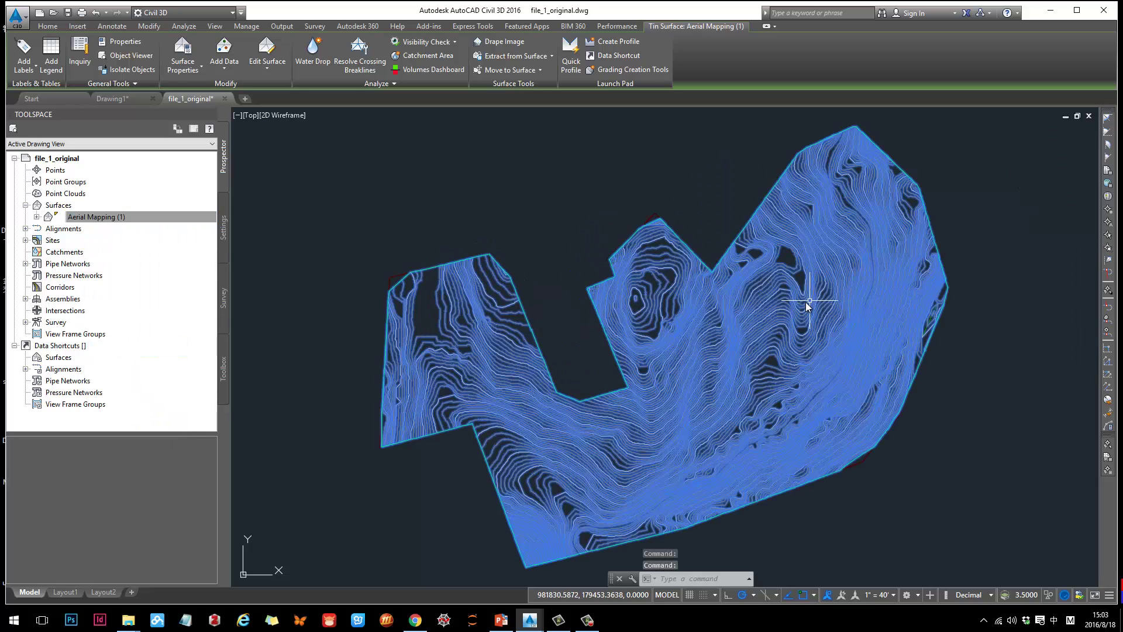
right_click(103, 218)
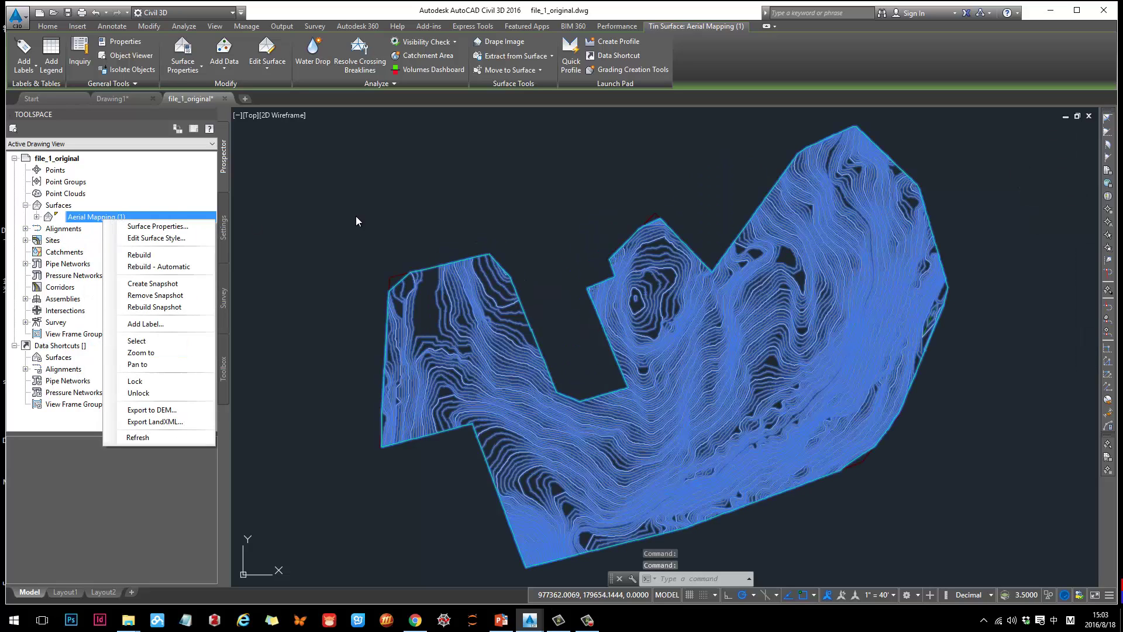
left_click(362, 213)
key("Escape")
Select the Aerial Mapping (1) surface through Prospector and again directly in the drawing, clearing the selection each time
right_click(107, 215)
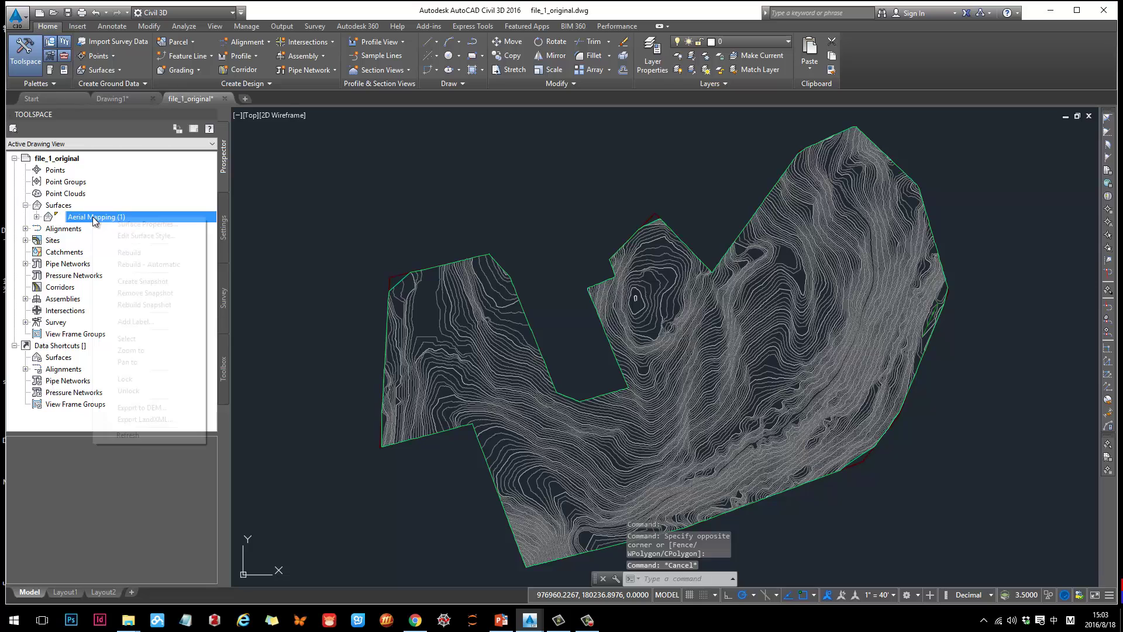
left_click(150, 339)
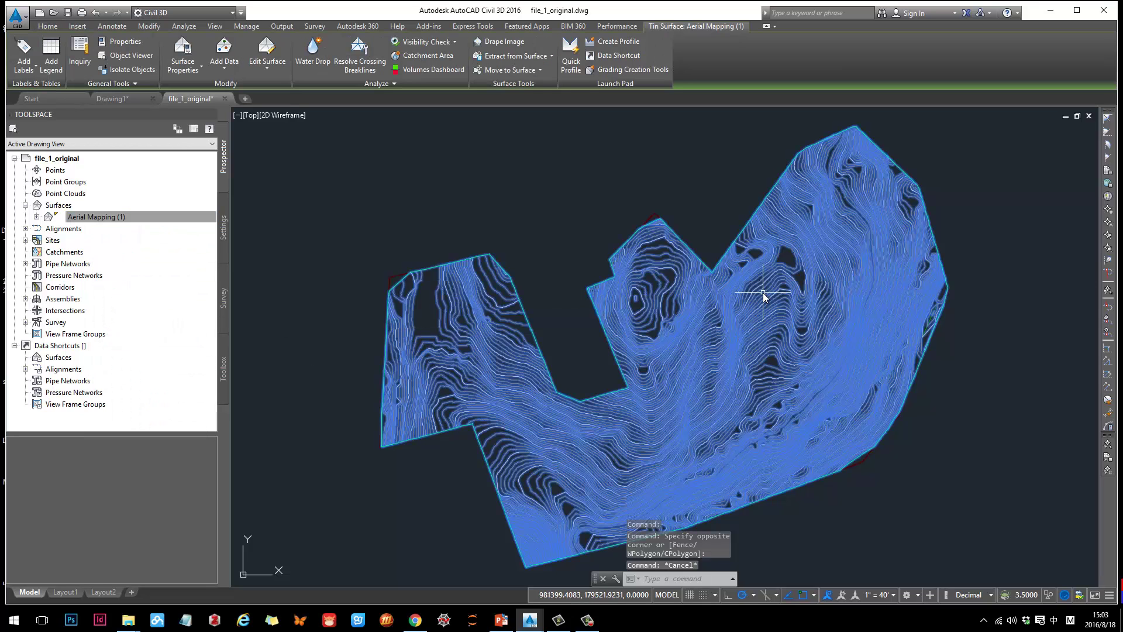
key("Escape")
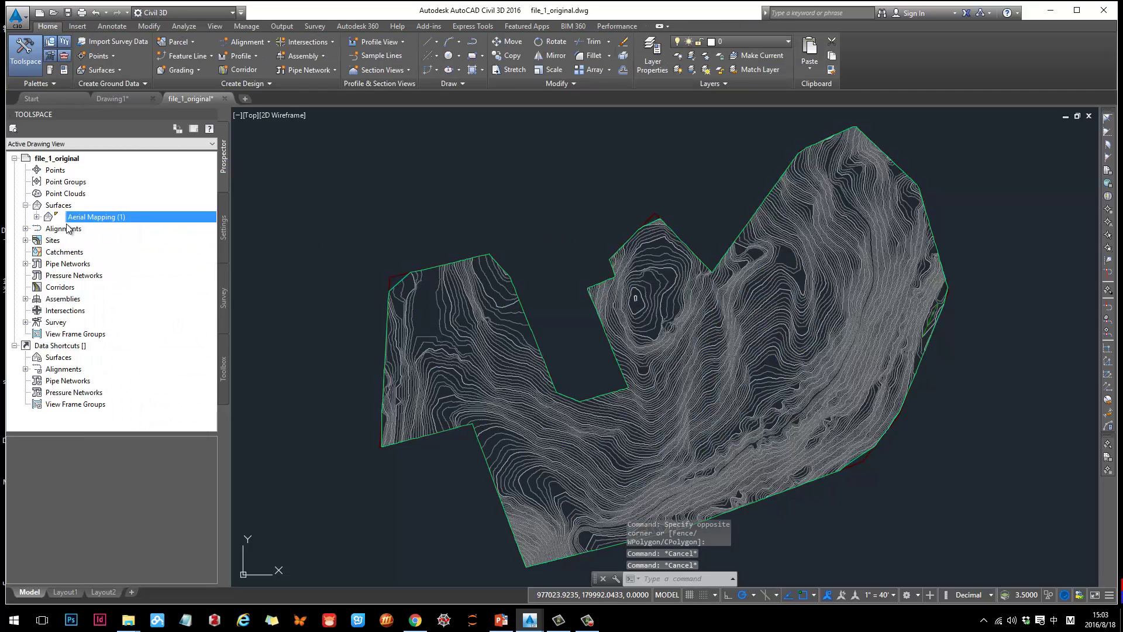
left_click(691, 316)
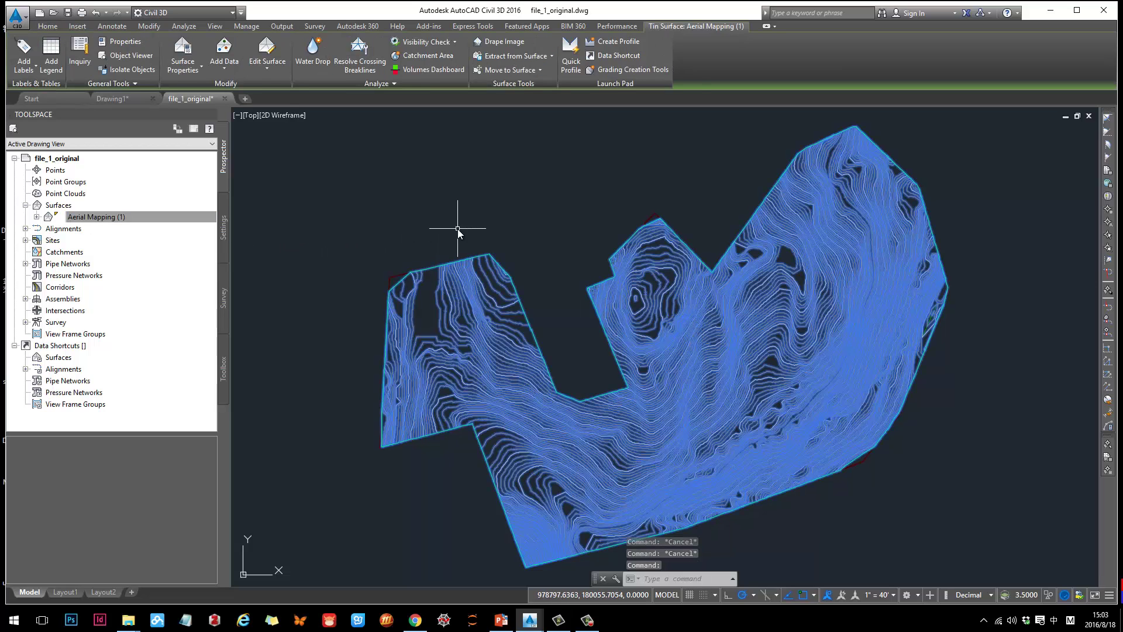
key("Escape")
Select the Aerial Mapping (1) surface in the drawing and open it in the Object Viewer
scroll(526, 275, "down", 8)
middle_click_drag(629, 328, 656, 308)
scroll(567, 269, "up", 6)
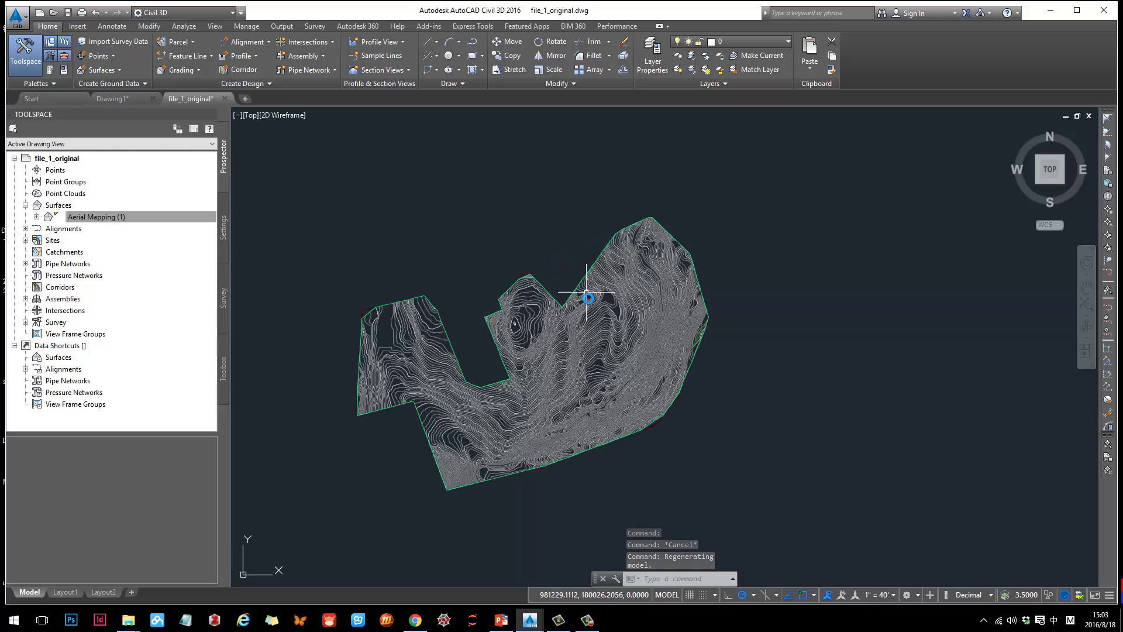
middle_click_drag(592, 339, 640, 279)
scroll(621, 292, "up", 2)
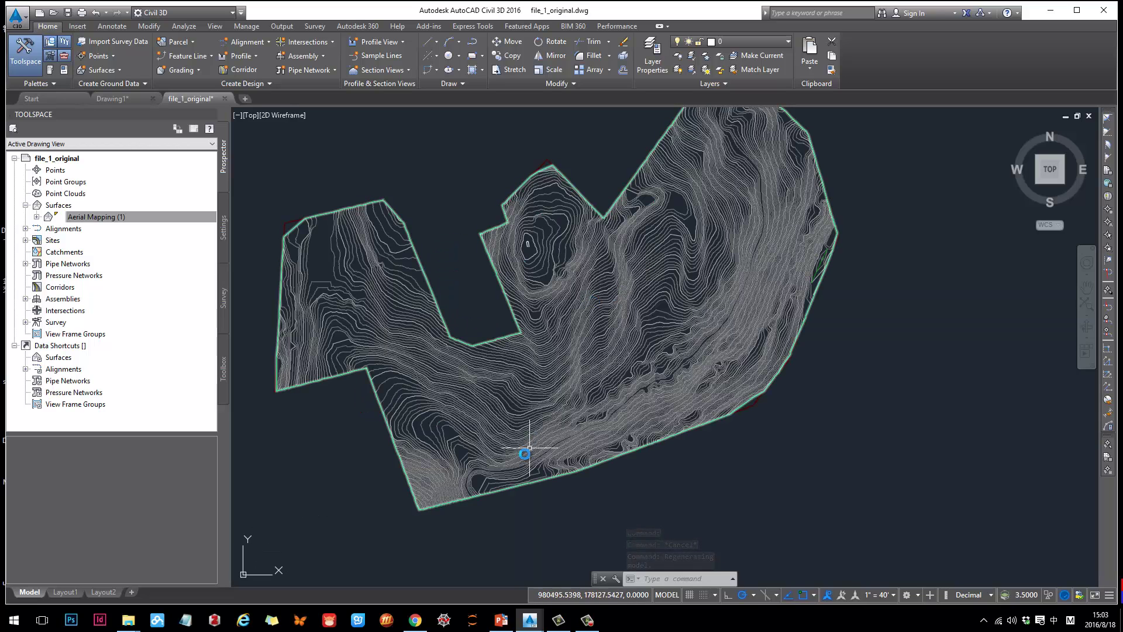
left_click(614, 309)
right_click(615, 311)
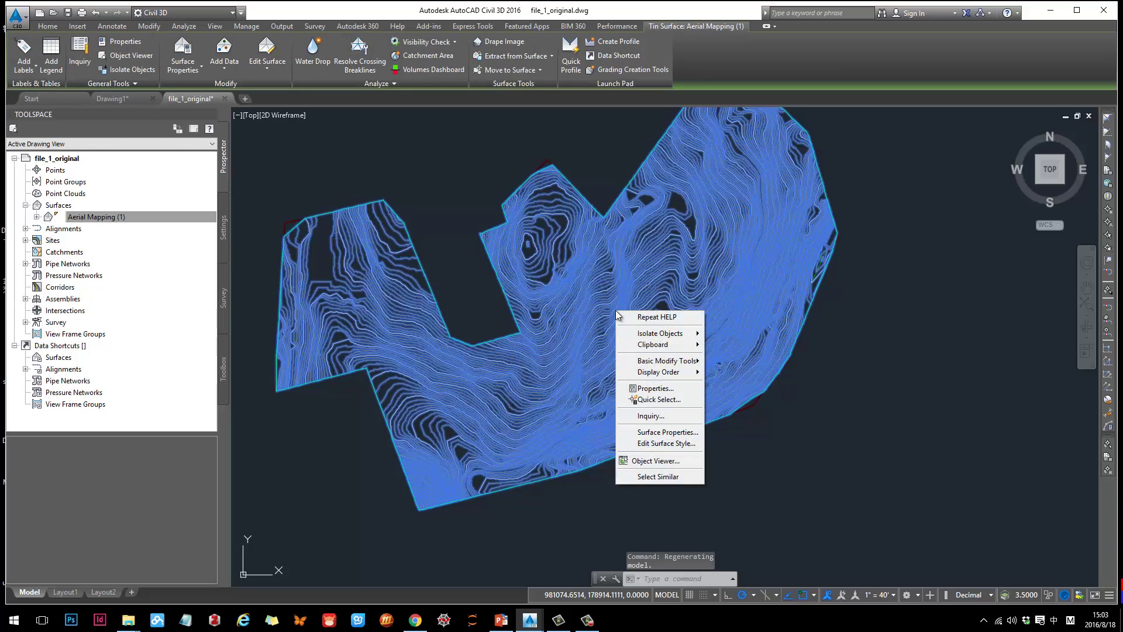
left_click(650, 463)
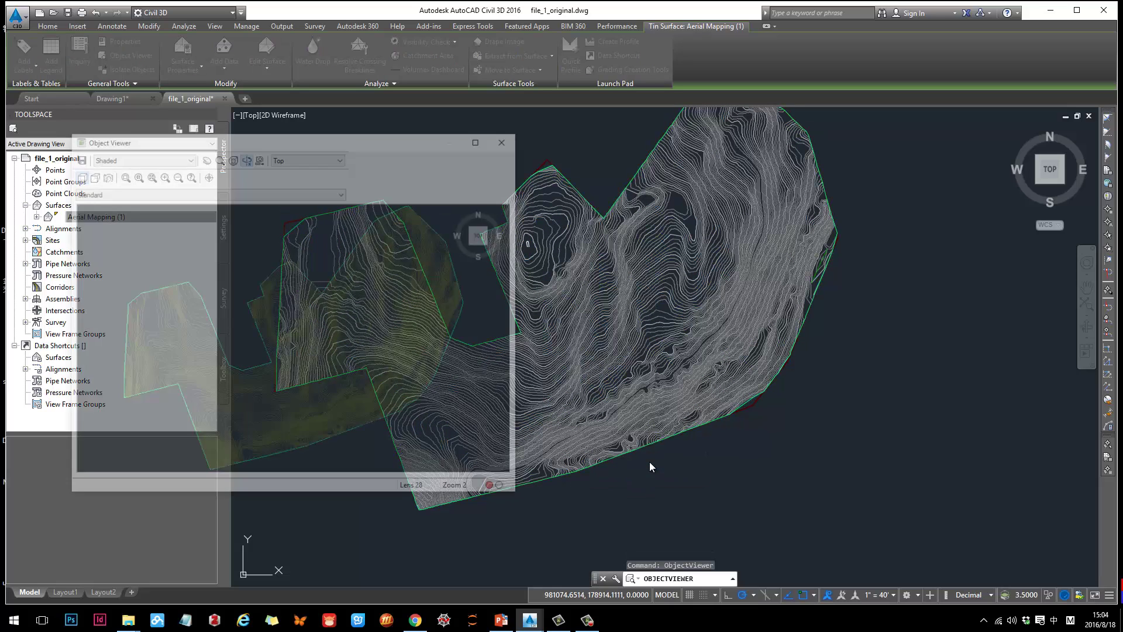
Reposition the Object Viewer window and orbit the shaded surface to inspect its terrain from the side
left_click_drag(311, 142, 659, 153)
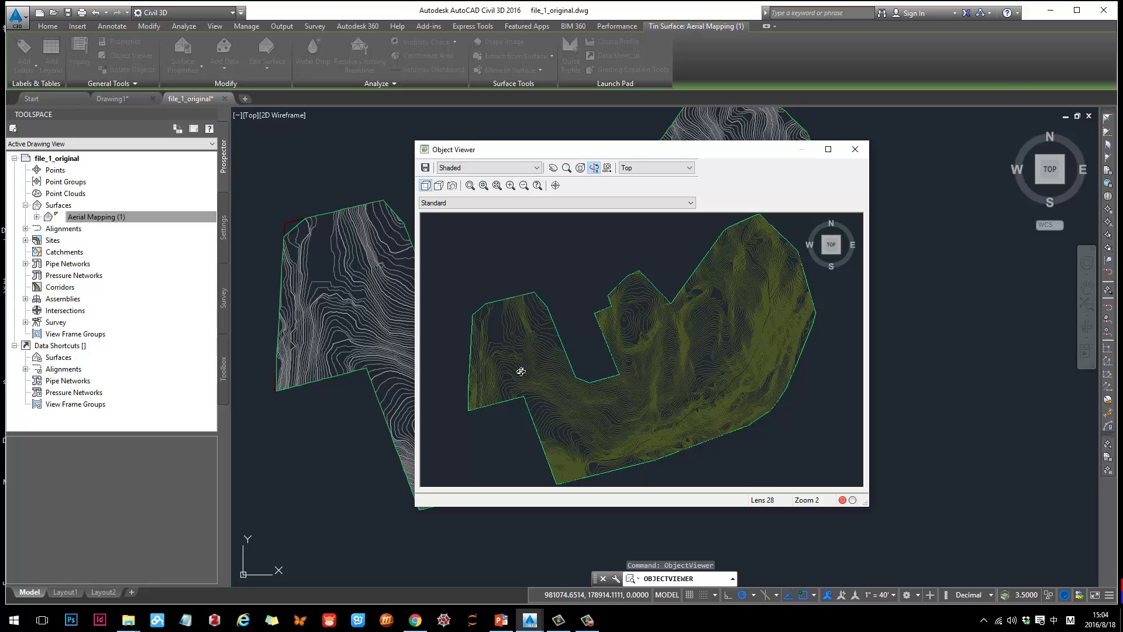
left_click_drag(627, 373, 613, 271)
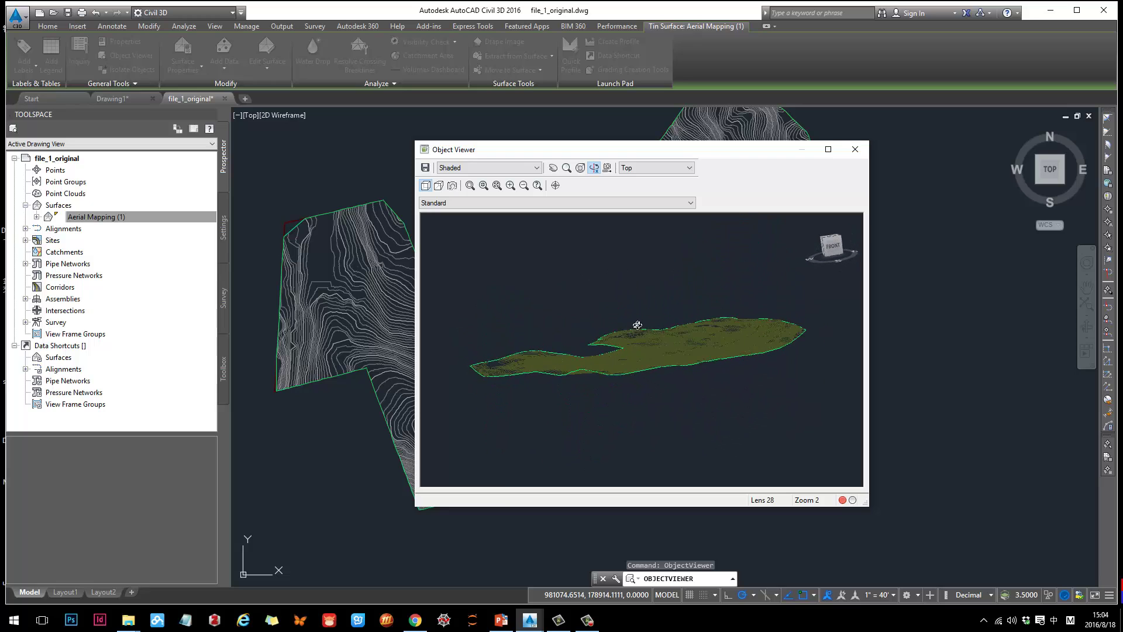
mouse_move(637, 324)
left_mouse_down()
mouse_move(655, 349)
mouse_move(650, 374)
mouse_move(664, 336)
left_mouse_up()
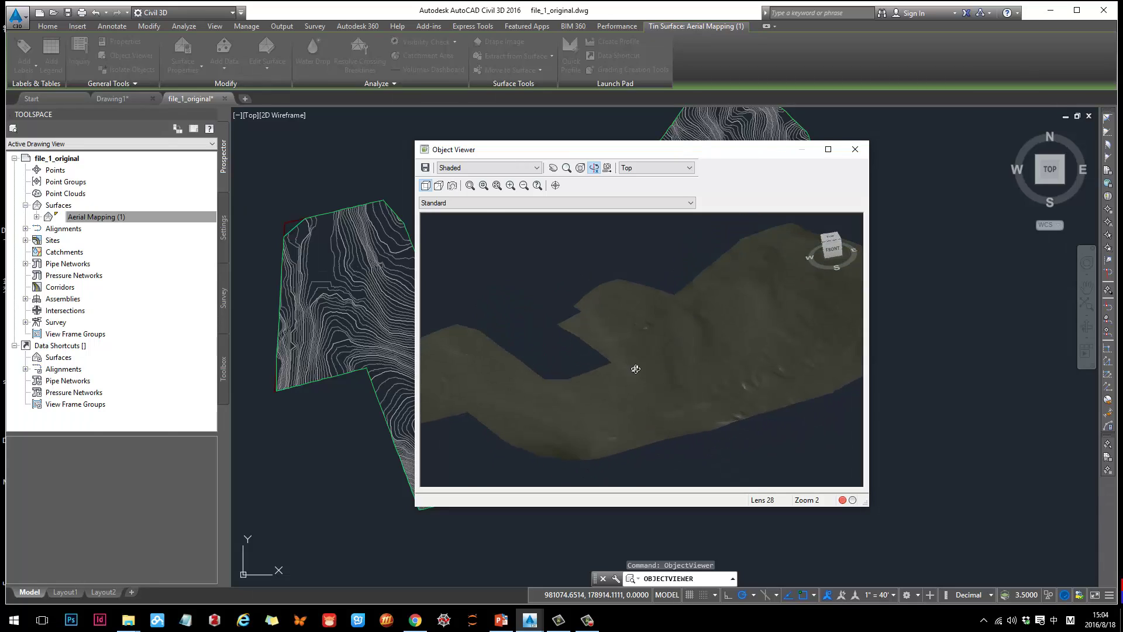
Inspect the whole shaded Aerial Mapping (1) surface from a steeper angle in the Object Viewer and close the viewer
scroll(635, 368, "down", 2)
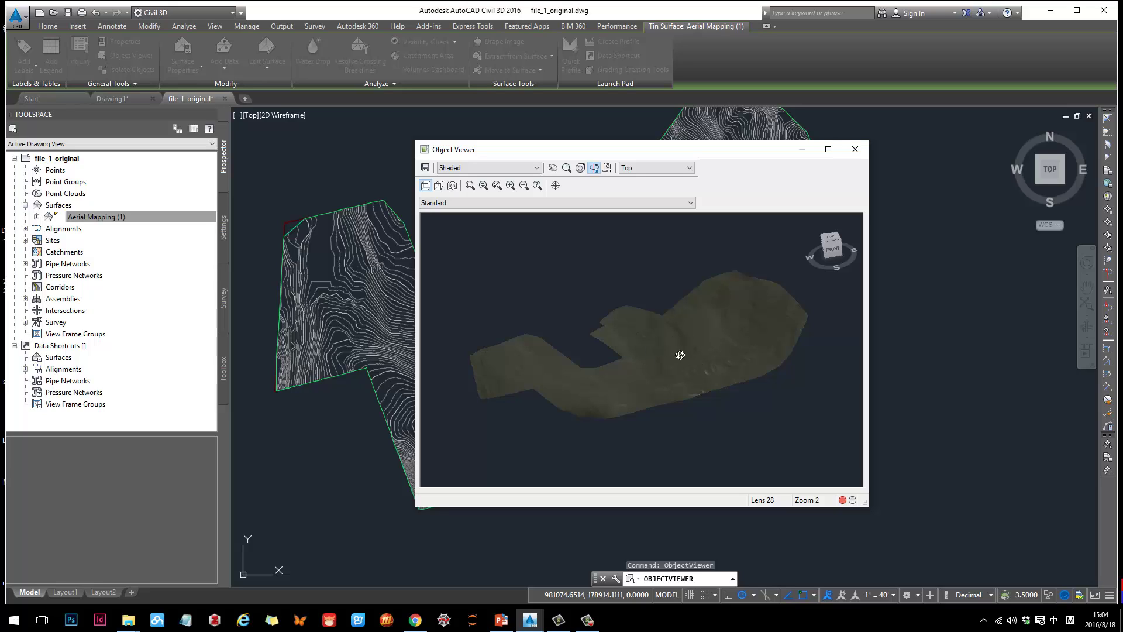
mouse_move(676, 368)
left_mouse_down()
mouse_move(672, 351)
mouse_move(667, 384)
left_mouse_up()
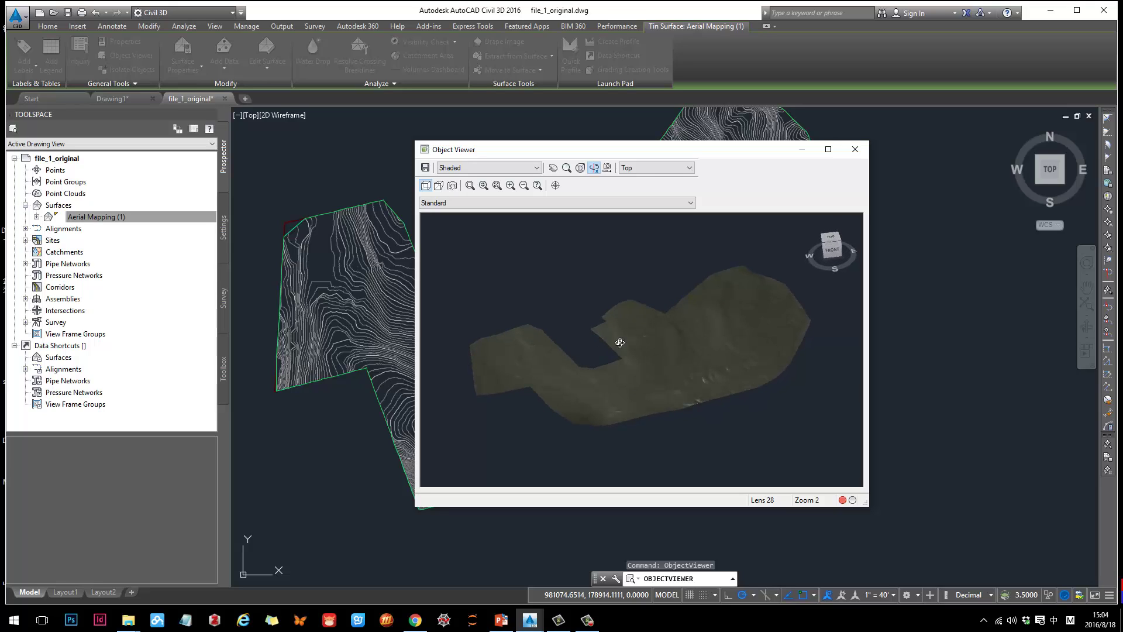
left_click(855, 149)
Draw a rectangle in the empty area to the east of the terrain surface
scroll(539, 241, "up", 2)
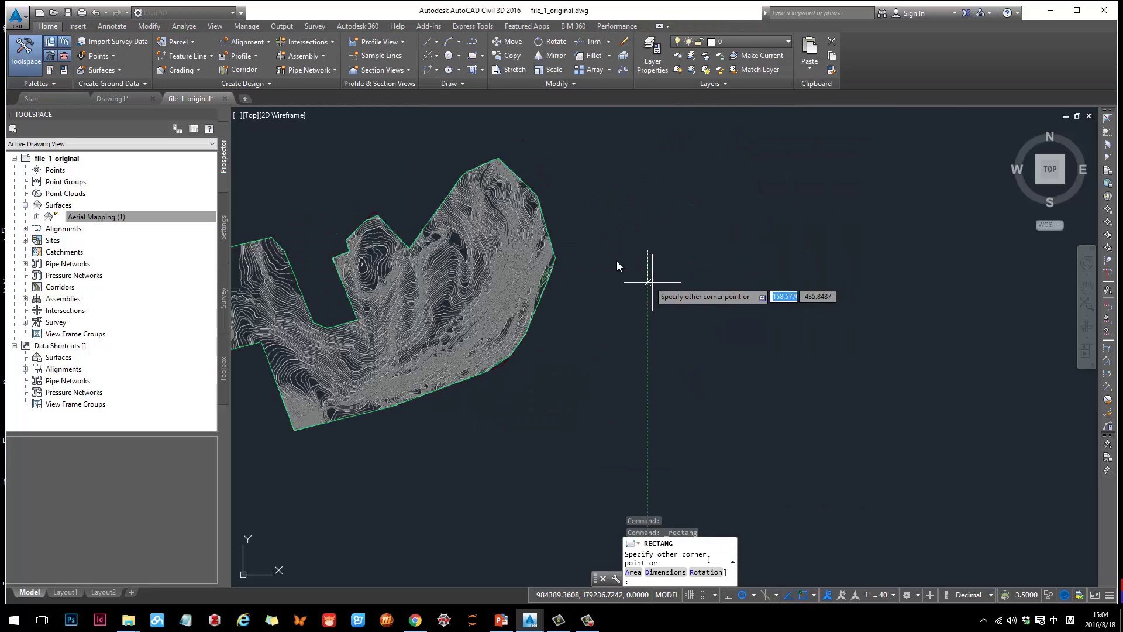
left_click(648, 249)
left_click(744, 348)
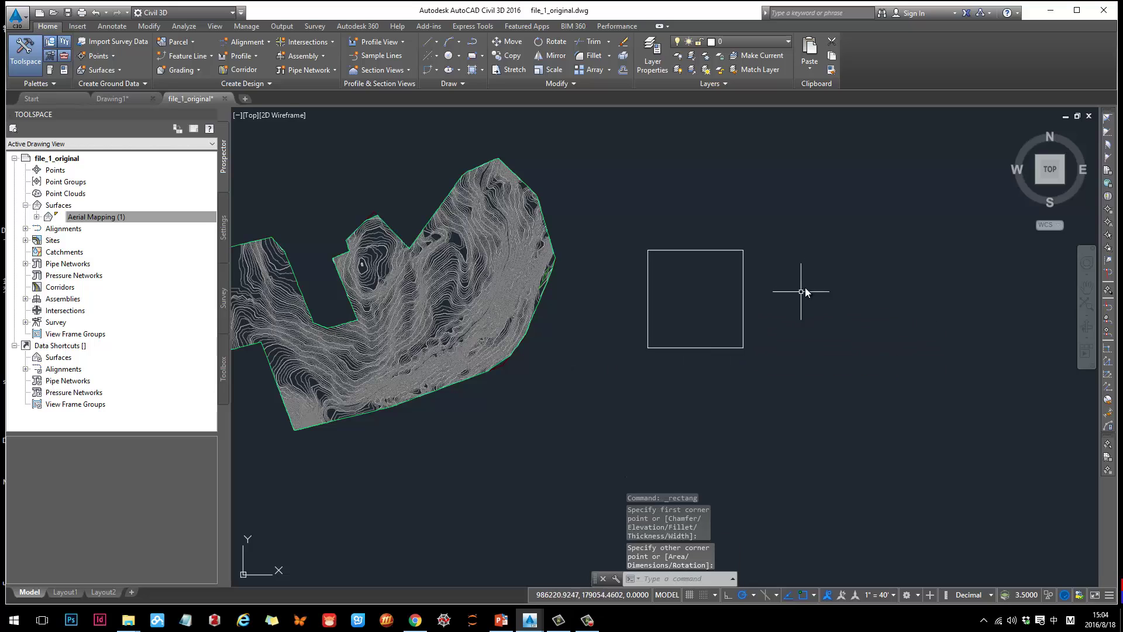
key("Escape")
Open the rectangle in the Object Viewer, orbit it briefly and close the viewer
left_click(694, 250)
right_click(695, 253)
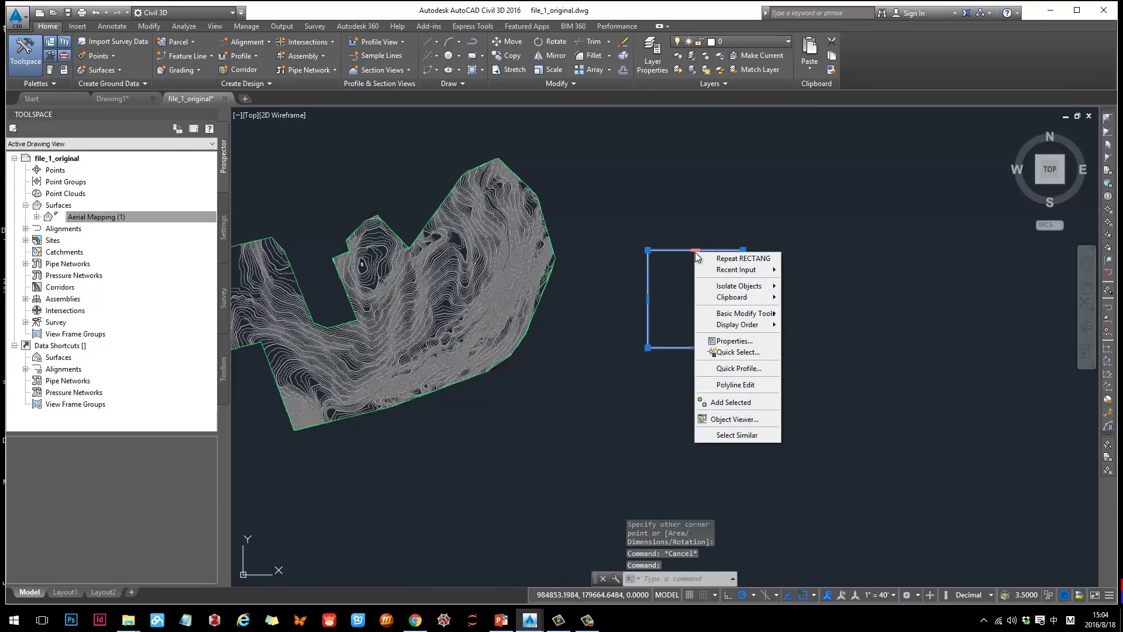
left_click(688, 418)
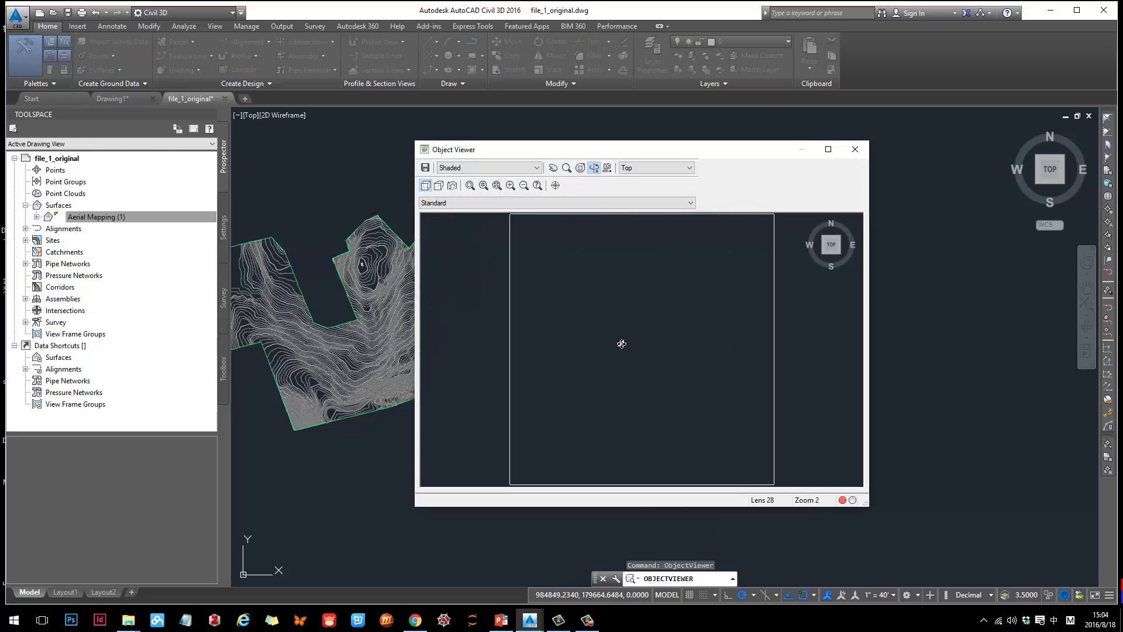
left_click_drag(664, 369, 622, 304)
key("Escape")
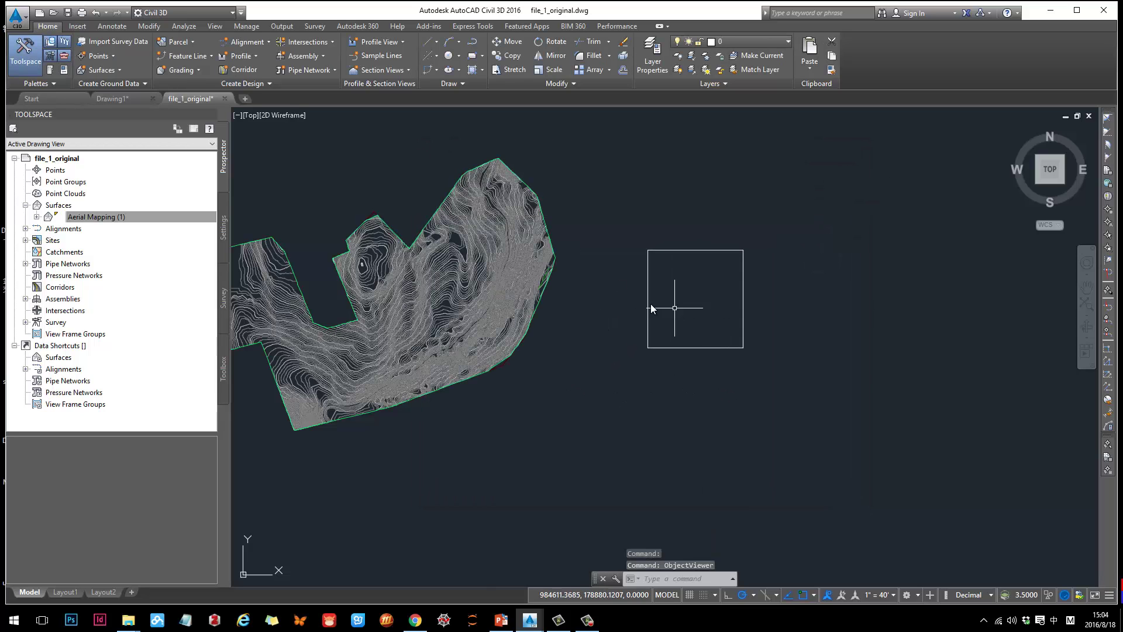
Delete the rectangle beside the terrain surface
left_click(623, 227)
left_click(790, 402)
key("Delete")
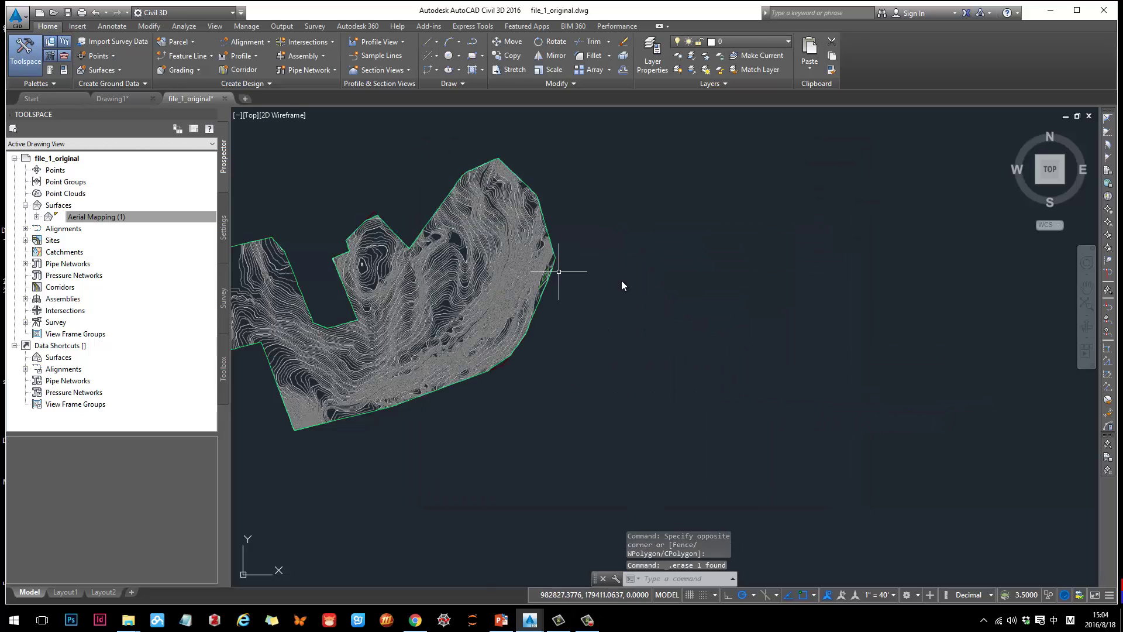
Select the Aerial Mapping (1) surface in the drawing and show it in the Object Viewer
middle_click_drag(702, 278, 923, 259)
scroll(692, 261, "up", 2)
left_click(676, 266)
right_click(658, 267)
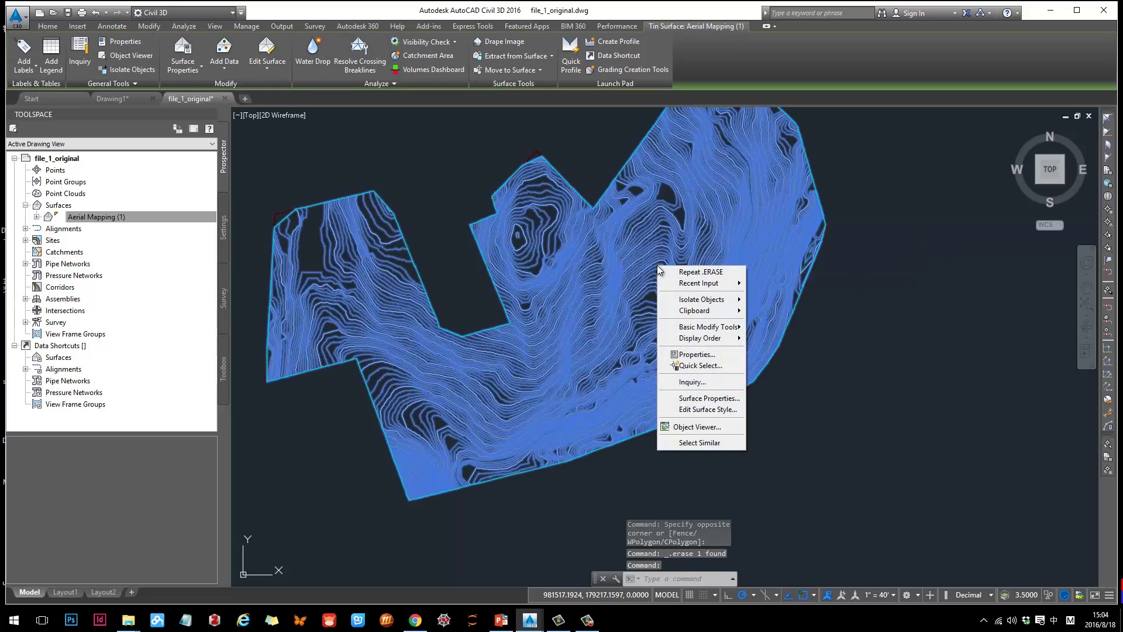
left_click(697, 427)
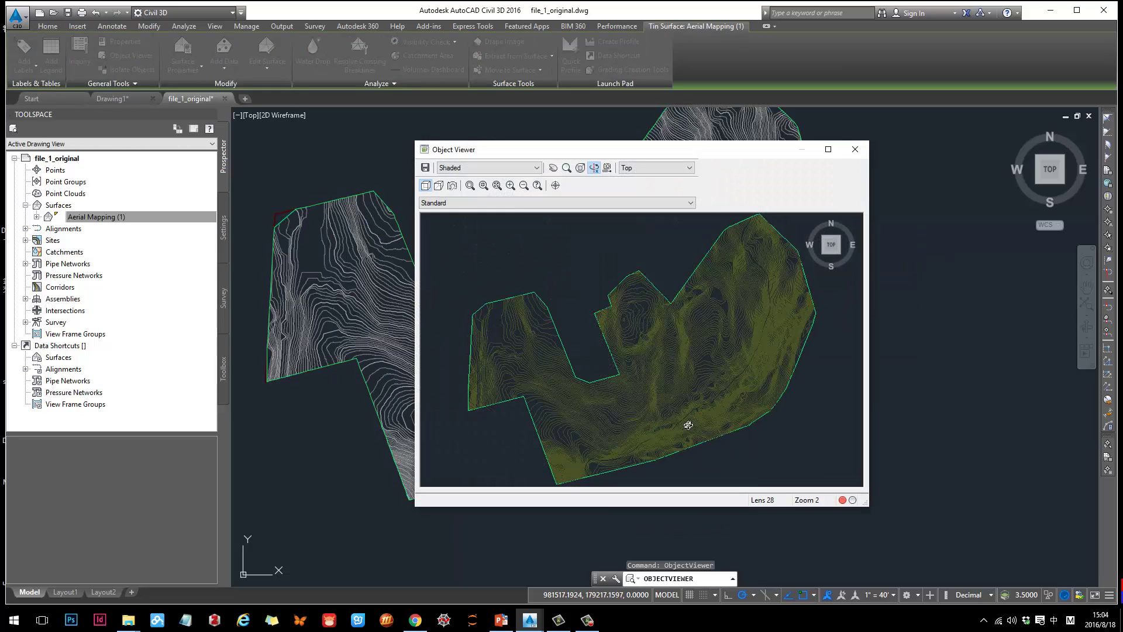
Display the surface in the 3D Hidden, 3dWireframe and Conceptual visual styles, orbiting the Conceptual view for a closer look
left_click(520, 168)
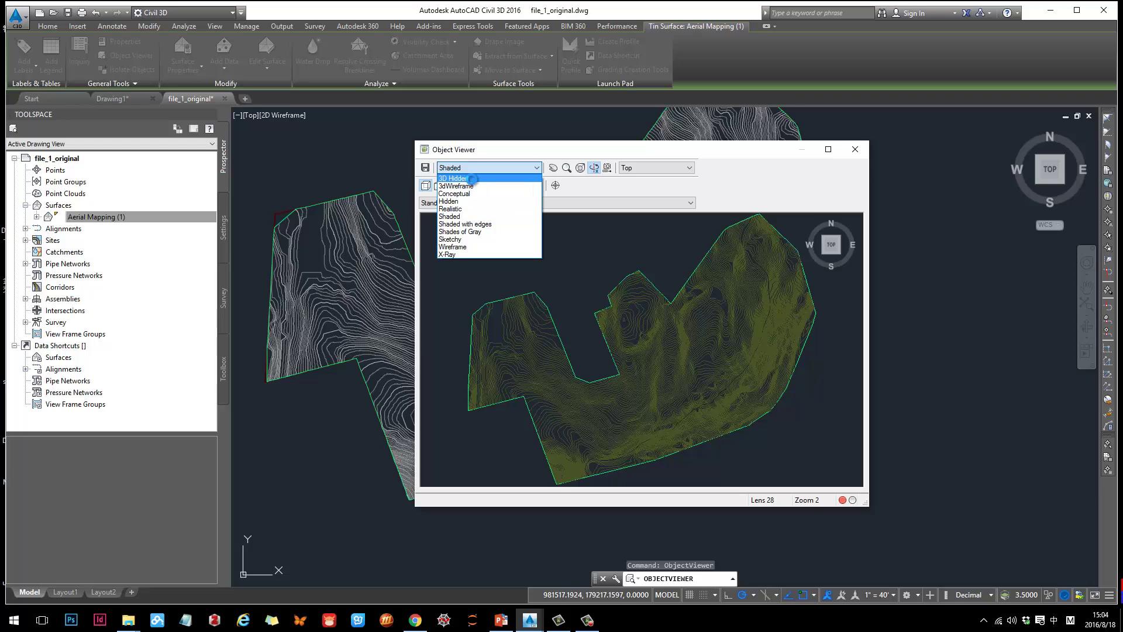
left_click(474, 183)
left_click(492, 168)
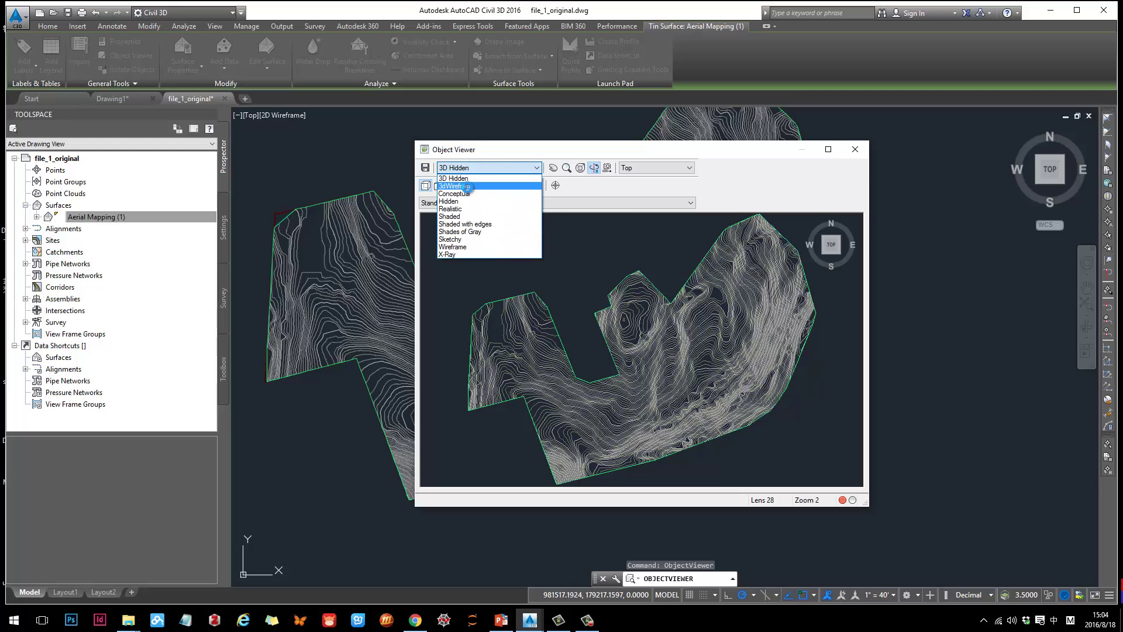
left_click(471, 190)
left_click(513, 168)
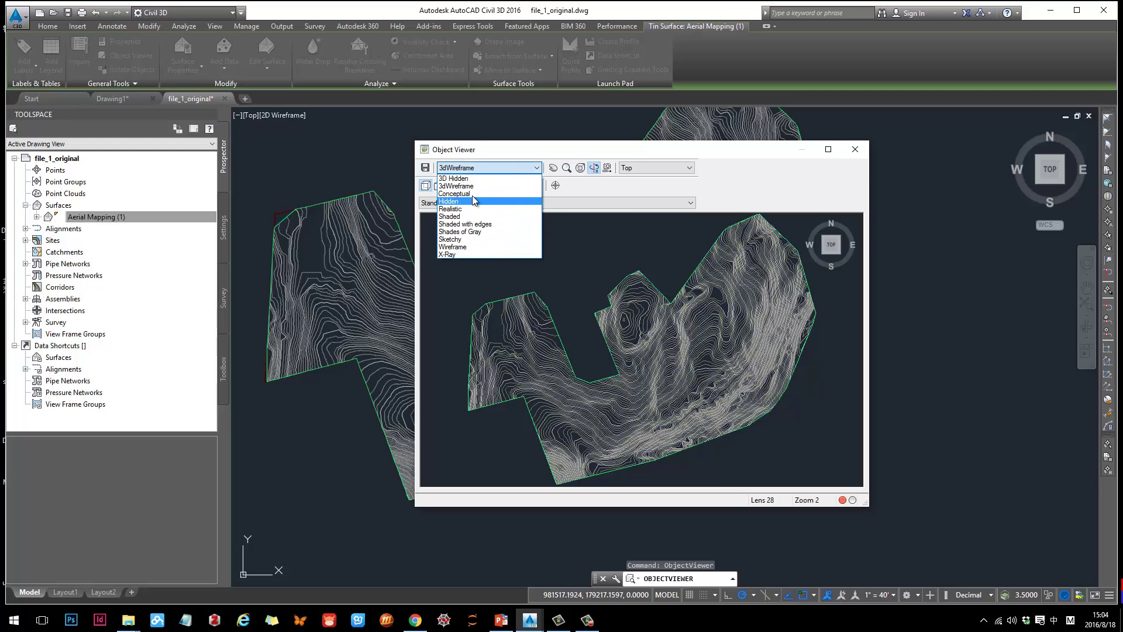
left_click(473, 193)
mouse_move(674, 374)
left_mouse_down()
mouse_move(635, 362)
mouse_move(589, 381)
mouse_move(630, 388)
left_mouse_up()
scroll(706, 366, "up", 5)
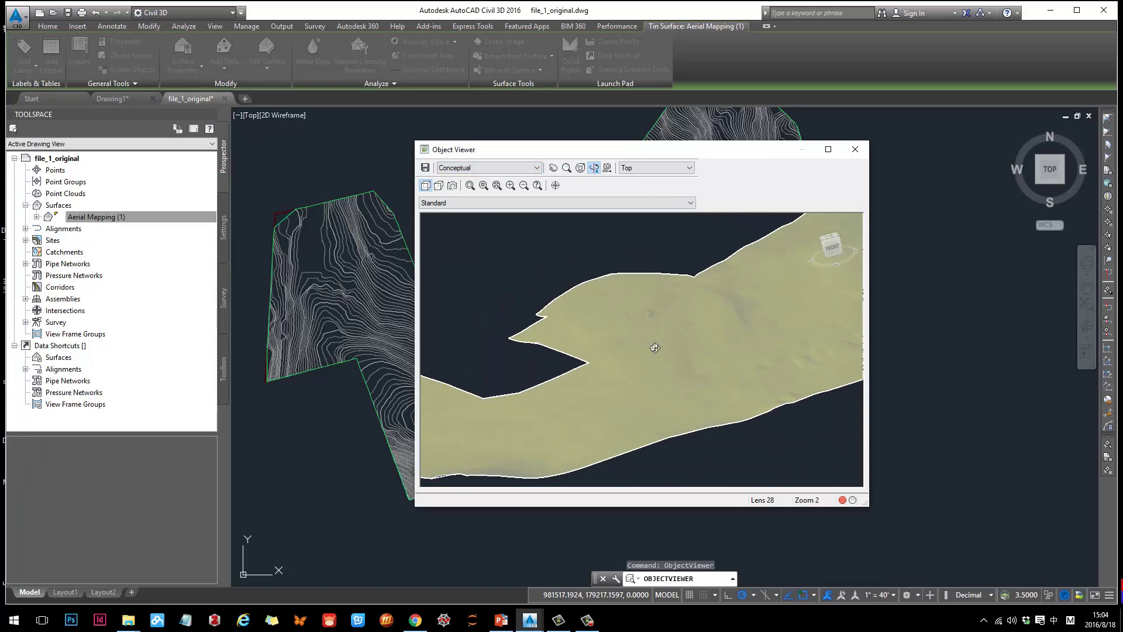
Inspect the surface in the Realistic and Shaded visual styles, orbiting it in each, and close the Object Viewer
left_click(479, 169)
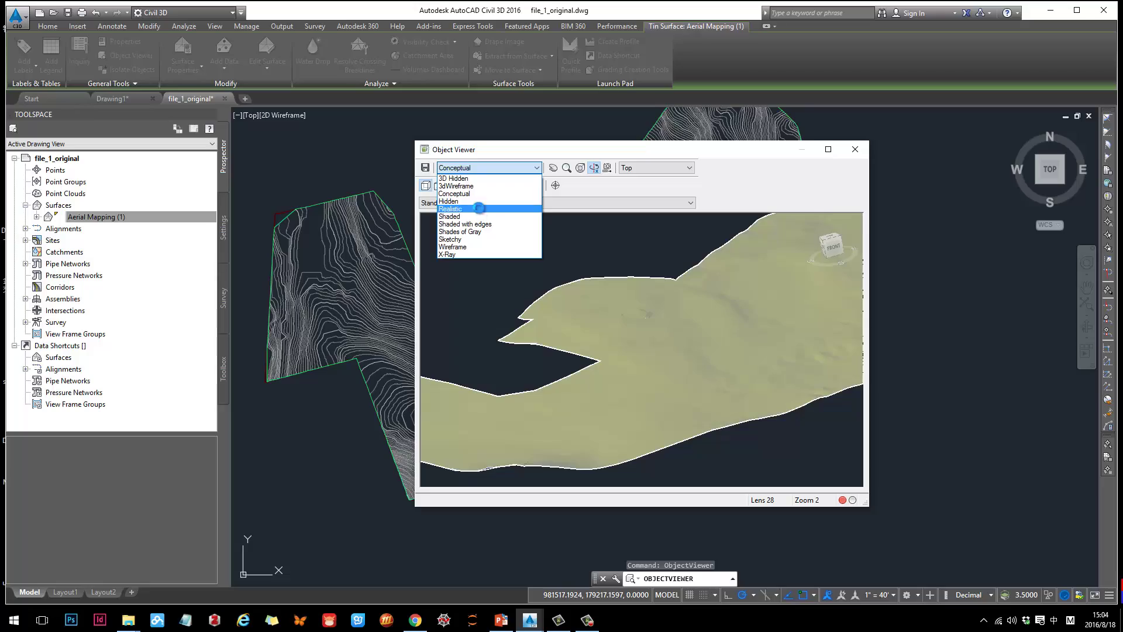
left_click(480, 209)
left_click_drag(605, 454, 686, 368)
left_click(490, 168)
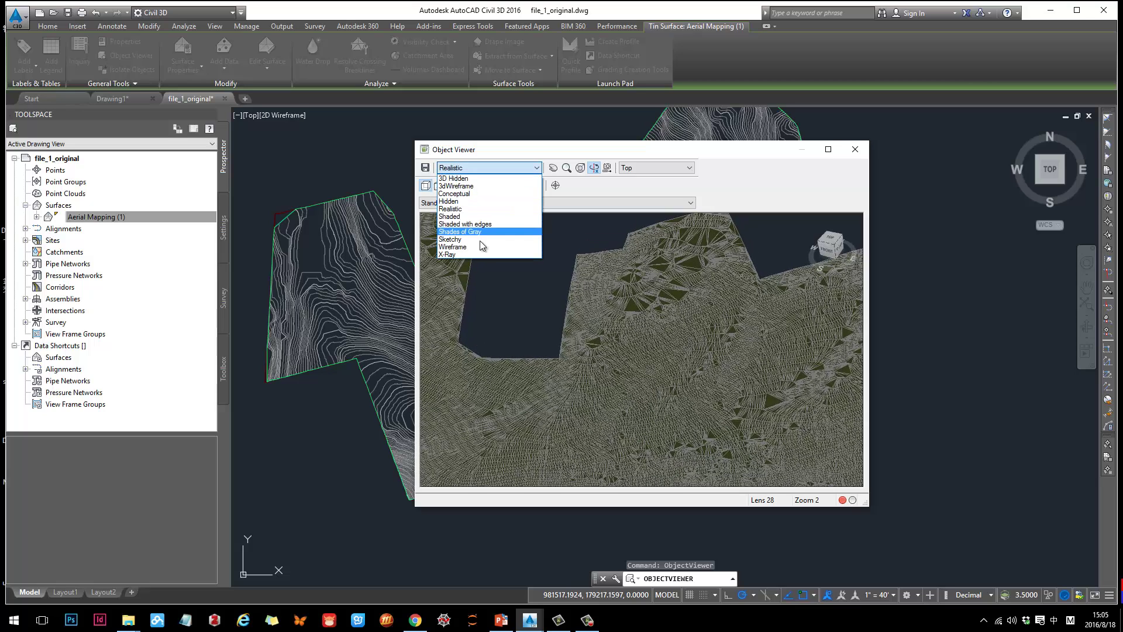
left_click(468, 217)
mouse_move(658, 381)
left_mouse_down()
mouse_move(647, 345)
mouse_move(673, 351)
left_mouse_up()
left_click(855, 149)
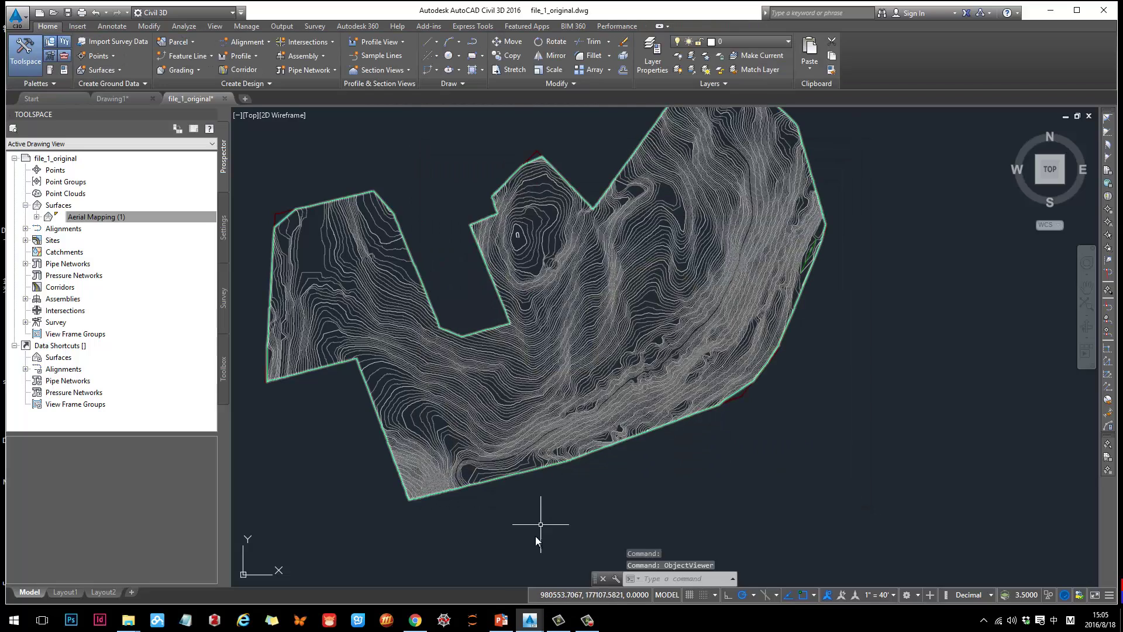
Switch to the PowerPoint presentation, show slide 6 about the Tin surface concept and return to Civil 3D
left_click(501, 620)
scroll(588, 372, "down", 1)
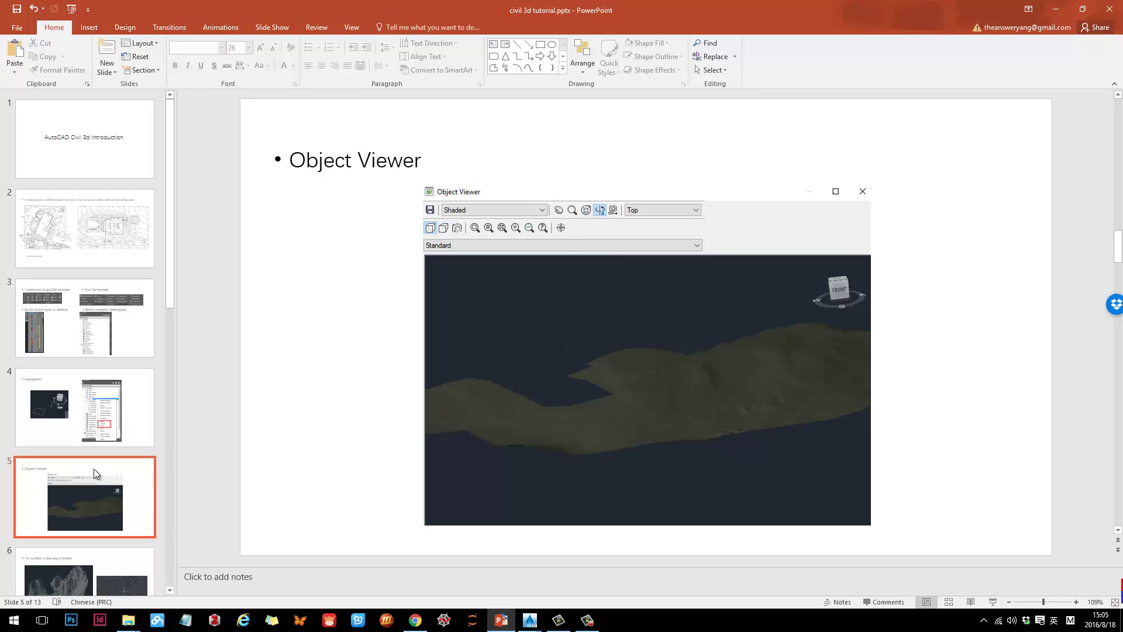
left_click(82, 577)
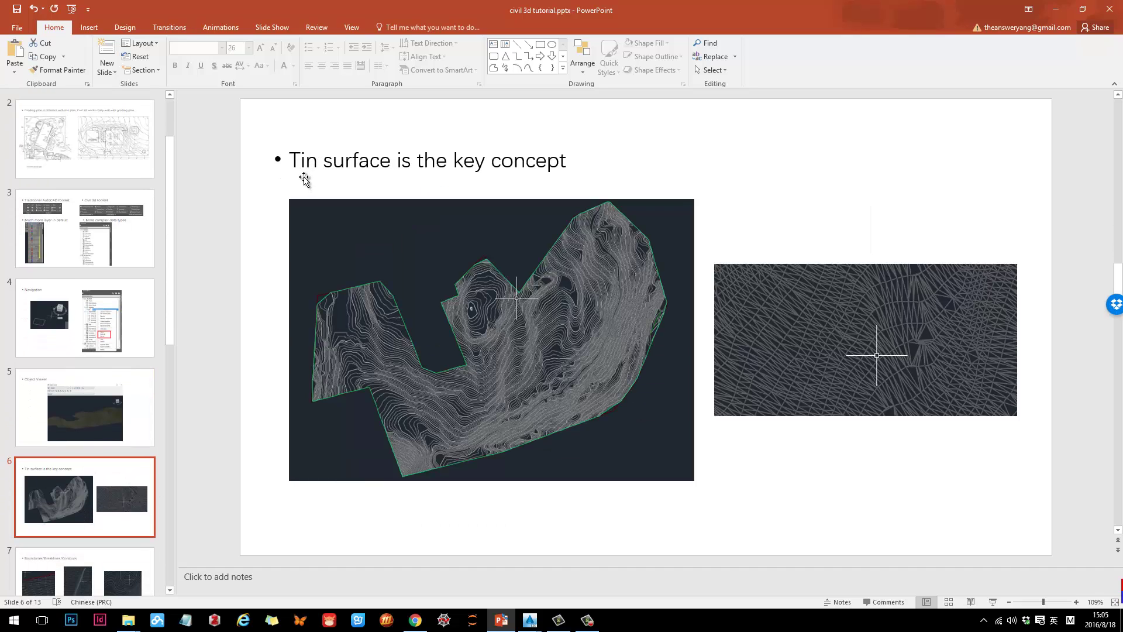
left_click(1055, 10)
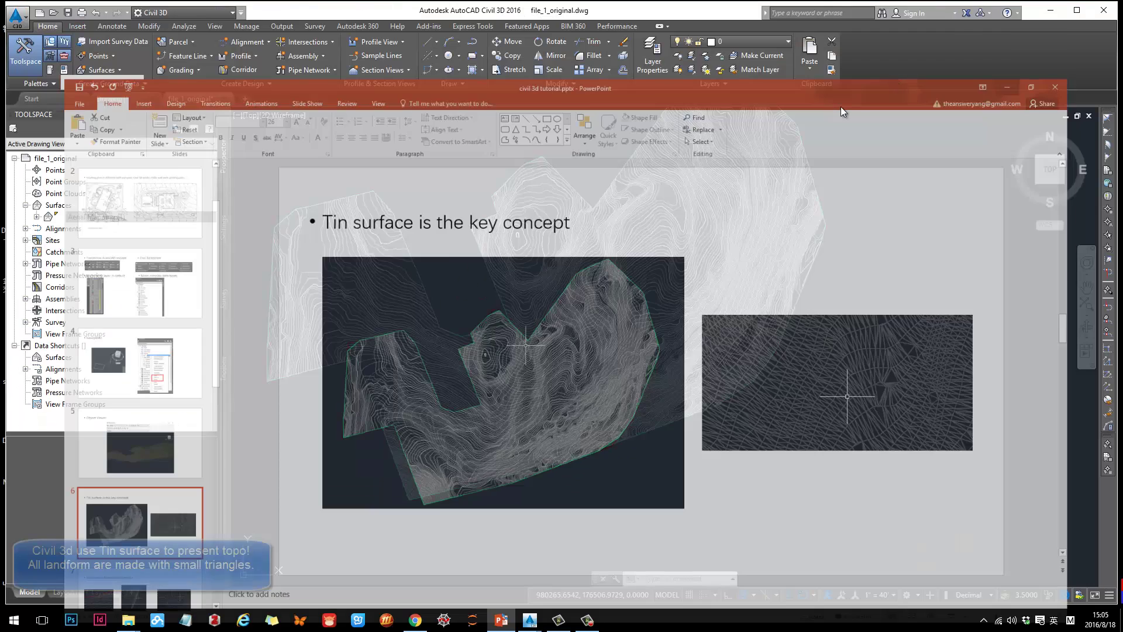
Select the Aerial Mapping (1) surface again and open it in a maximized Object Viewer
scroll(780, 311, "down", 5)
middle_click_drag(819, 351, 749, 347)
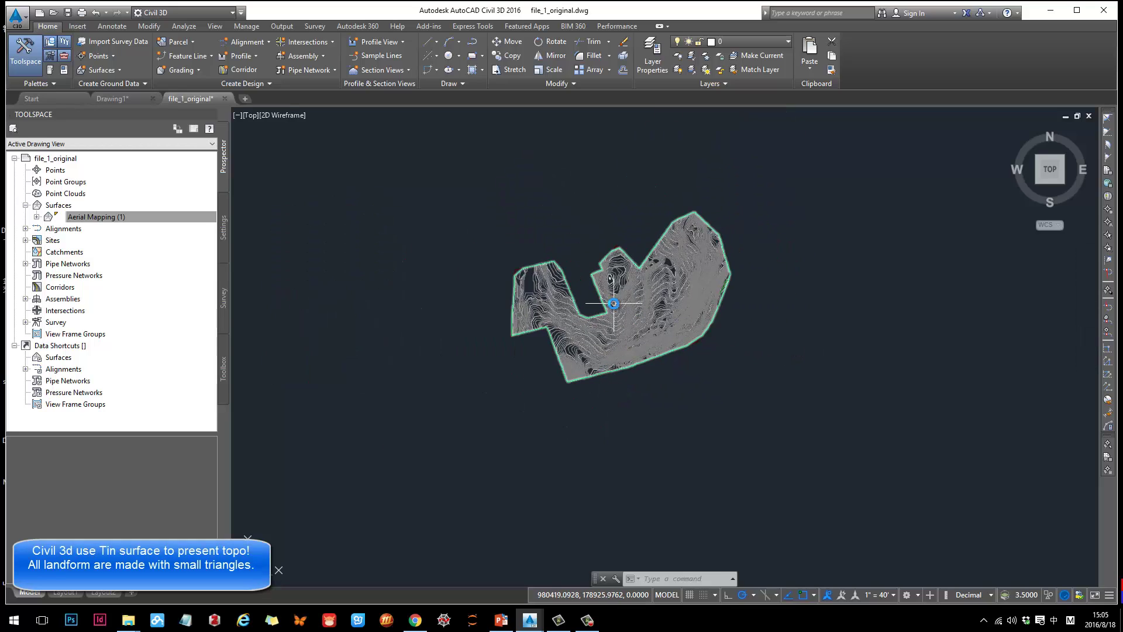
mouse_move(613, 304)
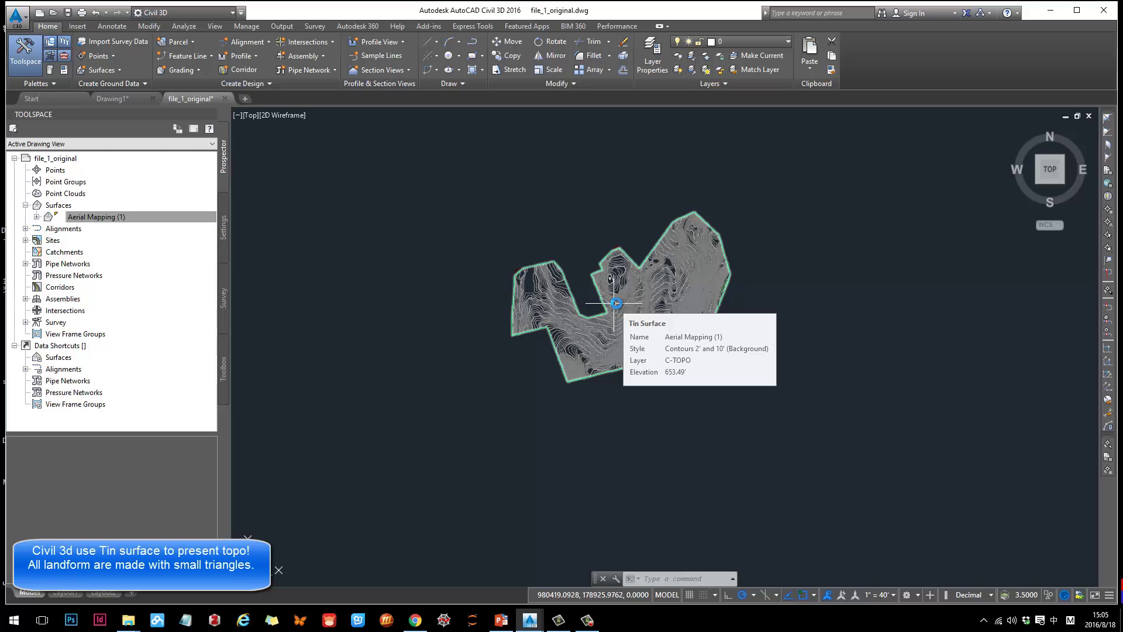
scroll(614, 302, "up", 4)
left_click(635, 245)
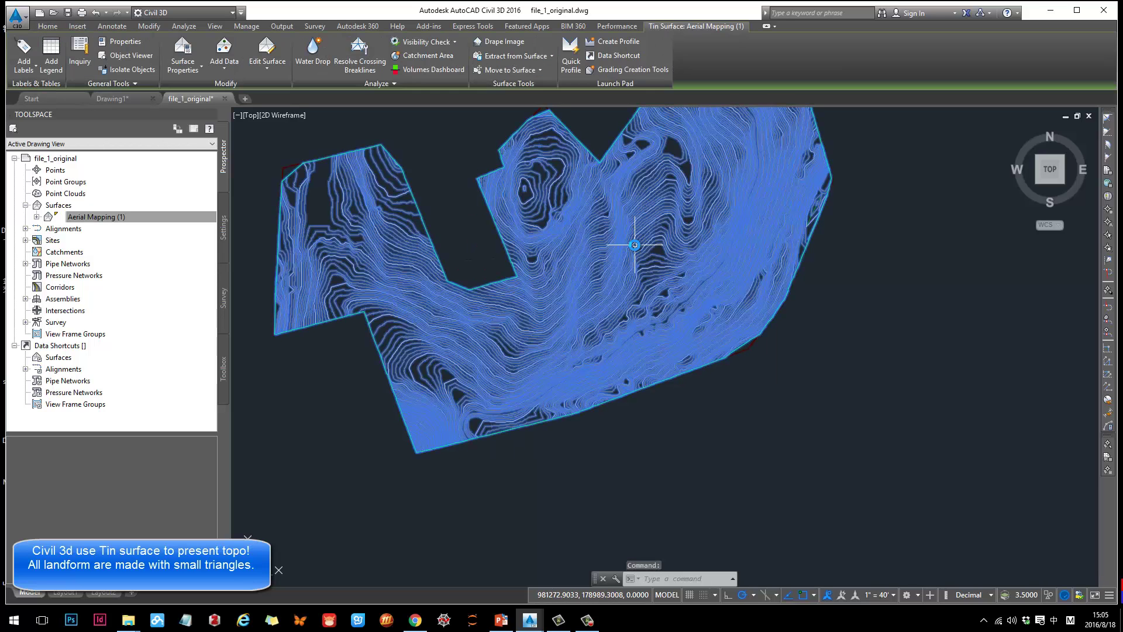
right_click(635, 244)
left_click(679, 406)
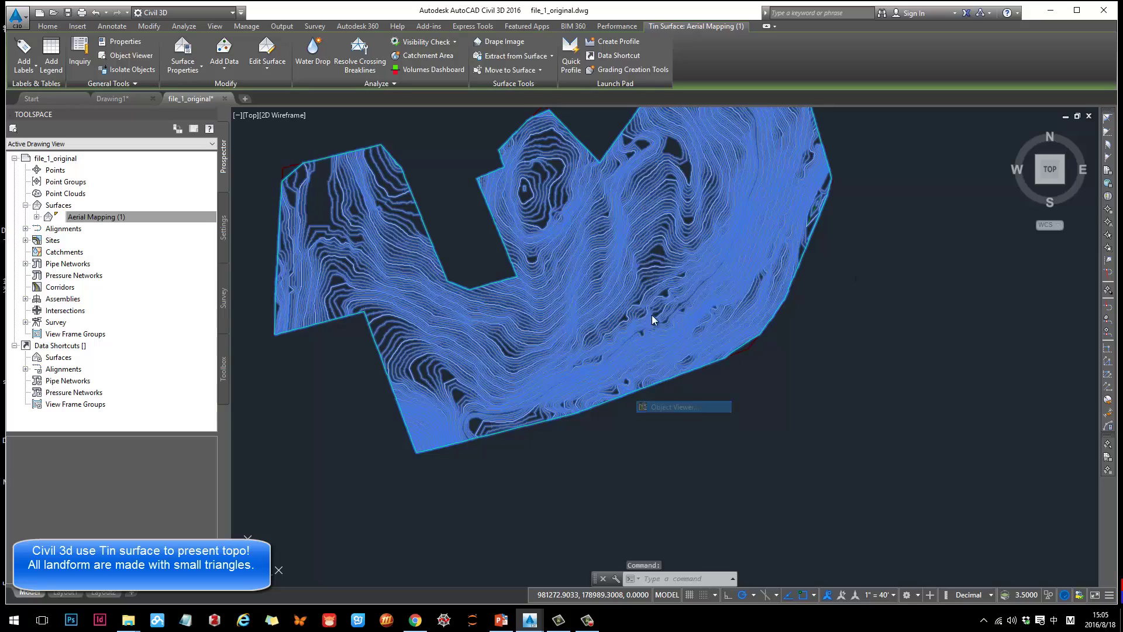
left_click(829, 153)
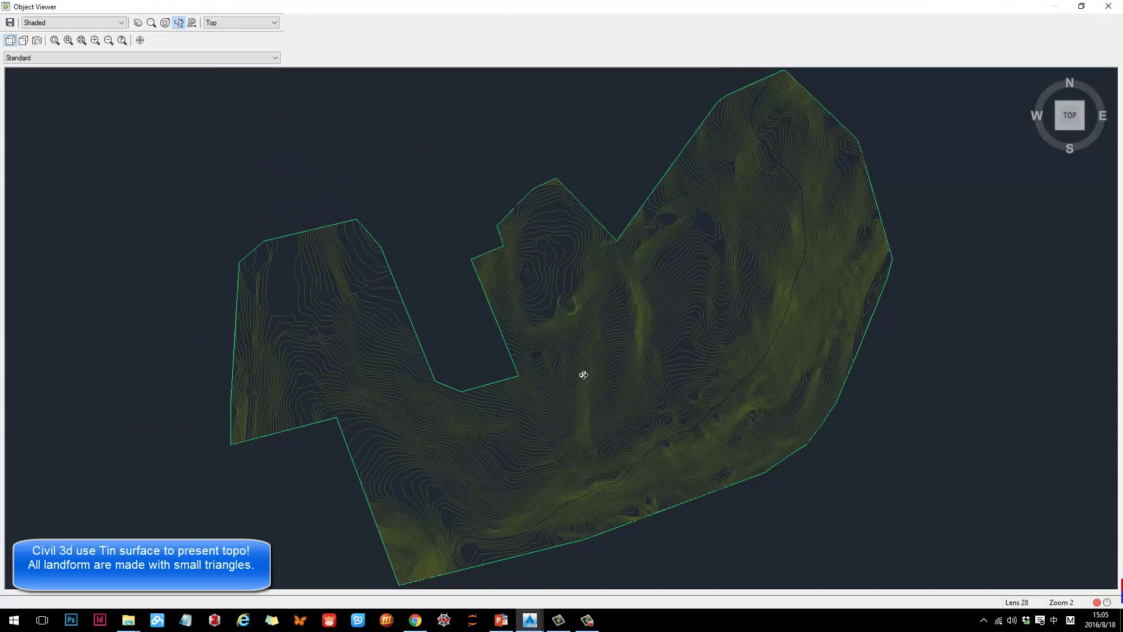
Orbit the shaded surface to examine its landform, restoring, repositioning and maximizing the Object Viewer window in between
mouse_move(583, 374)
left_mouse_down()
mouse_move(537, 270)
mouse_move(559, 341)
mouse_move(537, 216)
mouse_move(550, 128)
mouse_move(700, 178)
mouse_move(690, 321)
mouse_move(570, 336)
mouse_move(416, 253)
mouse_move(299, 311)
mouse_move(410, 339)
mouse_move(669, 364)
mouse_move(657, 431)
mouse_move(630, 236)
mouse_move(683, 286)
mouse_move(615, 371)
mouse_move(511, 353)
mouse_move(514, 387)
left_mouse_up()
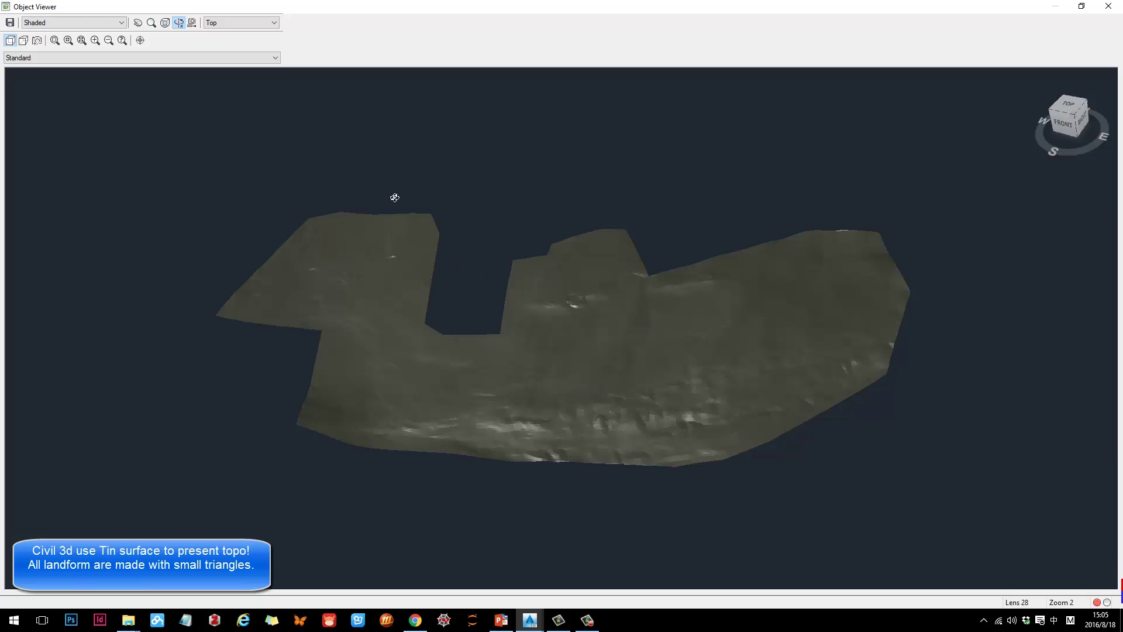
left_click(1081, 6)
left_click_drag(563, 143, 490, 136)
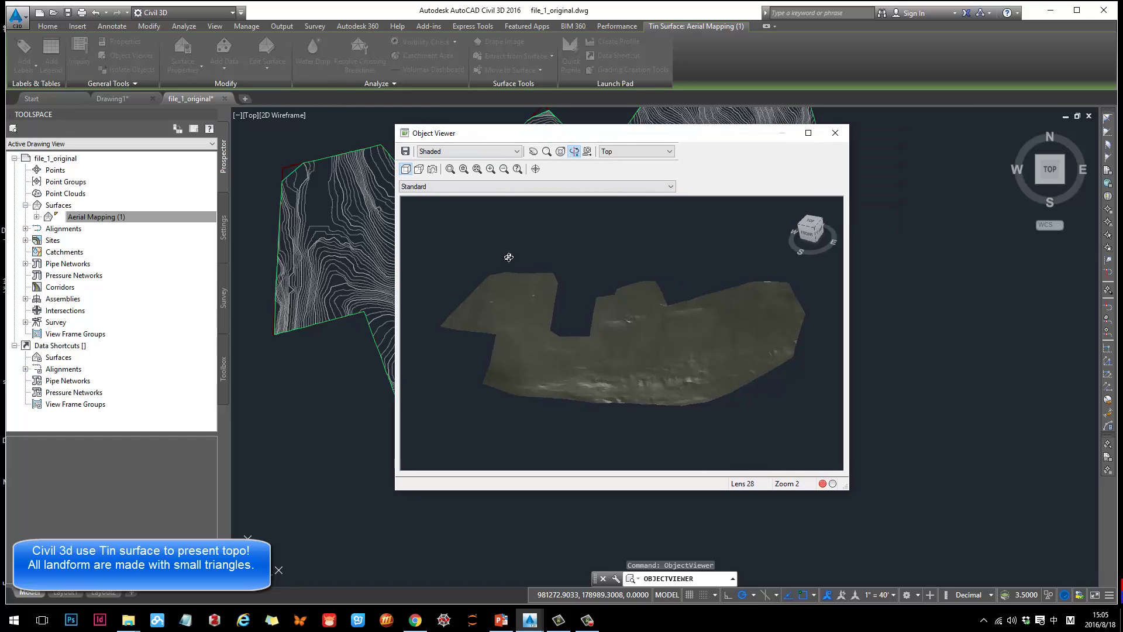
left_click(808, 133)
left_click_drag(502, 333, 673, 324)
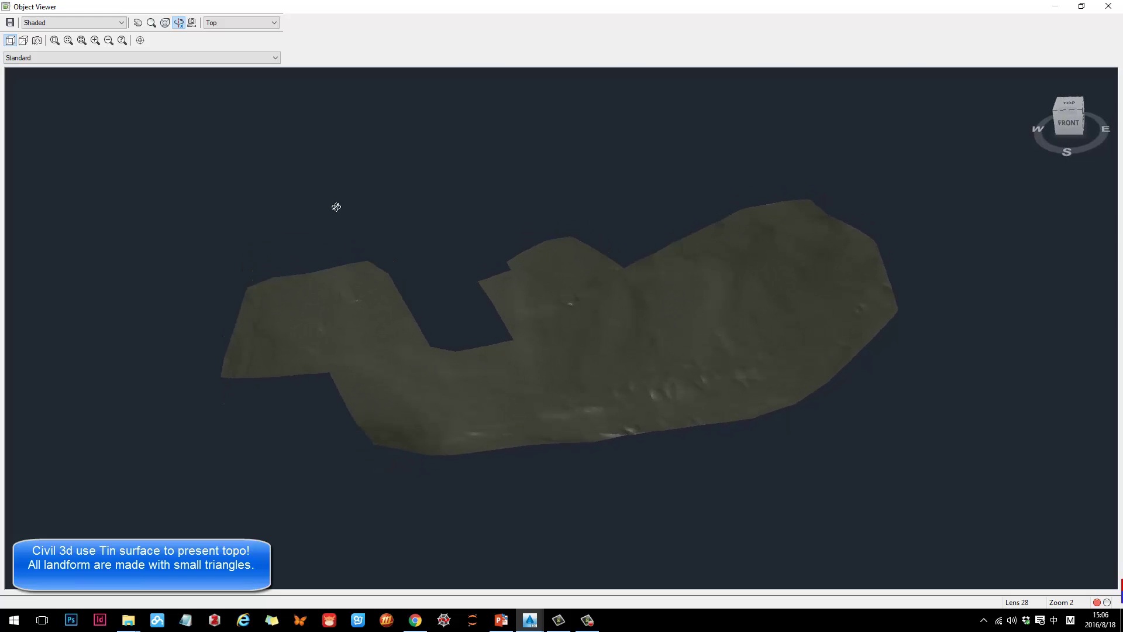
Switch to PowerPoint, highlight the words "Tin surface" on slide 6, clear the selection and return to the Object Viewer
left_click(502, 620)
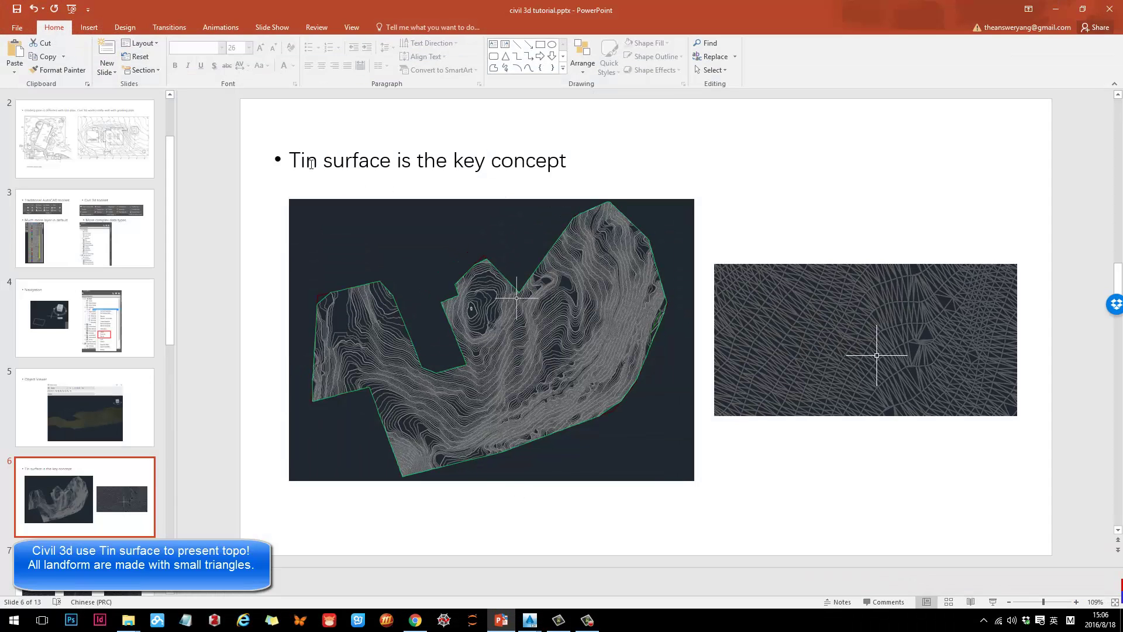
left_click_drag(294, 157, 389, 160)
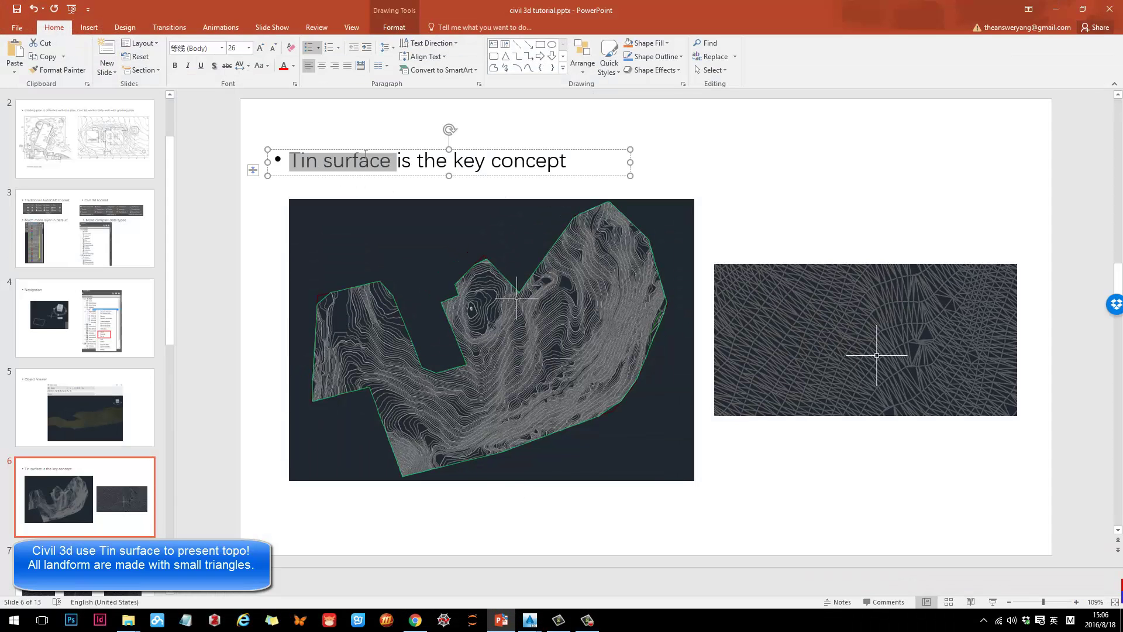
left_click(507, 196)
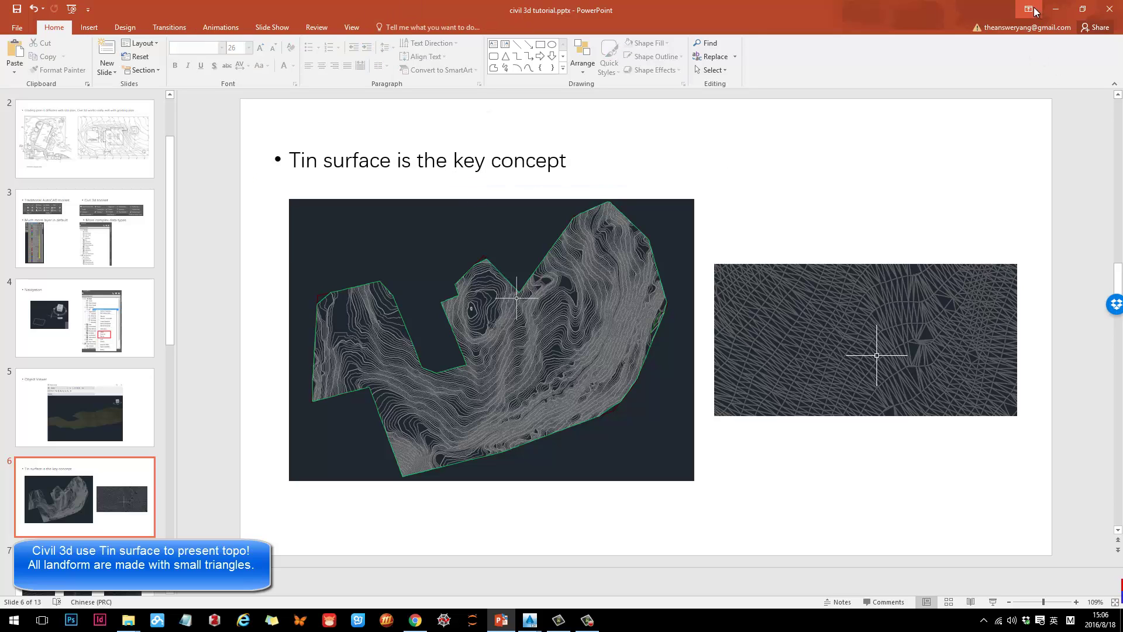
left_click(1055, 8)
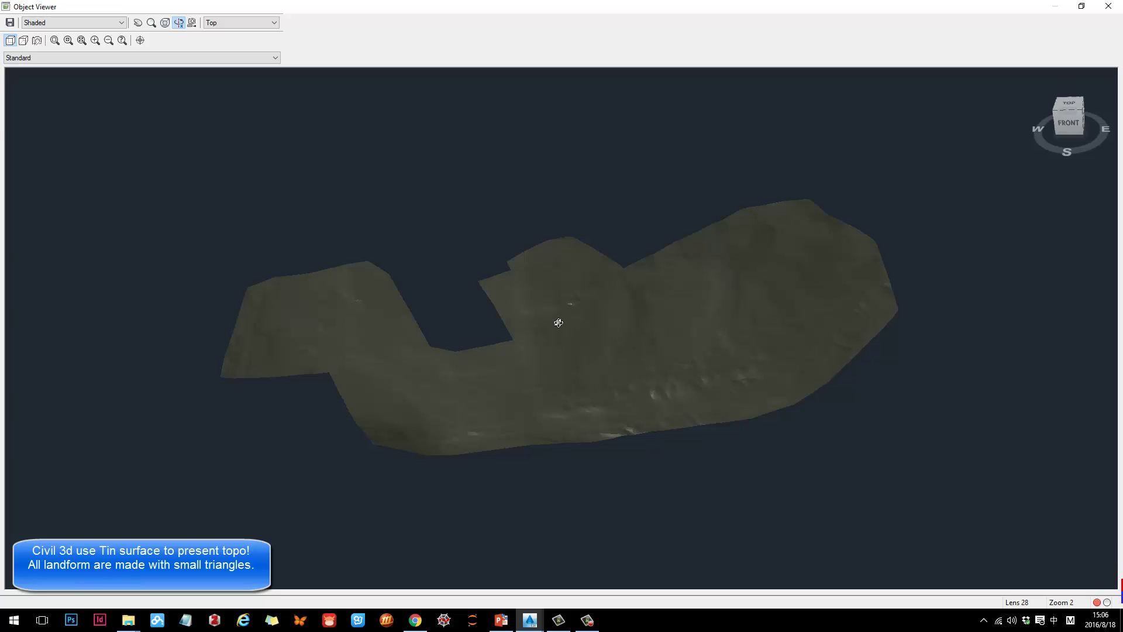
Change the Object Viewer's visual style to Conceptual and then to Realistic to examine the surface's triangles
left_click(89, 22)
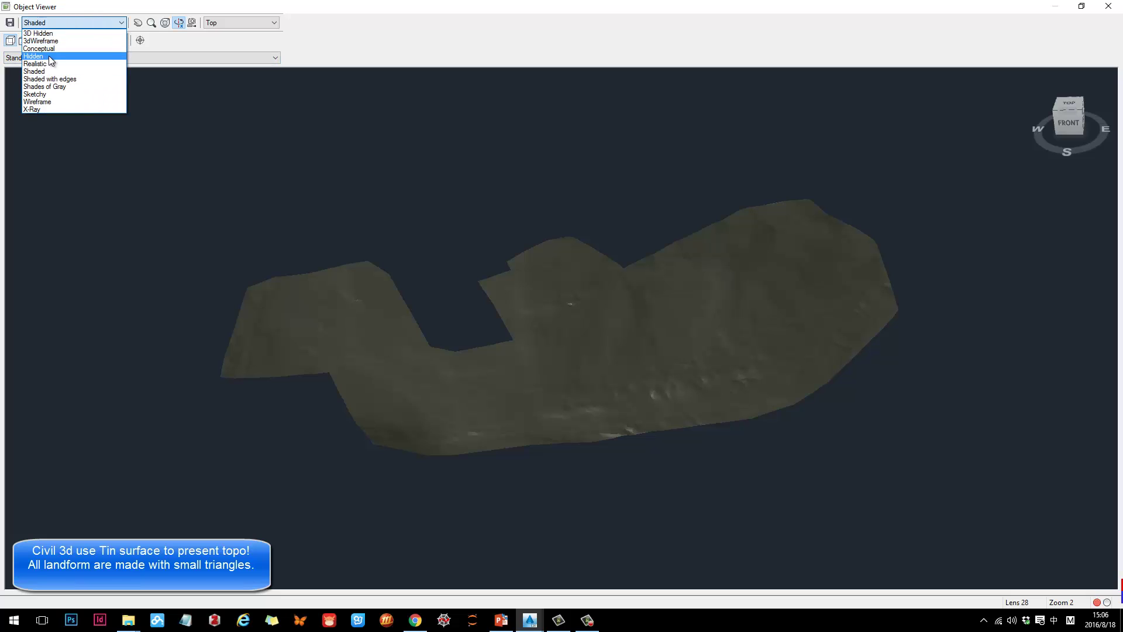
left_click(49, 48)
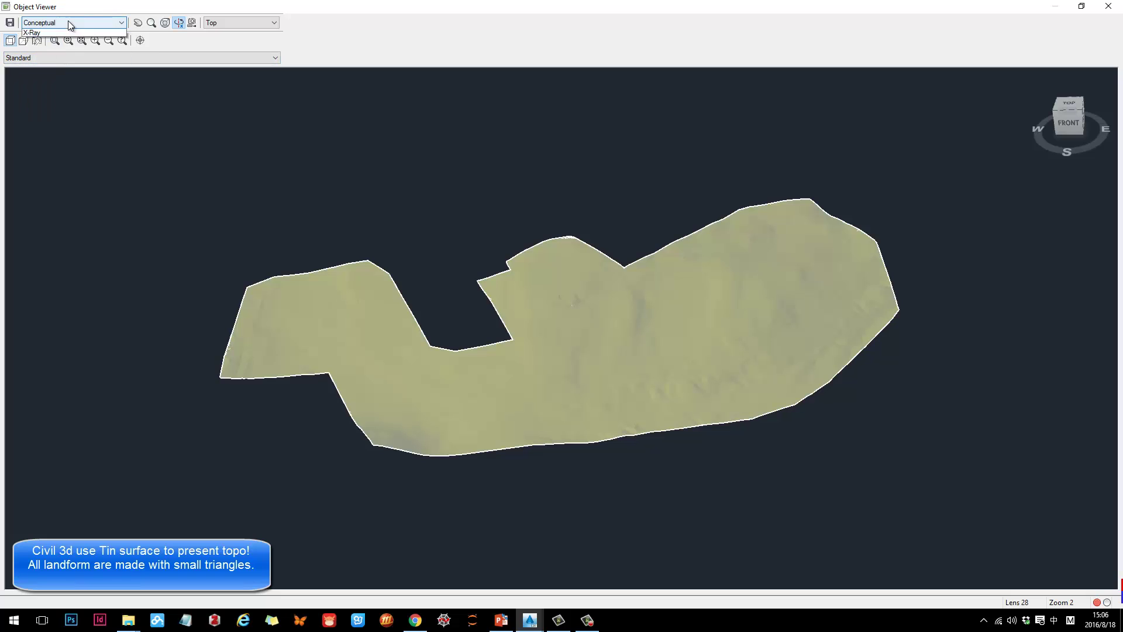
left_click(68, 21)
left_click(52, 65)
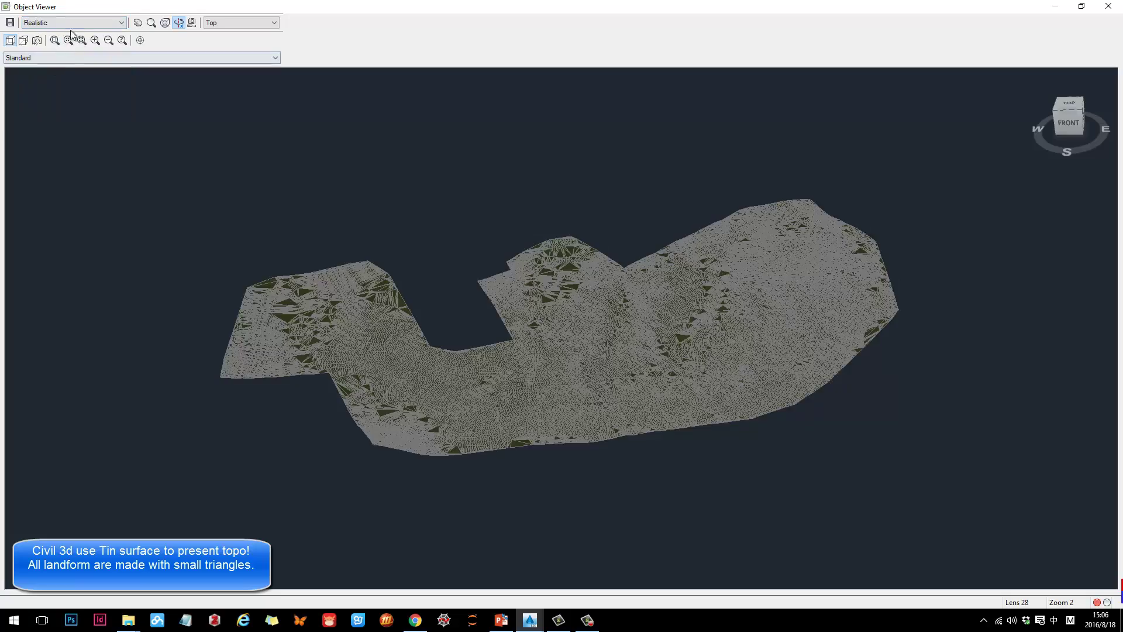
Examine the TIN surface's triangle mesh in the Realistic style from several angles, both close up and as a whole
left_click_drag(646, 317, 760, 327)
scroll(760, 327, "up", 5)
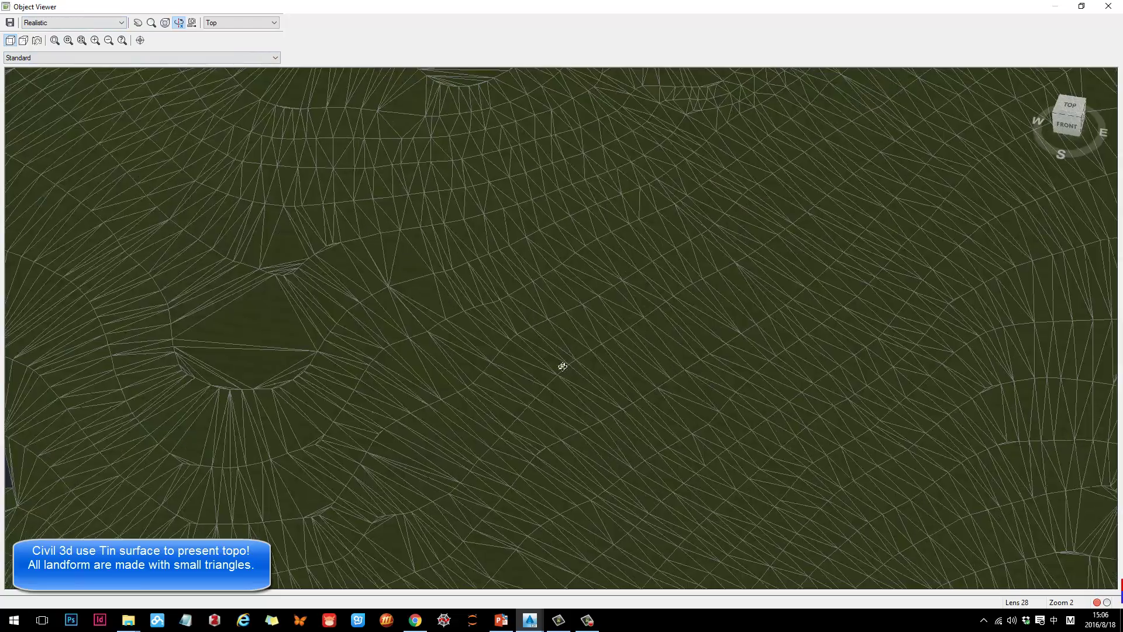
left_click_drag(563, 367, 390, 312)
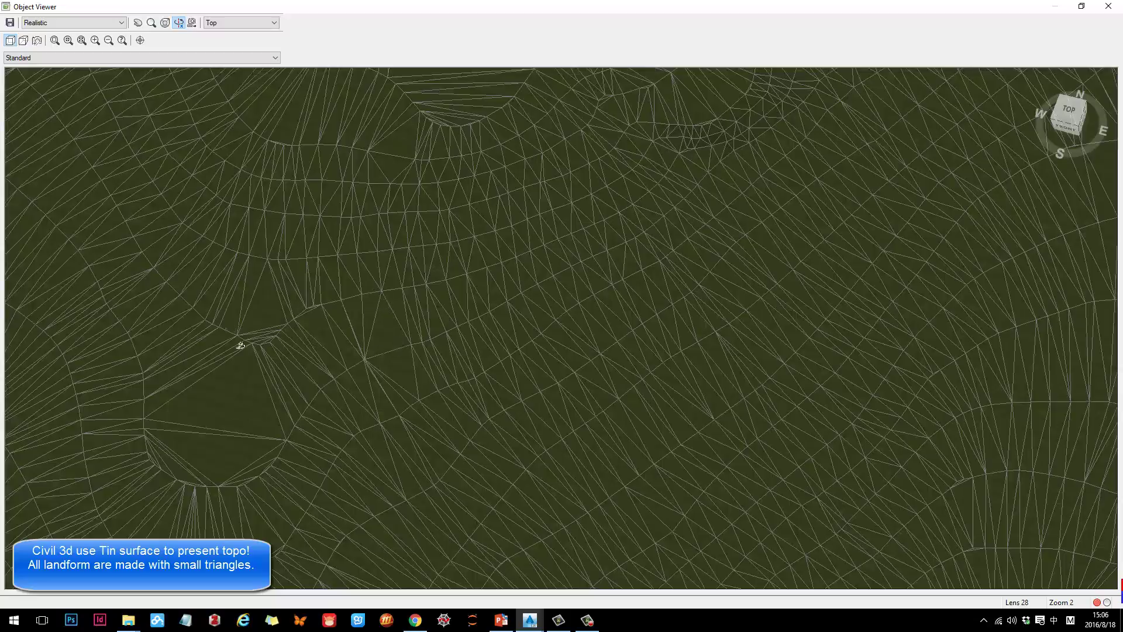
scroll(260, 447, "down", 6)
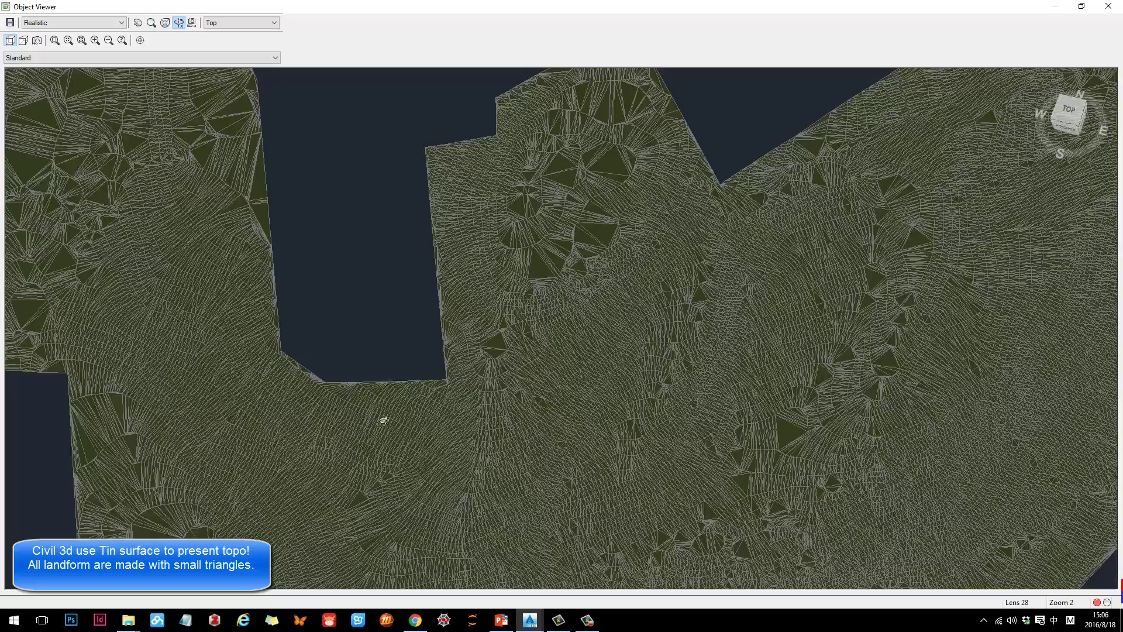
left_click_drag(384, 420, 357, 369)
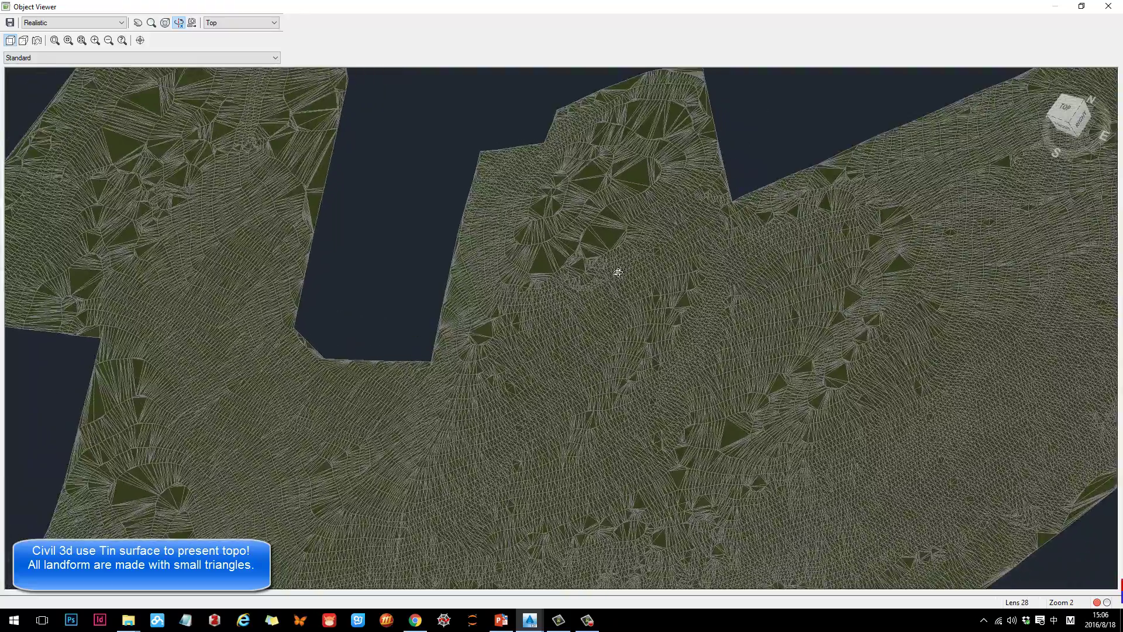
scroll(599, 254, "up", 6)
scroll(587, 298, "down", 3)
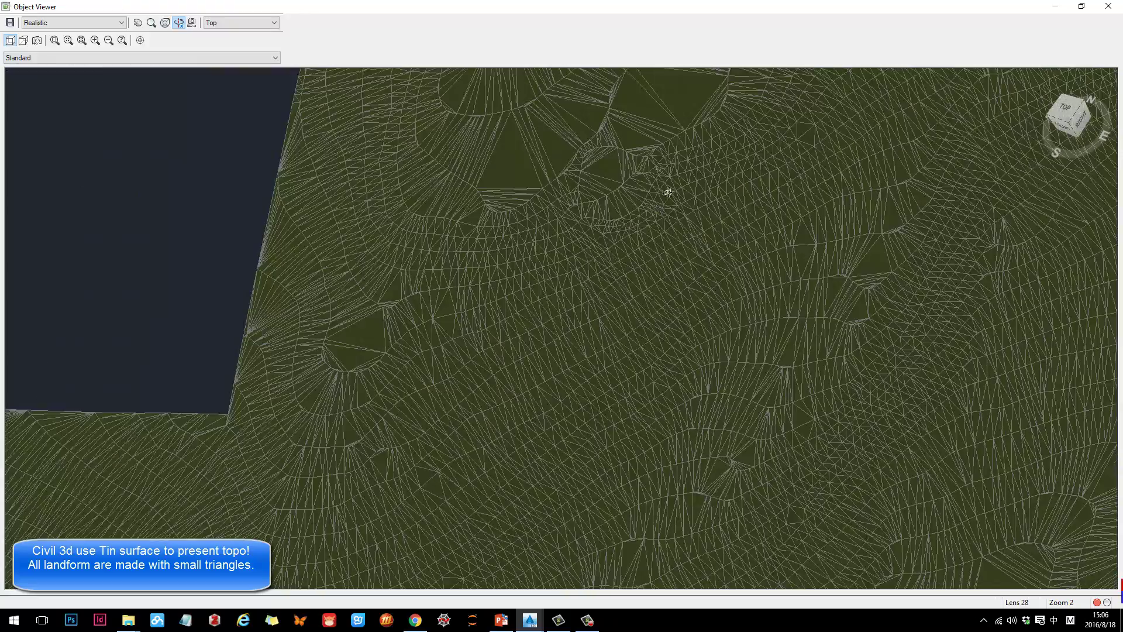
scroll(431, 259, "down", 3)
scroll(653, 241, "up", 3)
left_click_drag(605, 248, 697, 394)
scroll(567, 343, "down", 6)
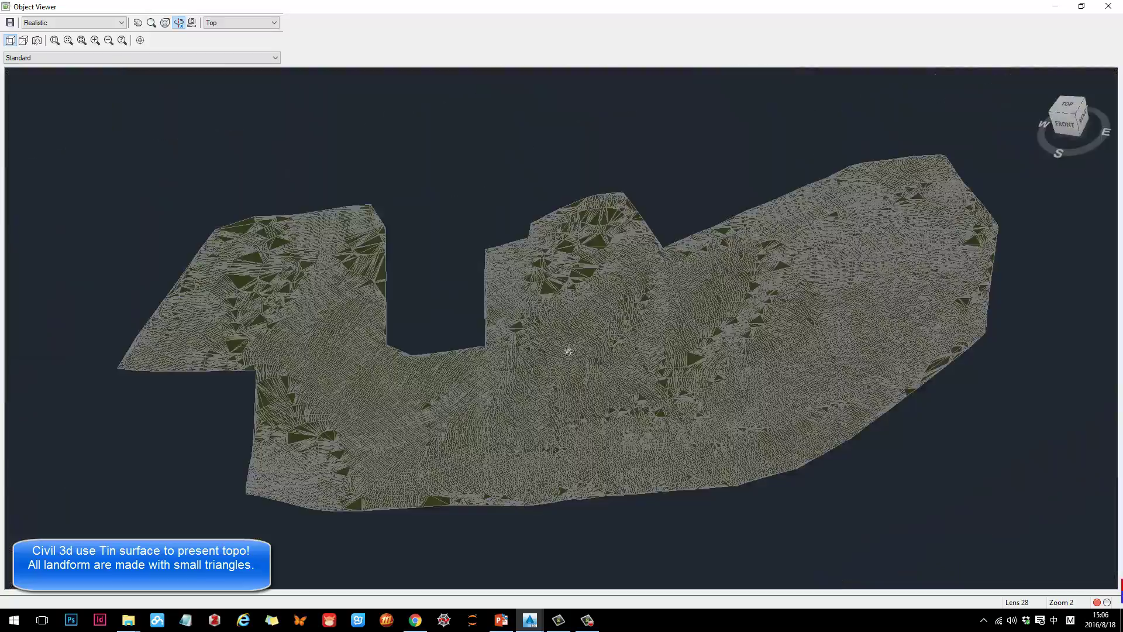
Inspect individual triangles and their ground texture at very close range, comparing them with the wider surface mesh
left_click_drag(903, 402, 862, 423)
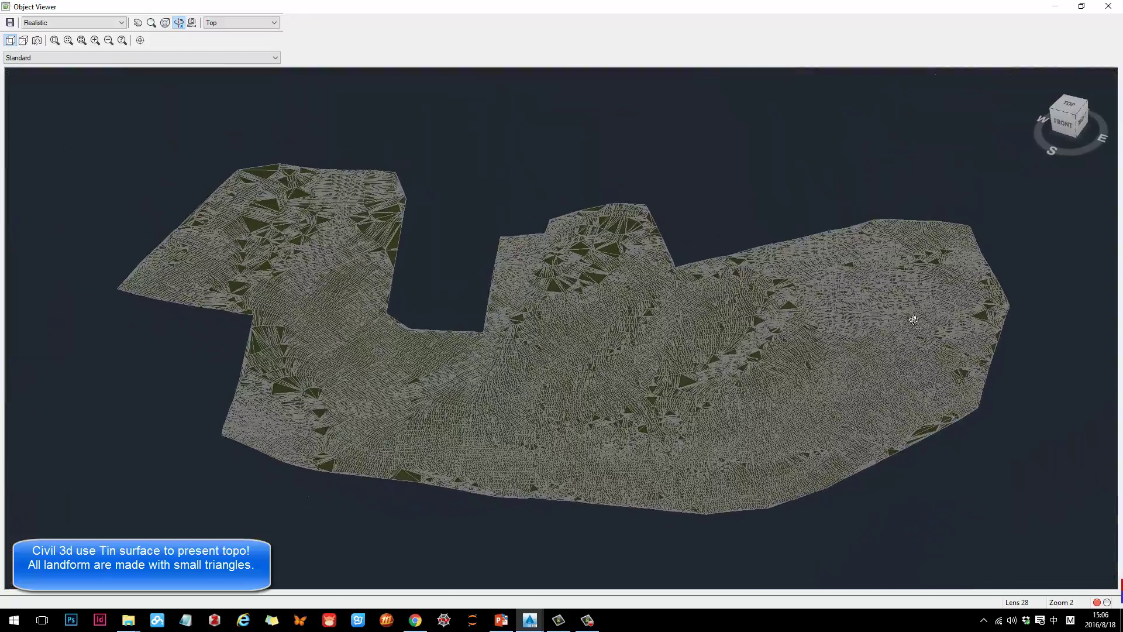
scroll(913, 318, "up", 3)
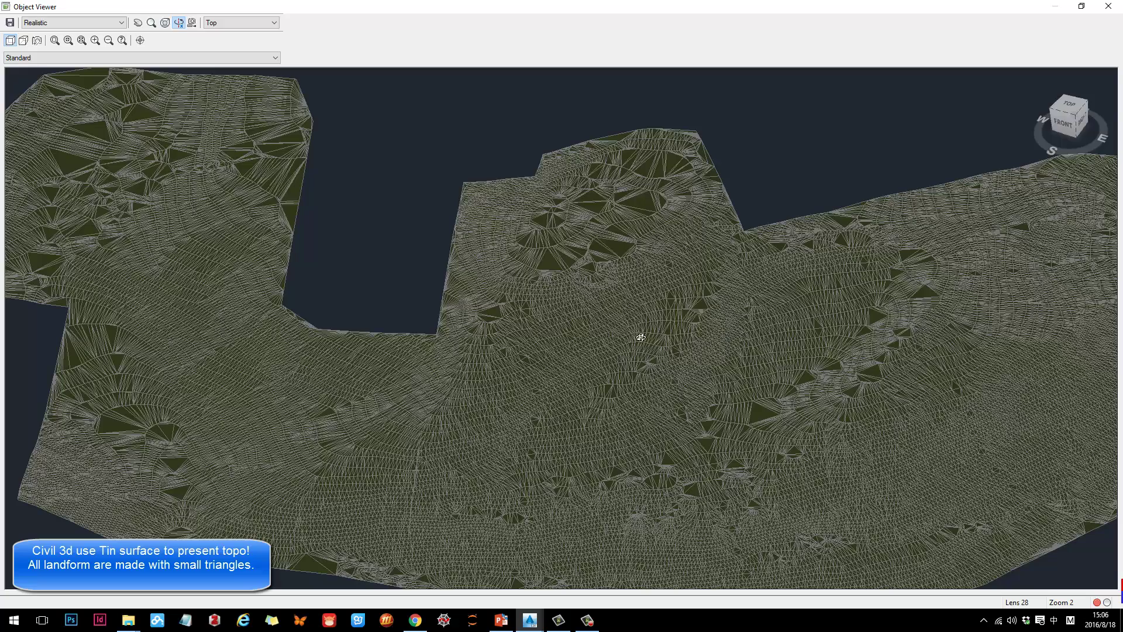
scroll(592, 313, "up", 5)
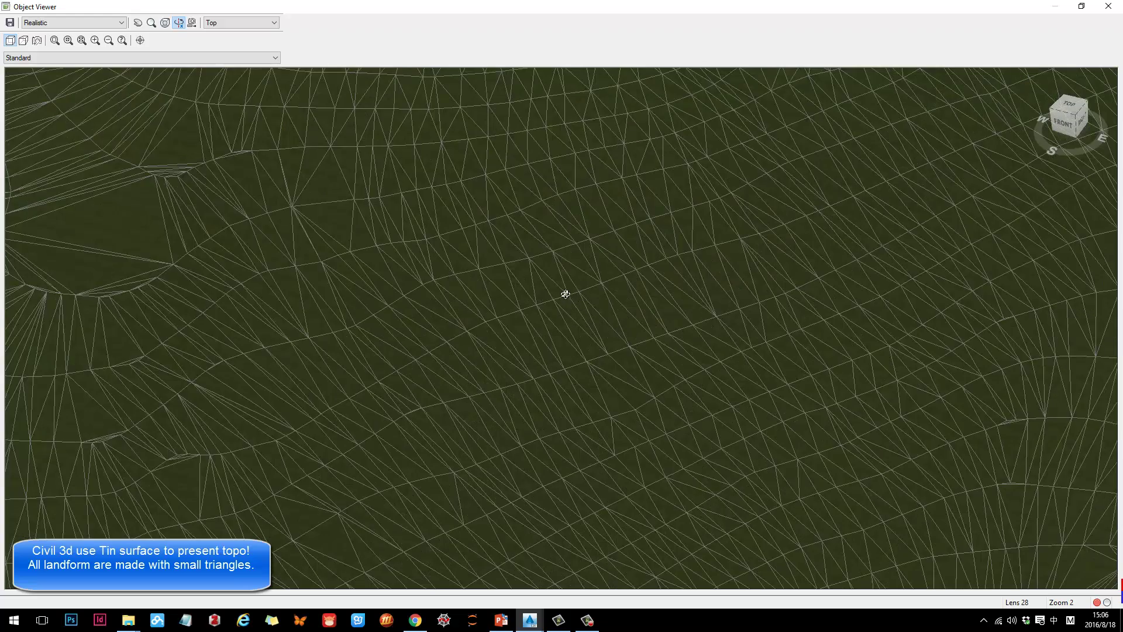
scroll(579, 297, "up", 5)
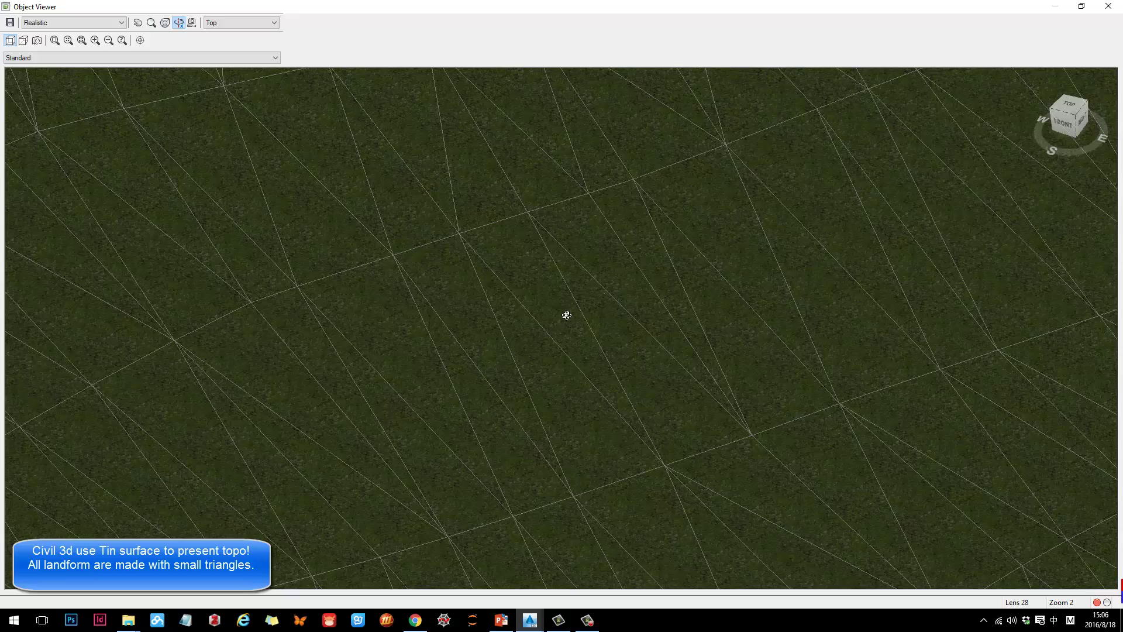
scroll(567, 315, "up", 5)
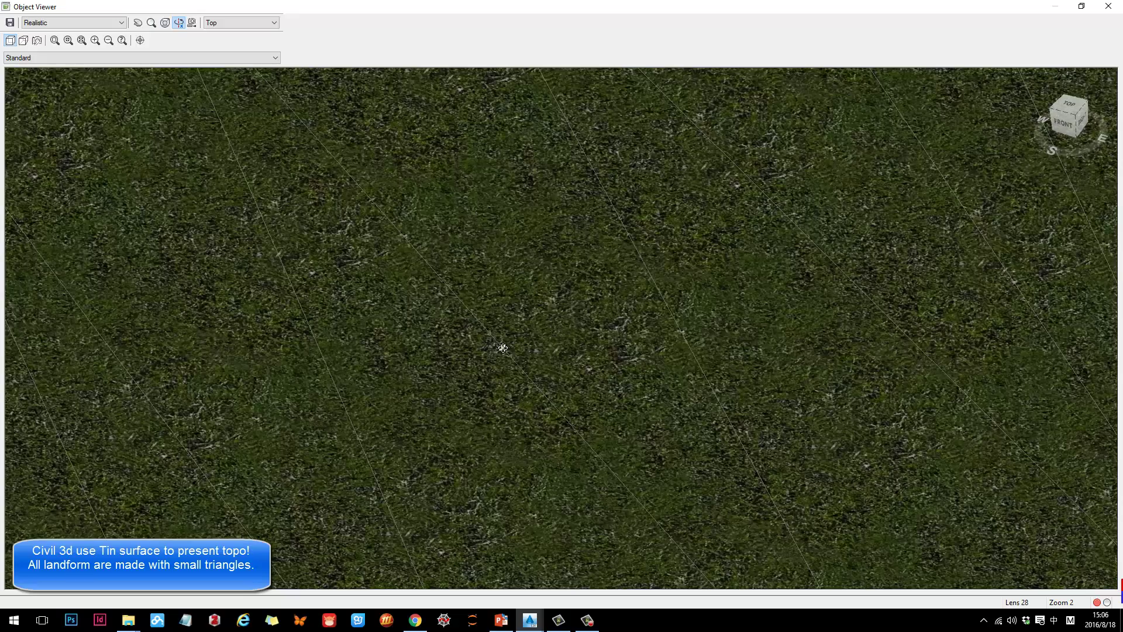
scroll(502, 348, "down", 3)
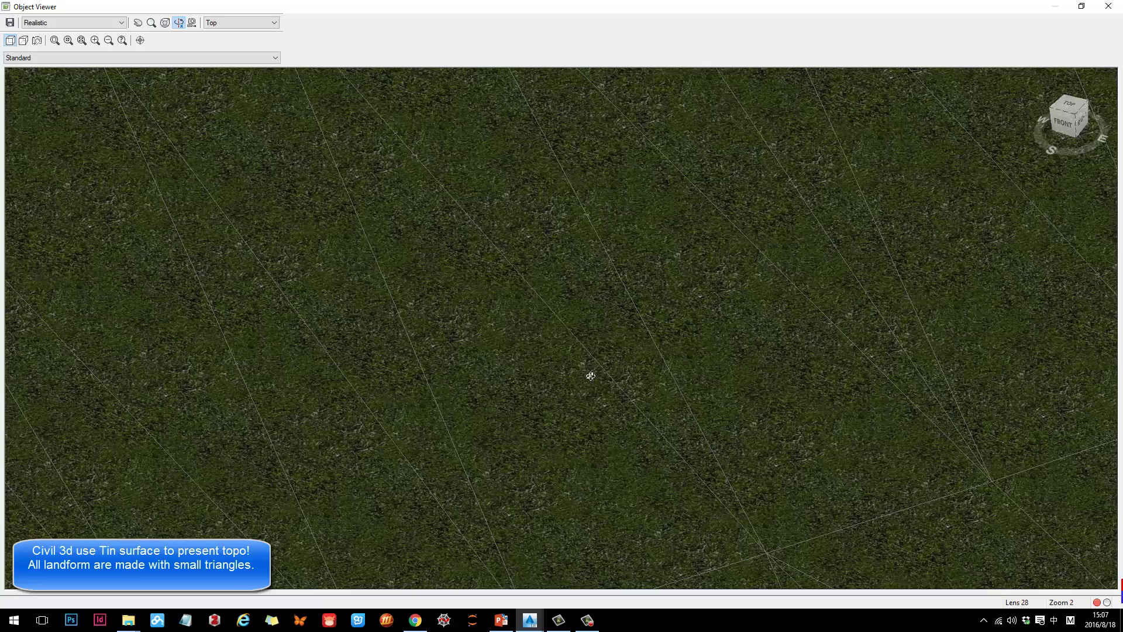
scroll(590, 375, "down", 10)
mouse_move(575, 367)
left_mouse_down()
mouse_move(637, 273)
mouse_move(672, 345)
mouse_move(570, 362)
mouse_move(585, 296)
mouse_move(303, 278)
mouse_move(653, 374)
mouse_move(380, 365)
mouse_move(596, 323)
mouse_move(591, 366)
left_mouse_up()
scroll(591, 366, "up", 5)
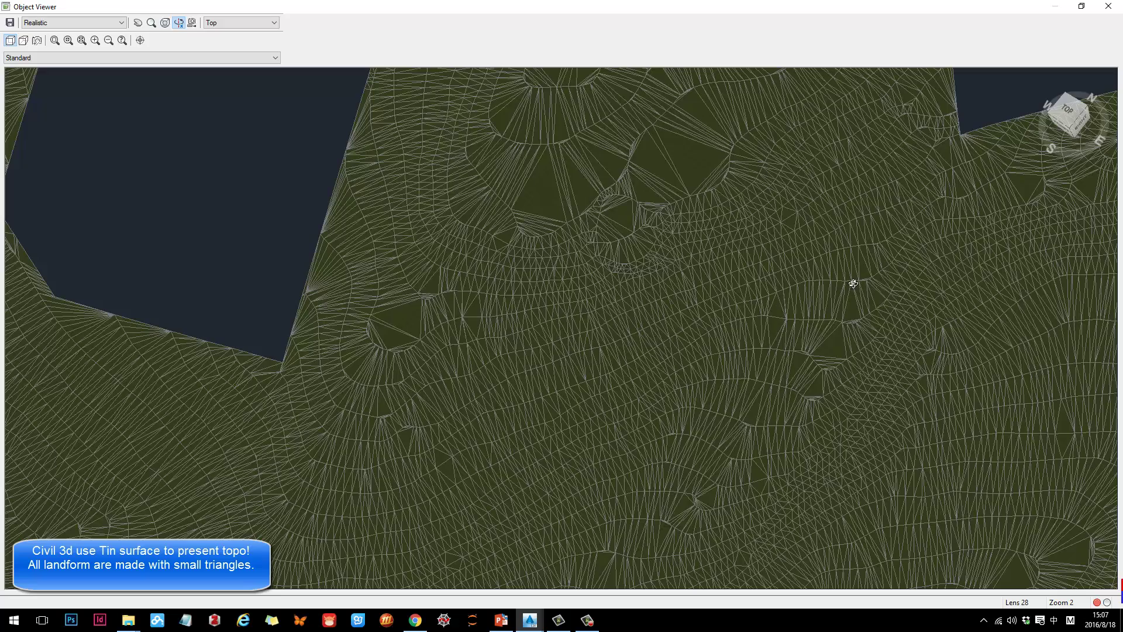
scroll(623, 325, "down", 5)
scroll(616, 334, "up", 3)
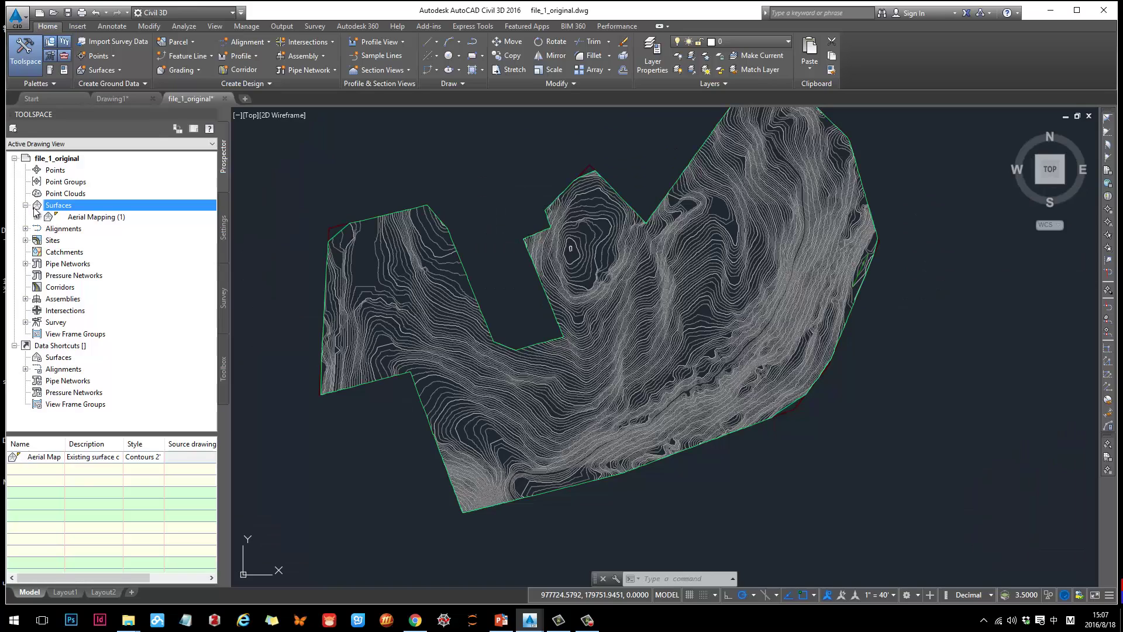
Expand the Aerial Mapping (1) surface and review its Definition entries, including Boundaries, DEM Files, Edits and Contours
left_click(36, 217)
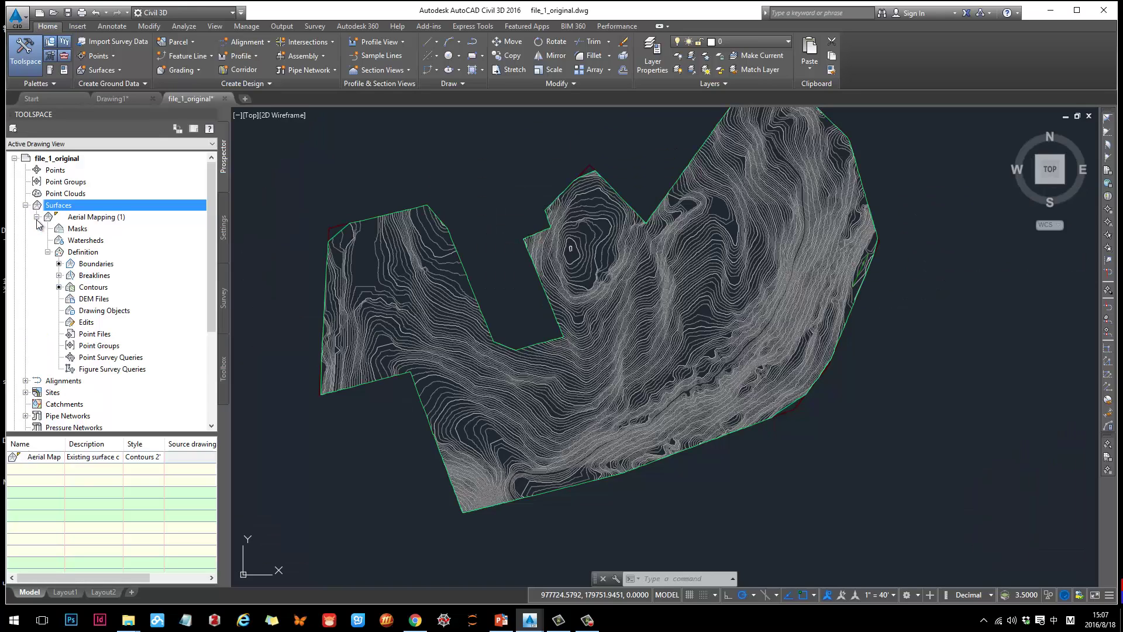
left_click(48, 252)
left_click(48, 252)
left_click(82, 252)
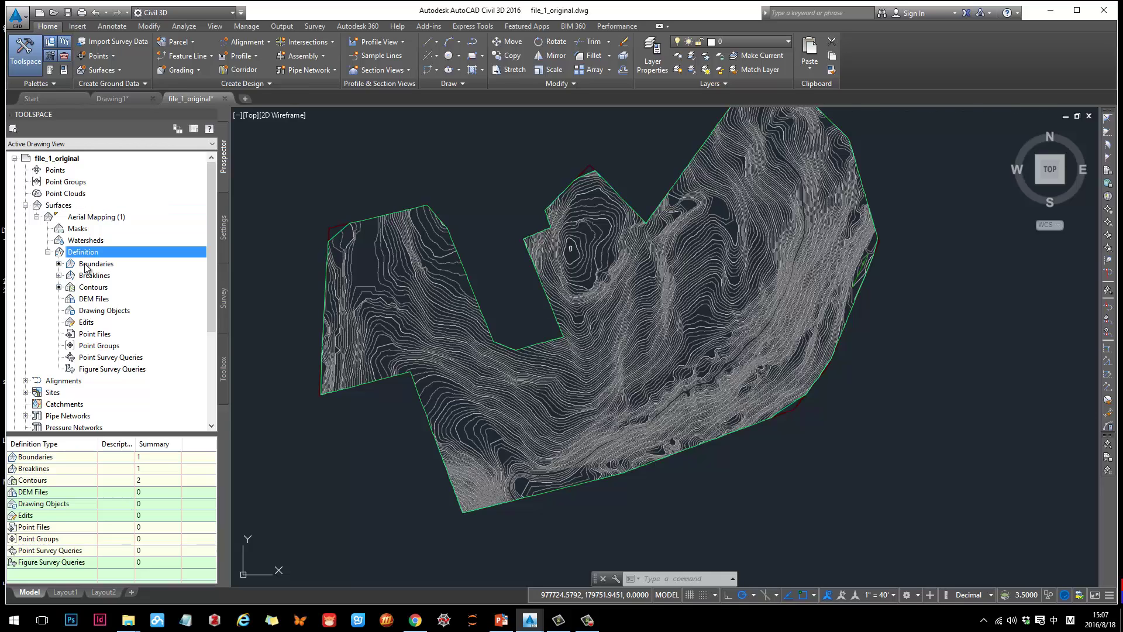
left_click(88, 264)
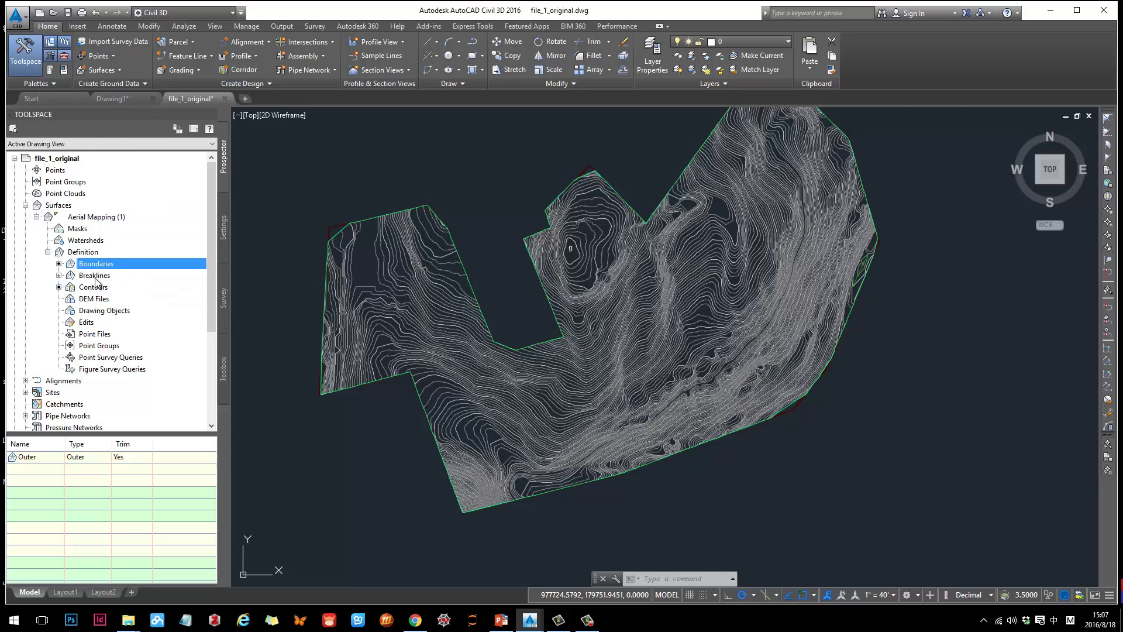
left_click(91, 299)
left_click(86, 323)
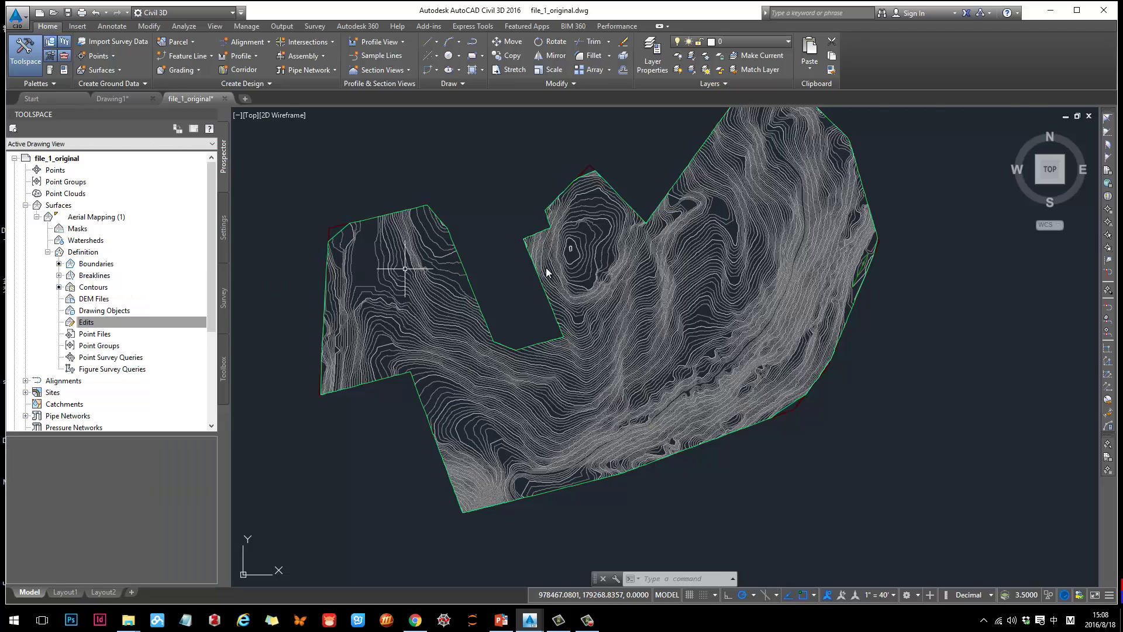
left_click(90, 287)
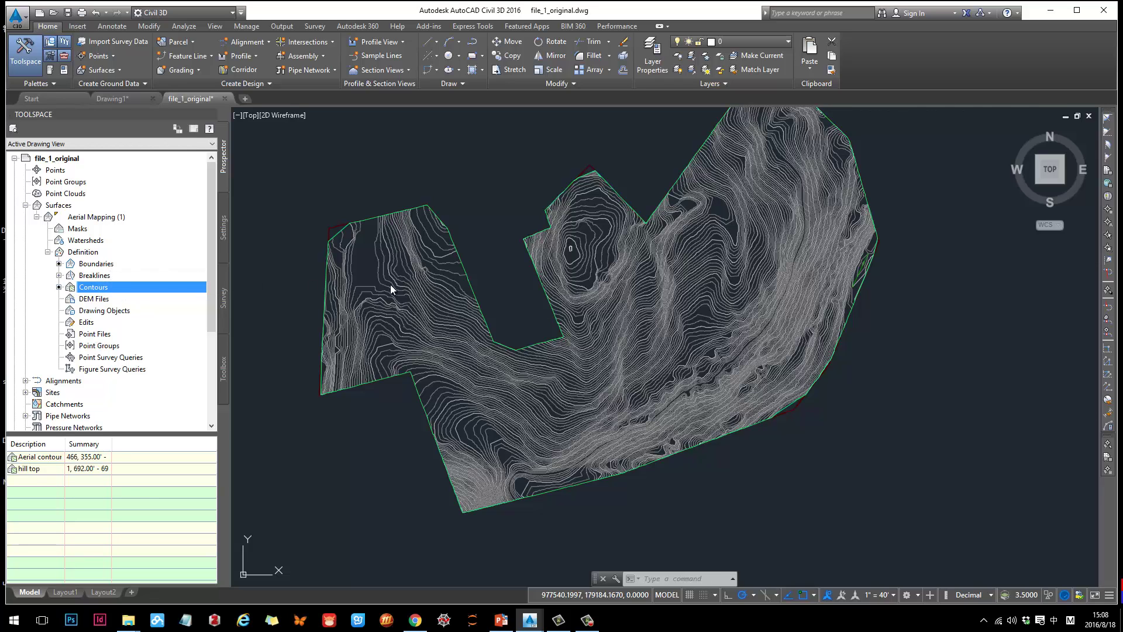
Select the contour surface in the drawing, review the commands offered for it, and clear the selection
scroll(618, 335, "down", 2)
middle_click_drag(634, 336, 599, 330)
scroll(595, 296, "up", 2)
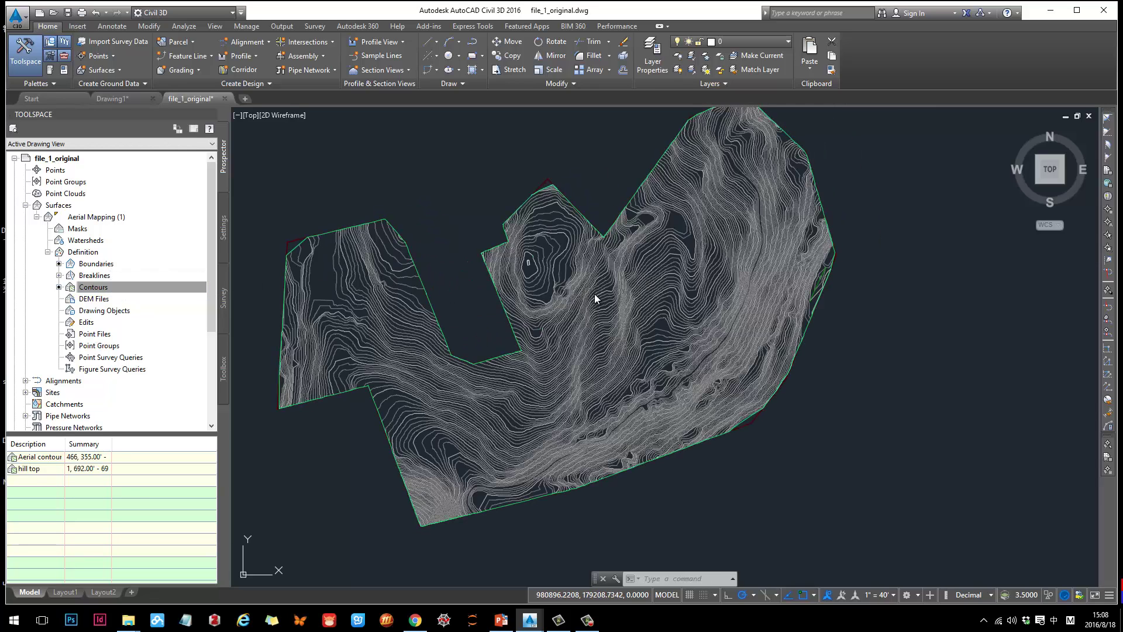
left_click(595, 294)
right_click(596, 295)
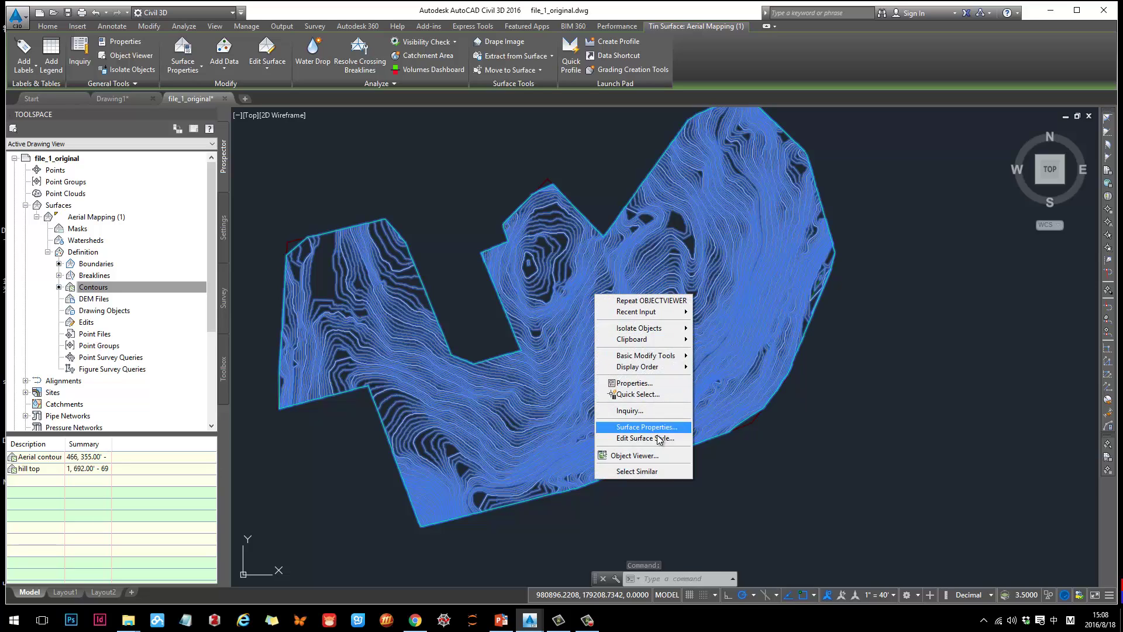
left_click(448, 195)
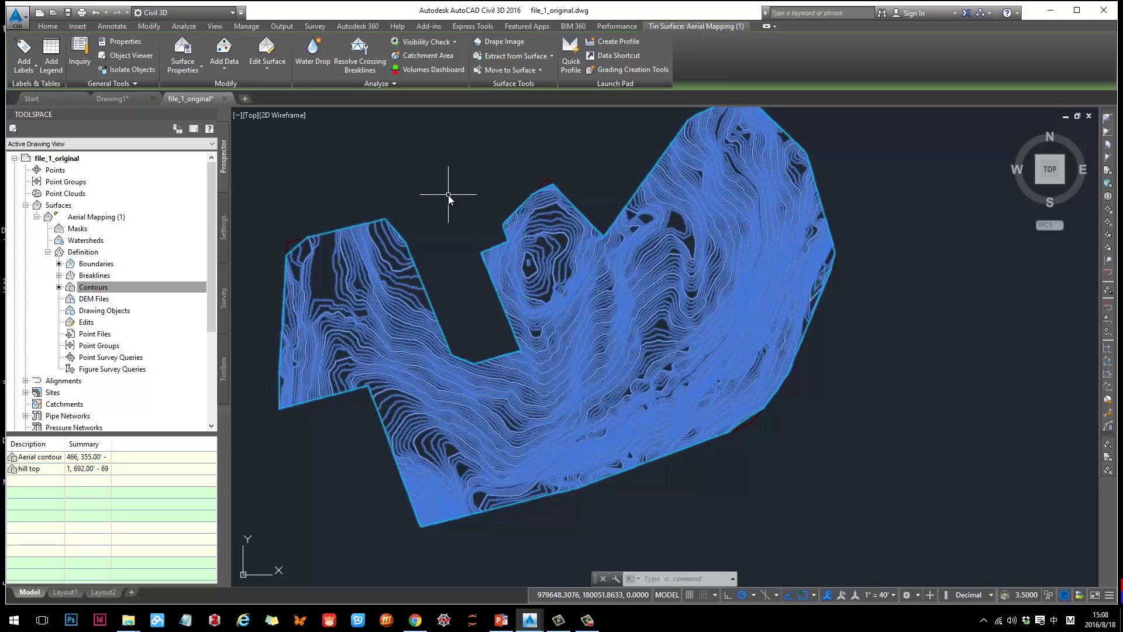
key("Escape")
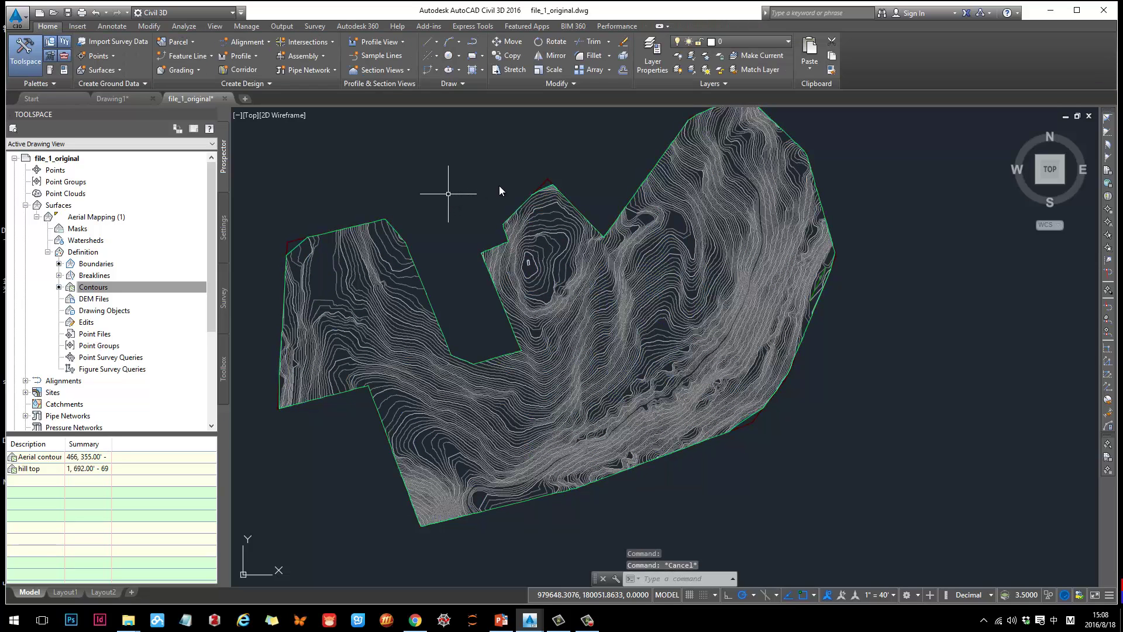
Select the surface again, review its Add Data, Analyze and Surface Properties commands, and deselect it
left_click(662, 276)
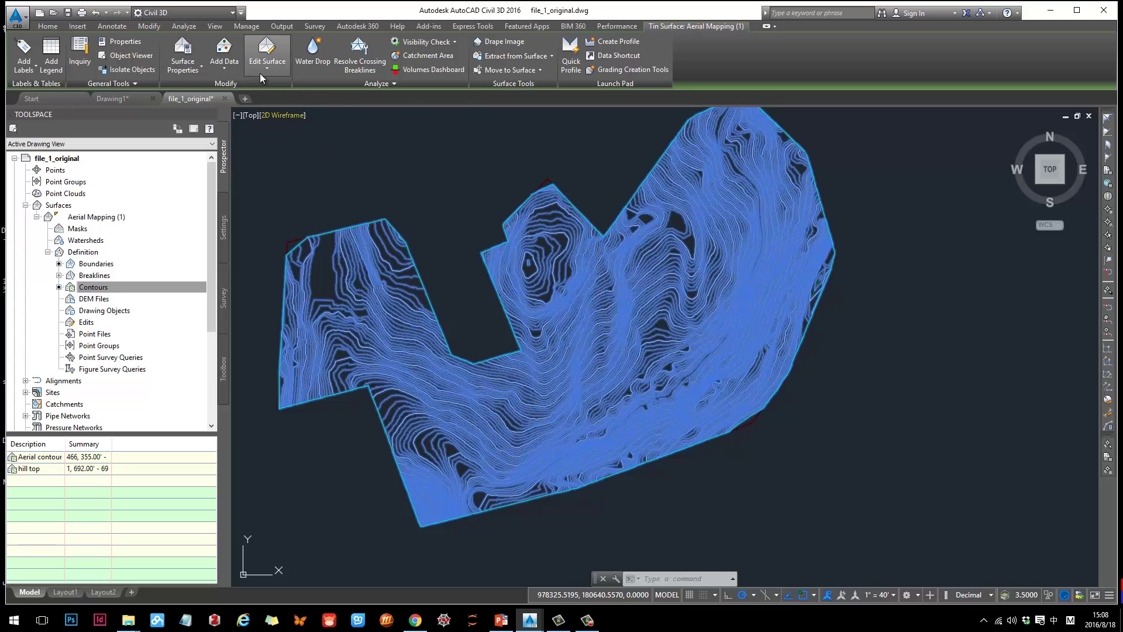
left_click(225, 69)
left_click(308, 82)
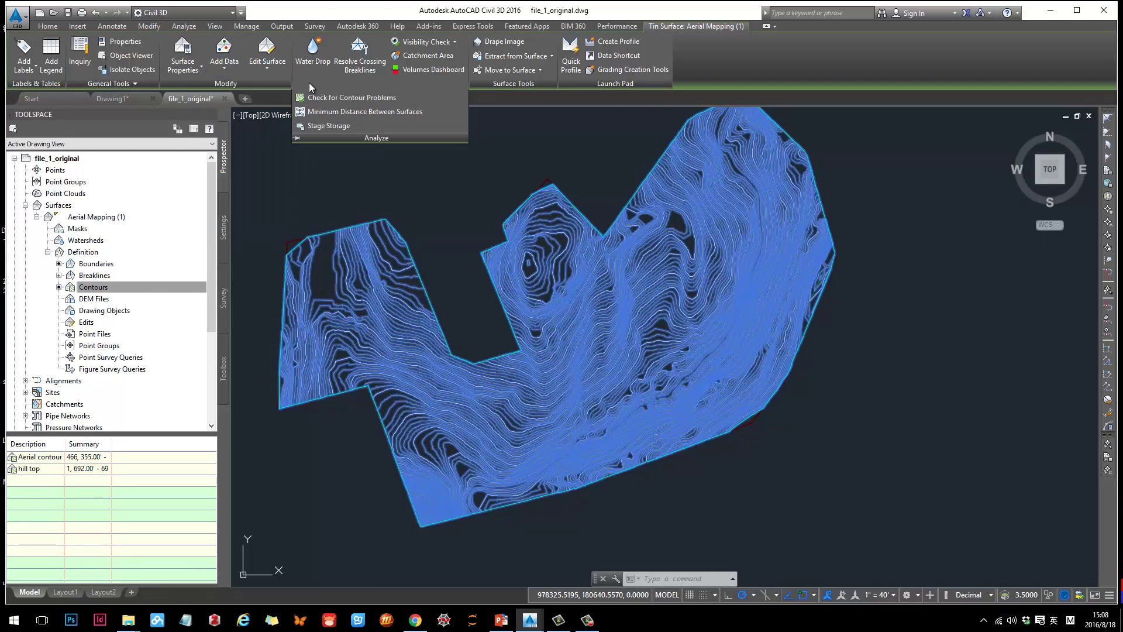
left_click(199, 68)
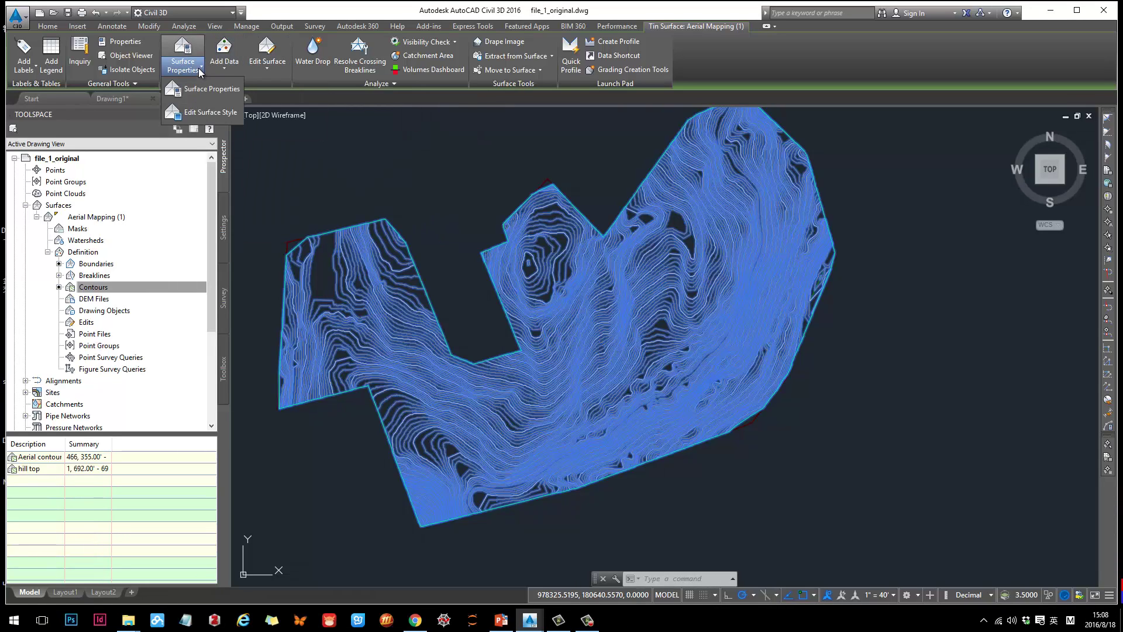
left_click(321, 92)
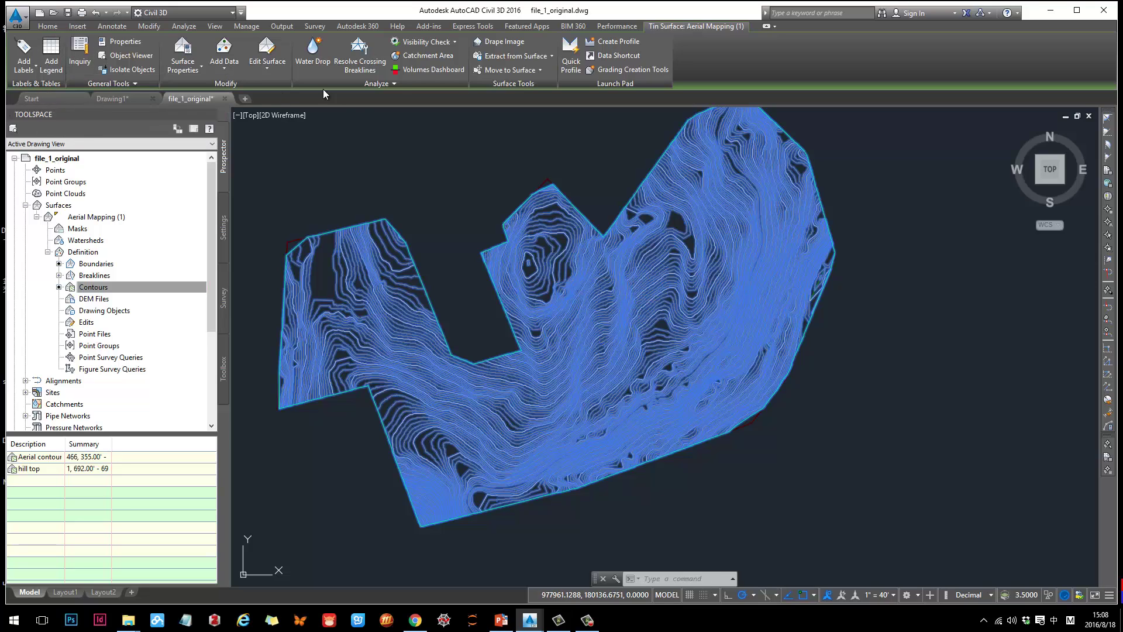
mouse_move(602, 241)
middle_mouse_down()
mouse_move(677, 233)
mouse_move(656, 233)
middle_mouse_up()
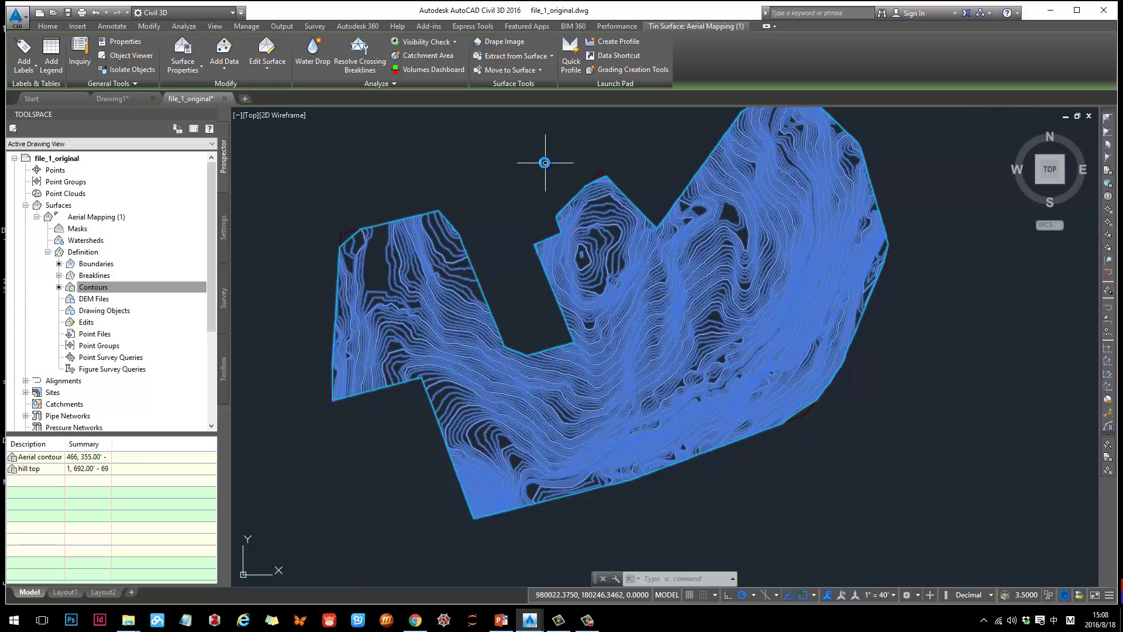
key("Escape")
Select and deselect the surface once more, and collapse and re-expand the Aerial Mapping (1) branch
scroll(622, 269, "up", 3)
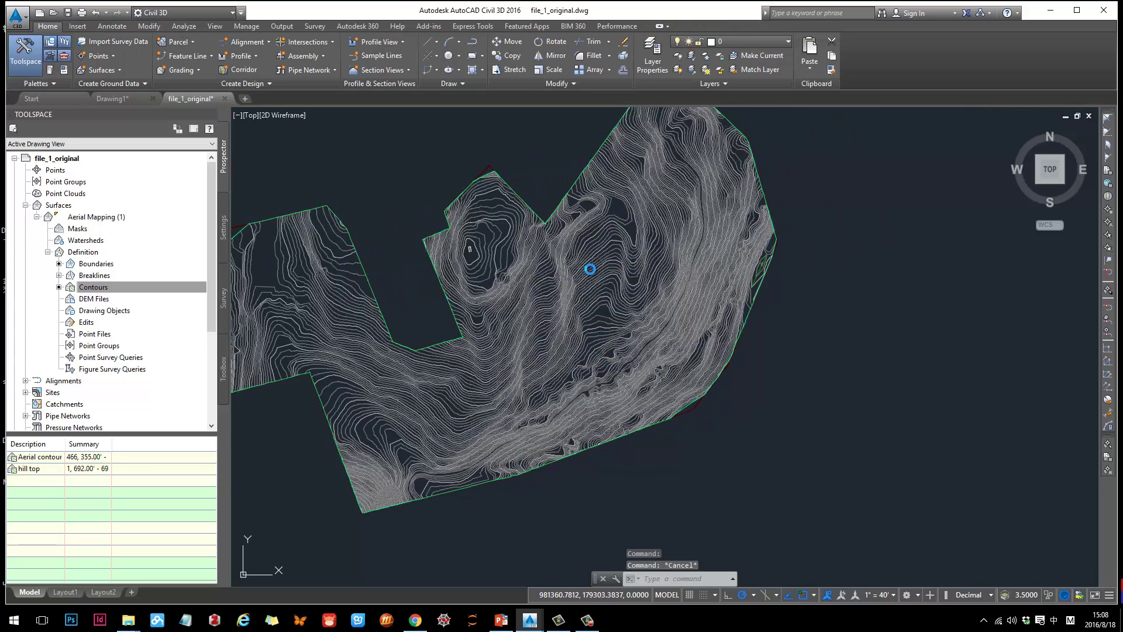
left_click(589, 251)
middle_click_drag(399, 189, 485, 204)
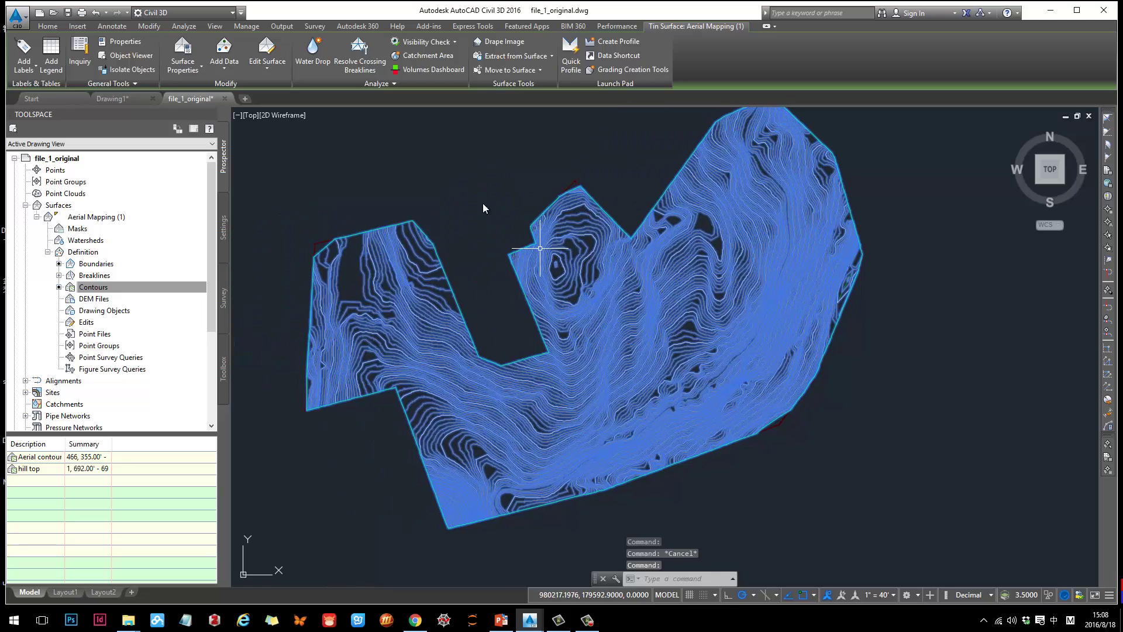
key("Escape")
left_click(37, 217)
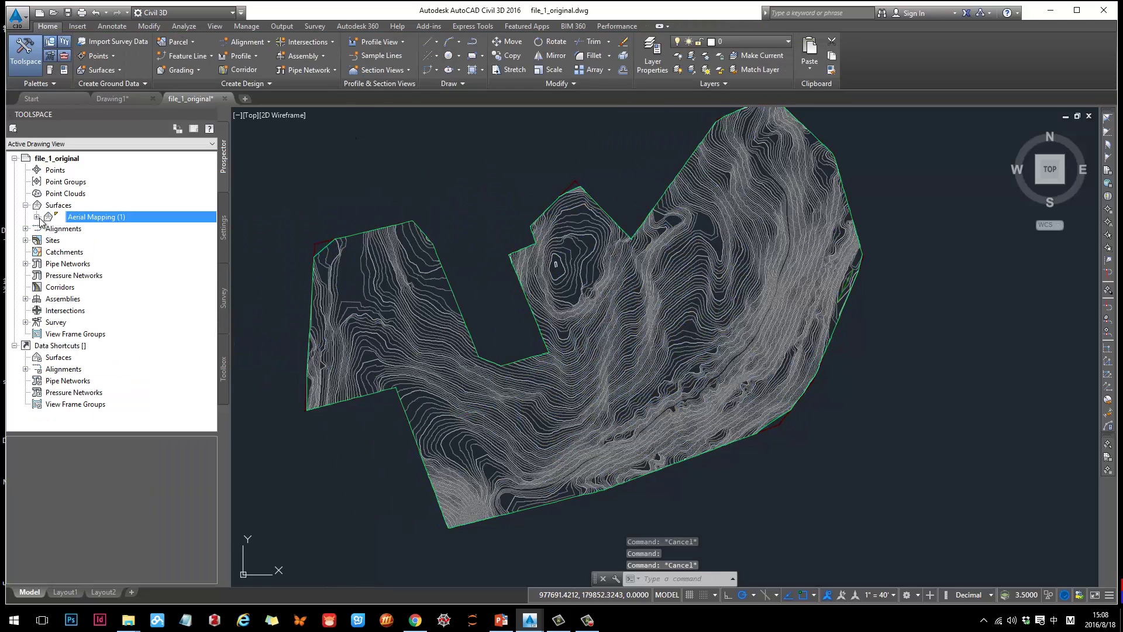
left_click(37, 217)
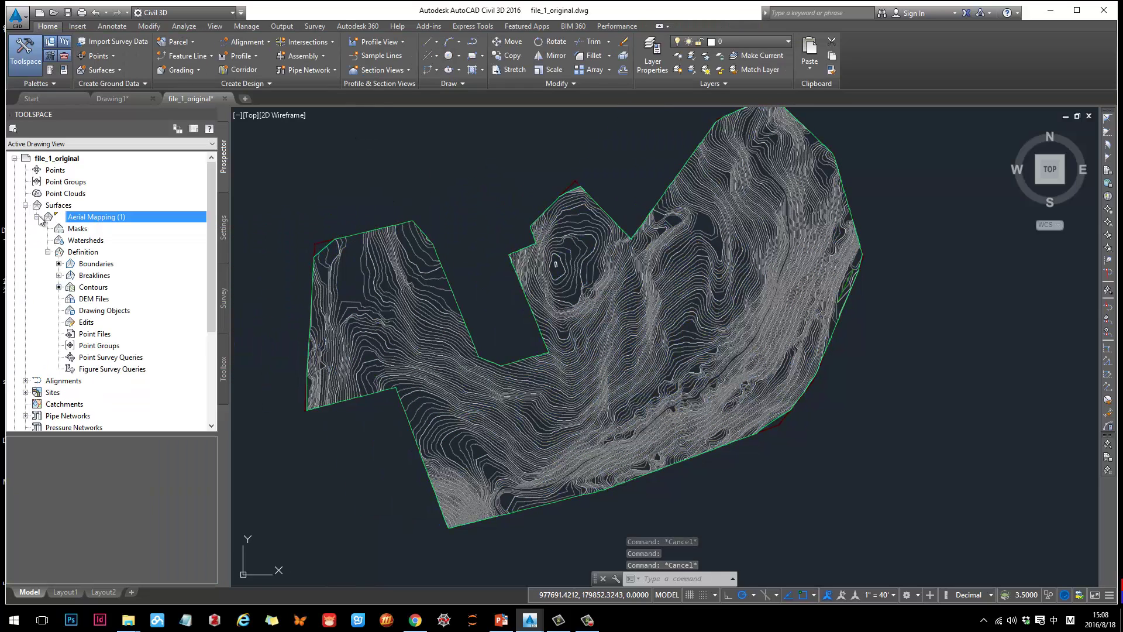
middle_click_drag(637, 293, 579, 274)
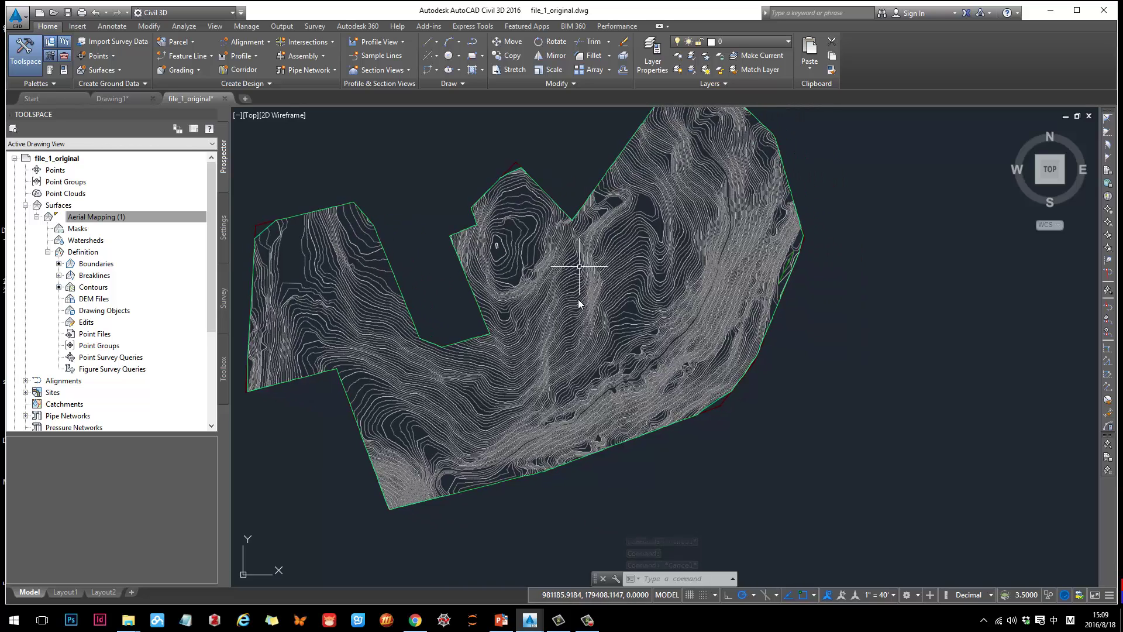
middle_click_drag(632, 306, 676, 300)
mouse_move(676, 299)
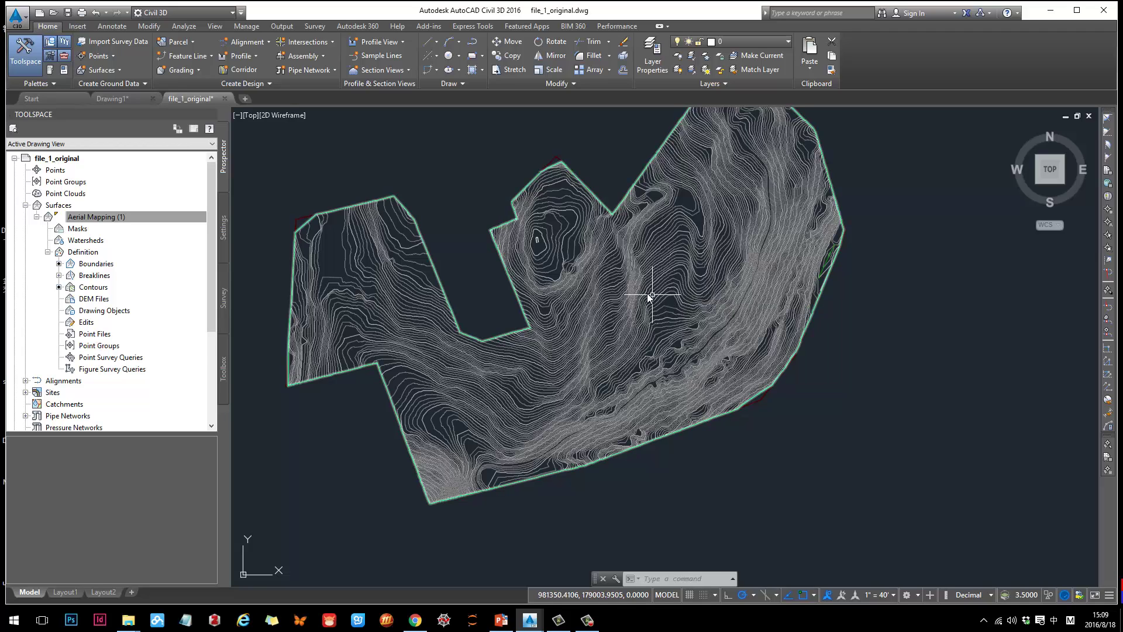
middle_click_drag(589, 310, 609, 323)
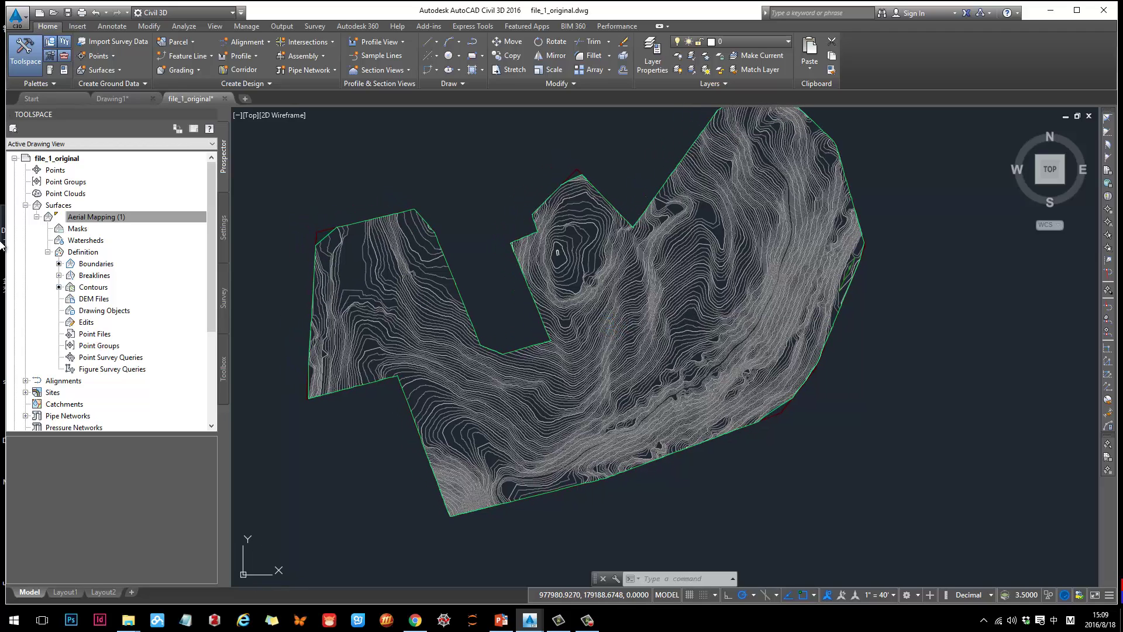
Collapse the Aerial Mapping (1) branch, list the drawing's surfaces, and re-expand the branch to show its Definition entries
left_click(35, 217)
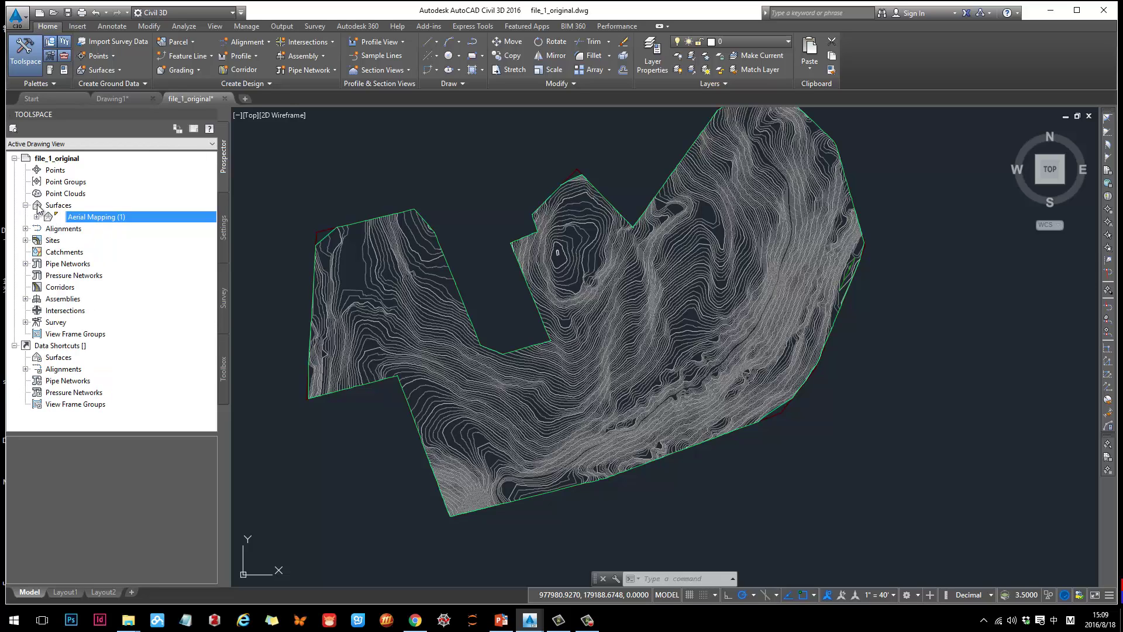
left_click(60, 206)
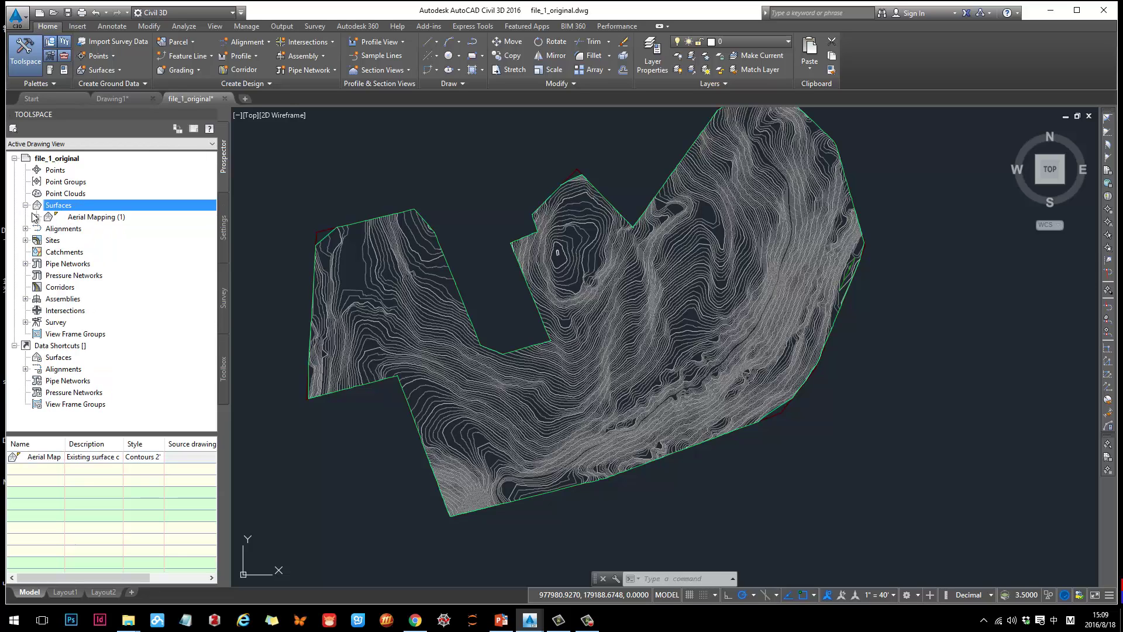
left_click(37, 217)
left_click(36, 217)
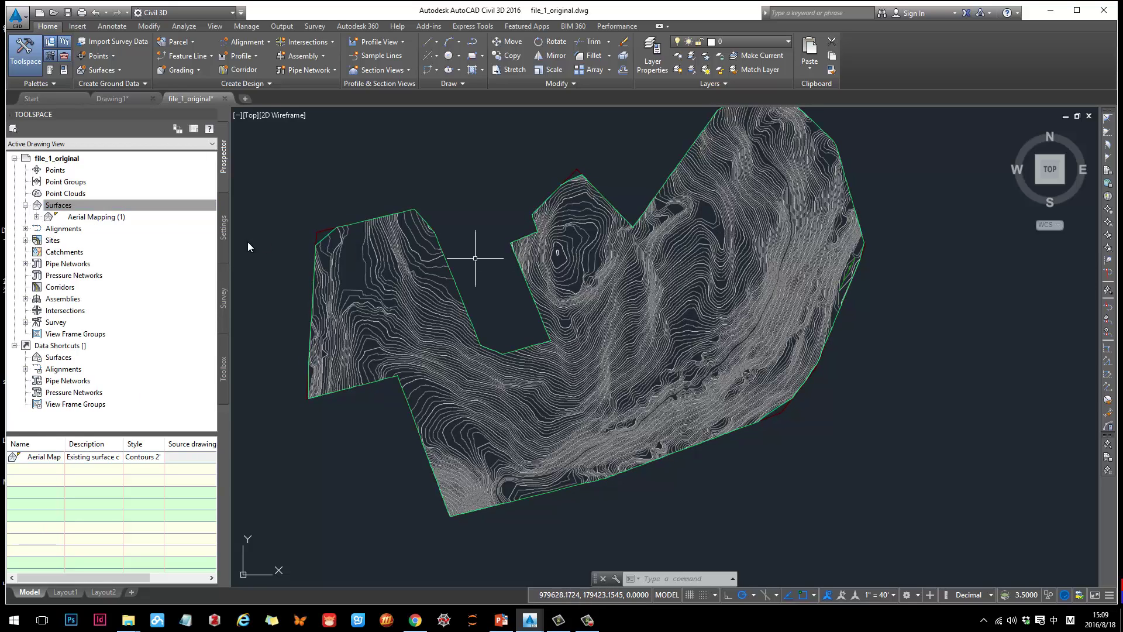
left_click(37, 217)
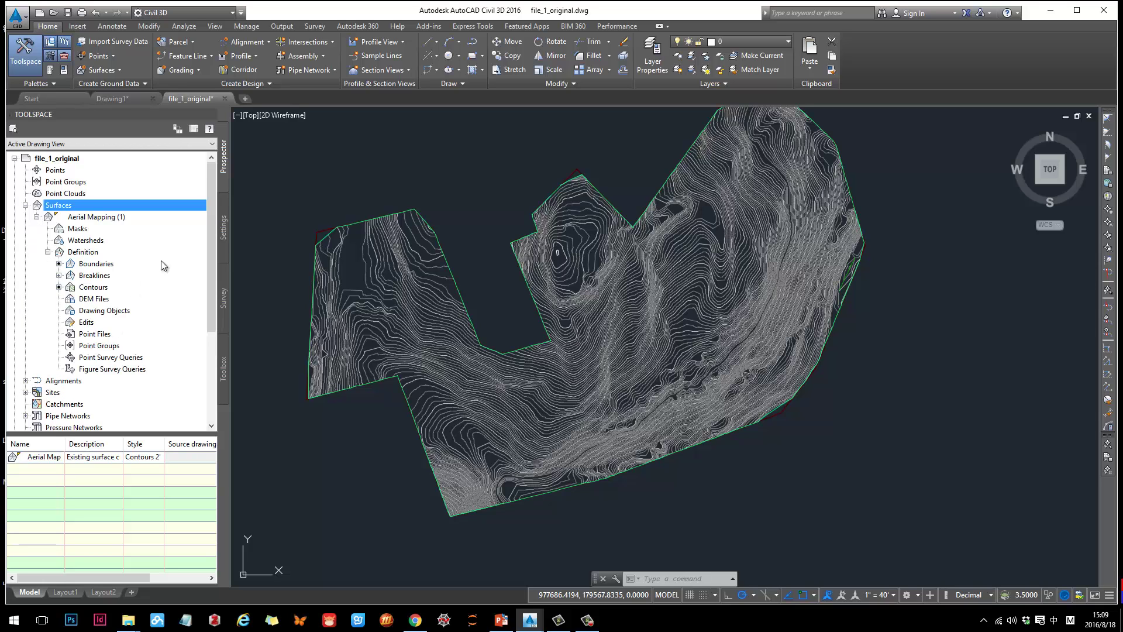
Switch to PowerPoint, view the Boundaries/Breaklines/Contours slide, and return to the Civil 3D drawing
left_click(501, 620)
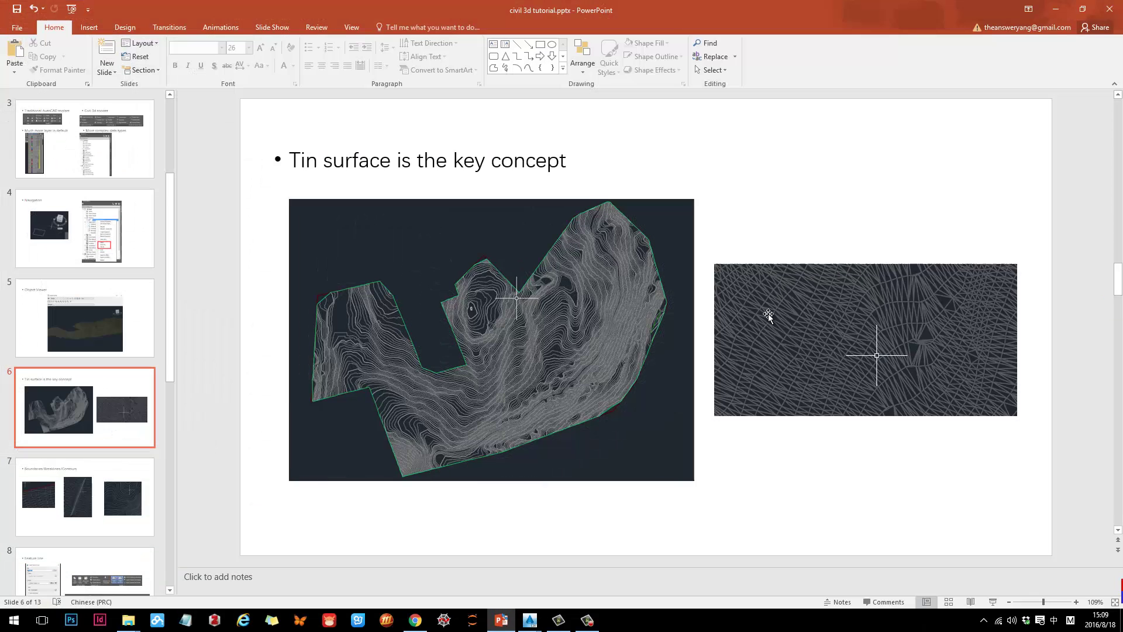
scroll(736, 461, "down", 1)
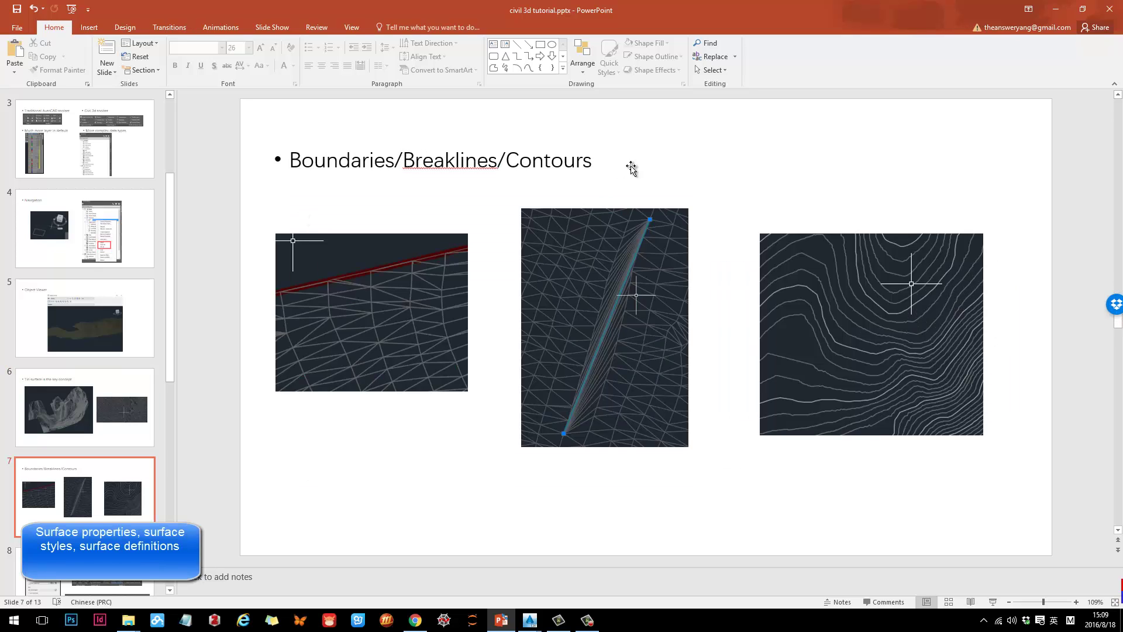
left_click(1056, 8)
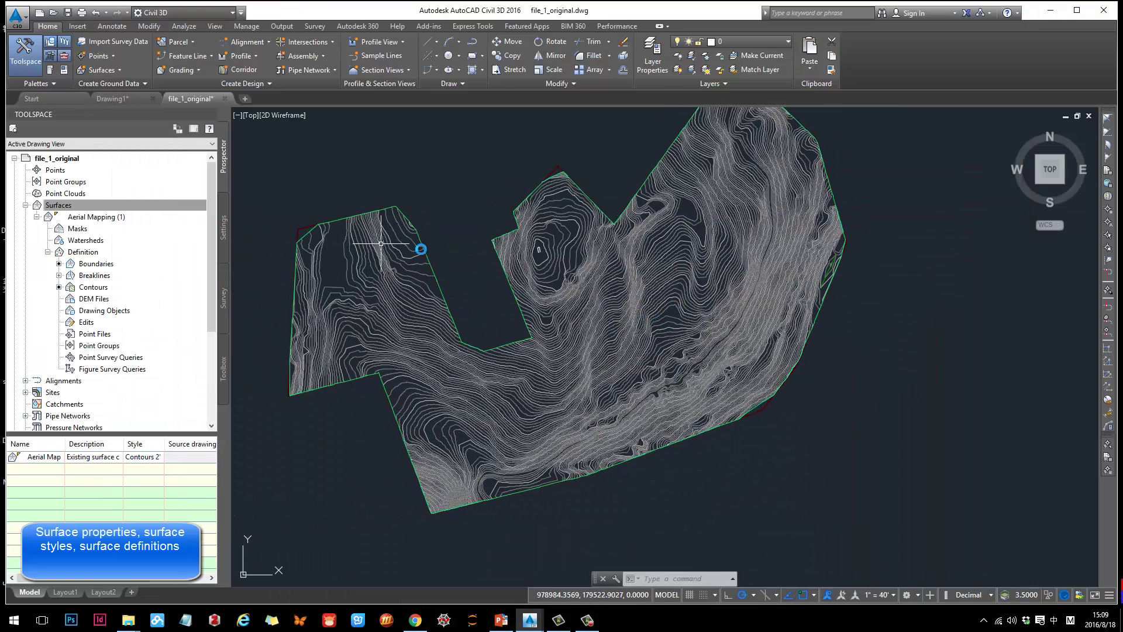
Select the contour surface in the drawing and open its Surface Properties
left_click(609, 270)
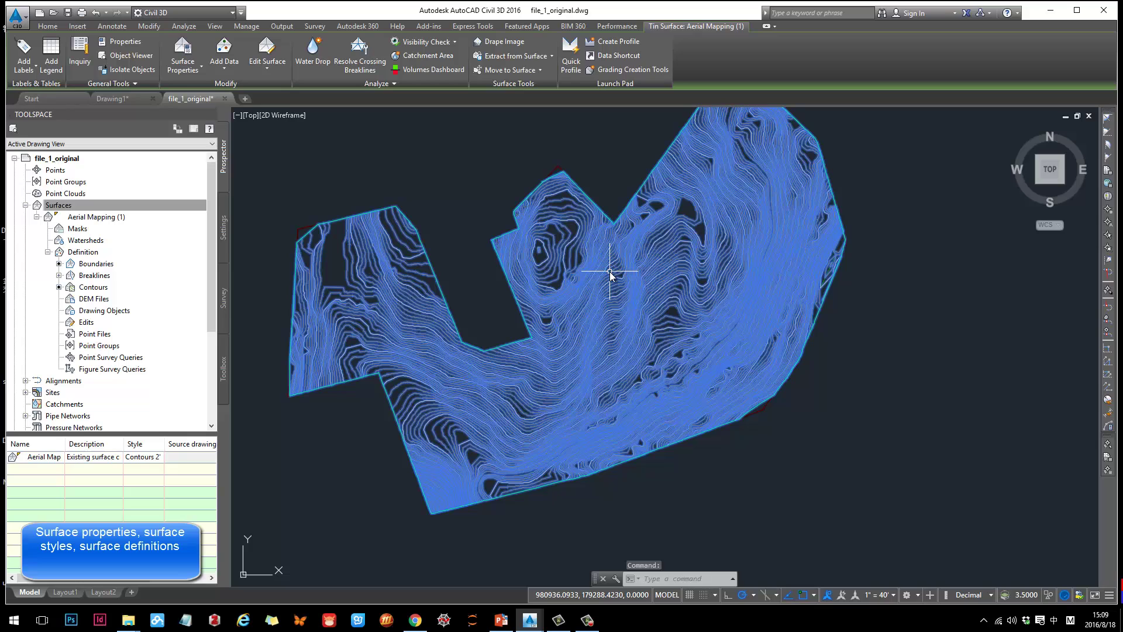
right_click(610, 272)
left_click(432, 171)
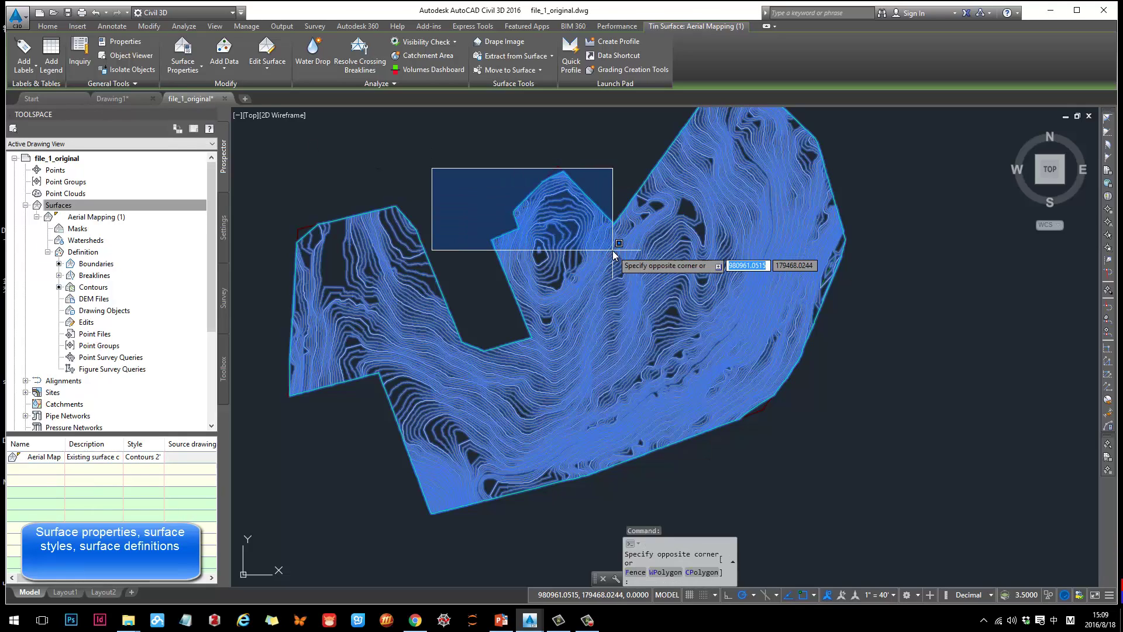
left_click(474, 171)
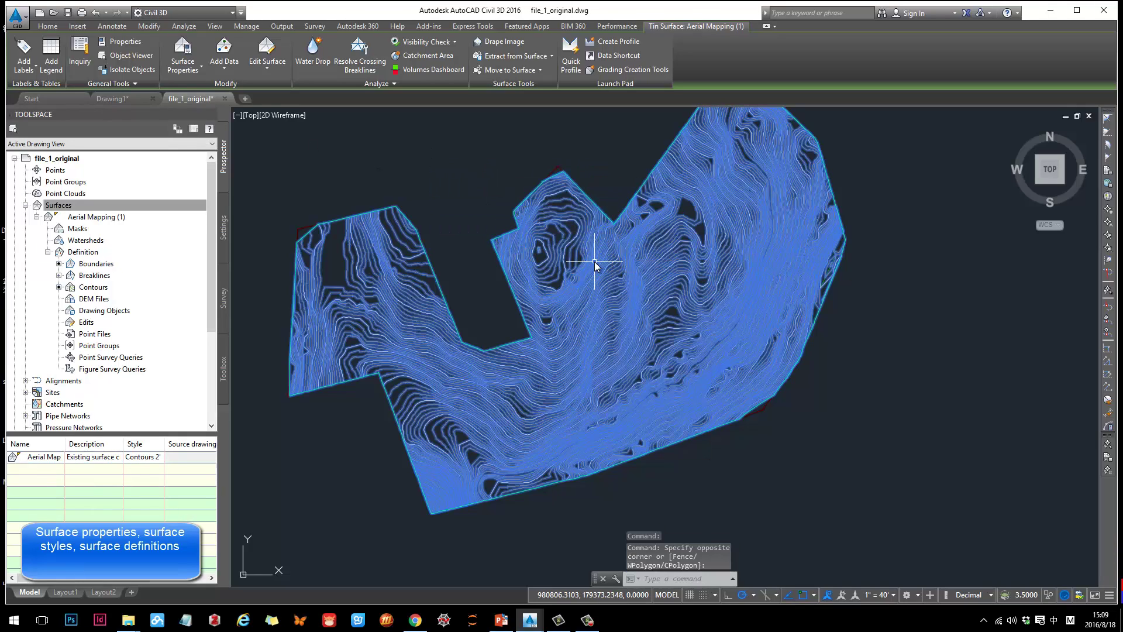
left_click(201, 74)
left_click(182, 53)
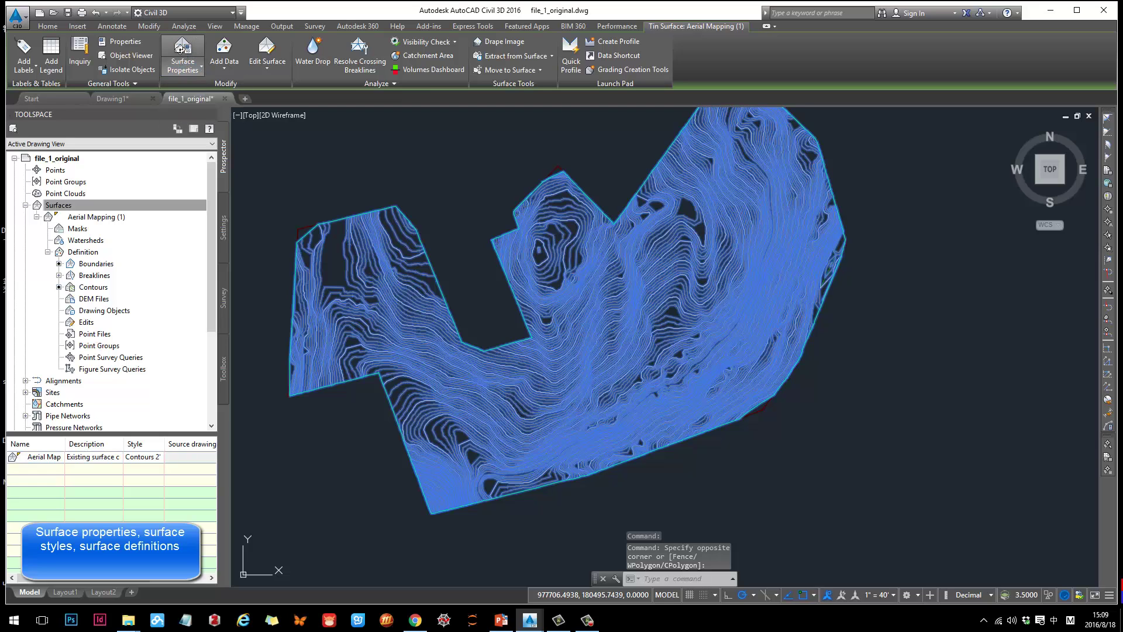
Review the surface's Information, Definition, Analysis and Statistics properties, and close them without changes
left_click(693, 175)
left_click(712, 176)
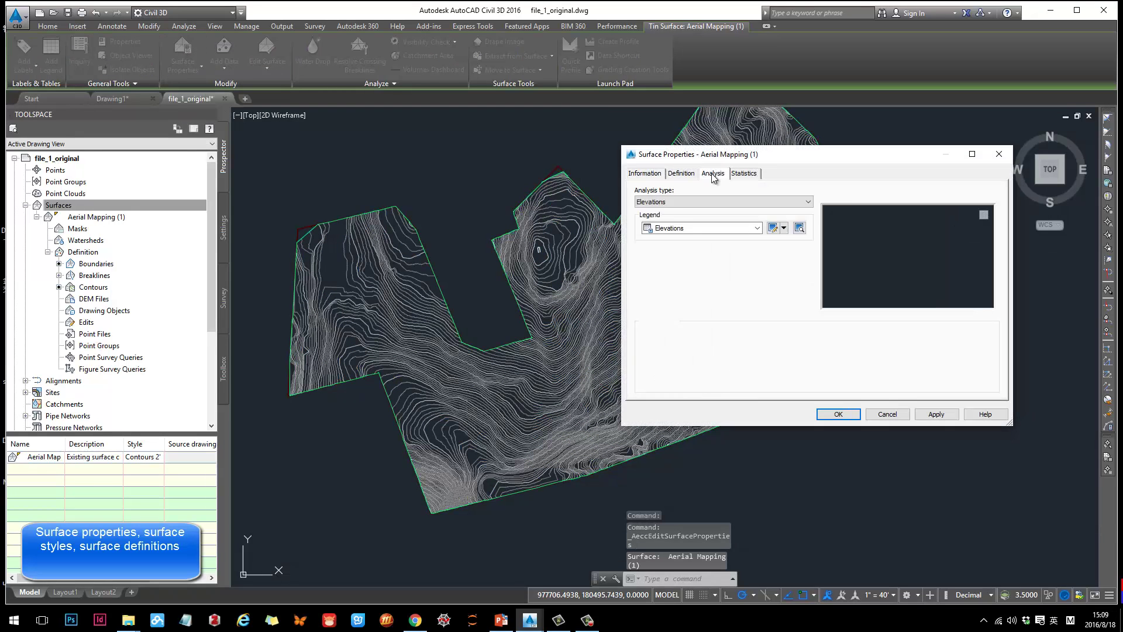
left_click(744, 173)
left_click(717, 174)
left_click(679, 174)
left_click(648, 174)
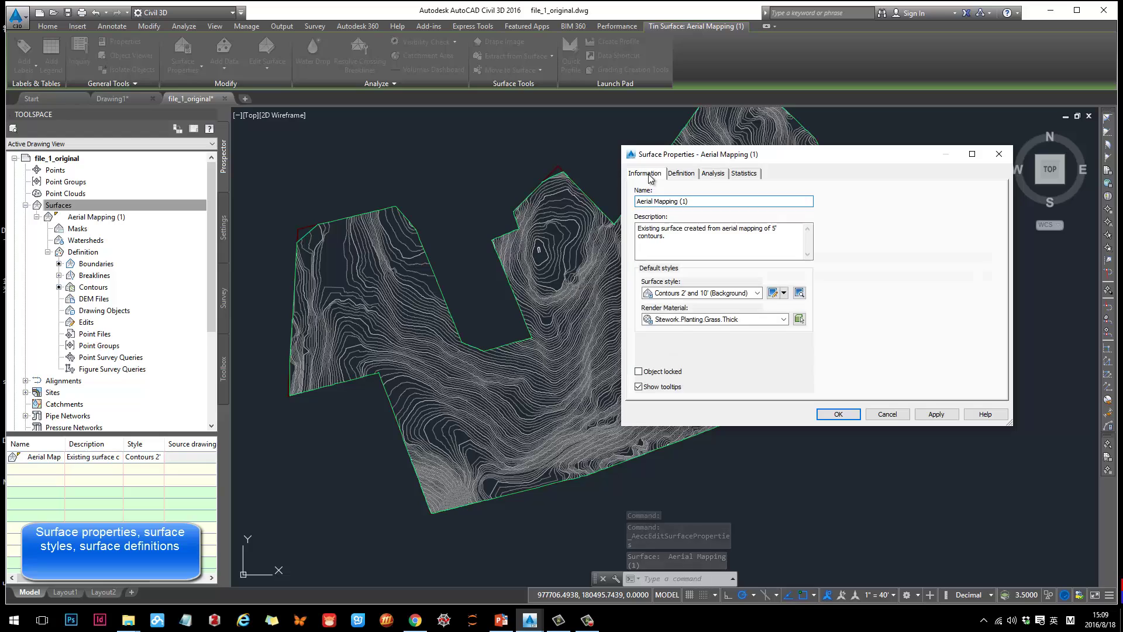
left_click(675, 176)
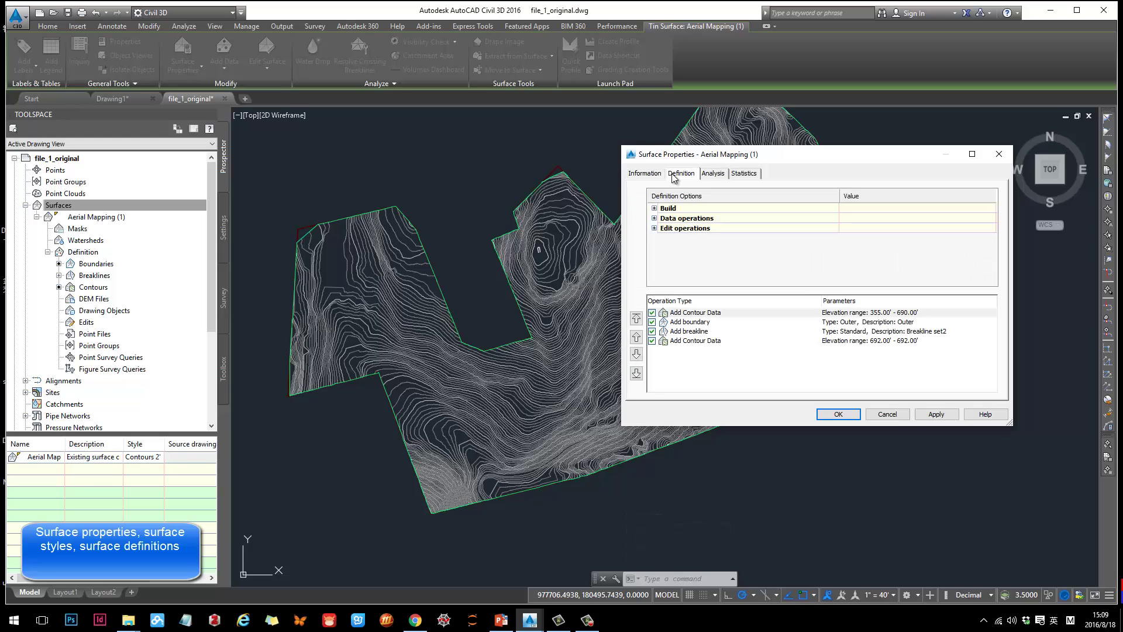
left_click(713, 176)
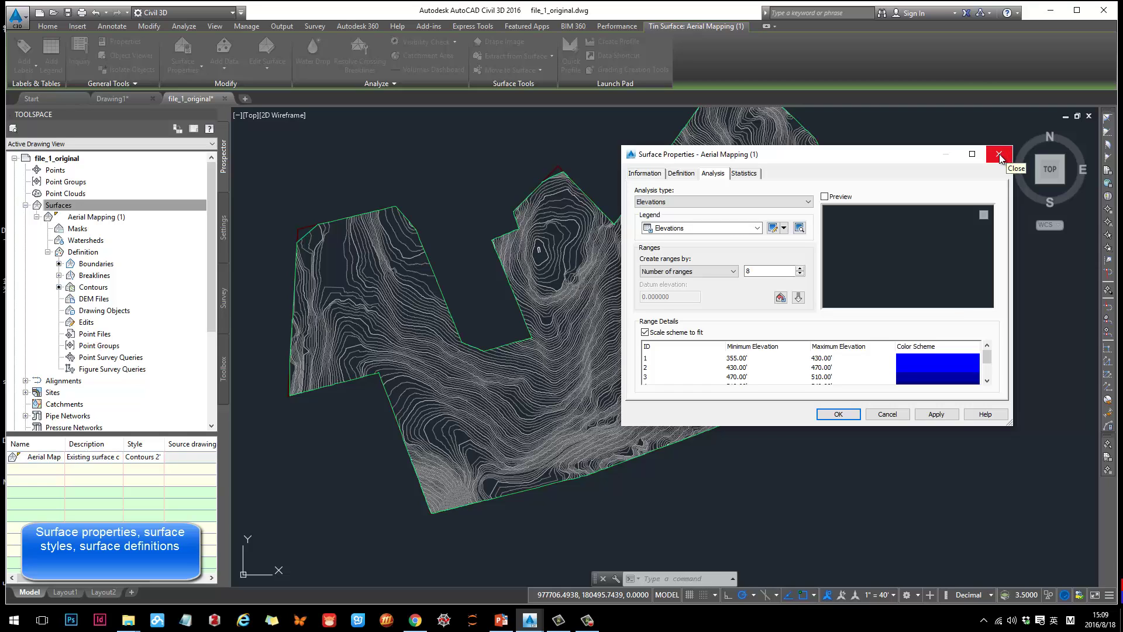
left_click(999, 155)
Open the selected surface's style for editing and look through its Information, Borders, Contours, Grid and Points settings
left_click(202, 70)
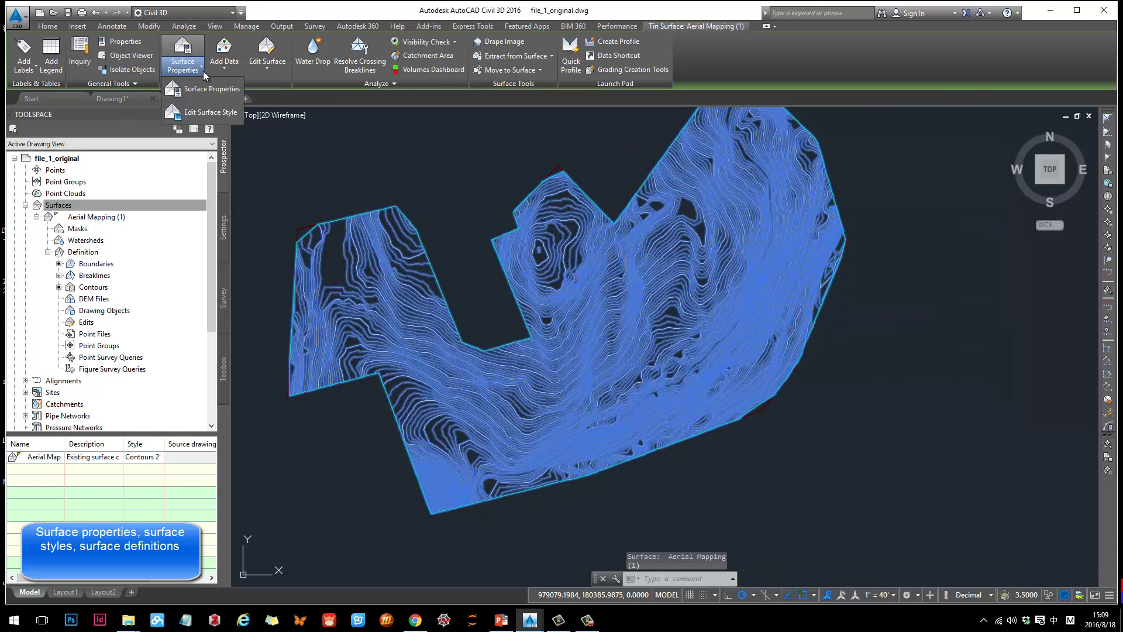
left_click(208, 115)
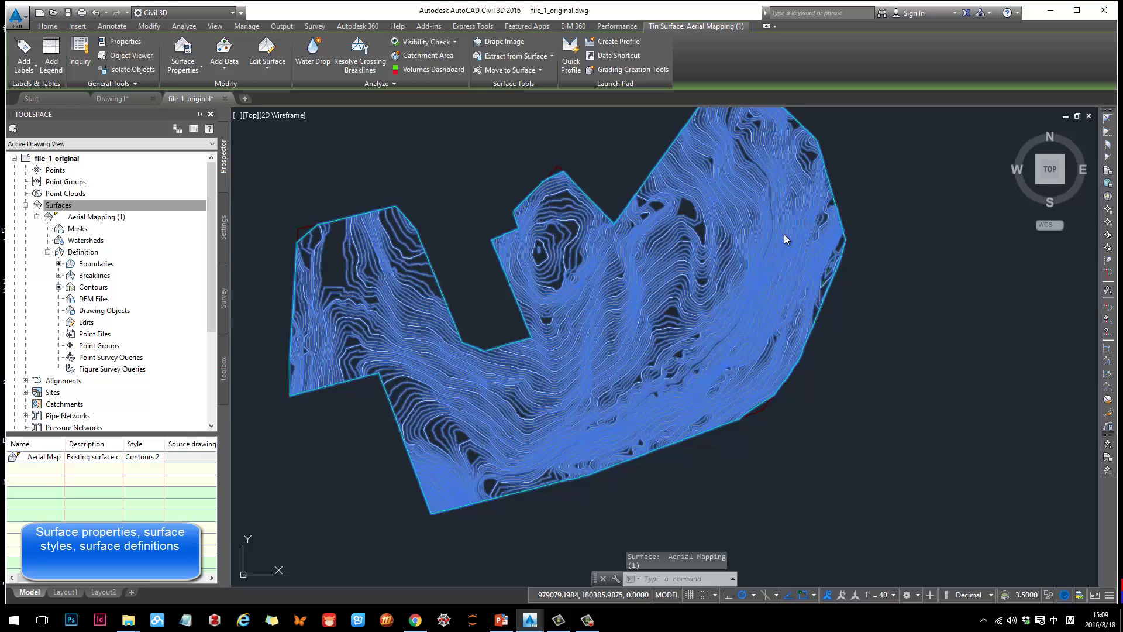
left_click_drag(838, 156, 535, 153)
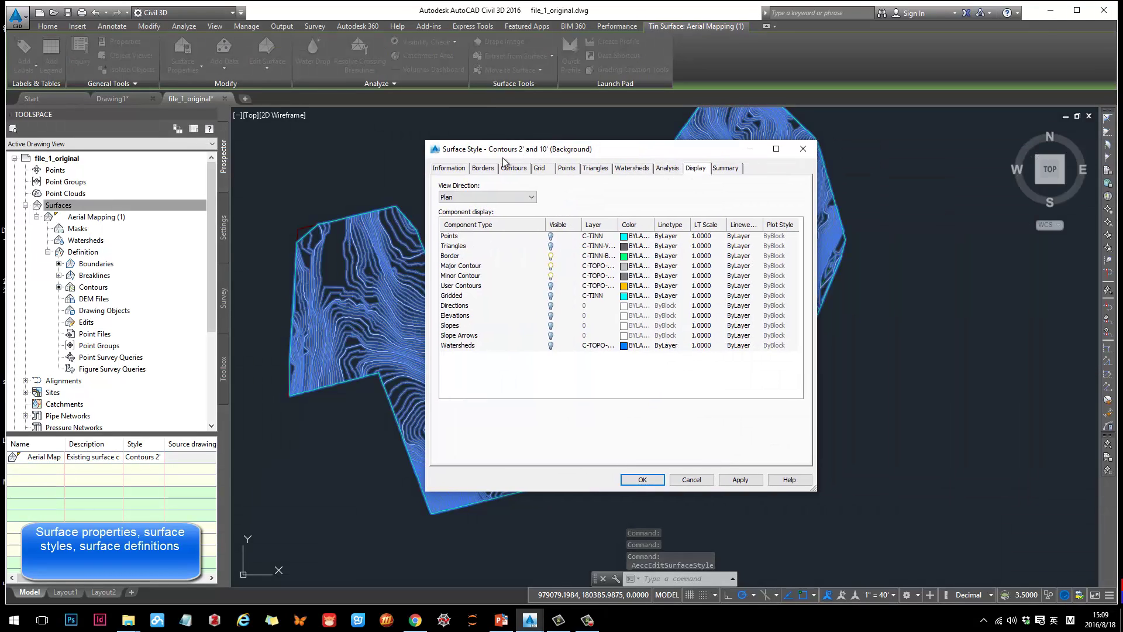
left_click(444, 170)
left_click(478, 172)
left_click(514, 169)
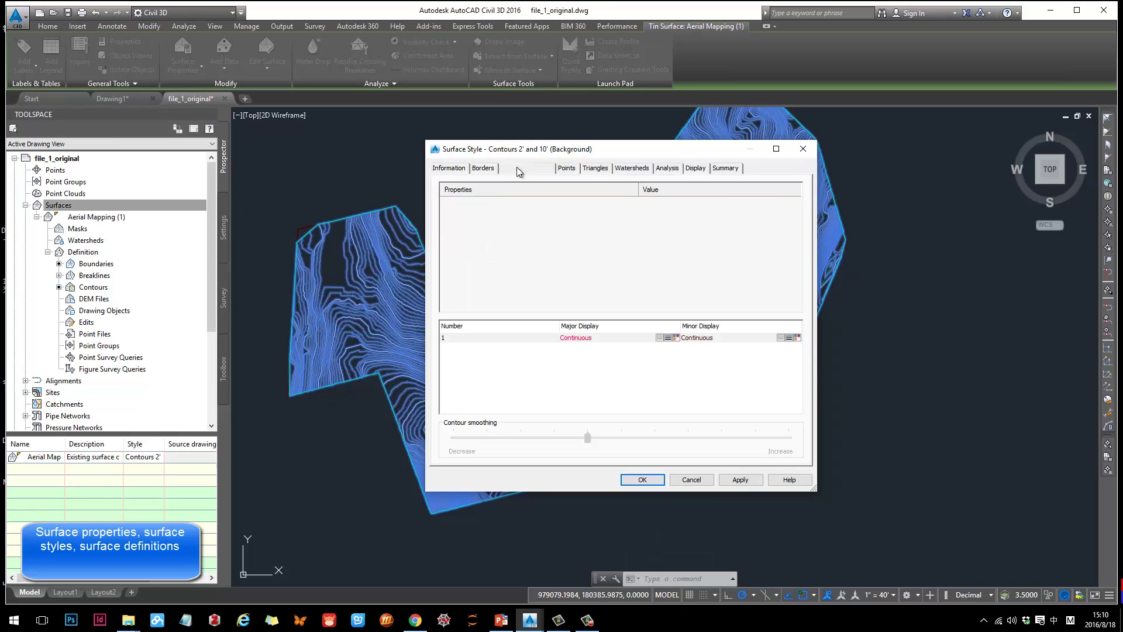
left_click(550, 171)
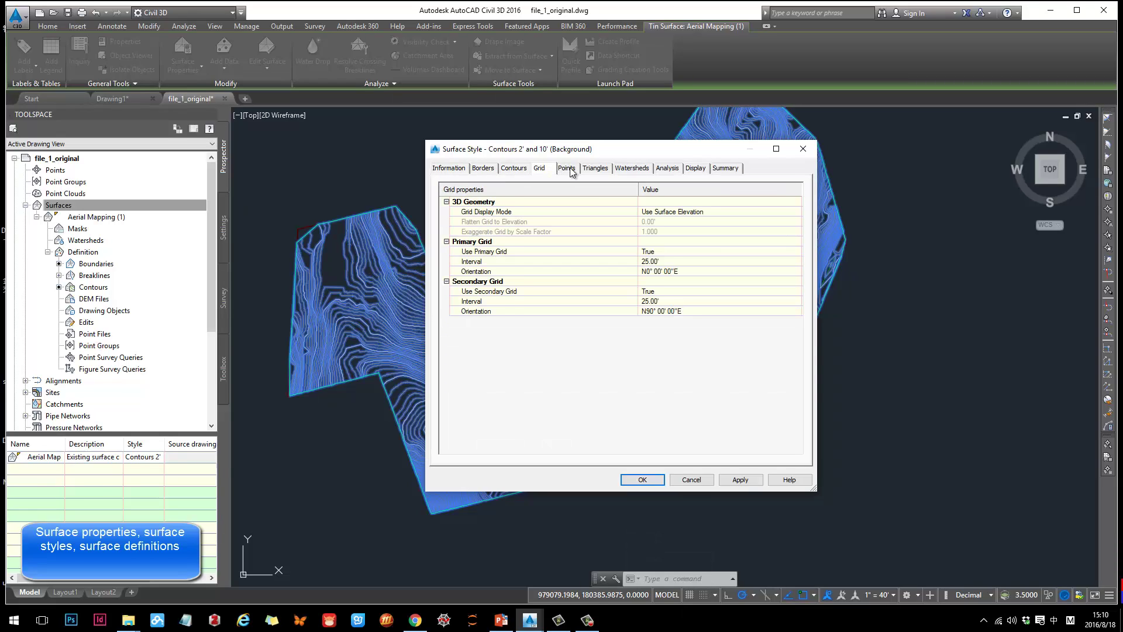
left_click(571, 172)
left_click(517, 172)
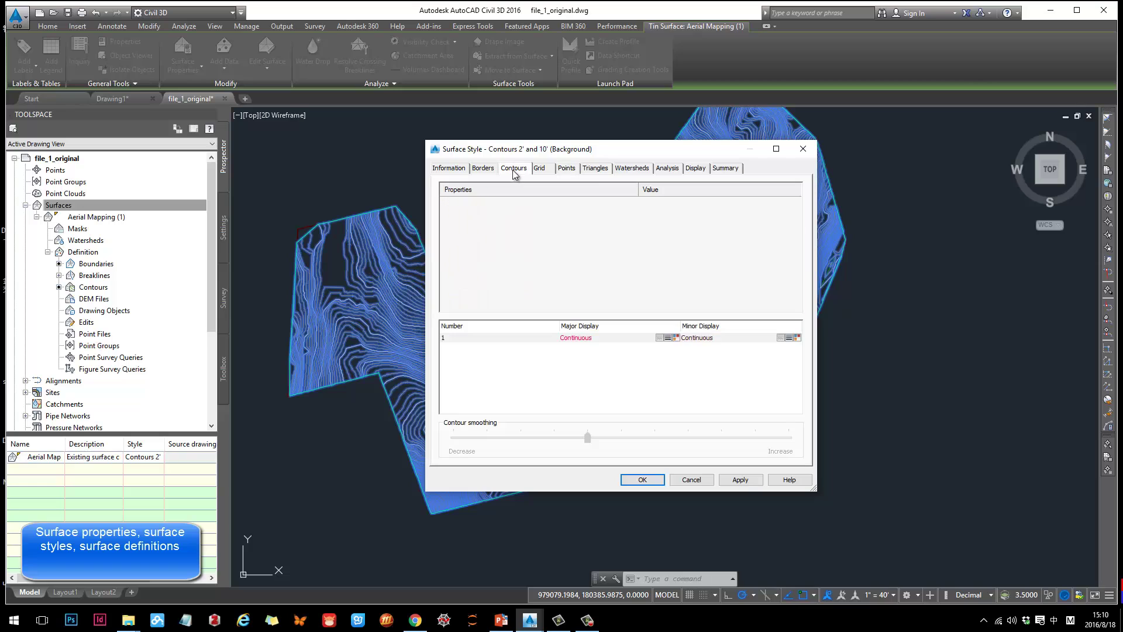
left_click(549, 171)
Go through the style's Contours, Borders, Grid, Points, Triangles, Watersheds and Analysis settings, keeping the surface in view
mouse_move(588, 151)
left_mouse_down()
mouse_move(887, 223)
mouse_move(620, 215)
left_mouse_up()
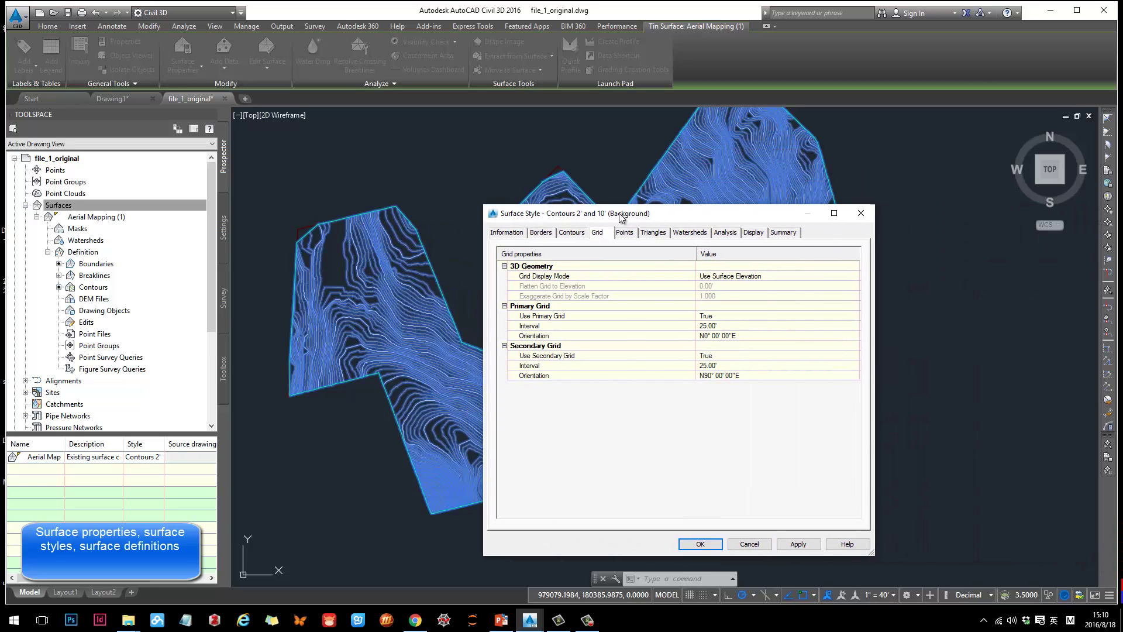
left_click(572, 233)
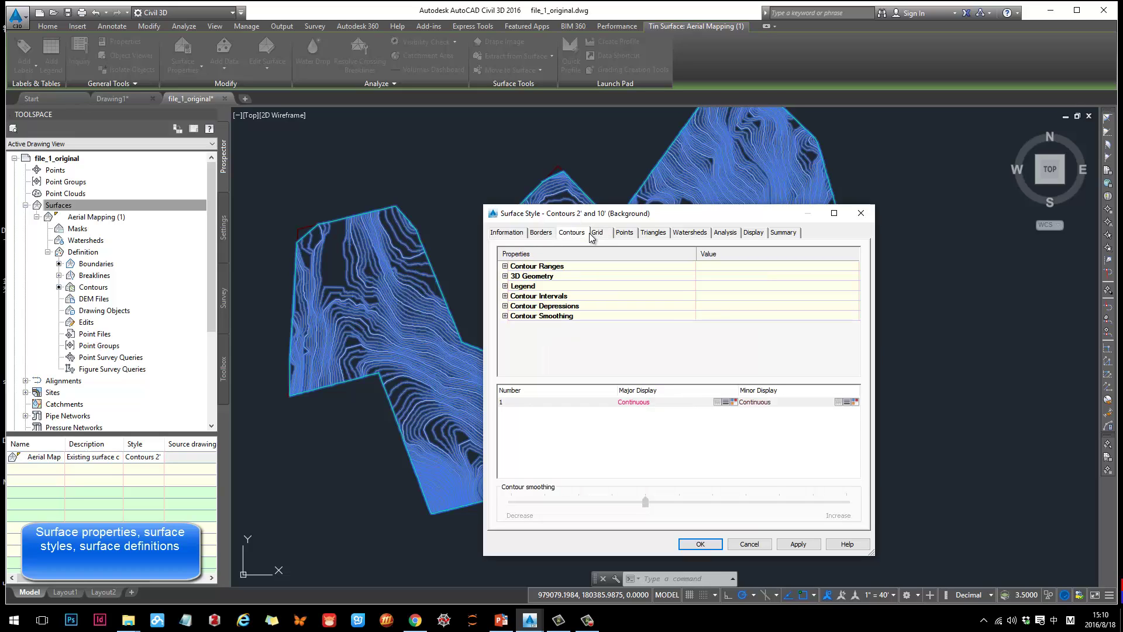
left_click(542, 233)
left_click(597, 233)
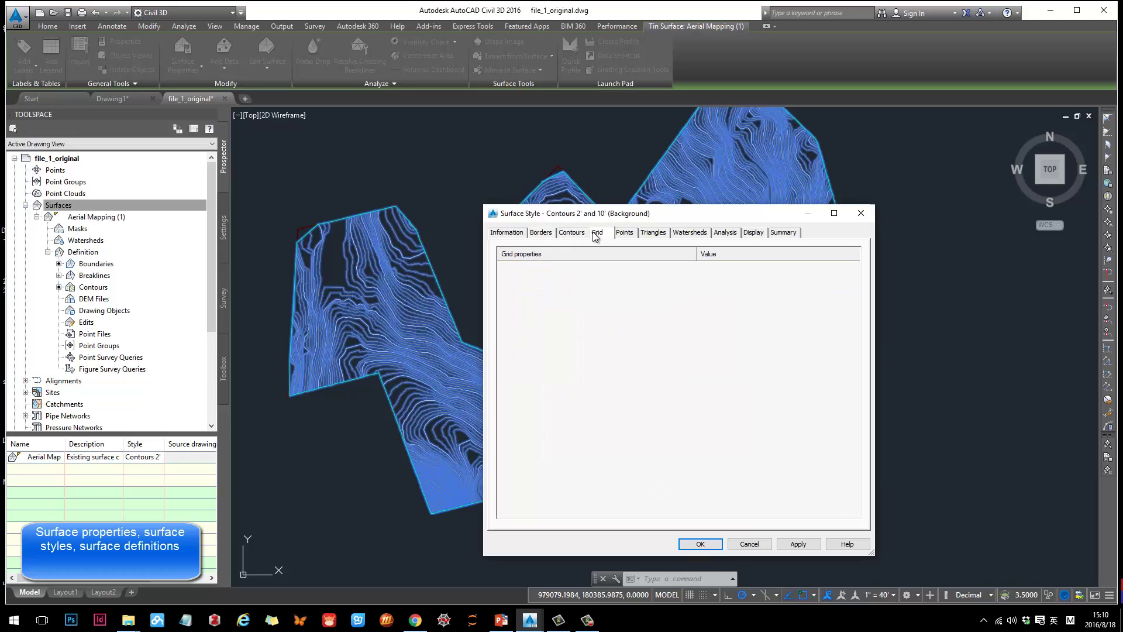
left_click(624, 232)
left_click(654, 233)
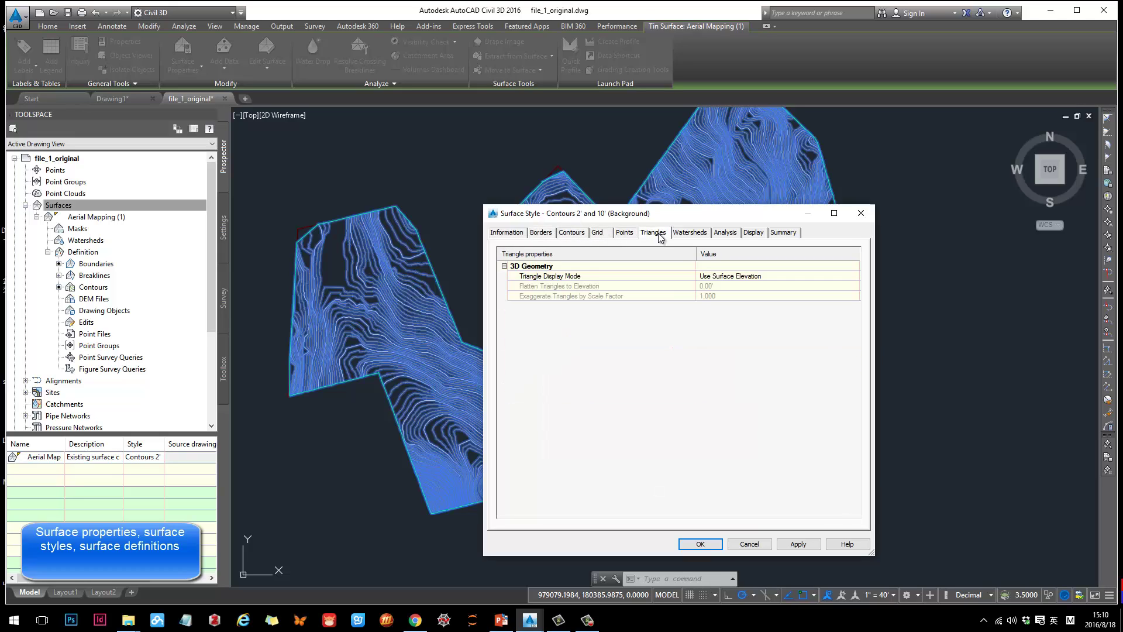
left_click(694, 235)
left_click(730, 237)
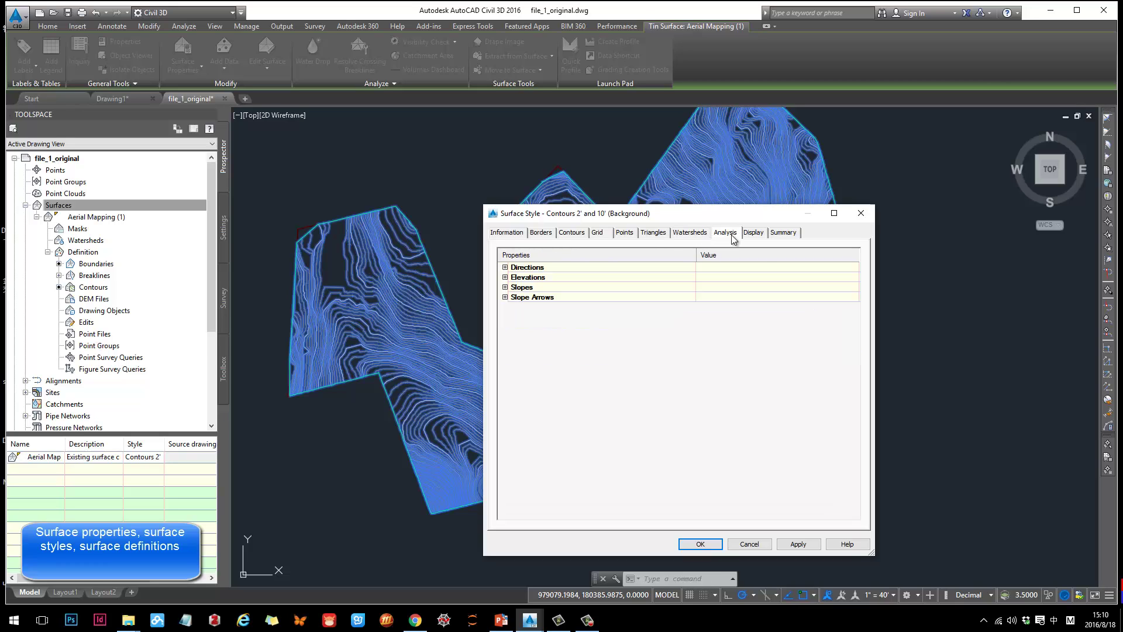
In the style's plan display settings, hide the Border, Major Contour and Minor Contour components one by one, applying each change
left_click(760, 236)
left_click_drag(620, 213, 778, 154)
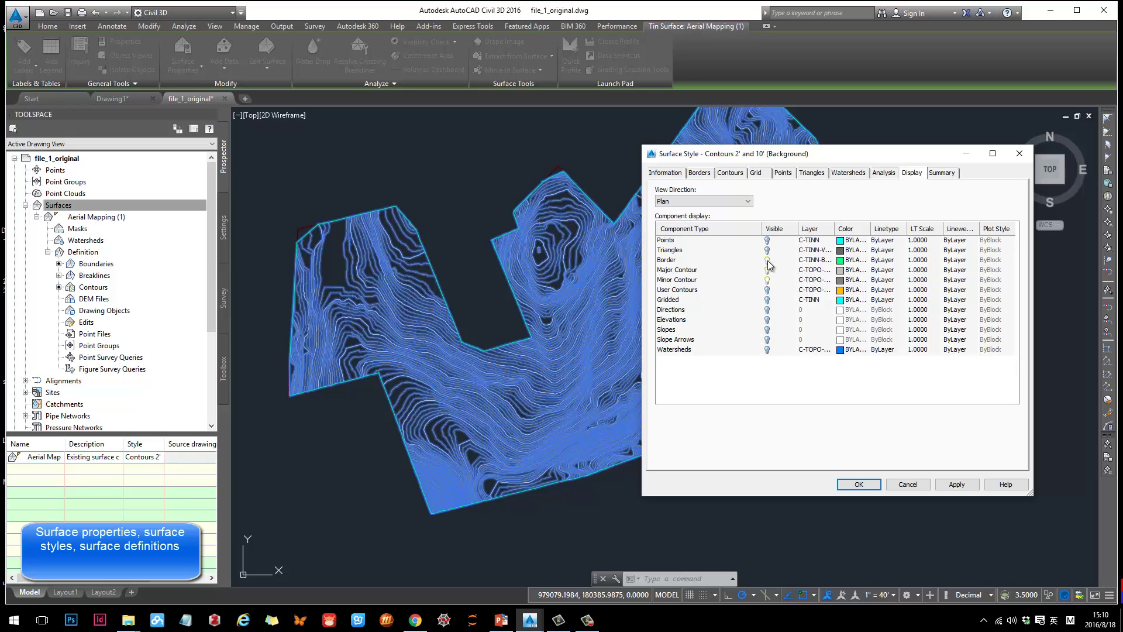
left_click_drag(803, 155, 898, 99)
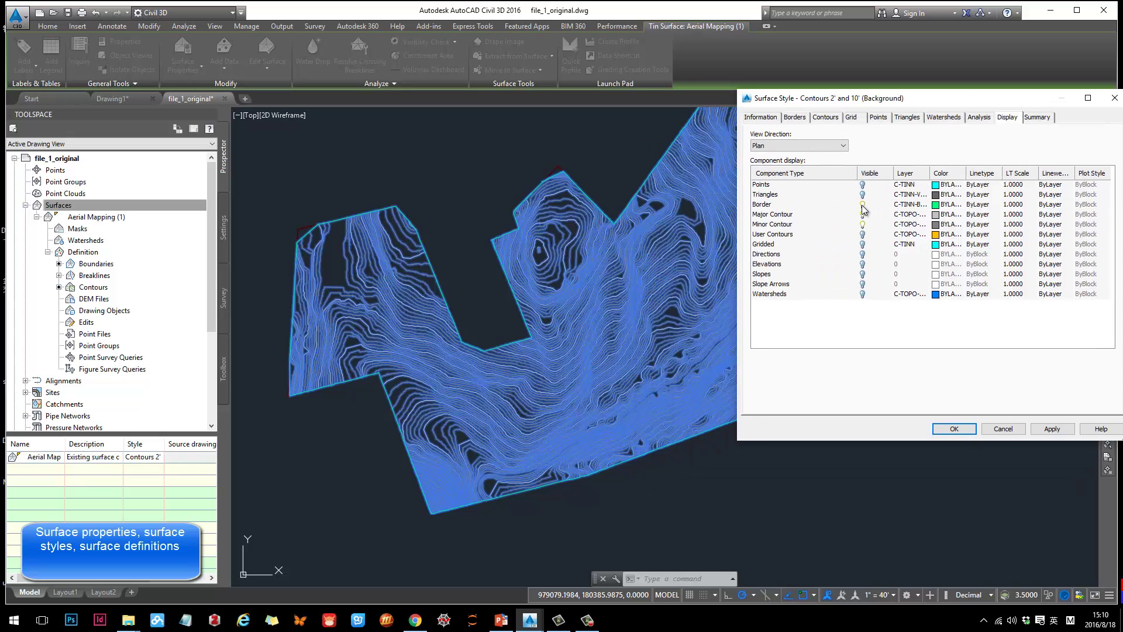
left_click(862, 205)
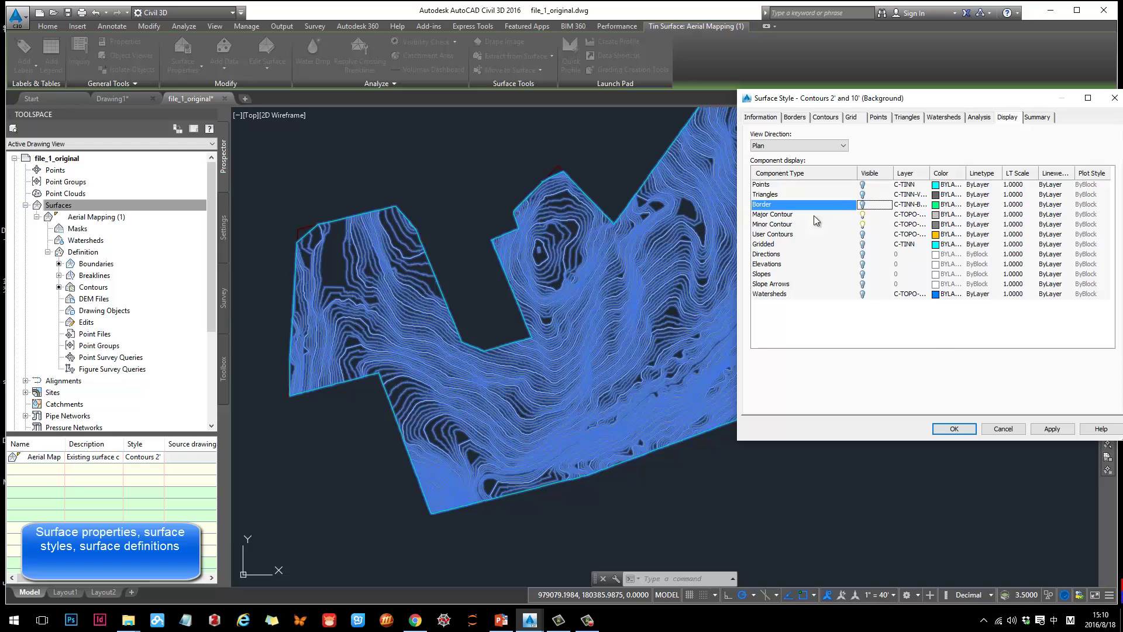
left_click(1052, 433)
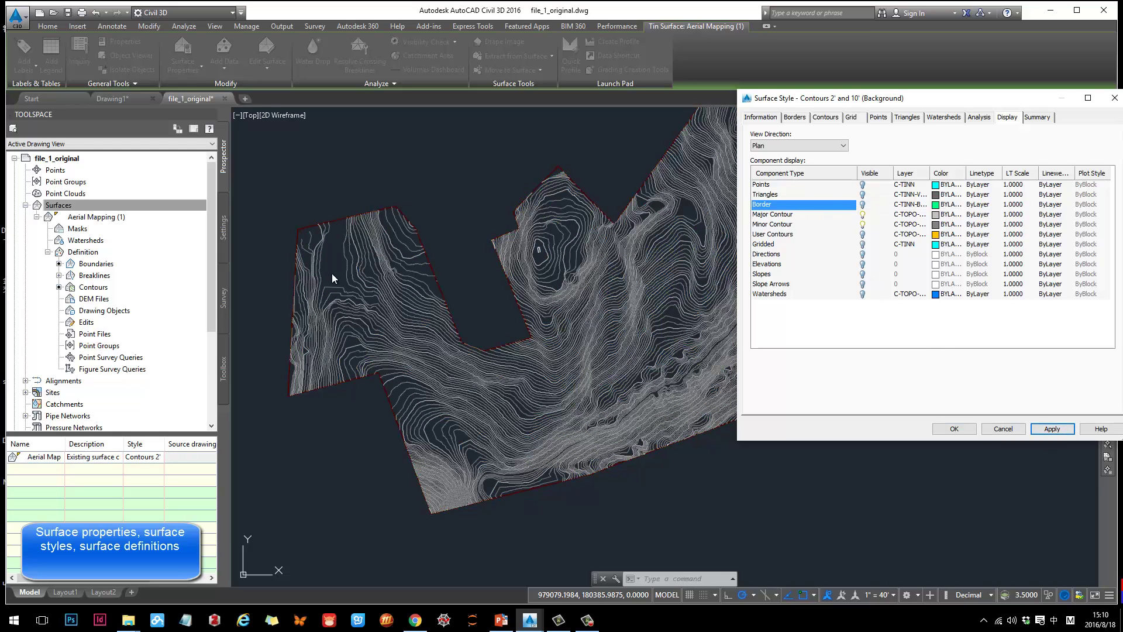
left_click(861, 215)
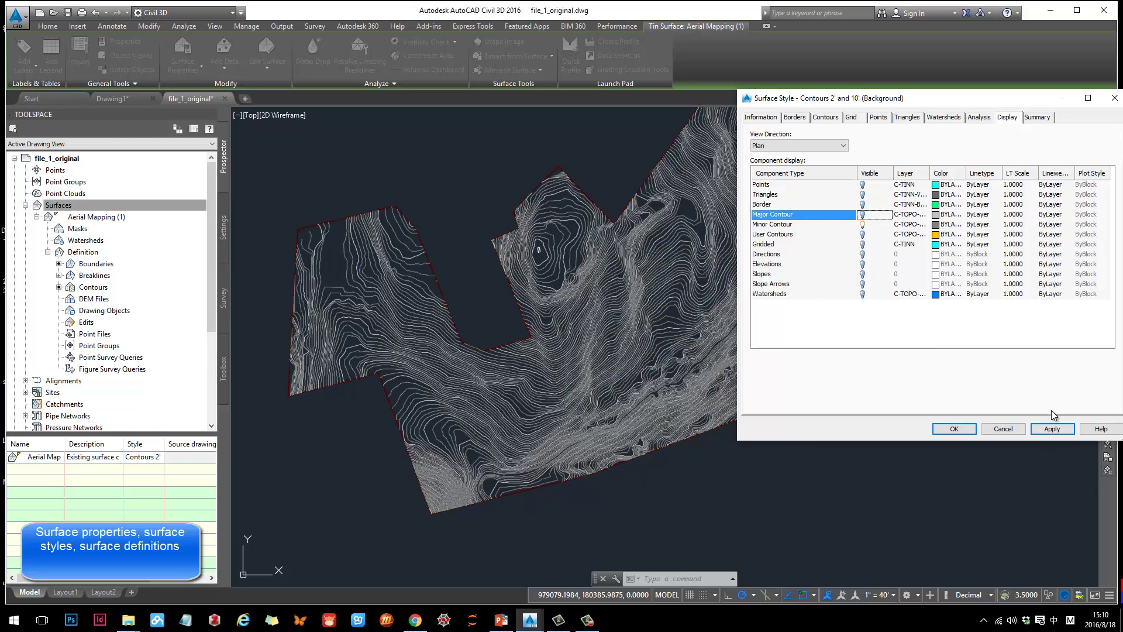
left_click(1052, 428)
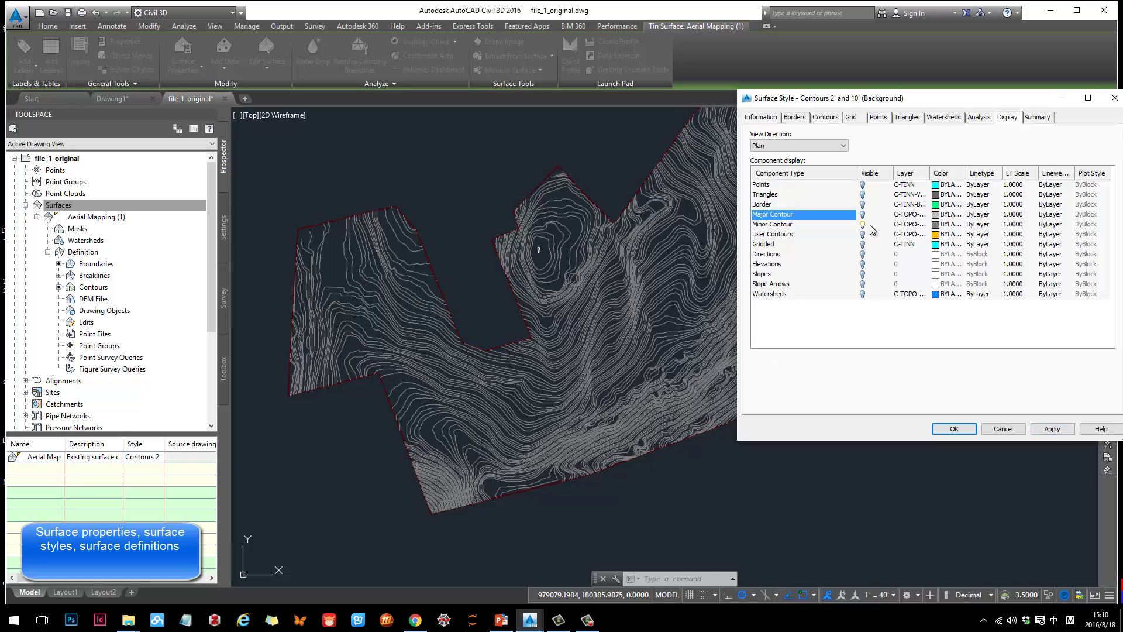
left_click(863, 225)
left_click(1051, 429)
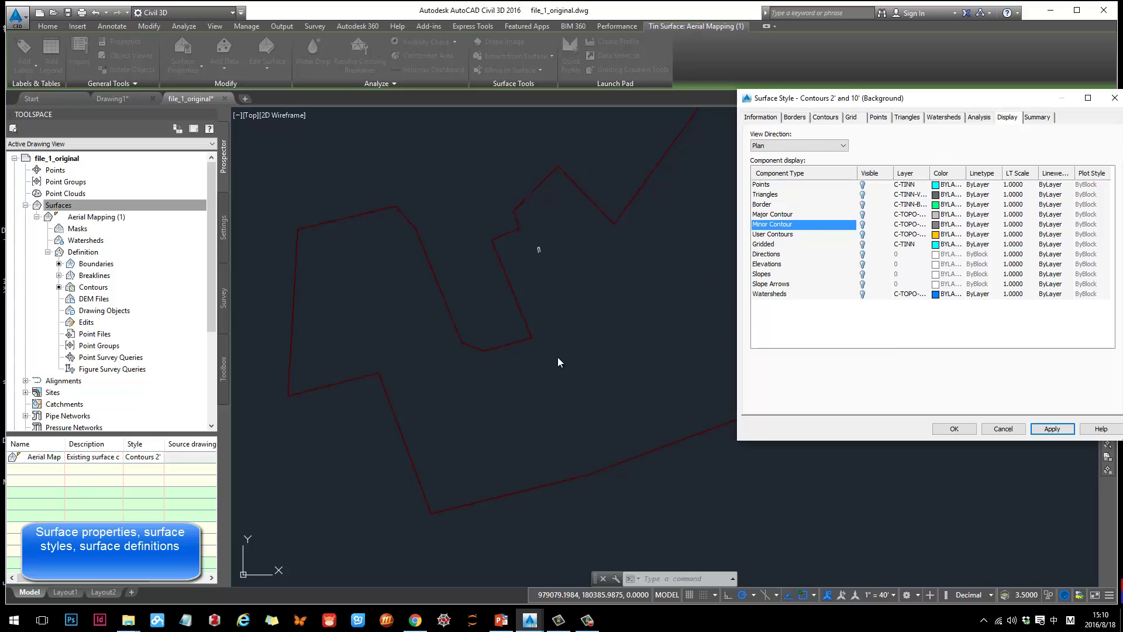
Make the Border and Triangles components visible in the surface style, apply each change, and close the style settings
left_click_drag(869, 97, 778, 112)
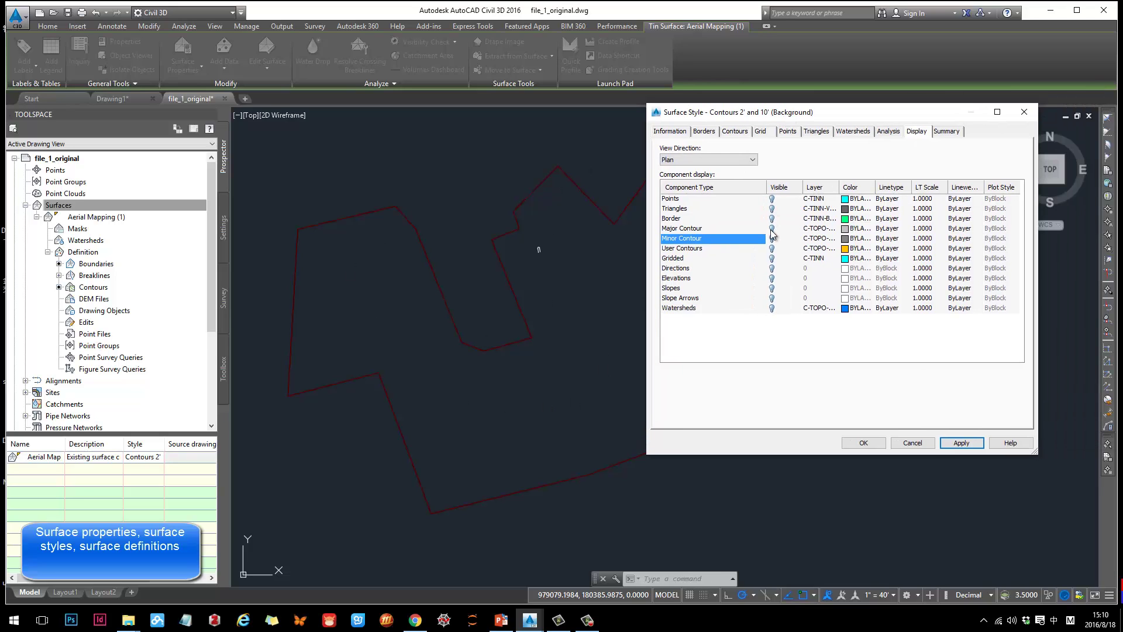
left_click(771, 219)
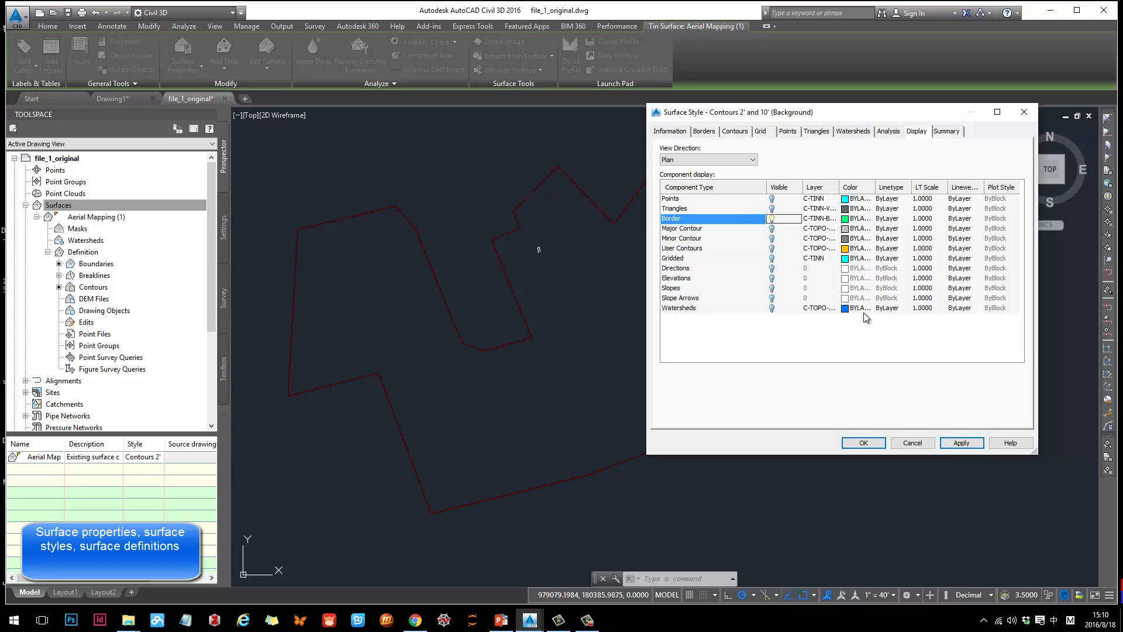
left_click(962, 444)
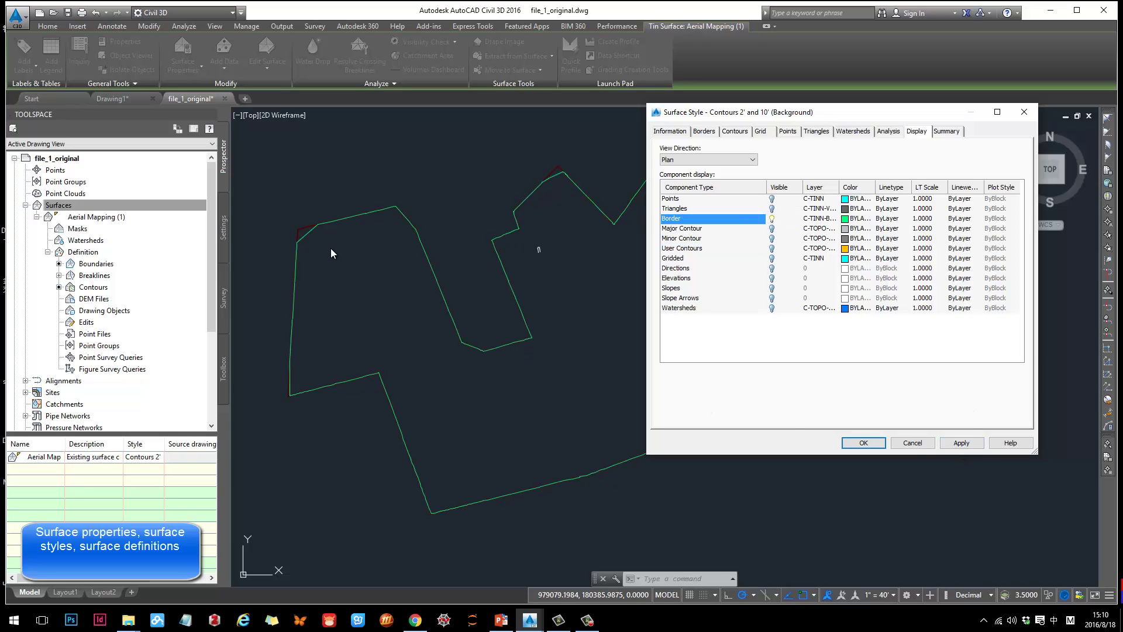
left_click(772, 209)
left_click(960, 445)
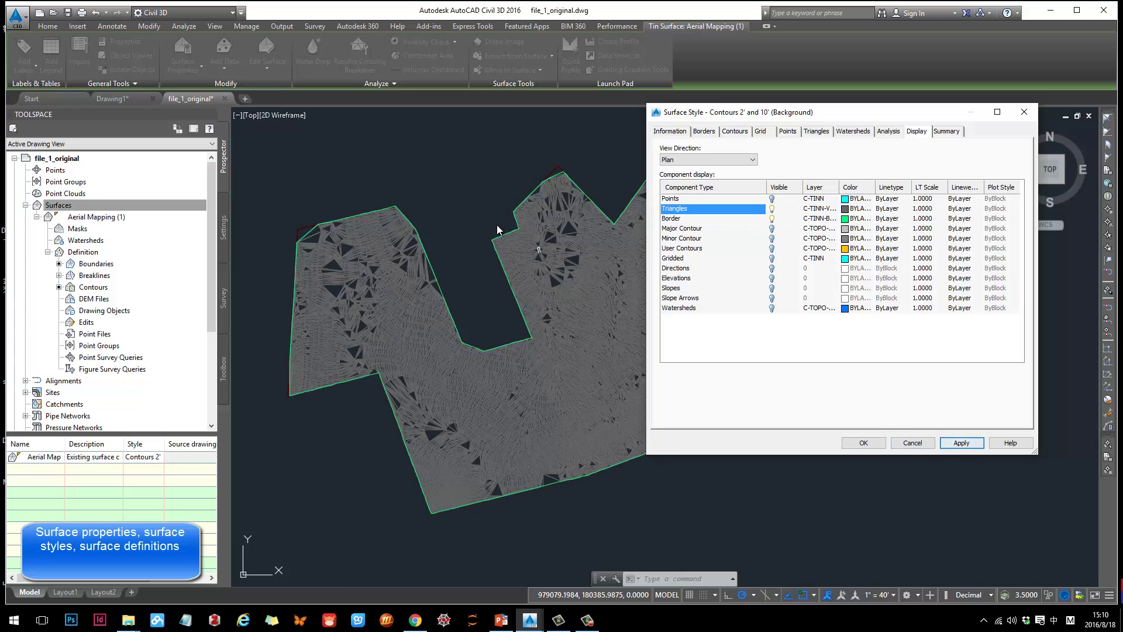
left_click(885, 445)
left_click(526, 258)
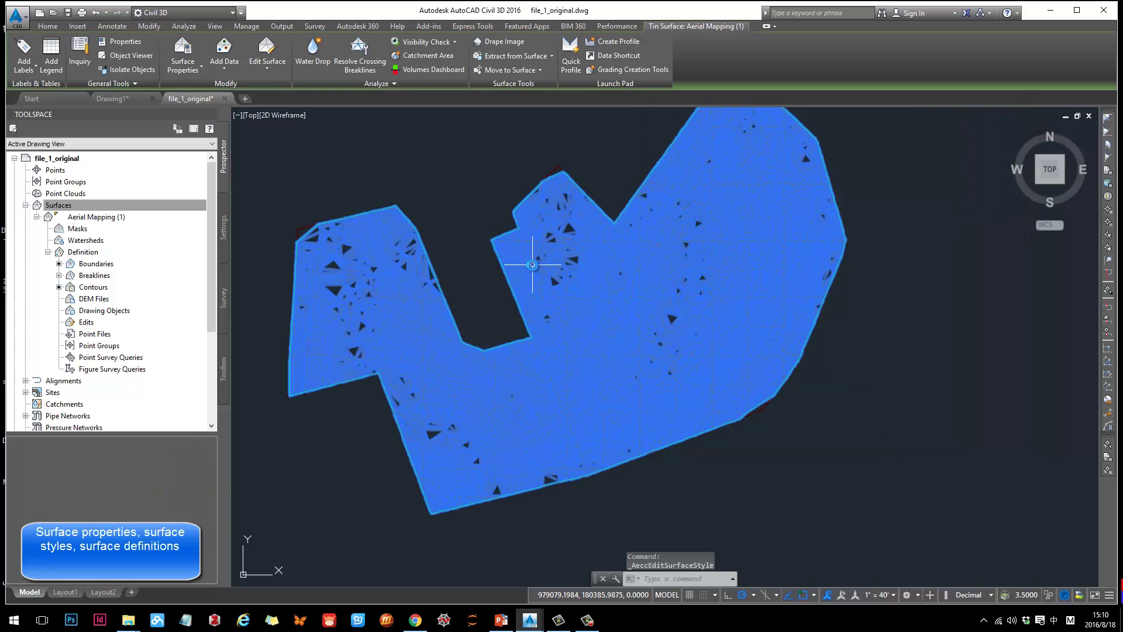
Examine the Aerial Mapping surface's triangulation along its outer boundary and across its interior
scroll(618, 256, "up", 5)
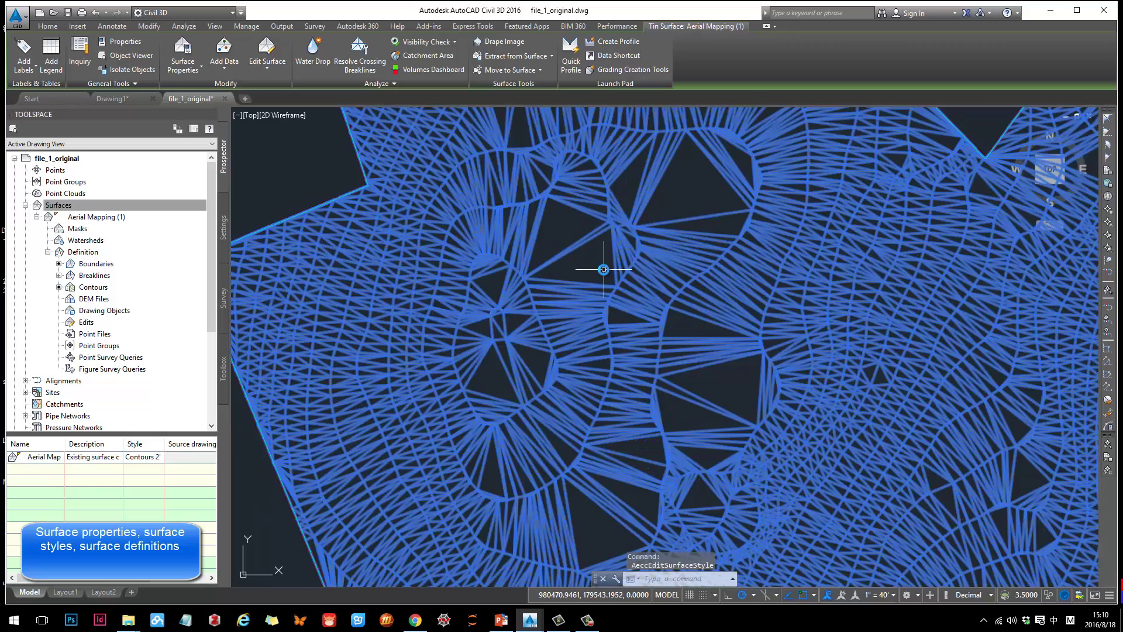
key("Escape")
scroll(615, 270, "down", 6)
mouse_move(616, 273)
middle_mouse_down()
mouse_move(614, 340)
mouse_move(669, 338)
mouse_move(543, 273)
middle_mouse_up()
scroll(619, 220, "up", 4)
scroll(626, 270, "up", 4)
scroll(585, 252, "up", 2)
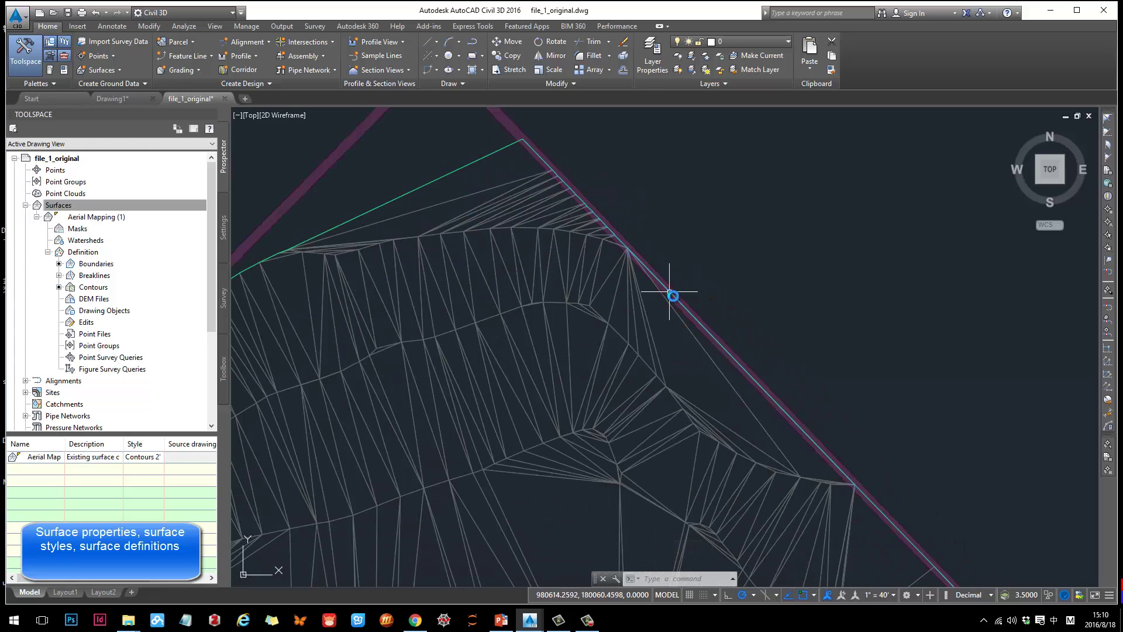
scroll(673, 293, "up", 3)
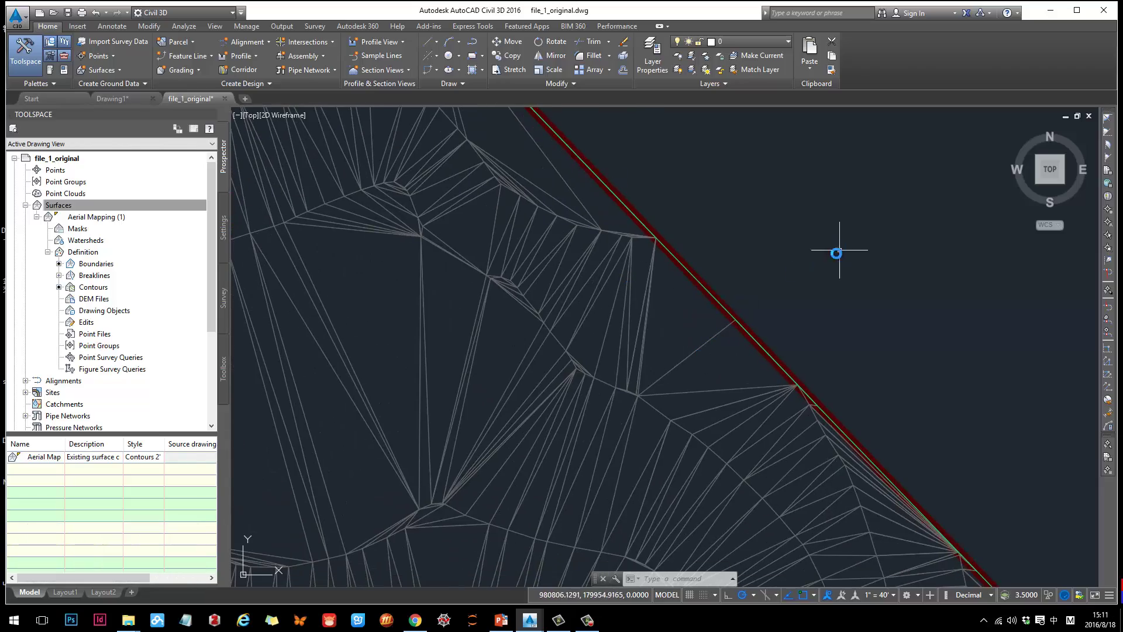
scroll(830, 256, "down", 5)
middle_click_drag(907, 326, 662, 219)
middle_click_drag(802, 306, 677, 233)
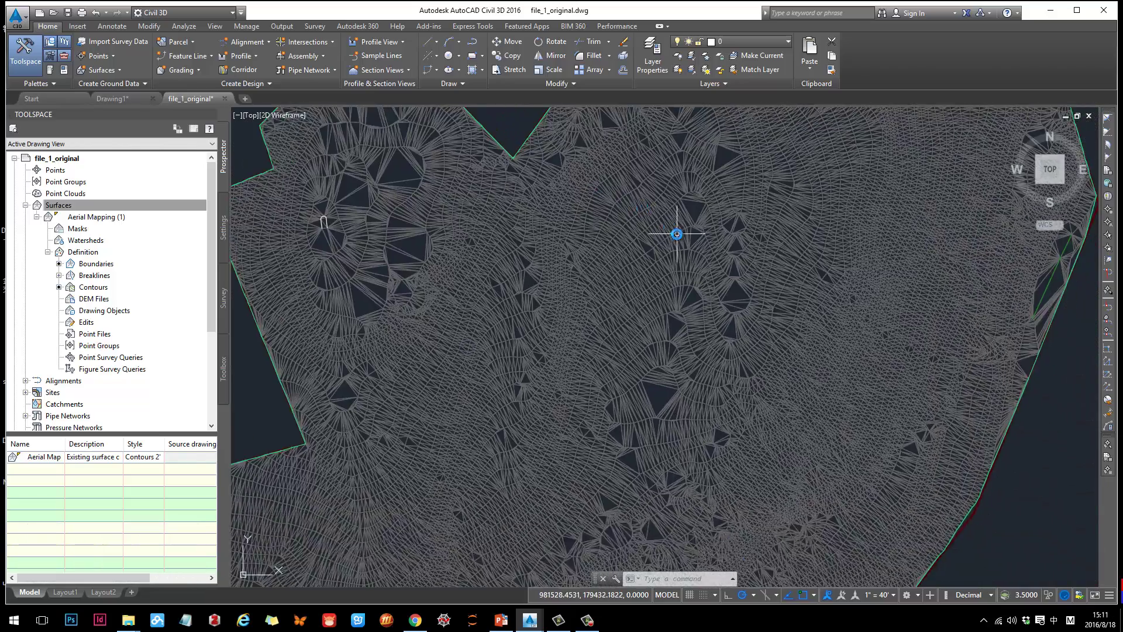
scroll(677, 235, "down", 2)
middle_click_drag(644, 305, 802, 218)
scroll(778, 351, "down", 3)
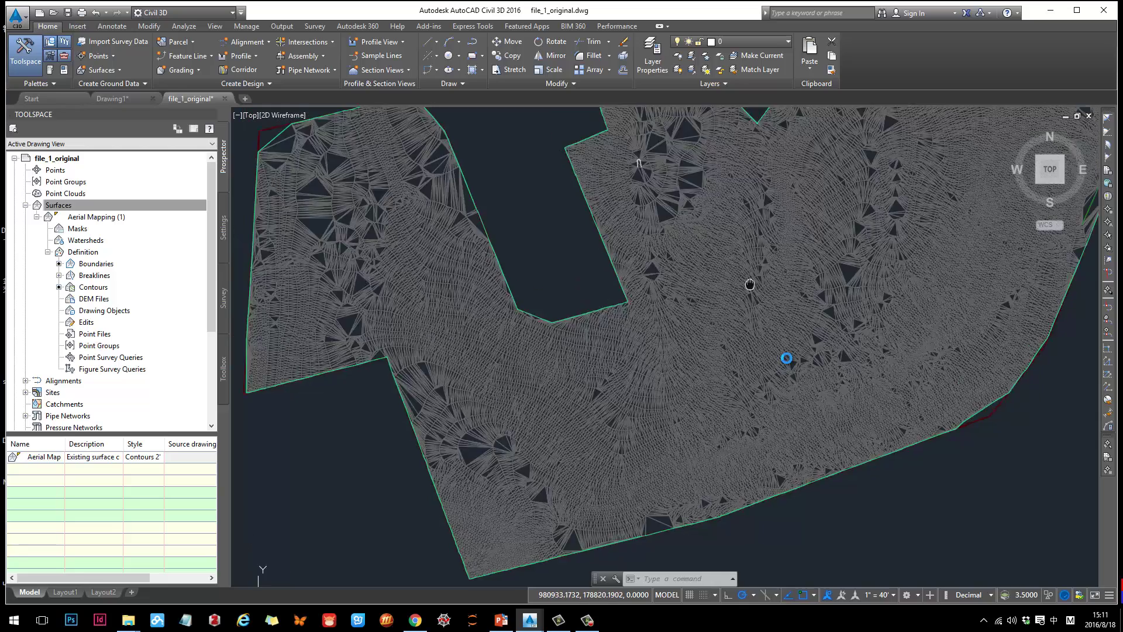
middle_click_drag(873, 283, 751, 271)
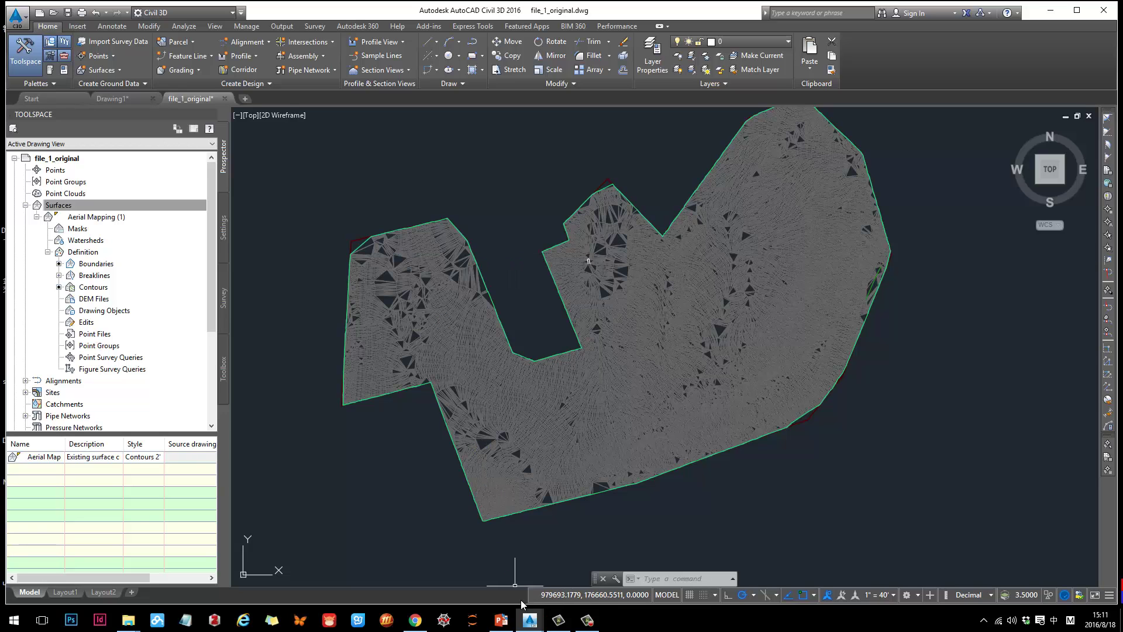
Inspect the large triangles in the surface's northern lobe beside the notch
left_click(502, 623)
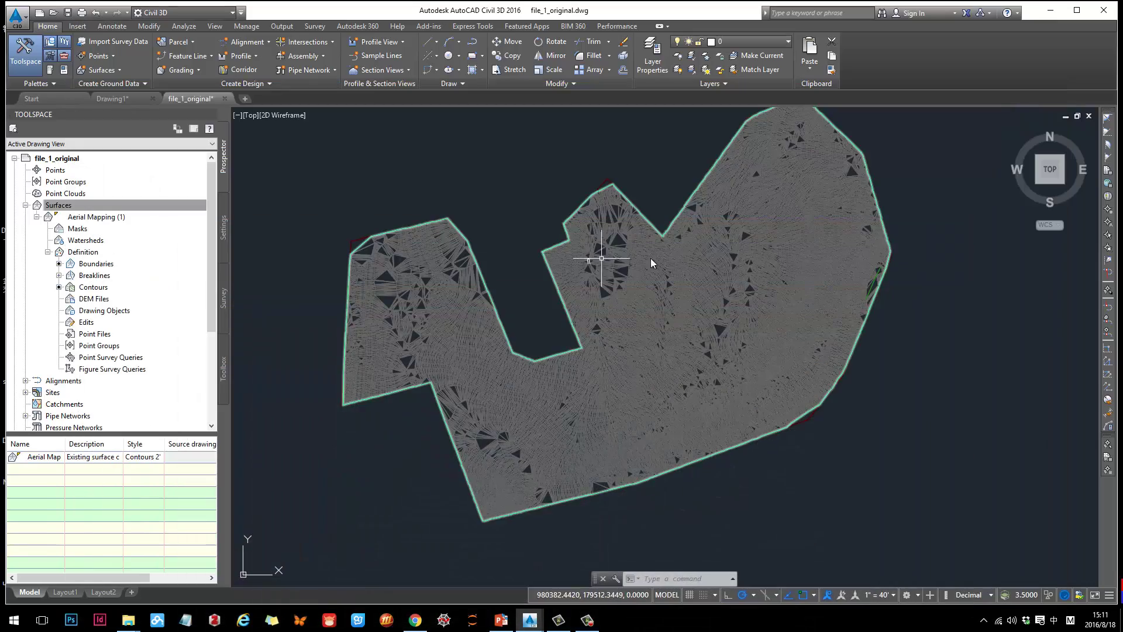
scroll(667, 272, "up", 5)
middle_click_drag(585, 274, 614, 321)
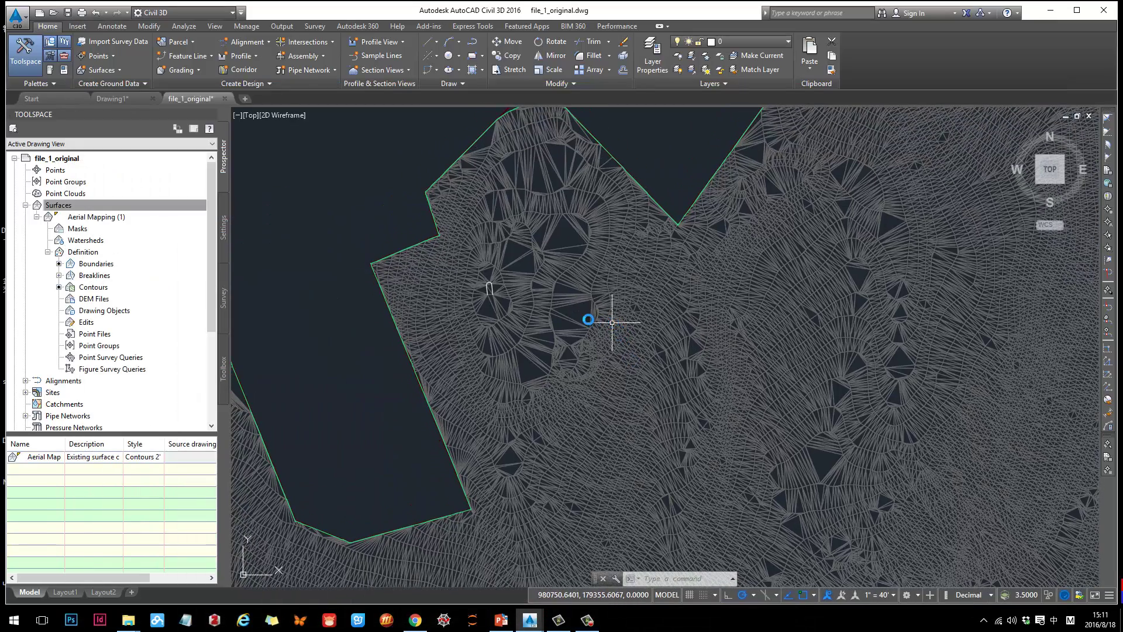
middle_click_drag(539, 293, 581, 336)
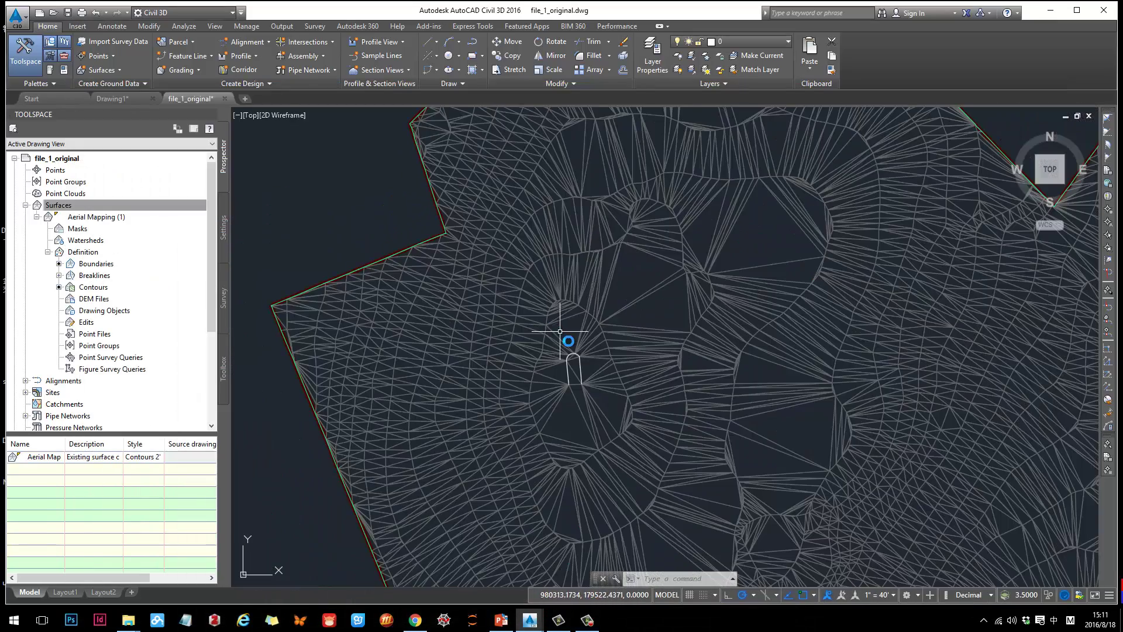
scroll(574, 353, "down", 2)
Select the Outer boundary in the Aerial Mapping surface's definition, and zoom and pan the view to it
left_click(87, 276)
left_click(84, 264)
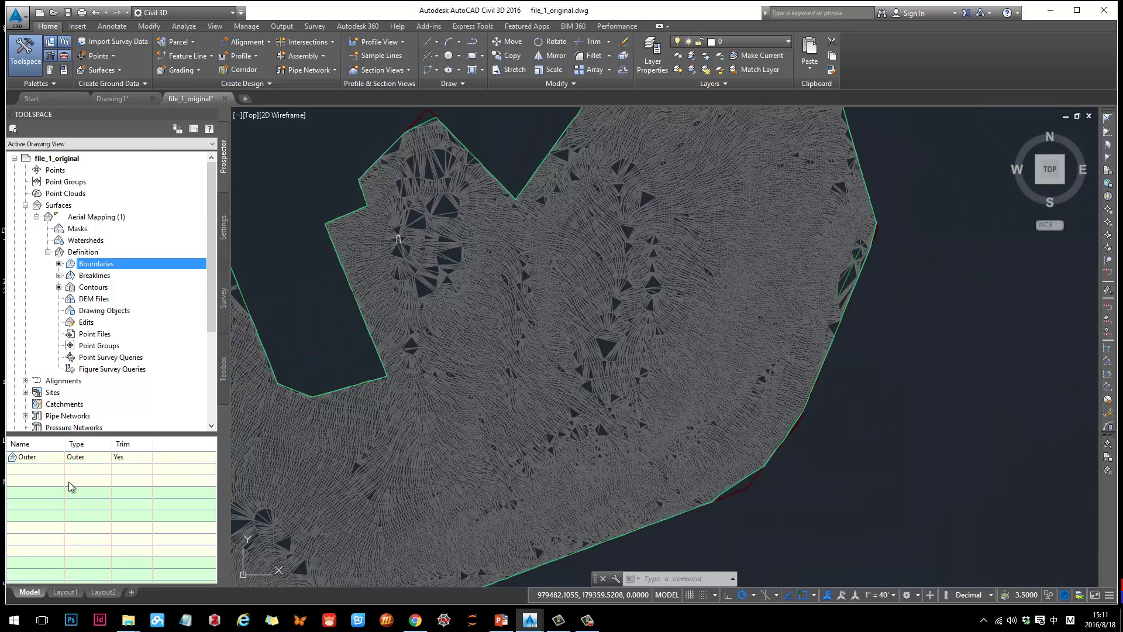
left_click(28, 459)
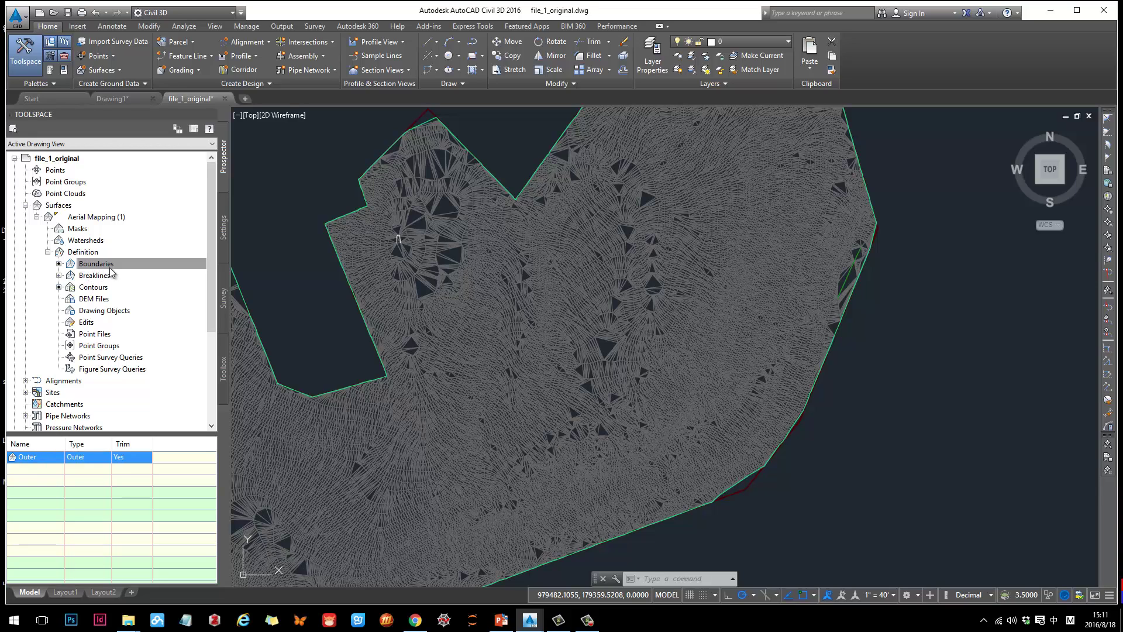
right_click(30, 464)
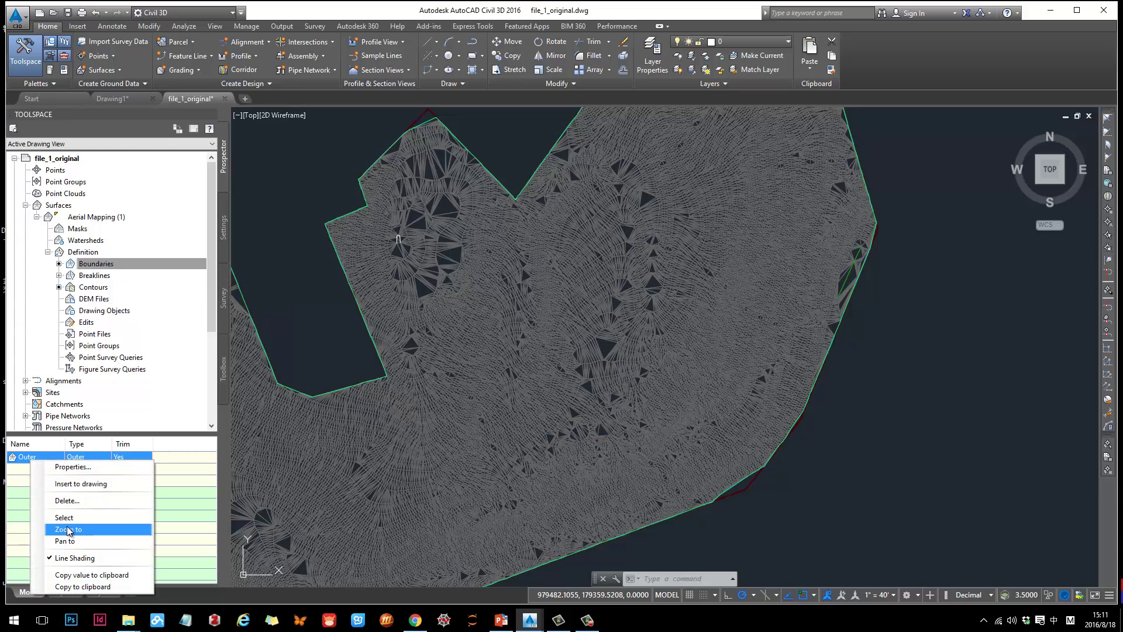
left_click(68, 528)
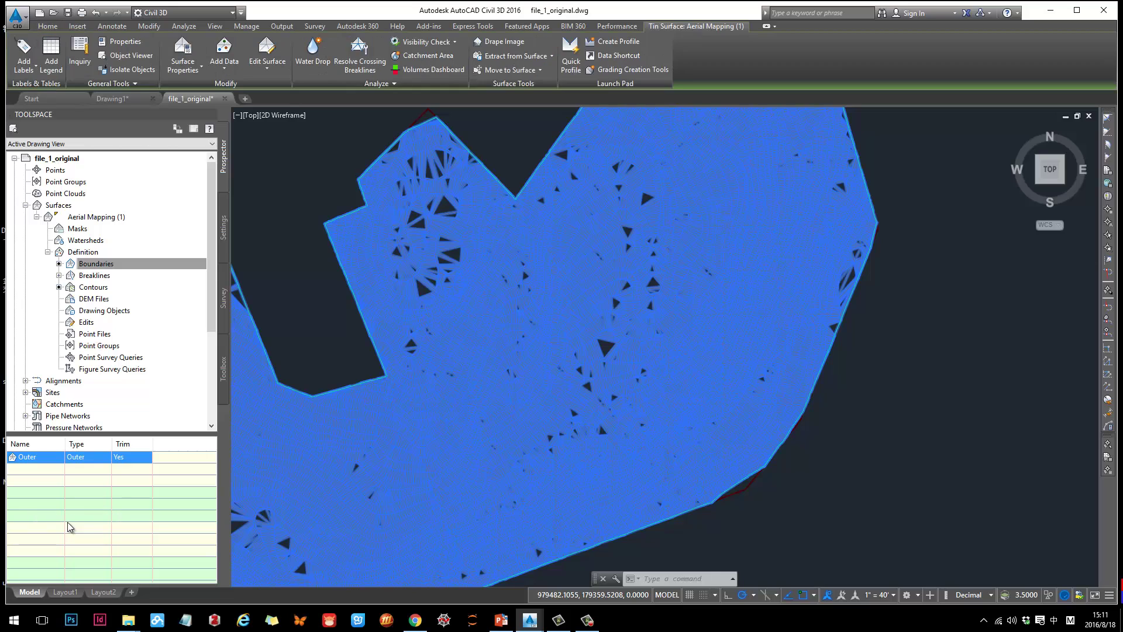
right_click(35, 465)
left_click(61, 522)
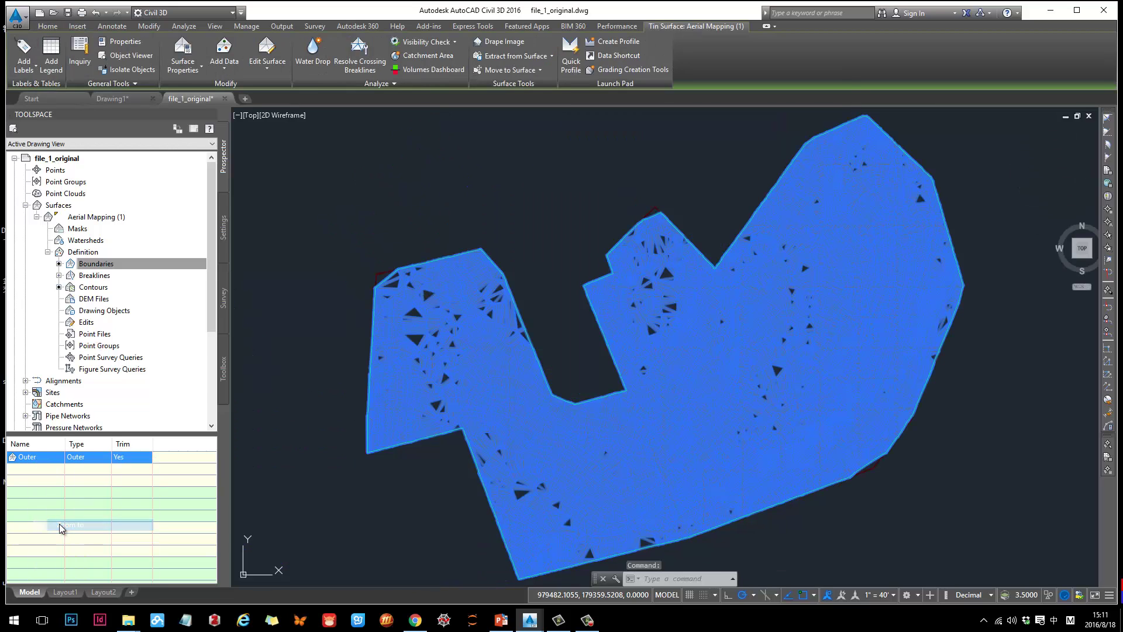
right_click(42, 462)
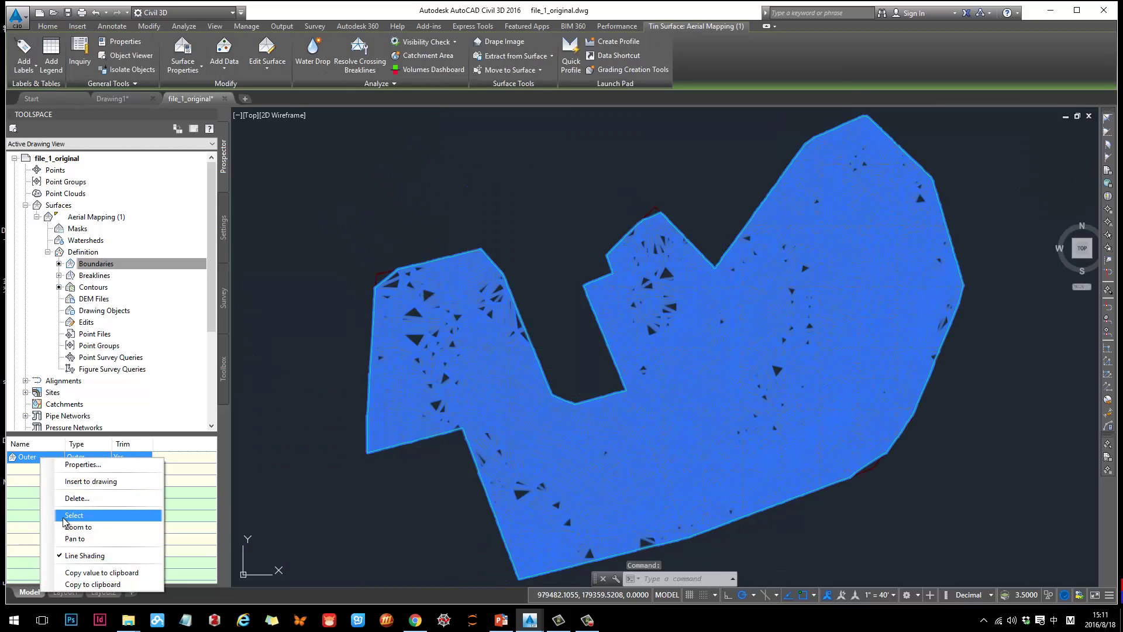
left_click(97, 538)
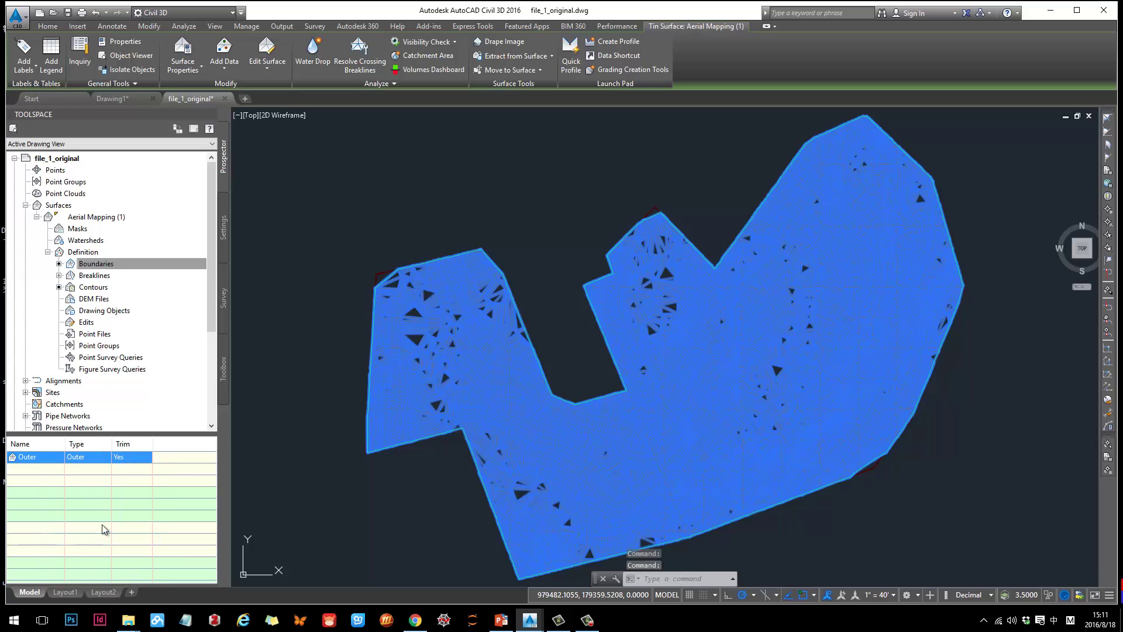
Select Breakline set2 in the surface definition, zoom to it in the drawing and clear the selection
left_click(97, 277)
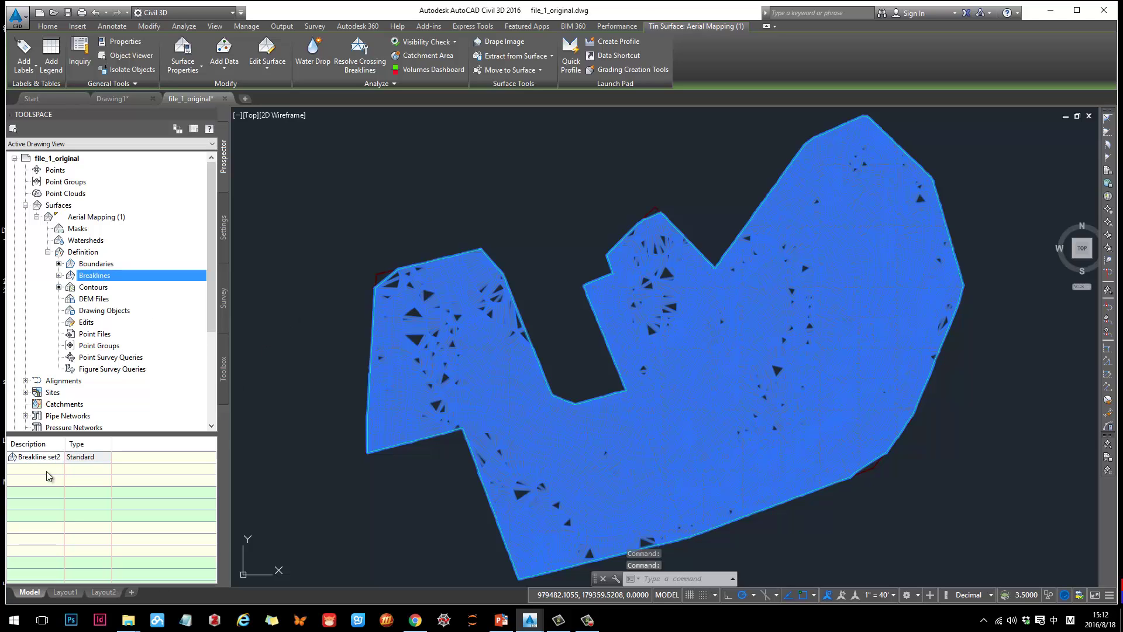
left_click(38, 458)
right_click(38, 458)
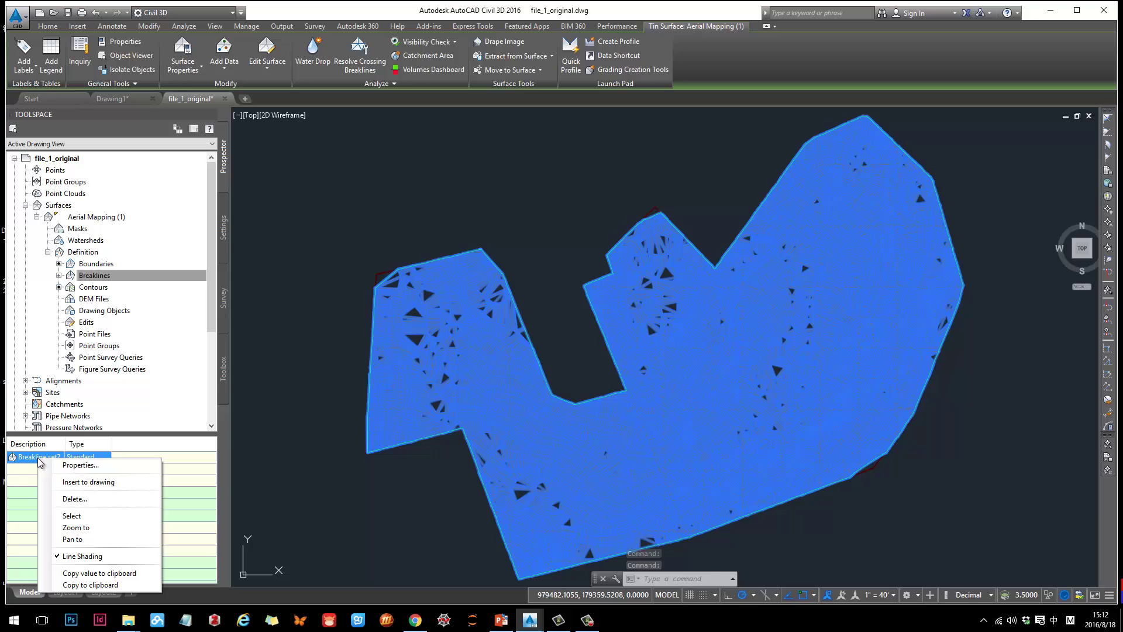
left_click(81, 515)
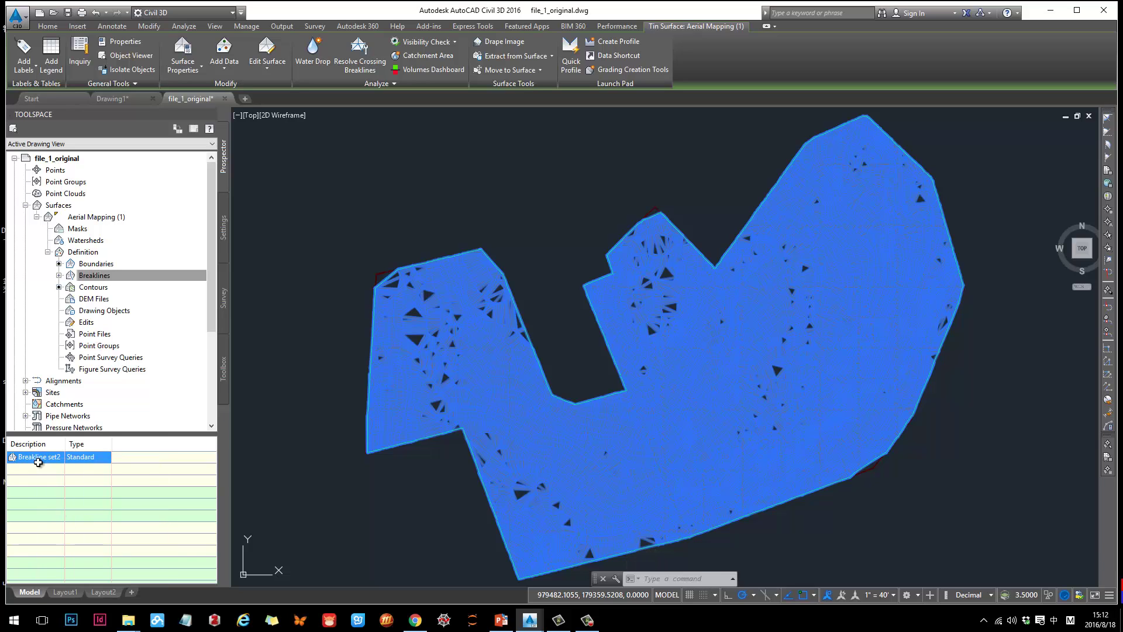
right_click(38, 461)
left_click(80, 532)
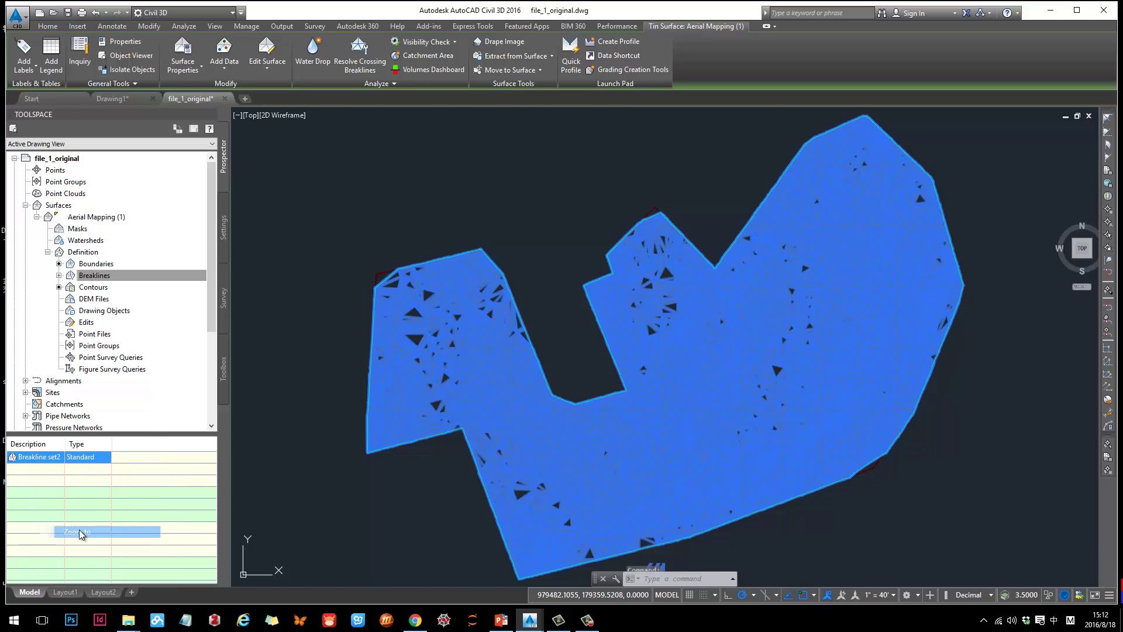
key("Escape")
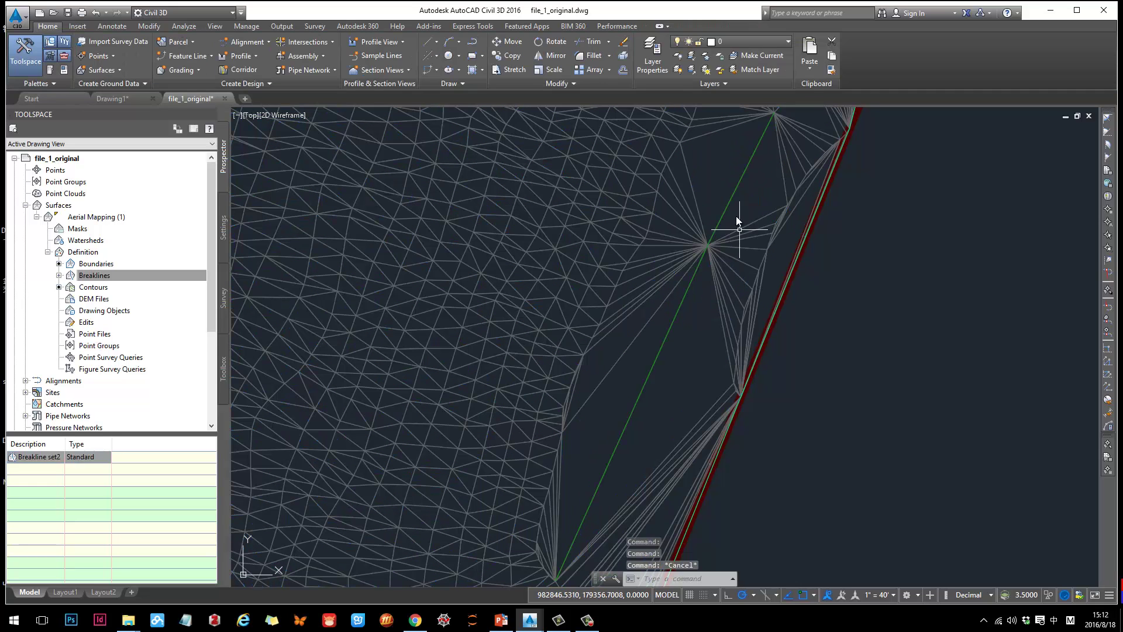
Select the green feature line near the surface's eastern edge and examine how the triangles connect to its vertices
left_click(728, 204)
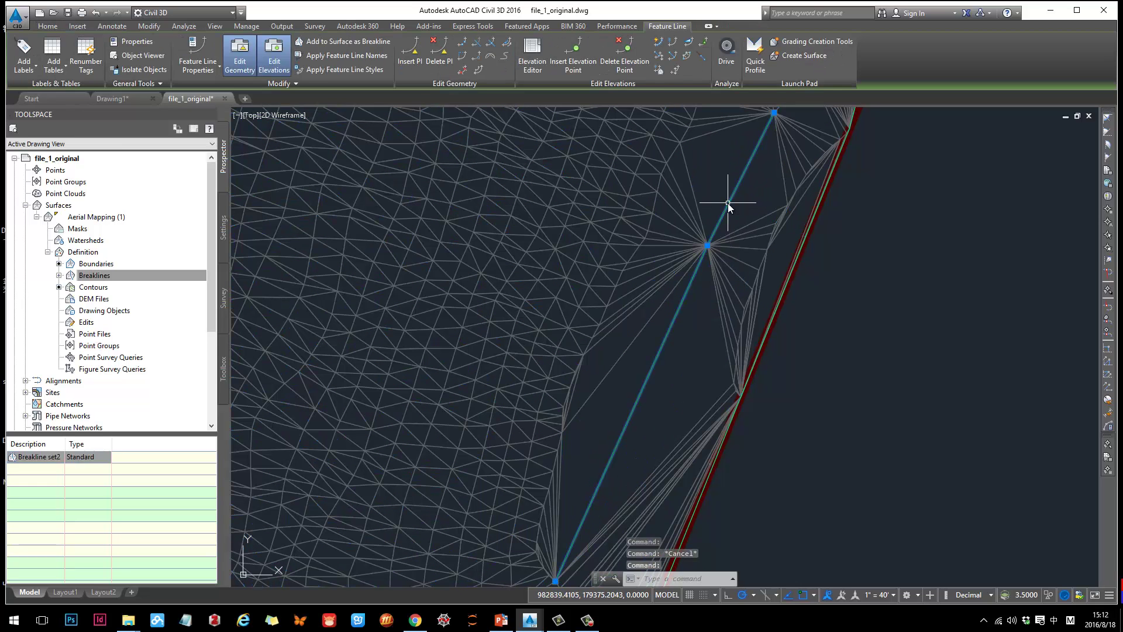
key("Escape")
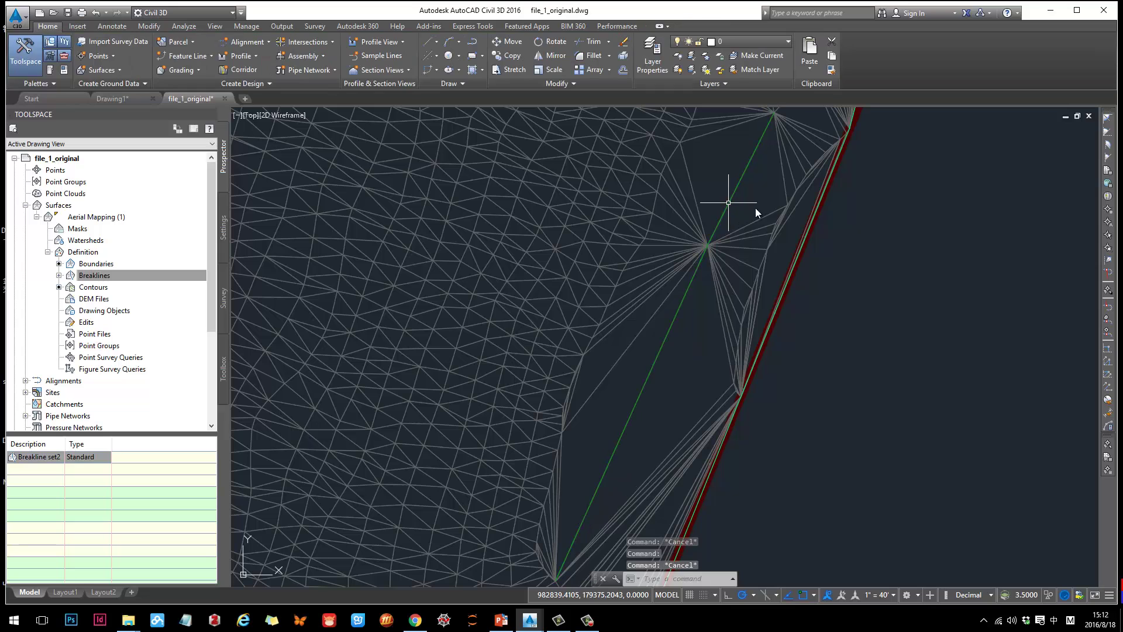
left_click(741, 180)
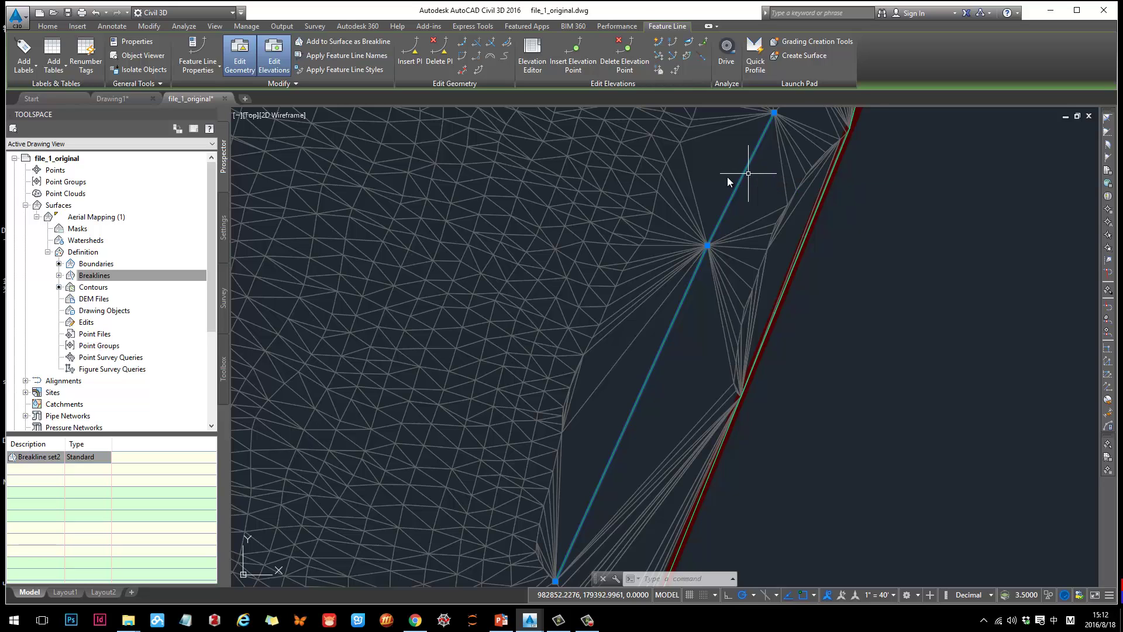
scroll(651, 271, "down", 2)
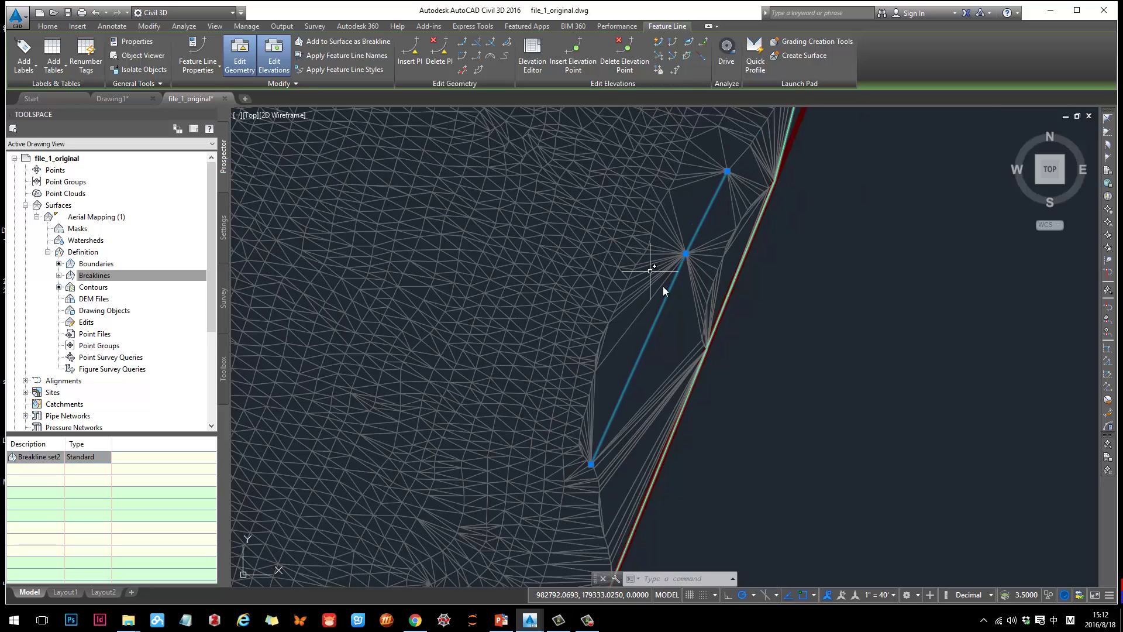
middle_click_drag(650, 271, 602, 263)
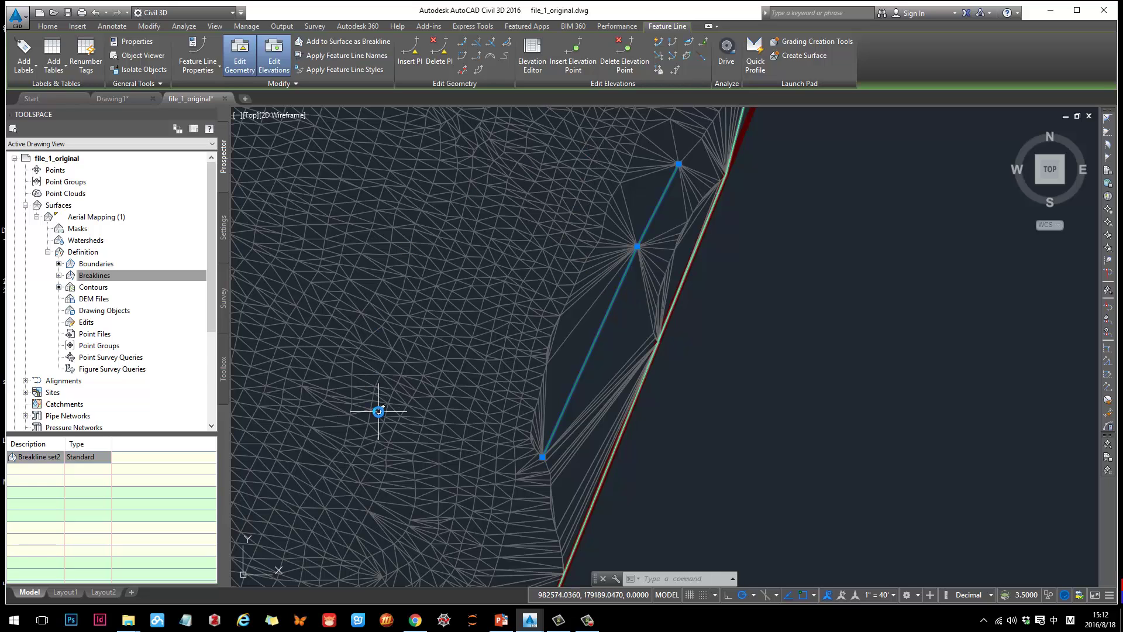
scroll(669, 216, "up", 2)
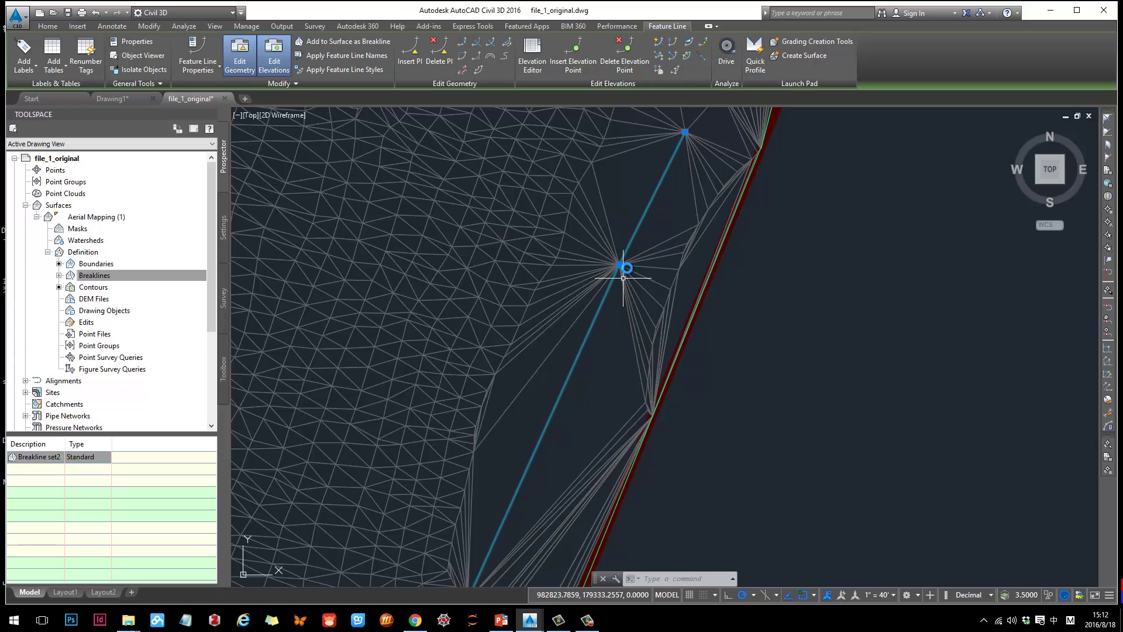
middle_click_drag(623, 278, 528, 375)
scroll(584, 227, "up", 3)
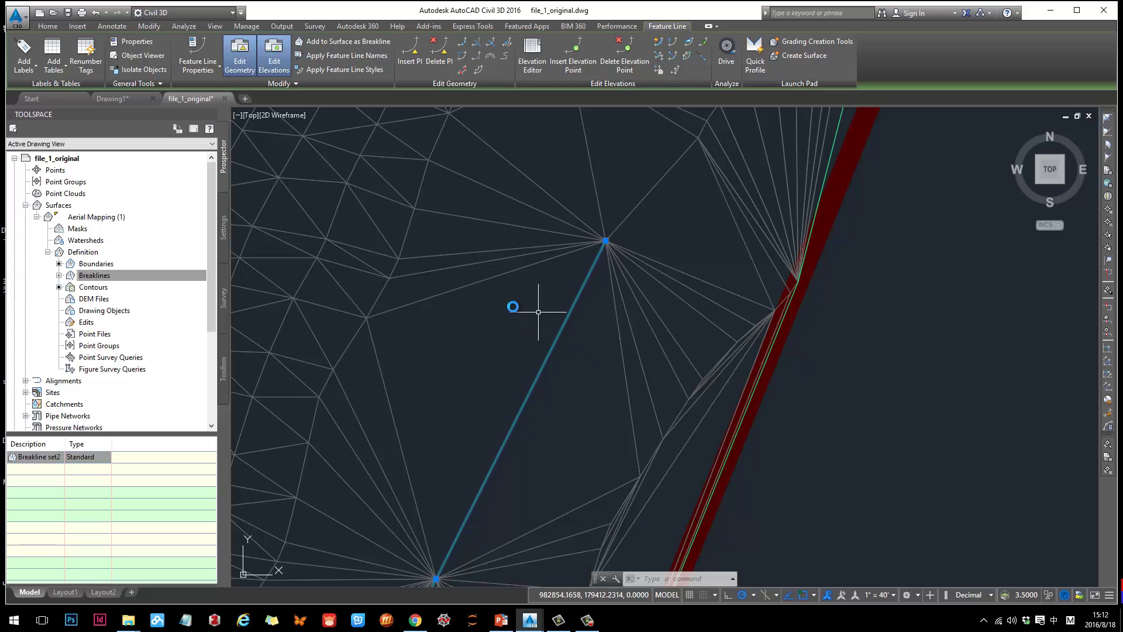
scroll(576, 332, "down", 4)
mouse_move(532, 404)
middle_mouse_down()
mouse_move(697, 258)
mouse_move(704, 238)
middle_mouse_up()
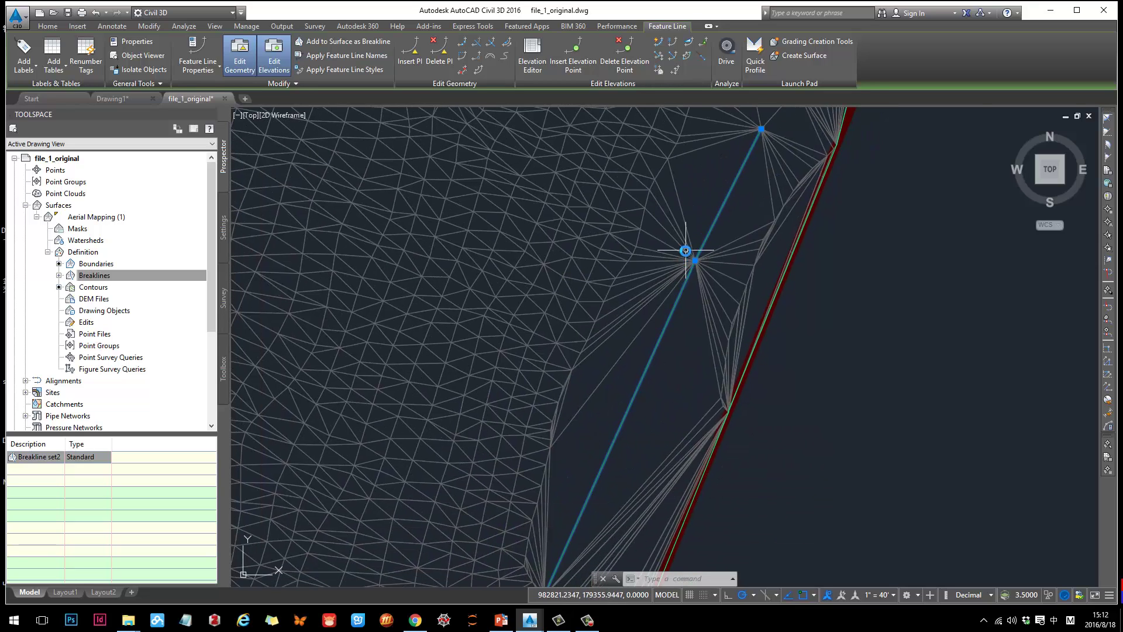
middle_click_drag(646, 391, 614, 227)
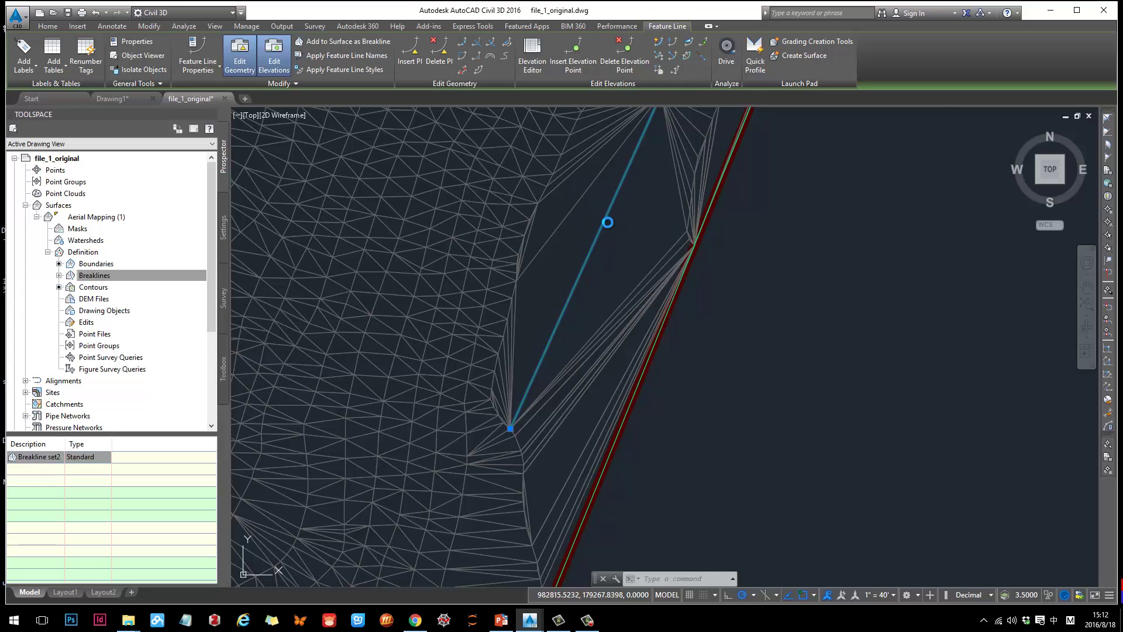
left_click(614, 241)
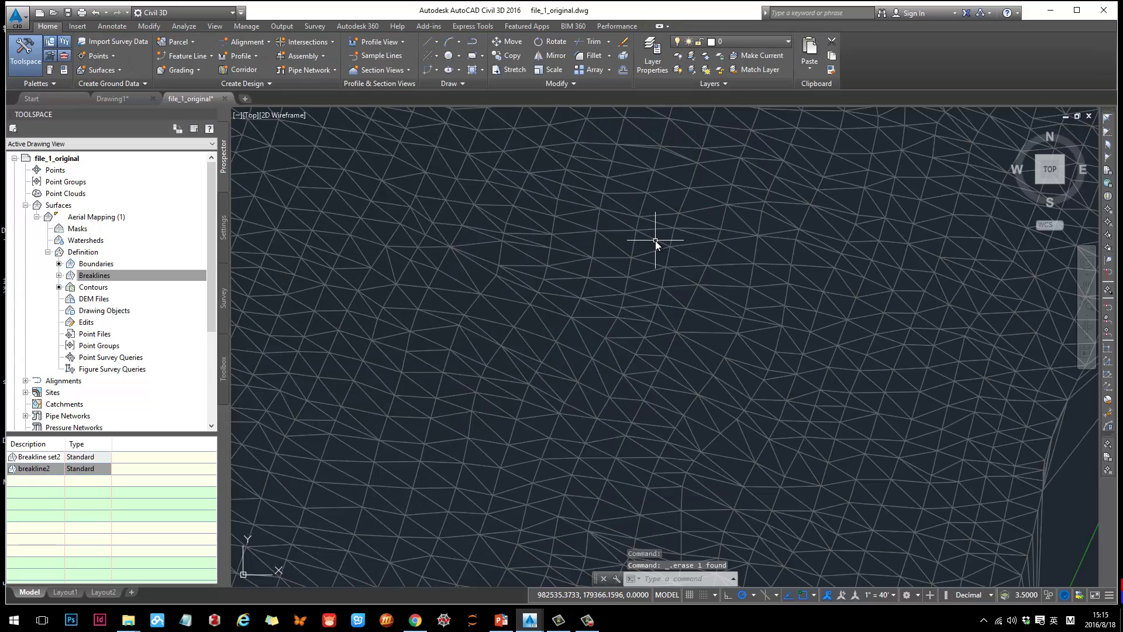
Draw a single diagonal line running southwest to northeast on the surface, west of the green feature line at its eastern edge
scroll(679, 243, "down", 3)
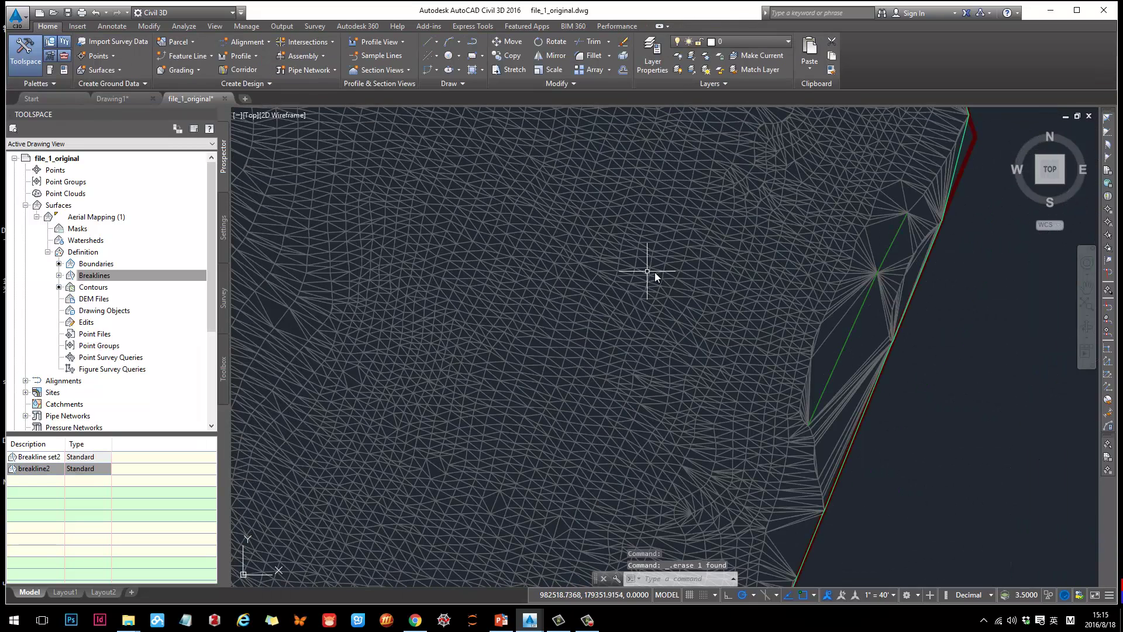
middle_click_drag(591, 223, 579, 255)
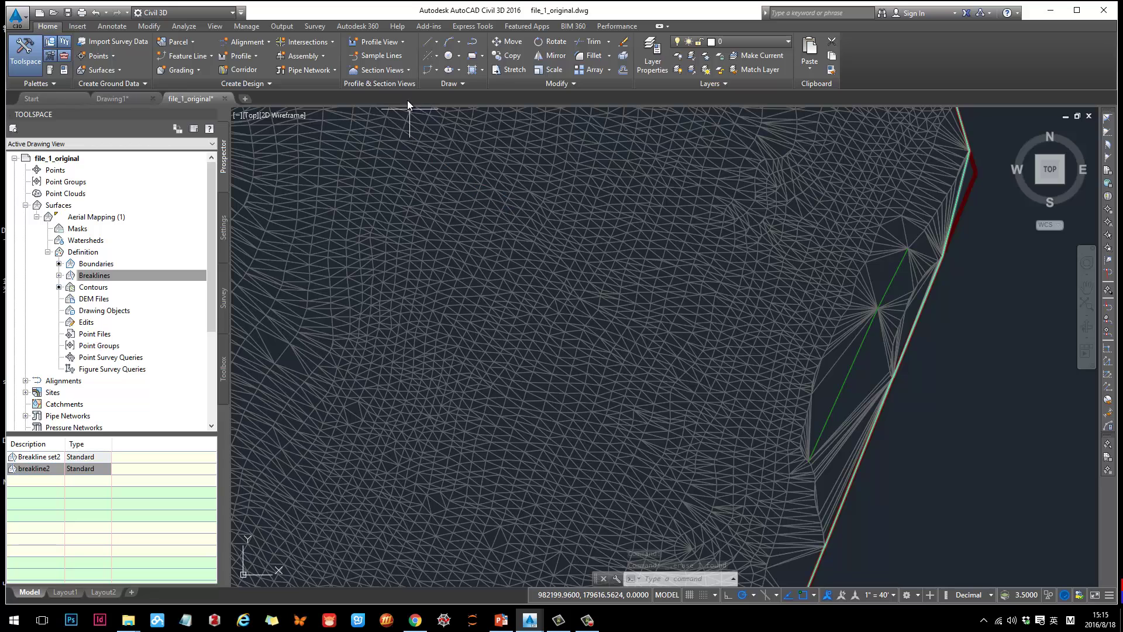
scroll(584, 309, "up", 3)
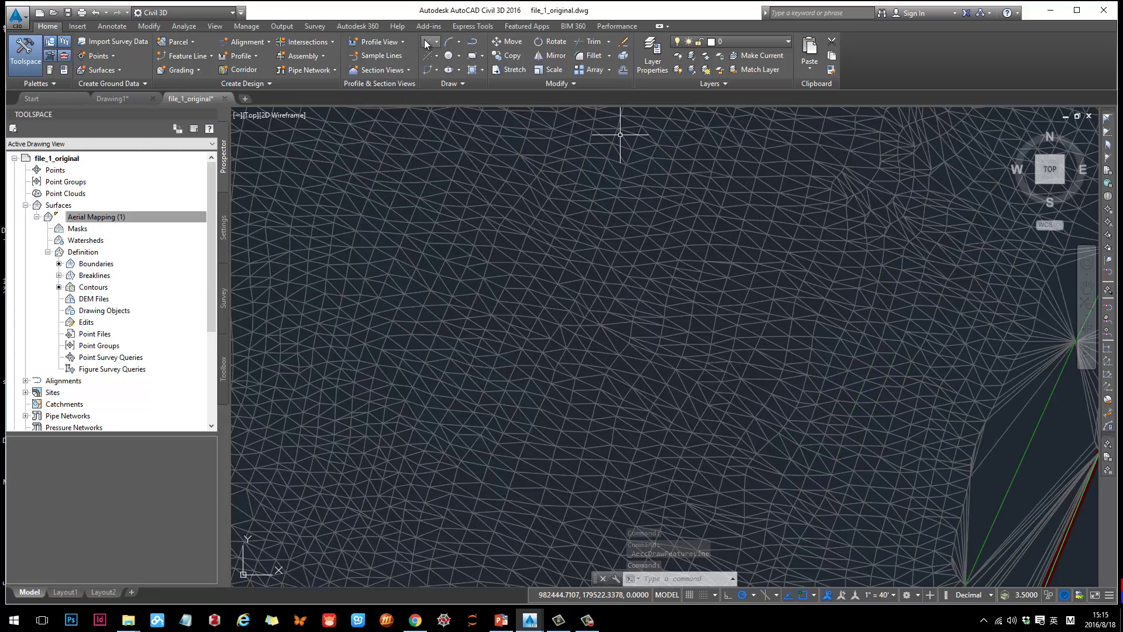
left_click(427, 42)
left_click(465, 61)
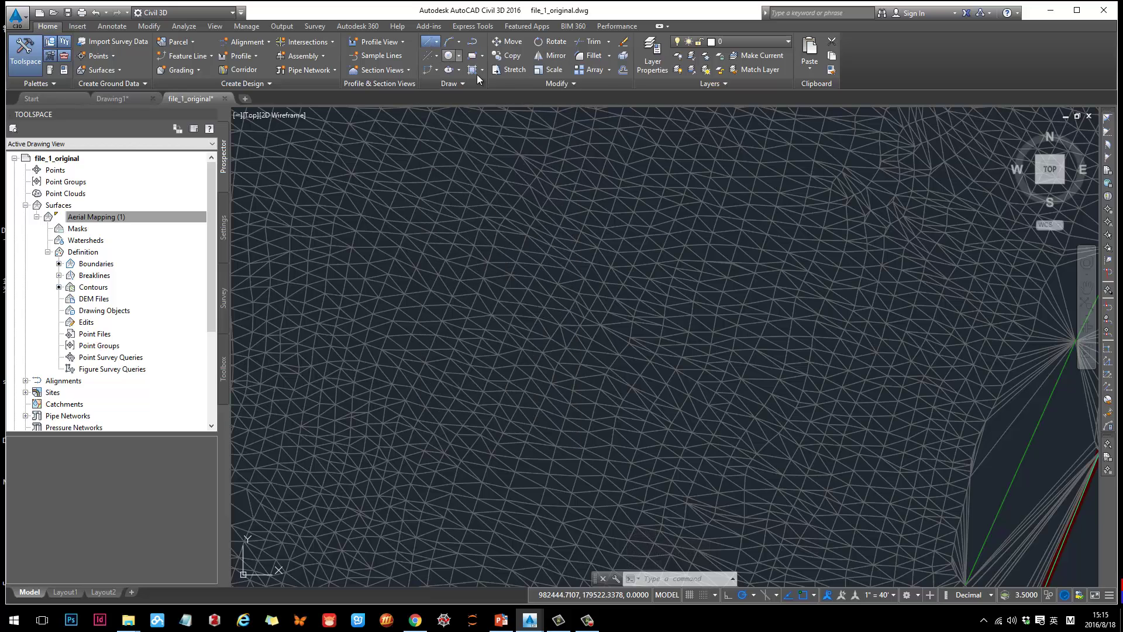
left_click(647, 236)
left_click(510, 432)
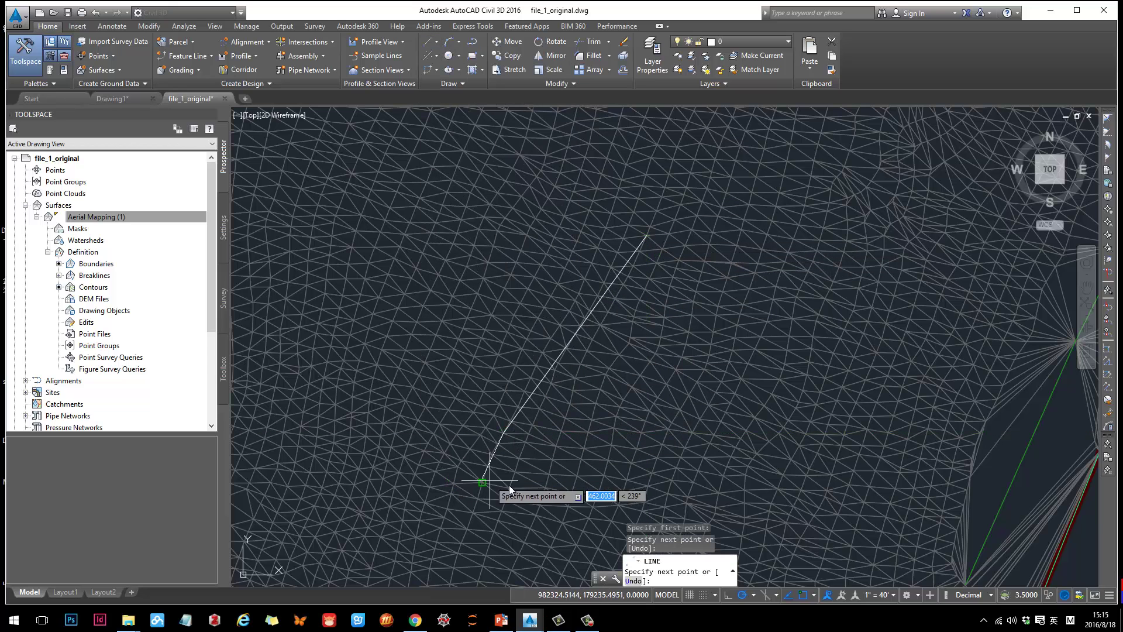
key("Return")
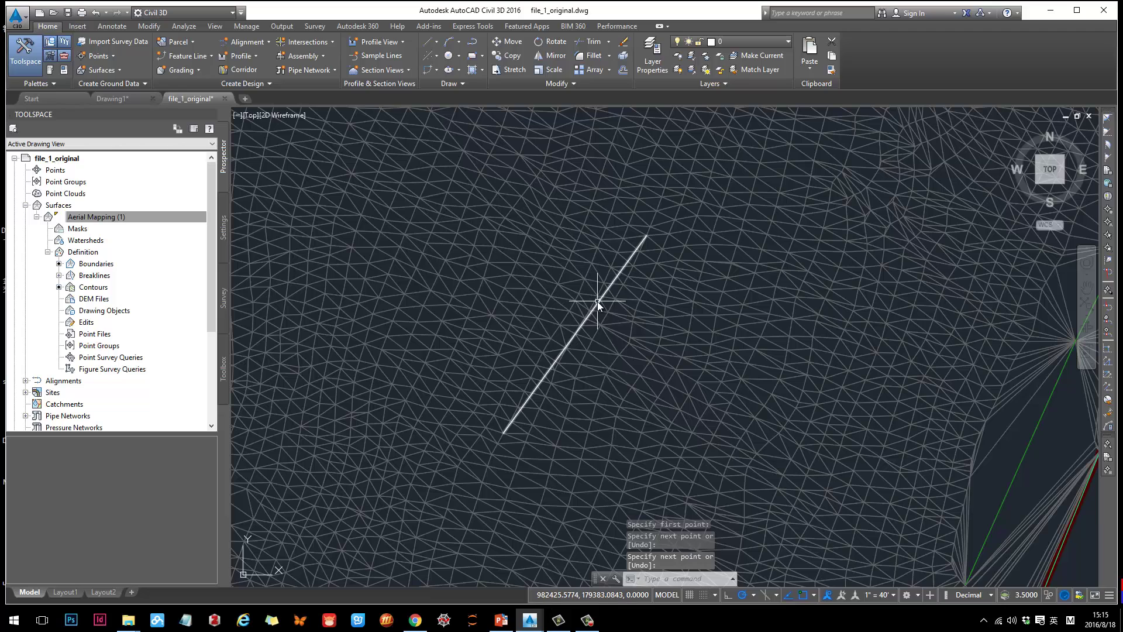
Convert the line to a feature line in Site 1, assigning elevations from the Aerial Mapping (1) surface with intermediate grade break points inserted
left_click(598, 300)
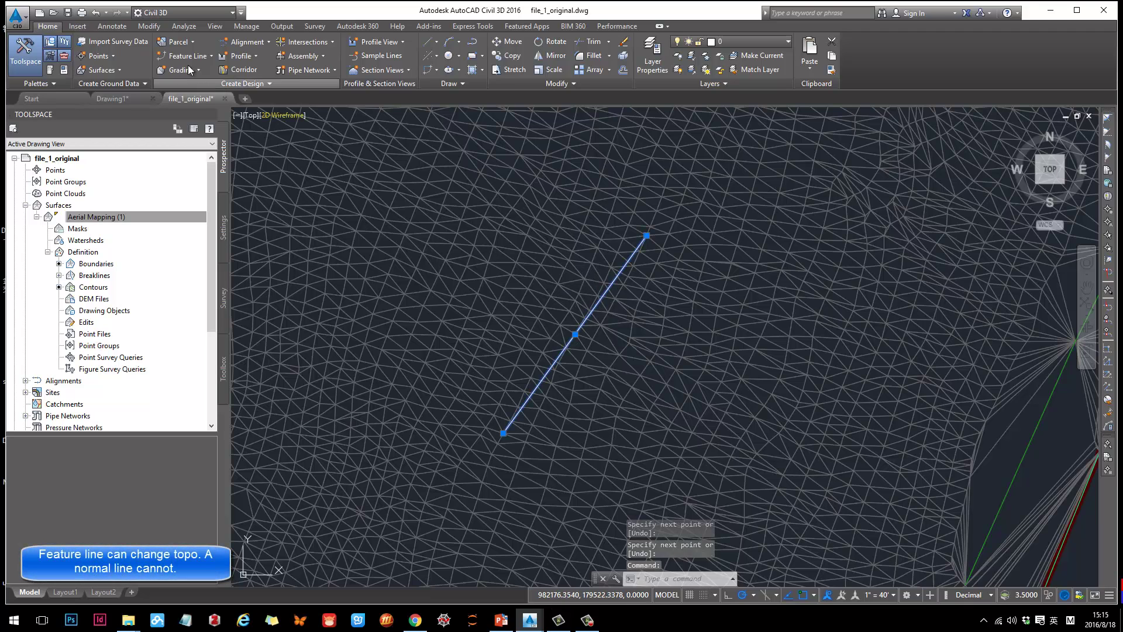
left_click(211, 56)
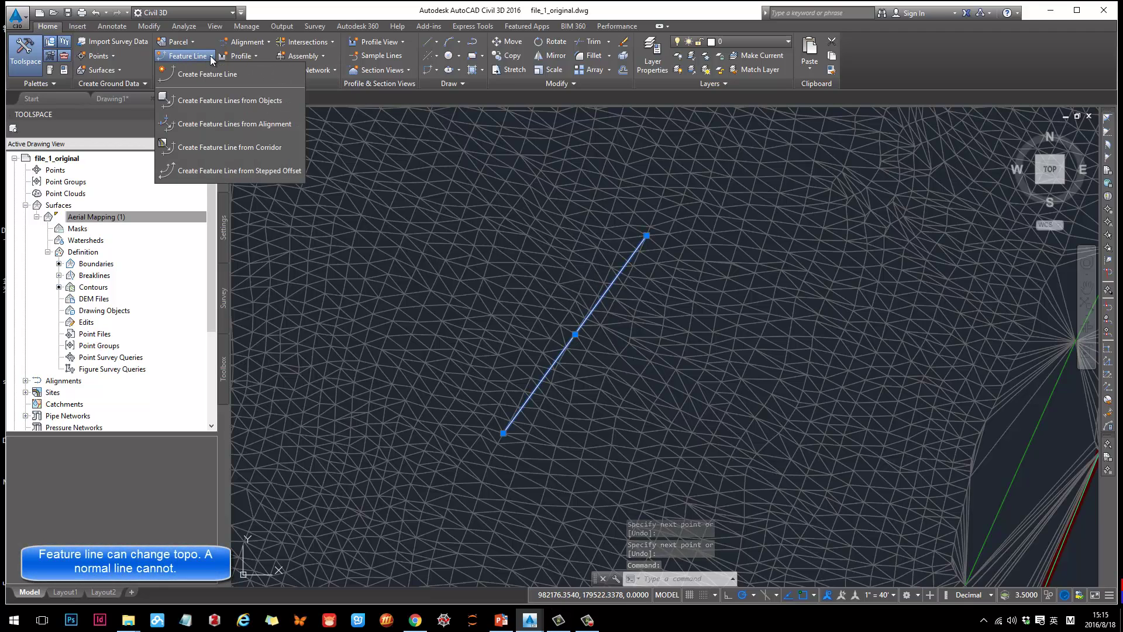
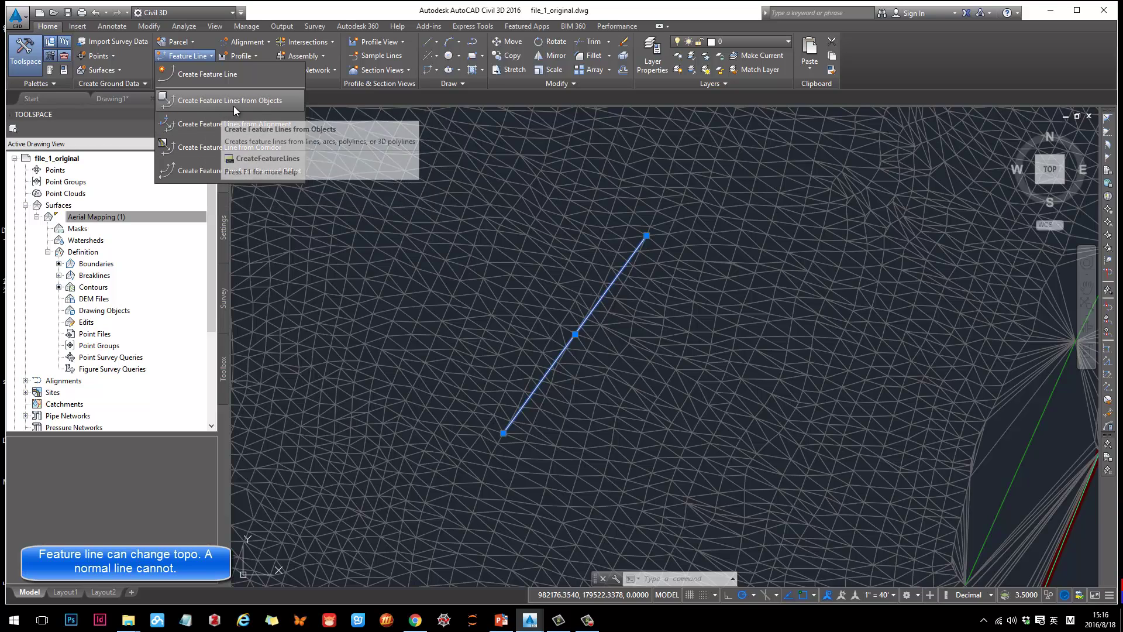
left_click(239, 103)
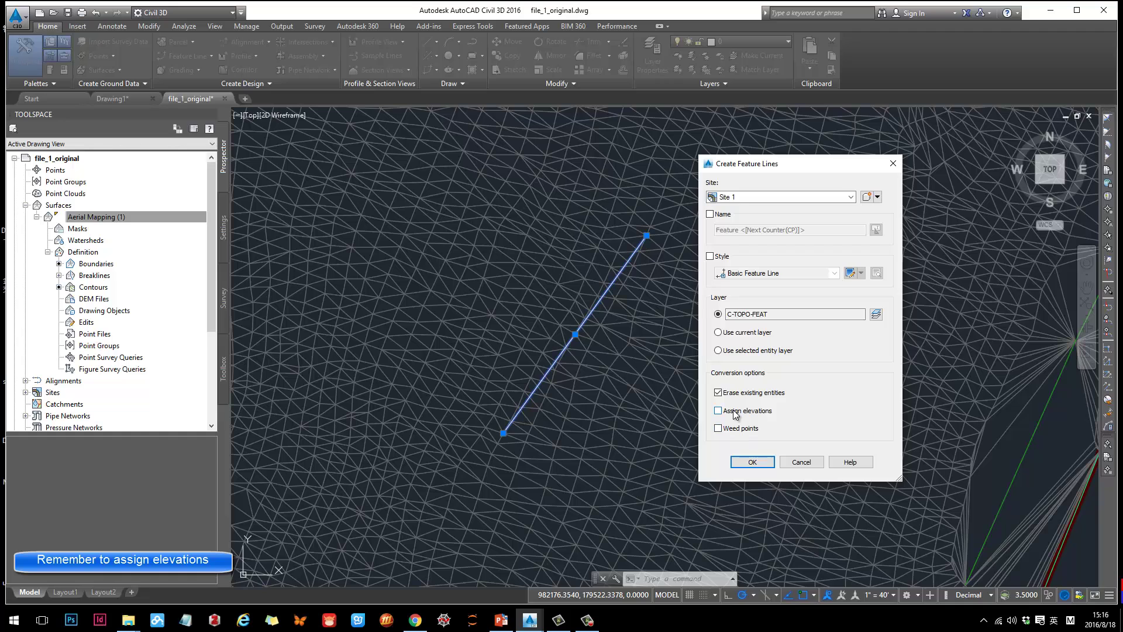
left_click(753, 462)
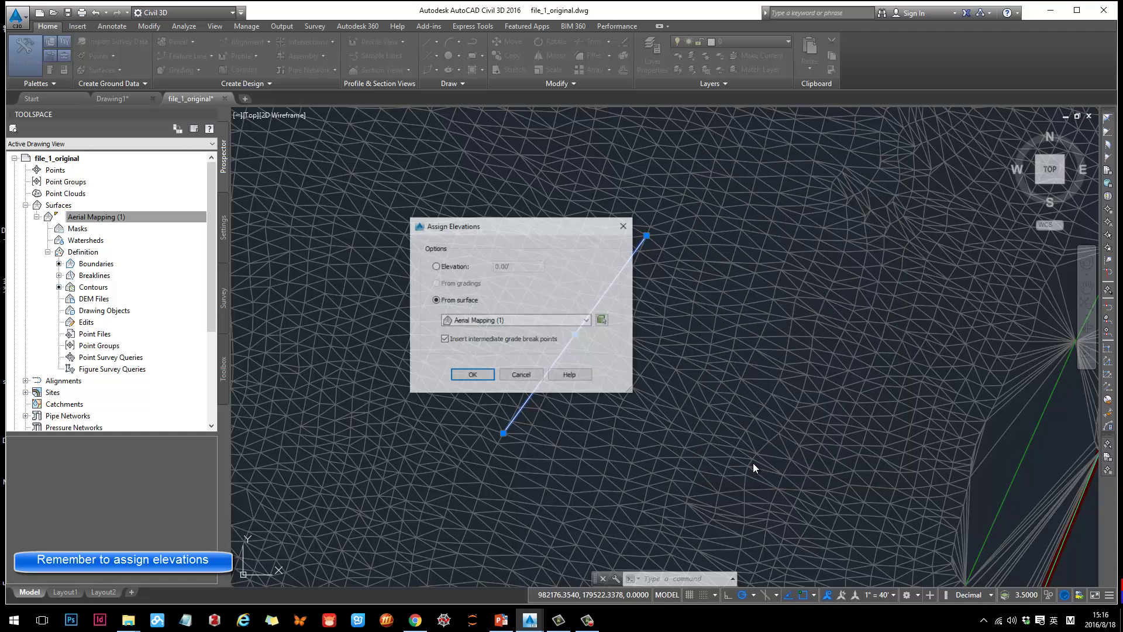
left_click(479, 319)
left_click(498, 329)
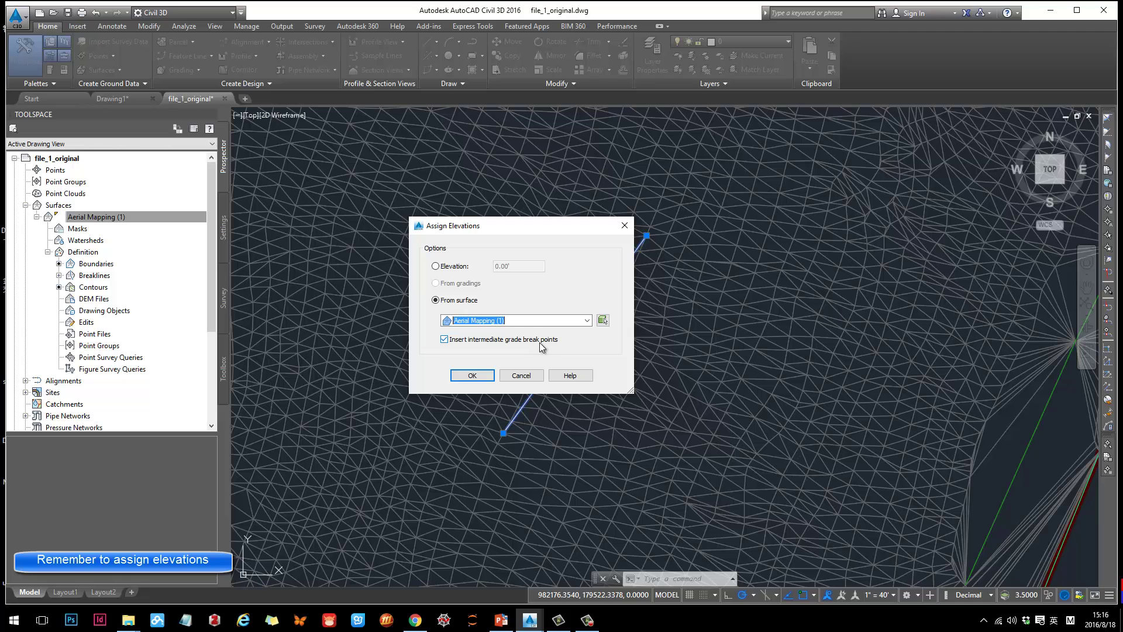
left_click(471, 375)
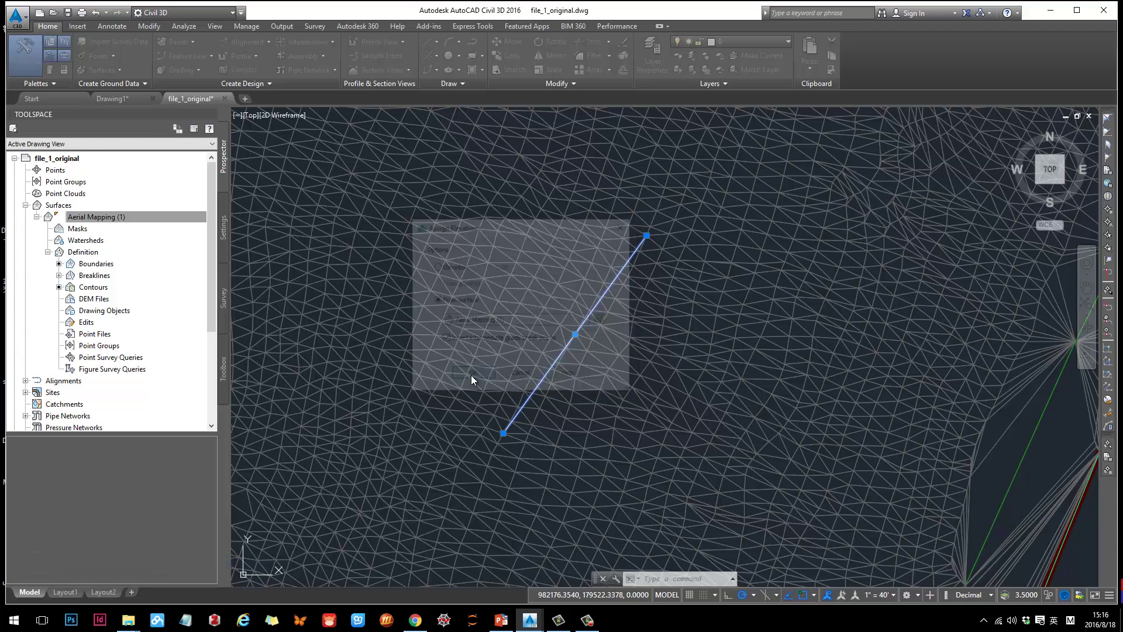
left_click(599, 299)
key("Escape")
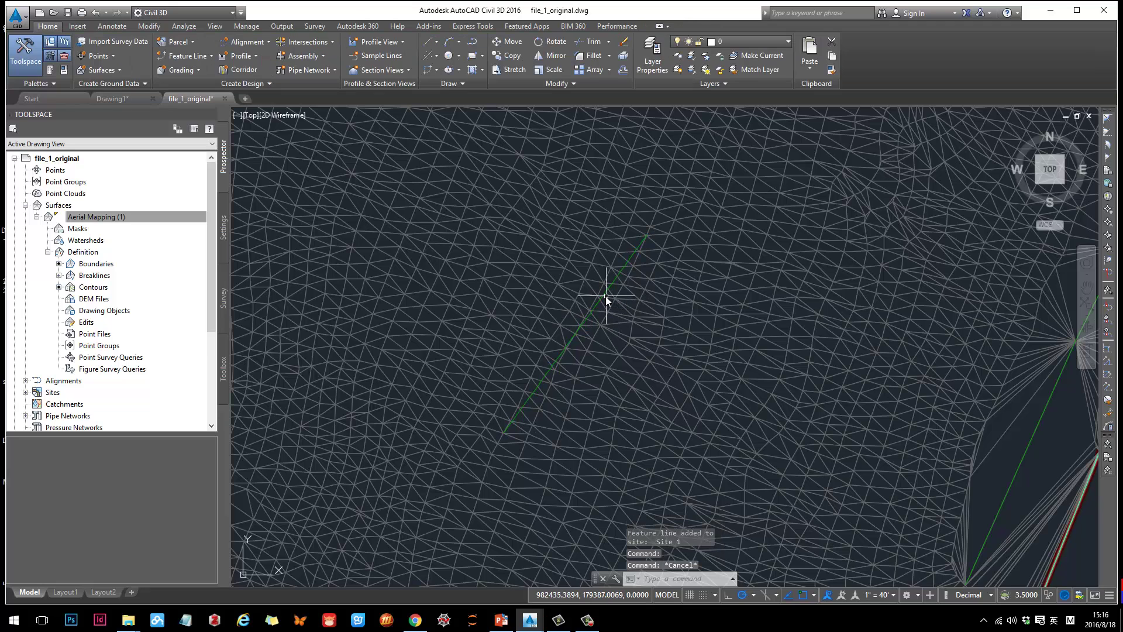
Add the new feature line to the Aerial Mapping (1) surface as a Standard breakline with the description "breakline2"
left_click(603, 297)
right_click(605, 297)
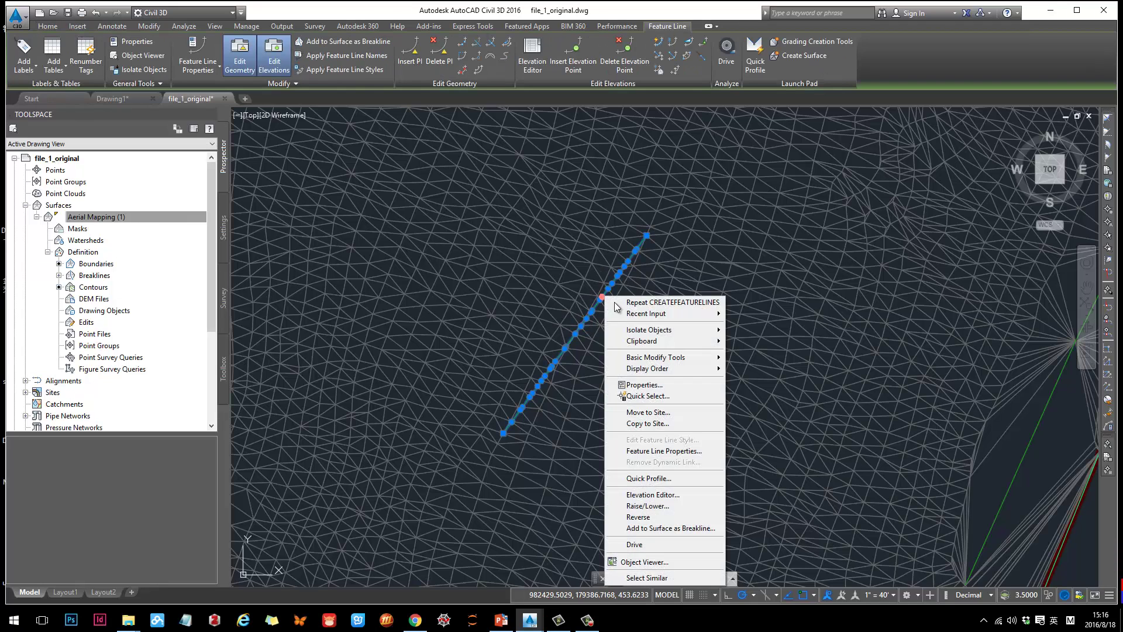
left_click(658, 529)
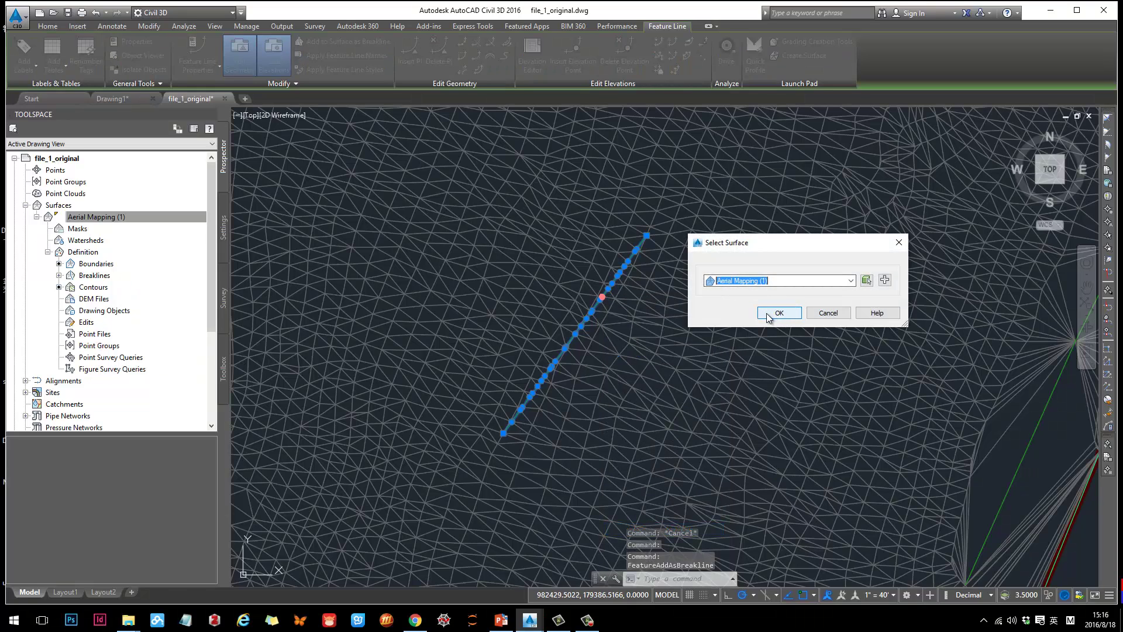
left_click(766, 312)
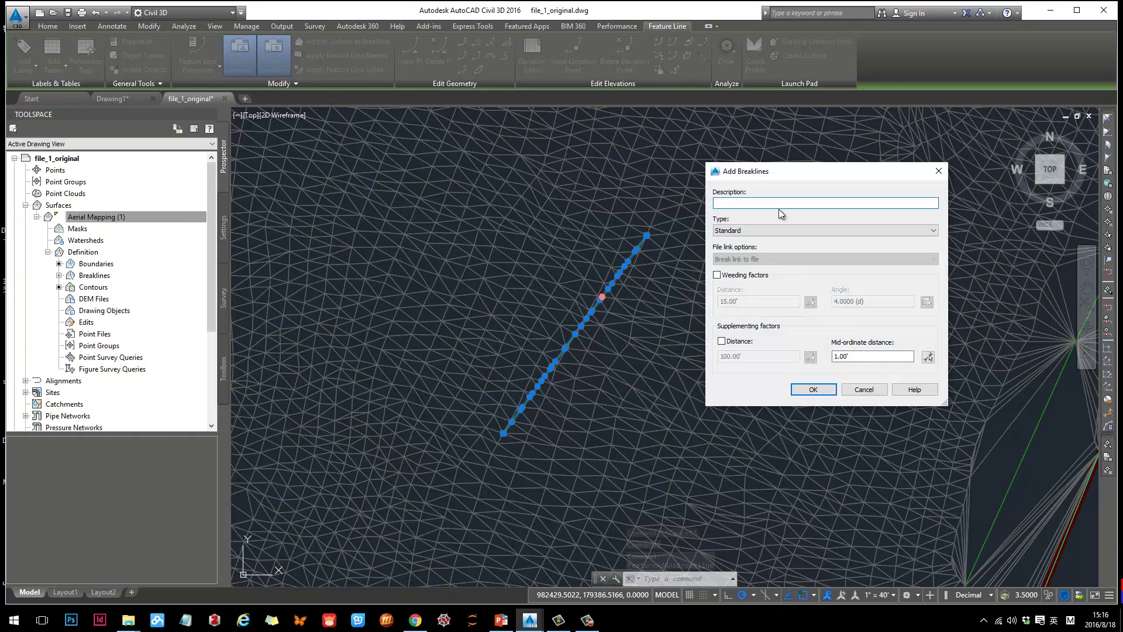
type("breakline2")
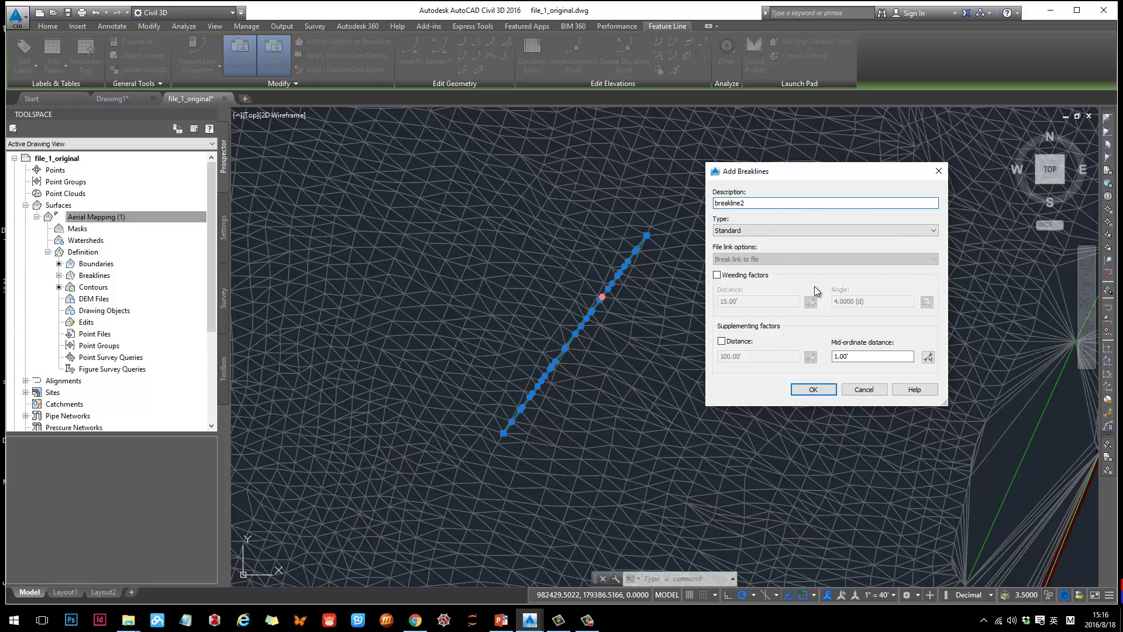
left_click(813, 389)
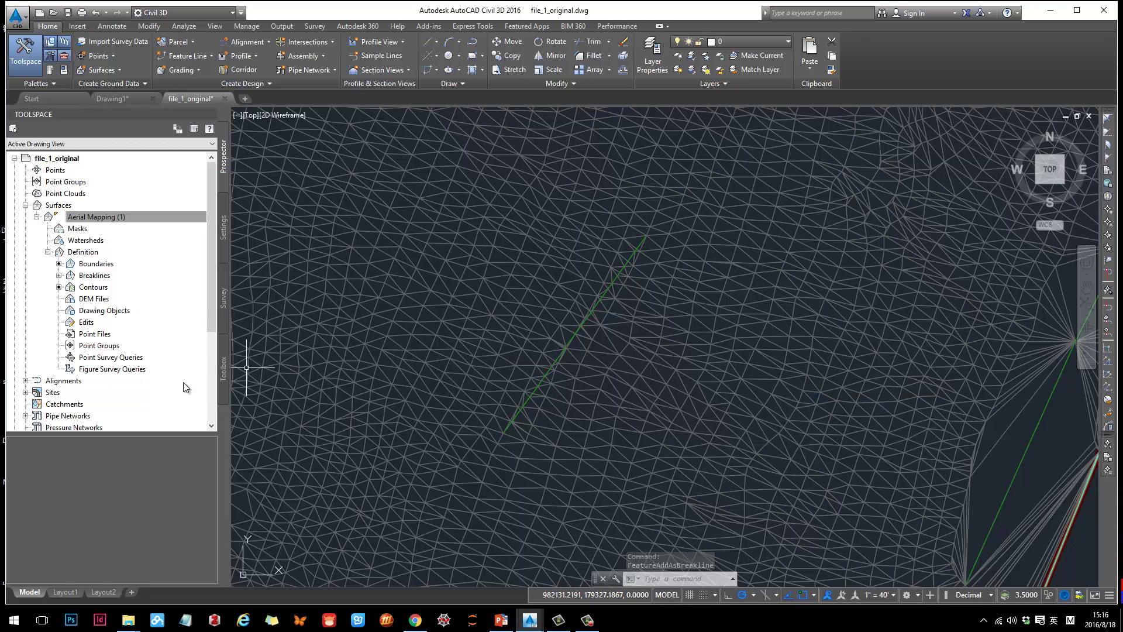
Select breakline2 in the surface definition's breaklines and examine up close how the triangle edges meet the new feature line
left_click(83, 276)
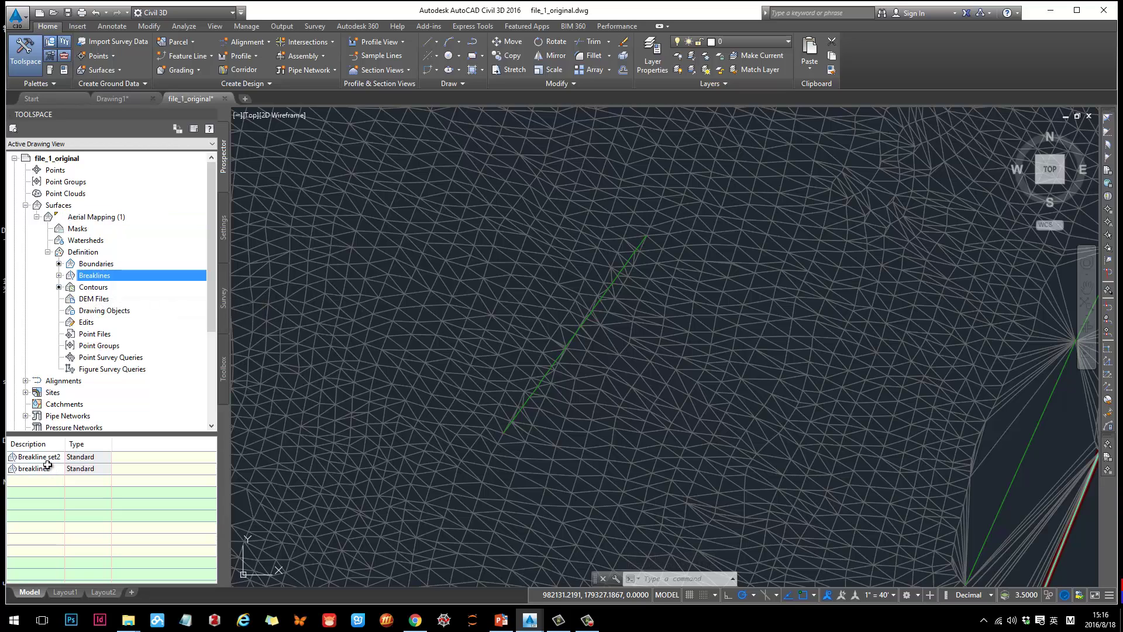
left_click(38, 471)
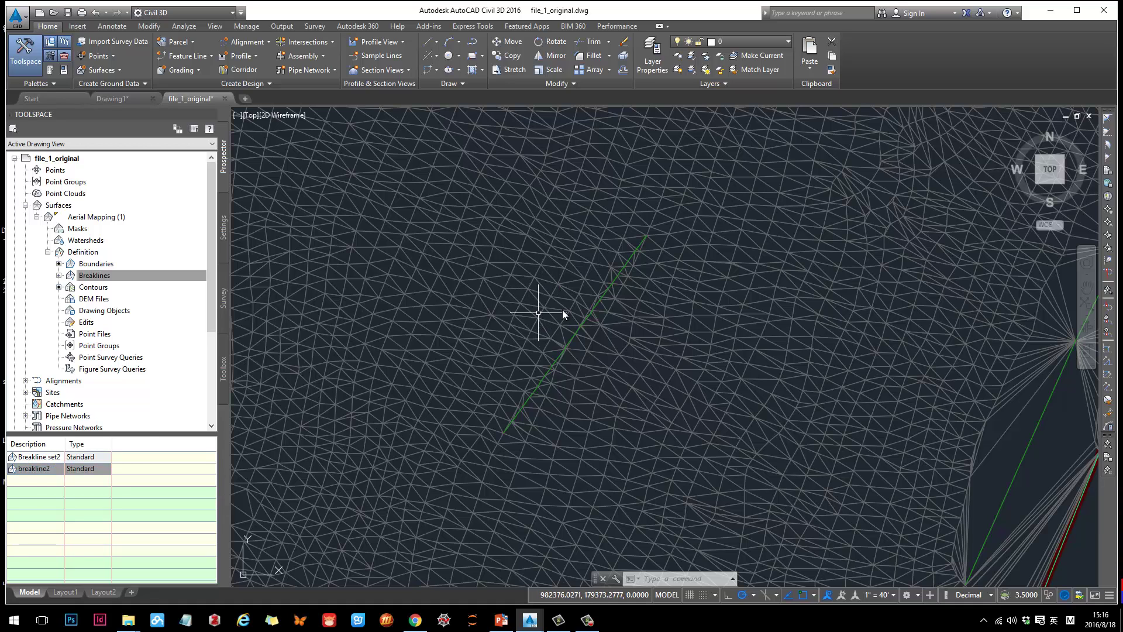
scroll(618, 272, "up", 5)
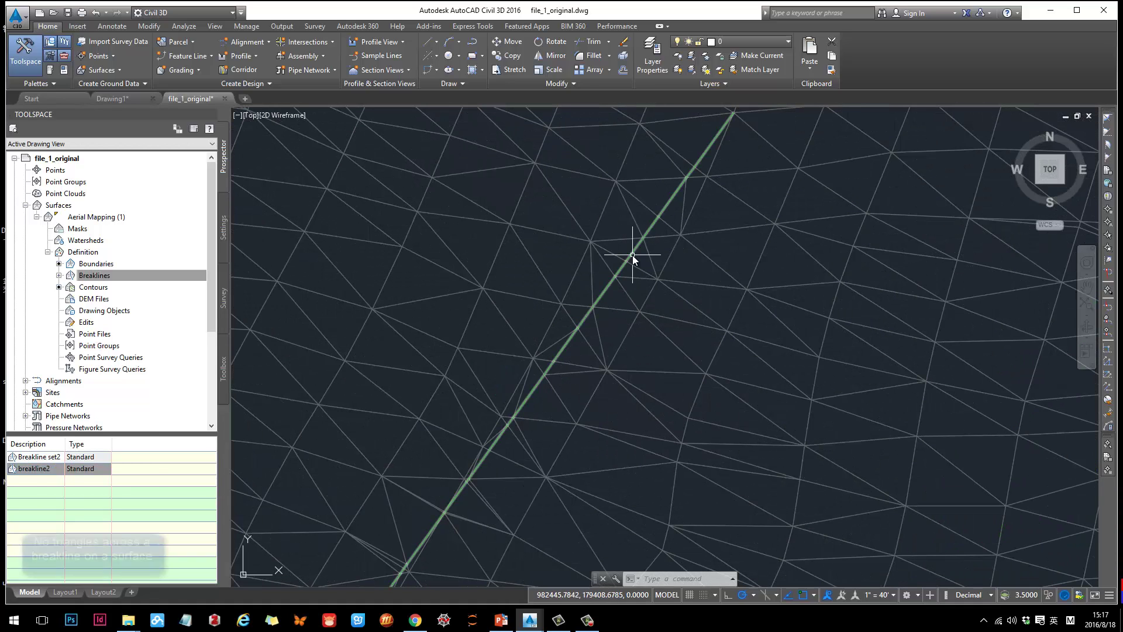
middle_click_drag(475, 484, 673, 333)
scroll(673, 333, "up", 2)
scroll(671, 332, "up", 4)
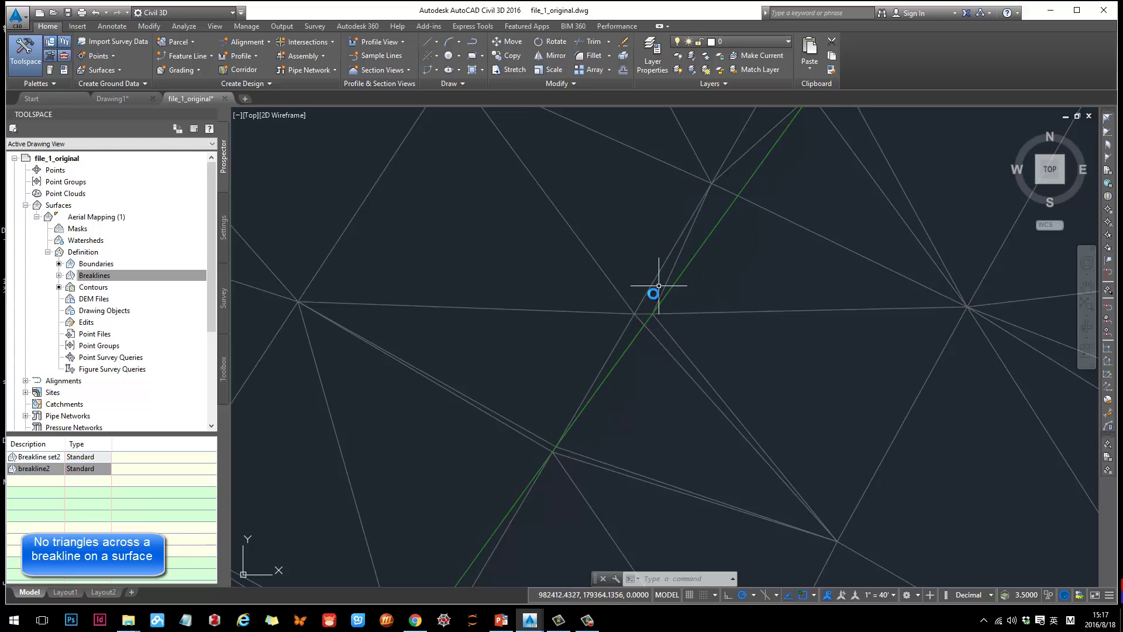
scroll(721, 217, "down", 3)
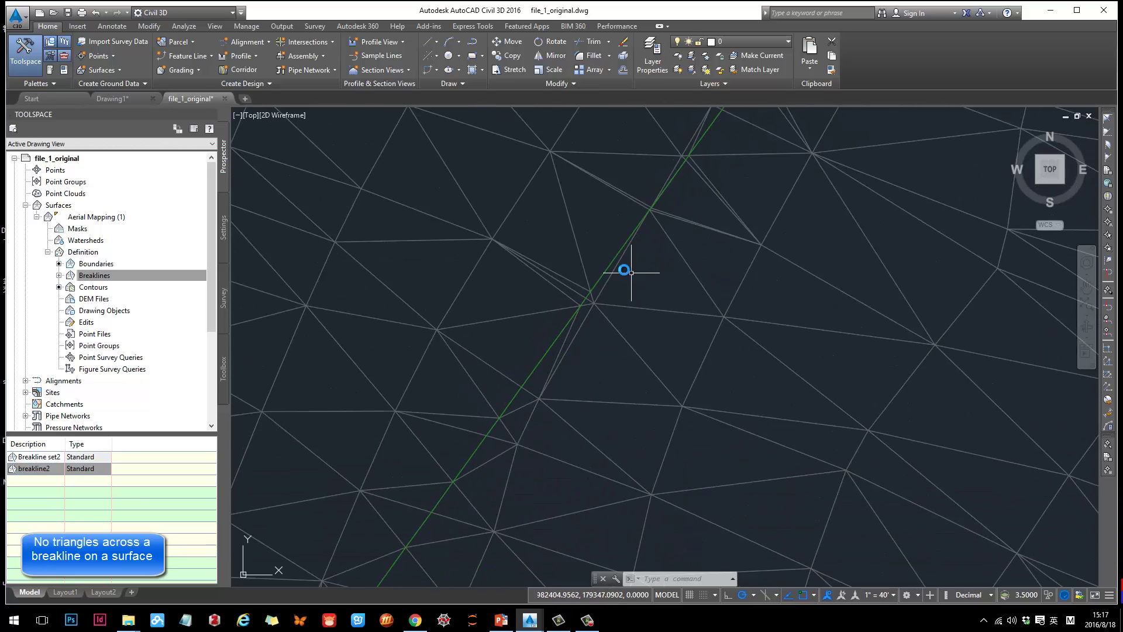
scroll(624, 268, "up", 3)
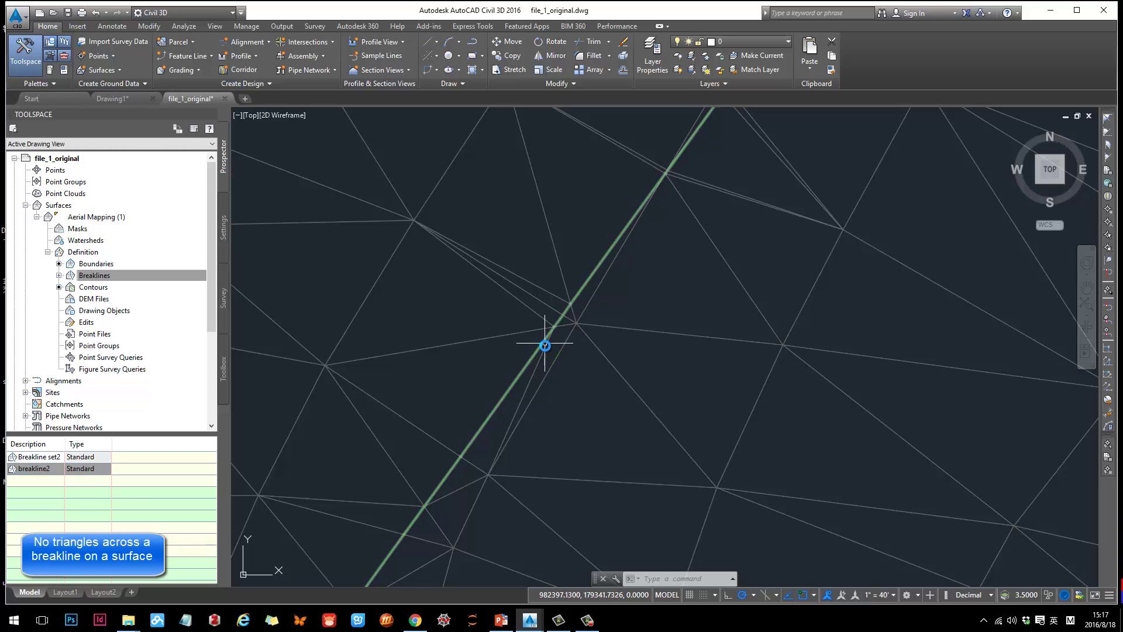
scroll(567, 313, "up", 3)
scroll(567, 314, "down", 1)
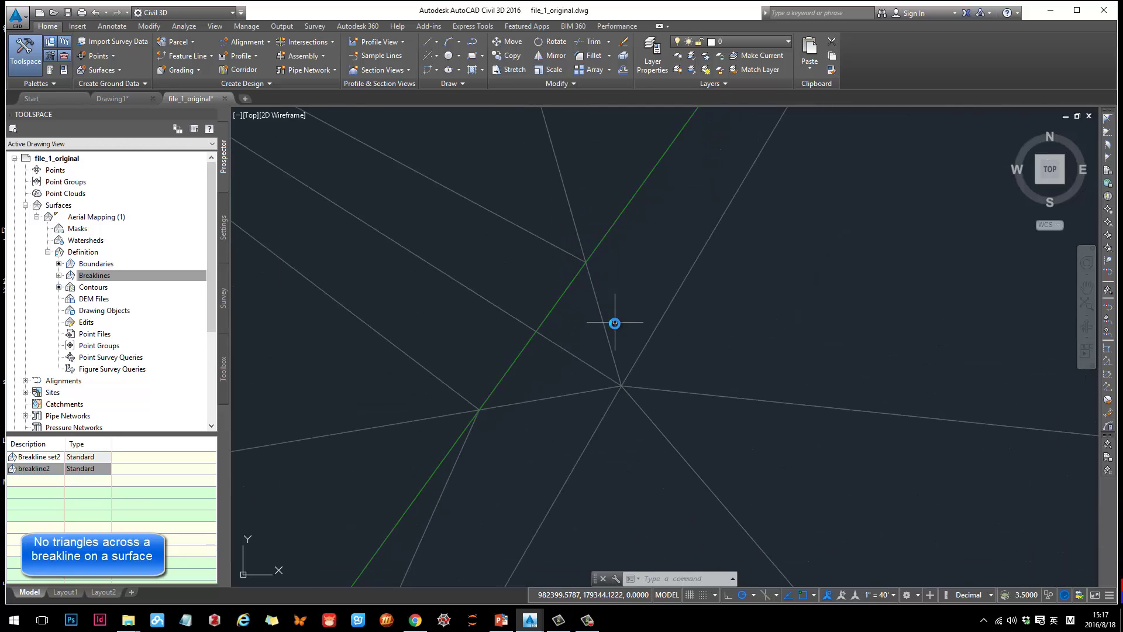
scroll(596, 313, "down", 1)
scroll(596, 315, "down", 3)
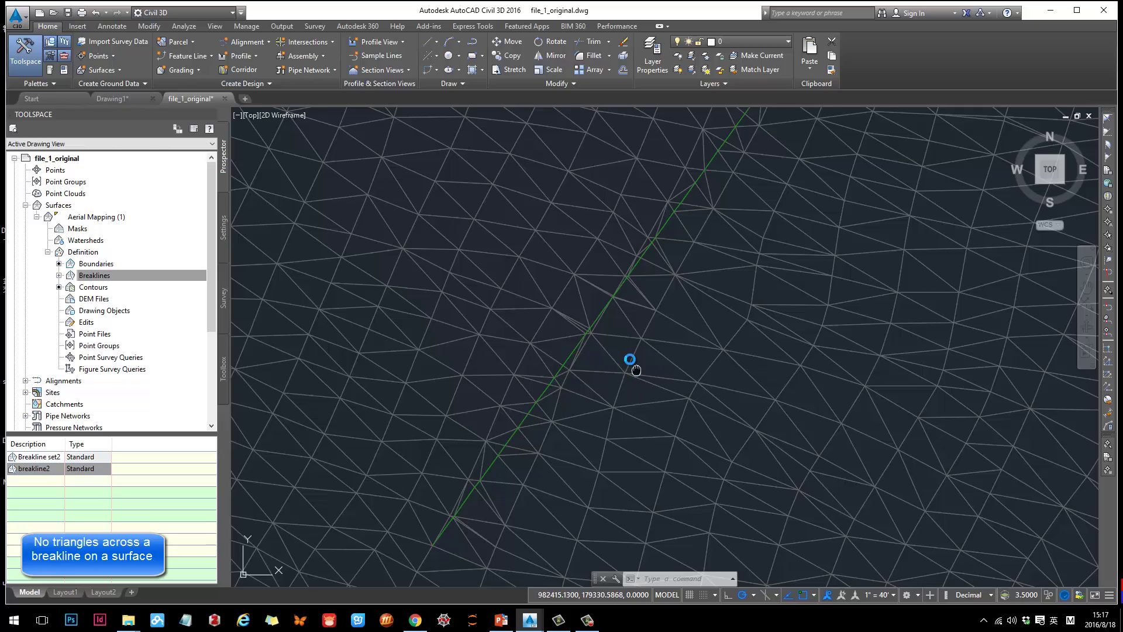
scroll(602, 313, "up", 1)
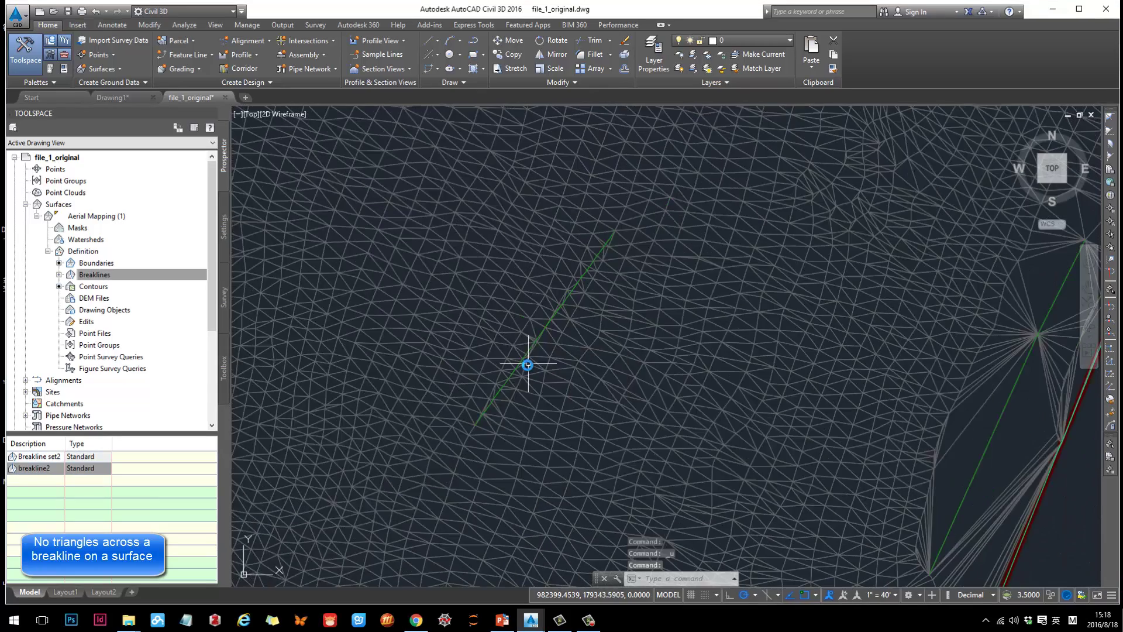
Examine the triangulation at the new breakline's southern end and compare it with the surrounding surface out to the eastern boundary
scroll(526, 366, "up", 4)
middle_click_drag(526, 369, 584, 316)
middle_click_drag(564, 359, 544, 313)
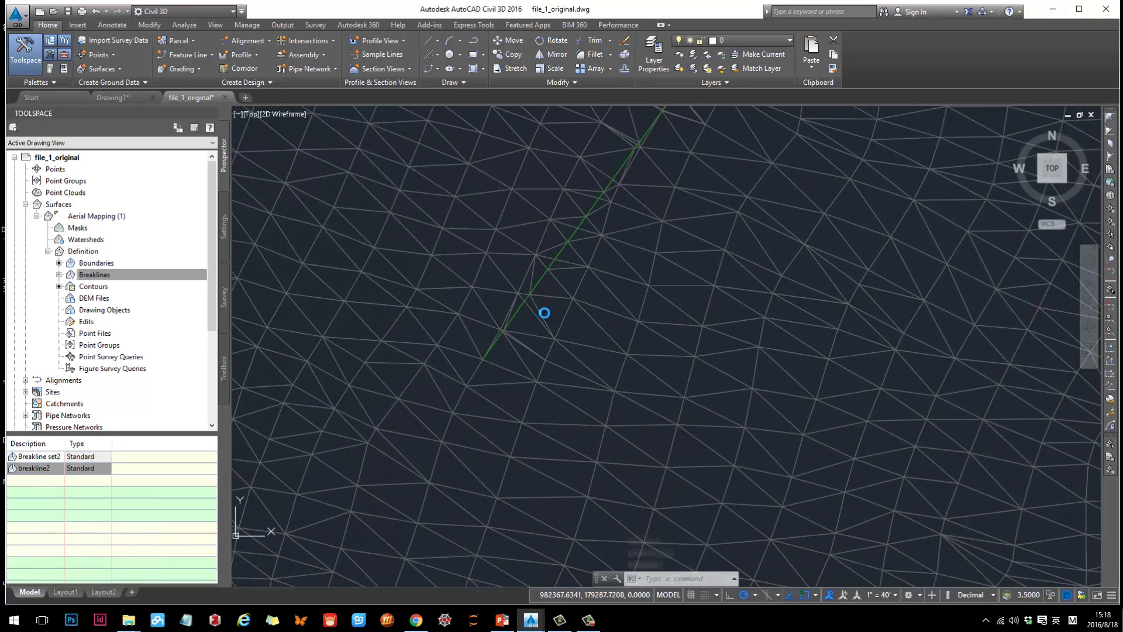
scroll(593, 367, "down", 4)
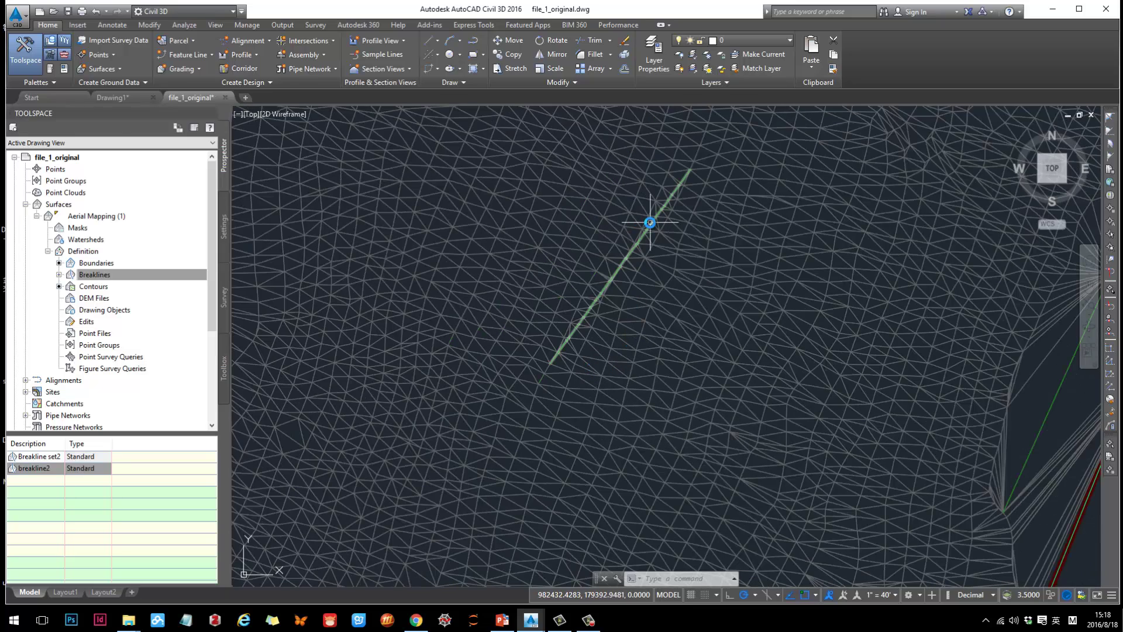
scroll(492, 343, "down", 3)
middle_click_drag(591, 359, 565, 351)
scroll(588, 297, "down", 8)
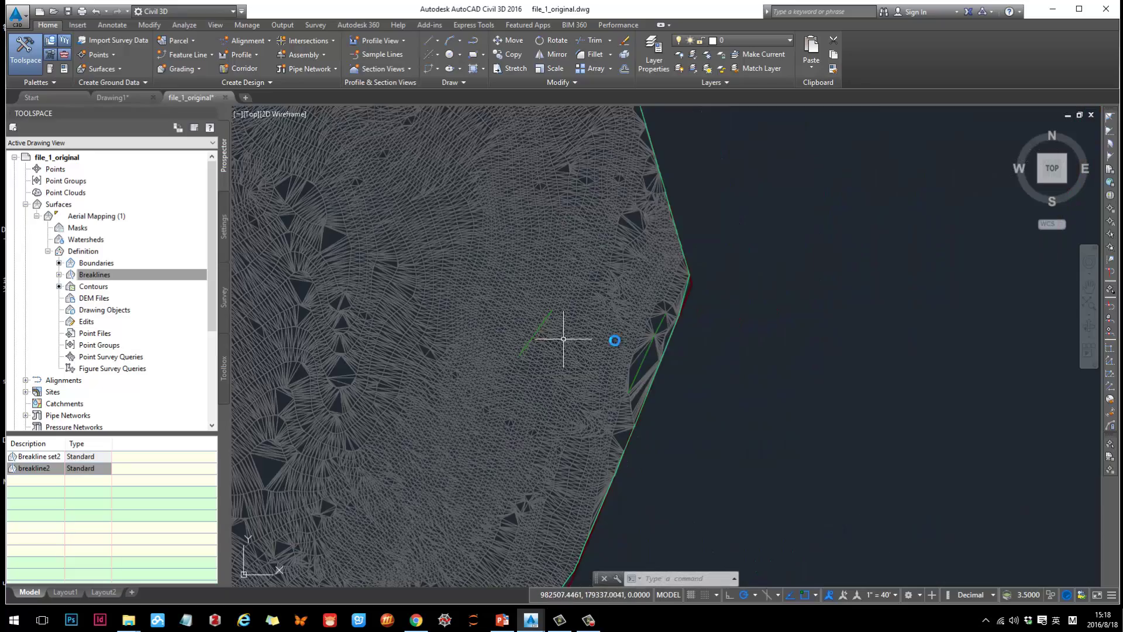
scroll(685, 336, "up", 6)
scroll(716, 313, "up", 3)
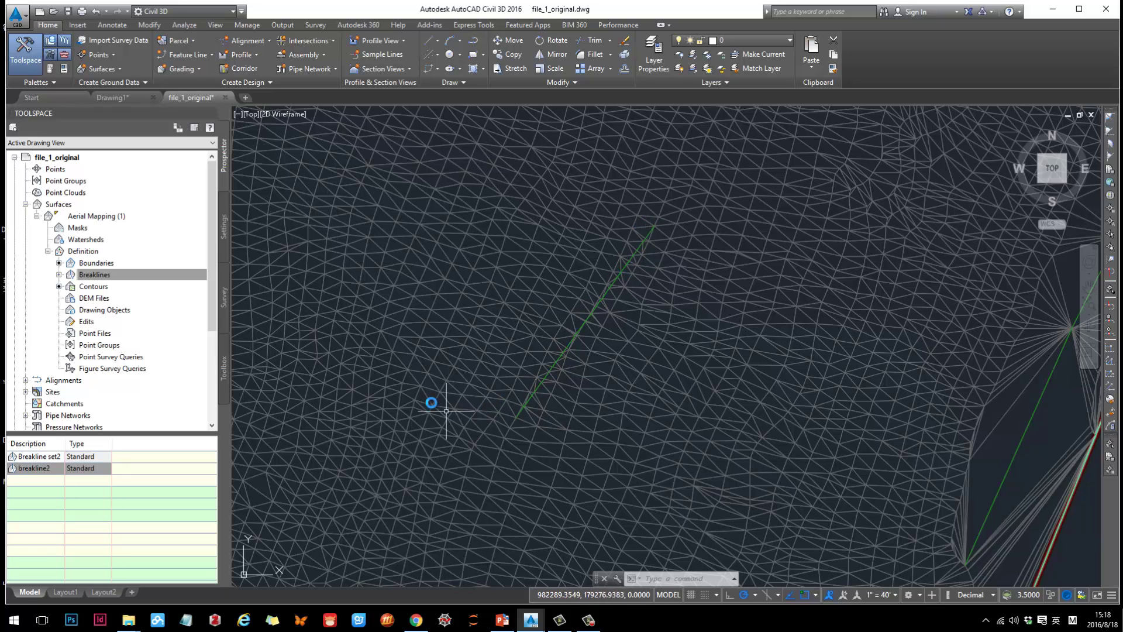
middle_click_drag(639, 350, 572, 359)
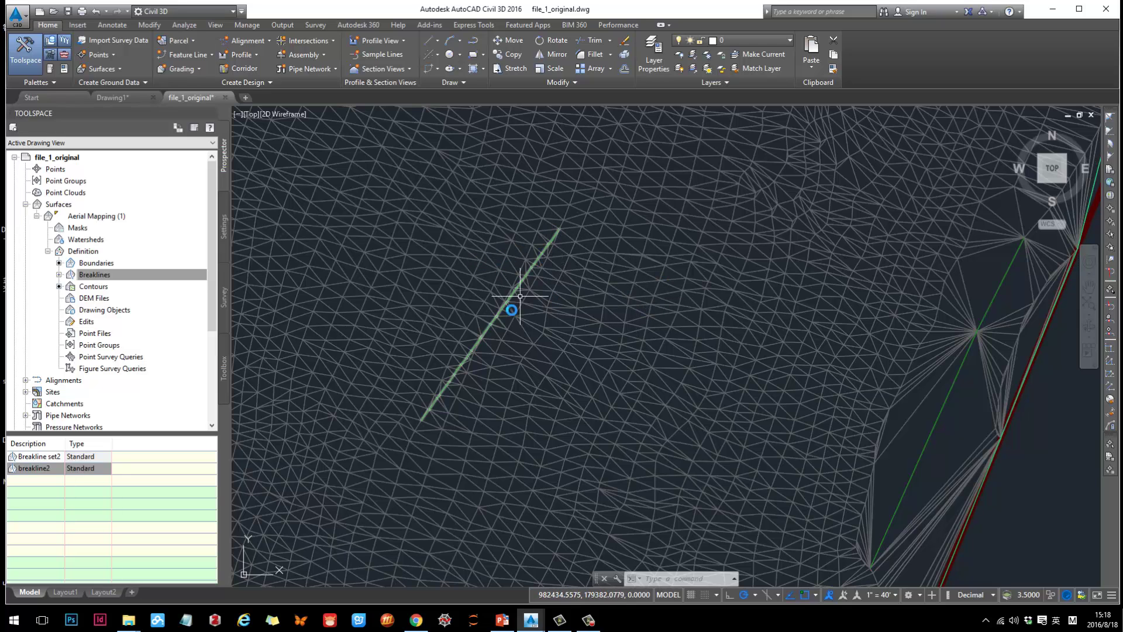
scroll(476, 283, "up", 2)
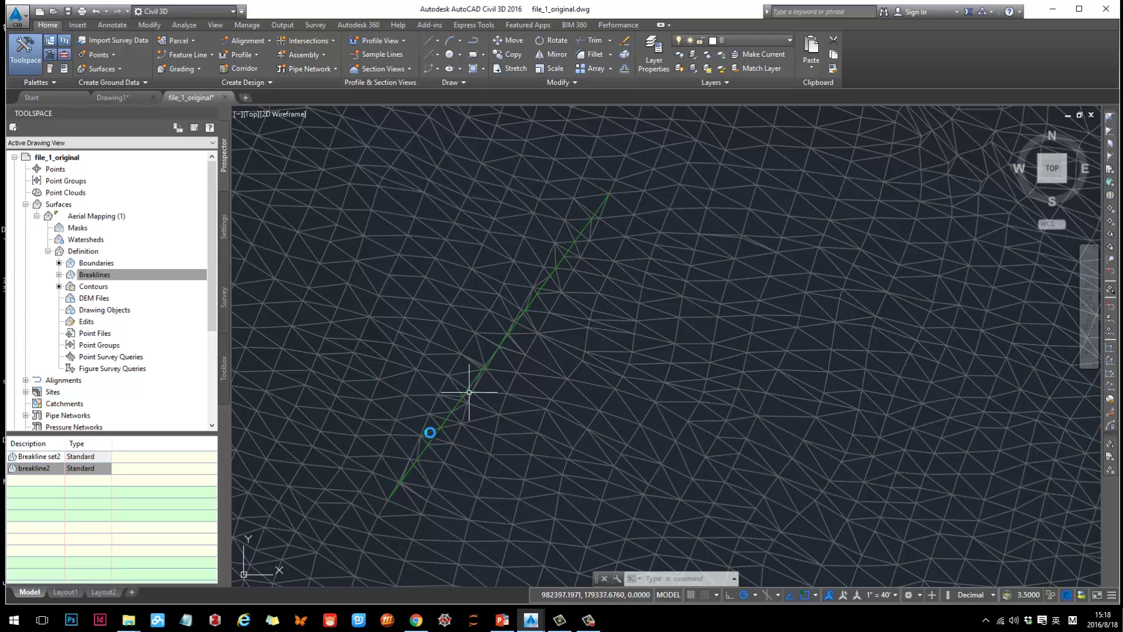
scroll(412, 445, "down", 4)
middle_click_drag(412, 444, 513, 325)
scroll(513, 325, "down", 3)
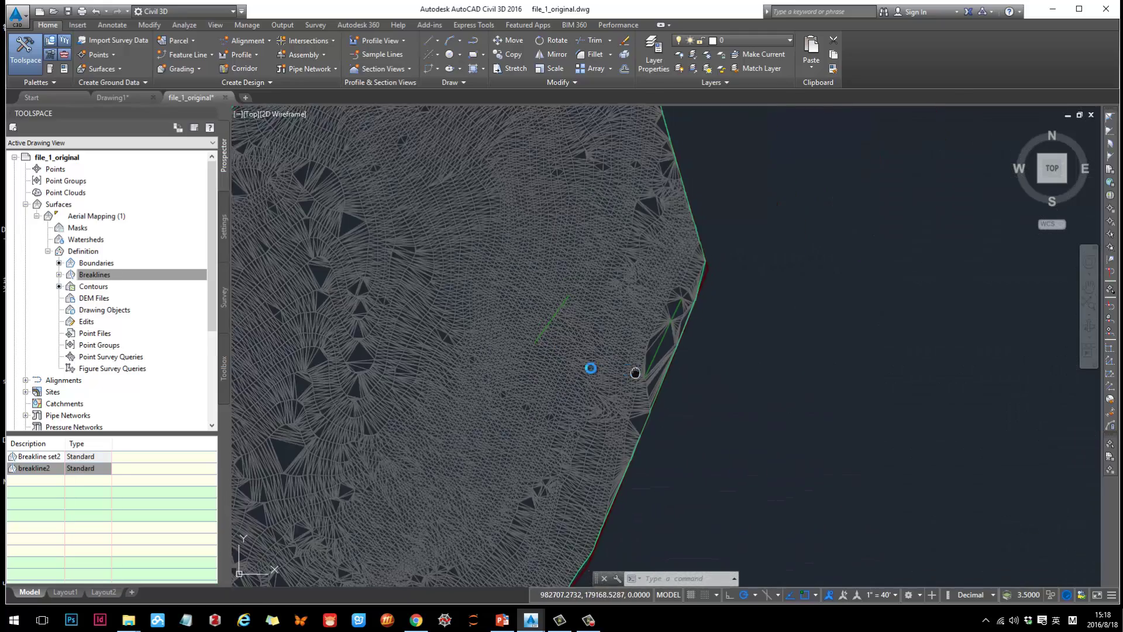
Examine the triangle edges along the full length of breakline2 and compare them with the surrounding triangulation
scroll(476, 308, "up", 5)
scroll(583, 266, "up", 2)
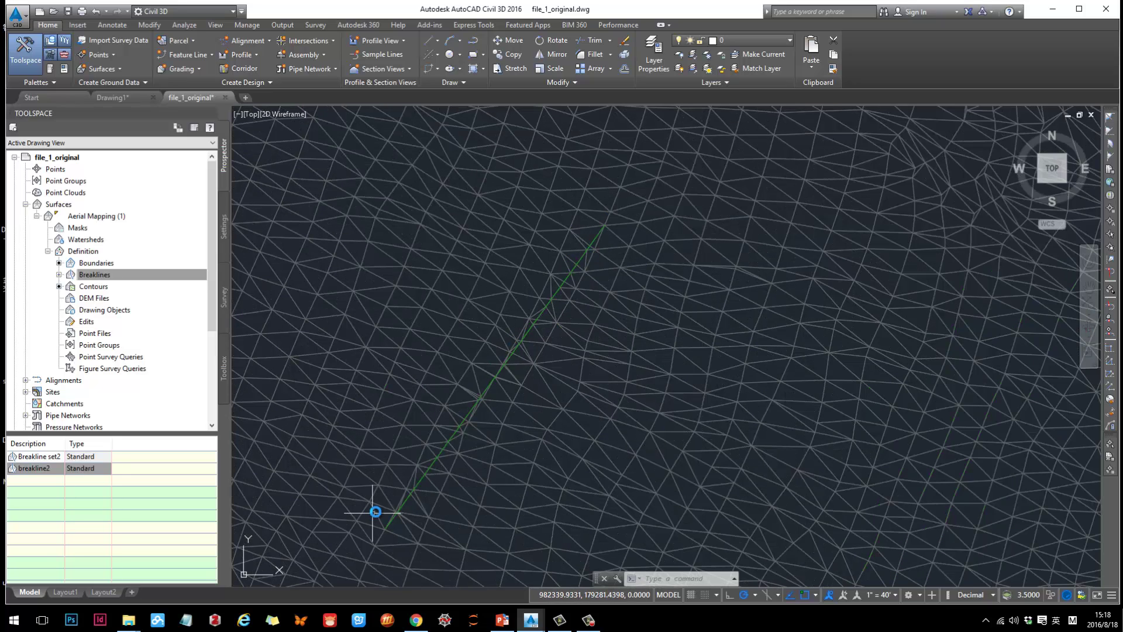
mouse_move(378, 509)
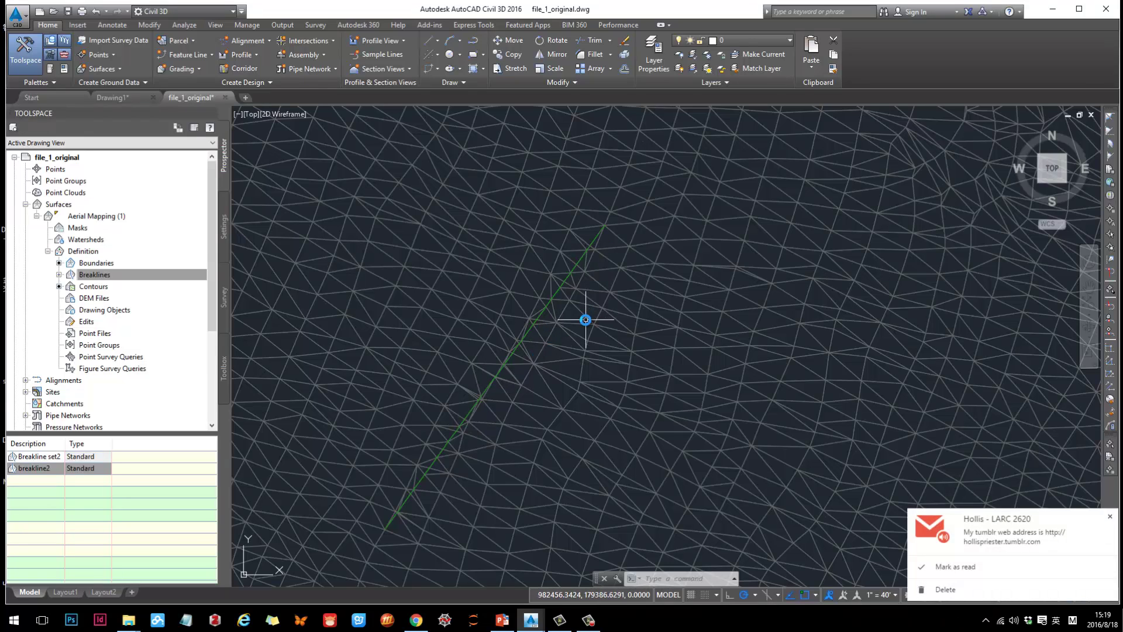
scroll(597, 313, "down", 5)
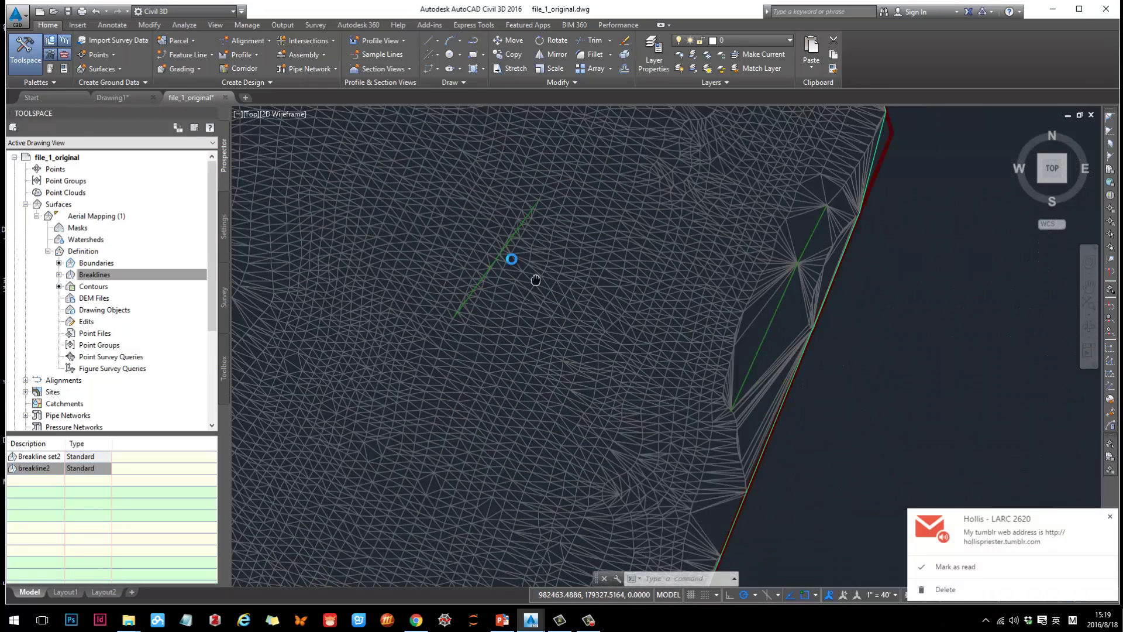
Look over the surface's southeastern edge, check the Boundaries/Breaklines/Contours slide in PowerPoint, and return to Civil 3D
mouse_move(539, 624)
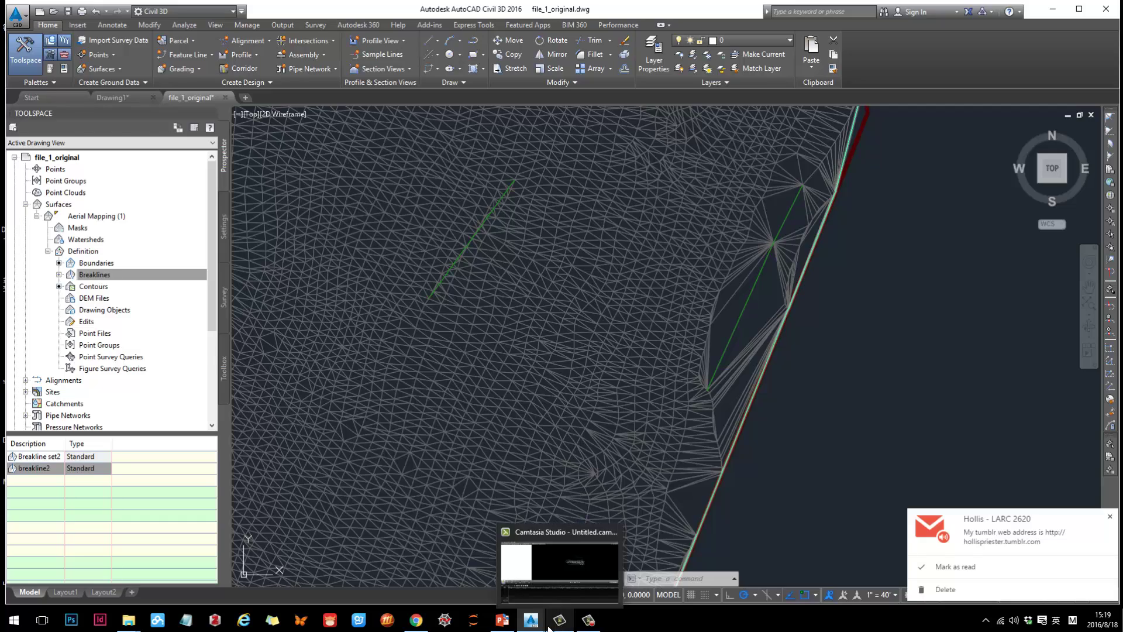
scroll(614, 381, "down", 4)
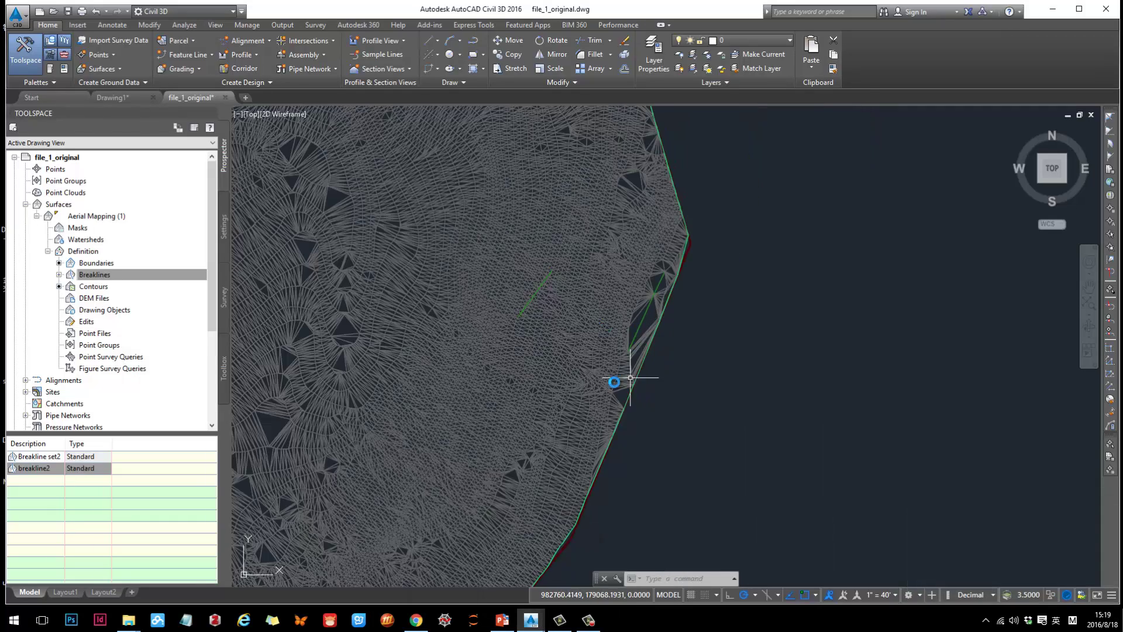
middle_click_drag(573, 394, 681, 333)
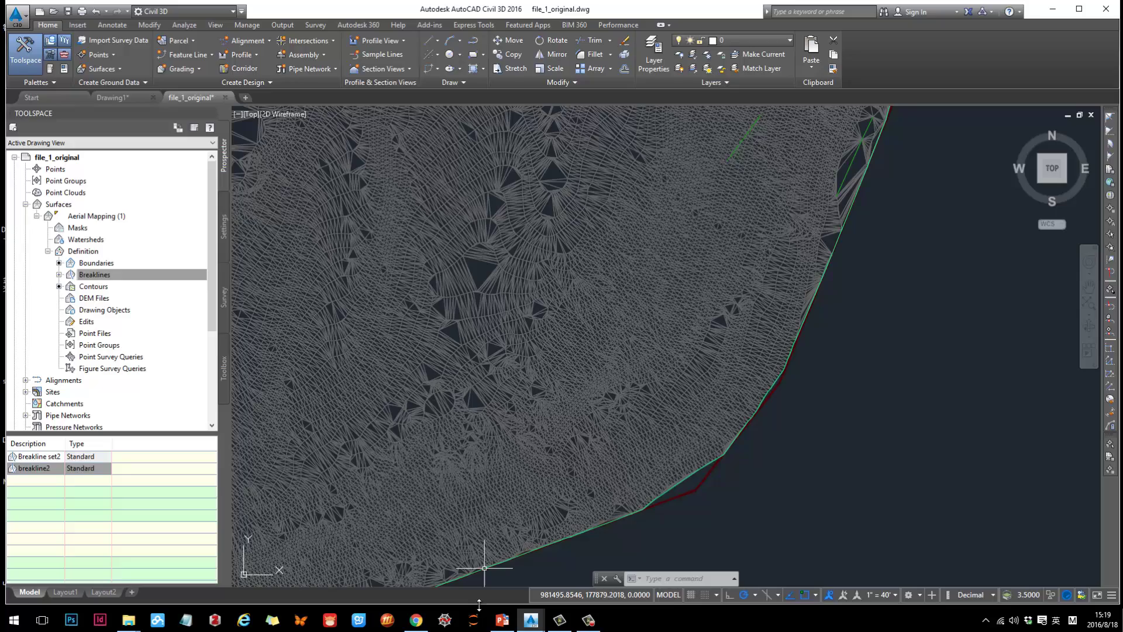
left_click(503, 622)
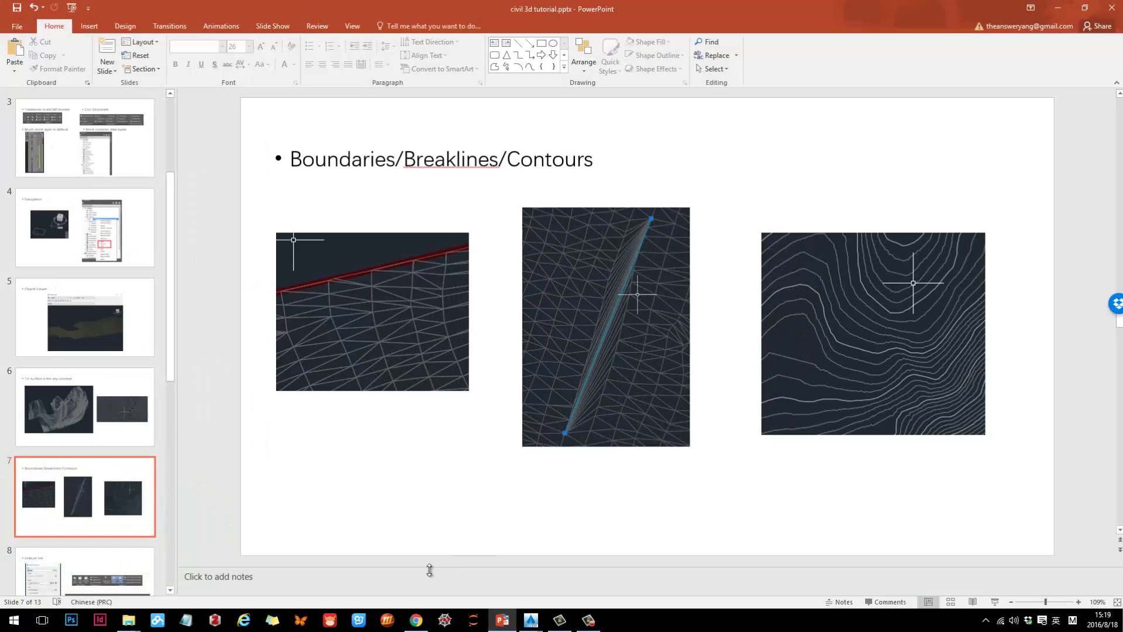
left_click(502, 620)
Turn off the Triangles component in the Aerial Mapping surface's style for the Plan view direction
scroll(586, 250, "down", 3)
left_click(580, 253)
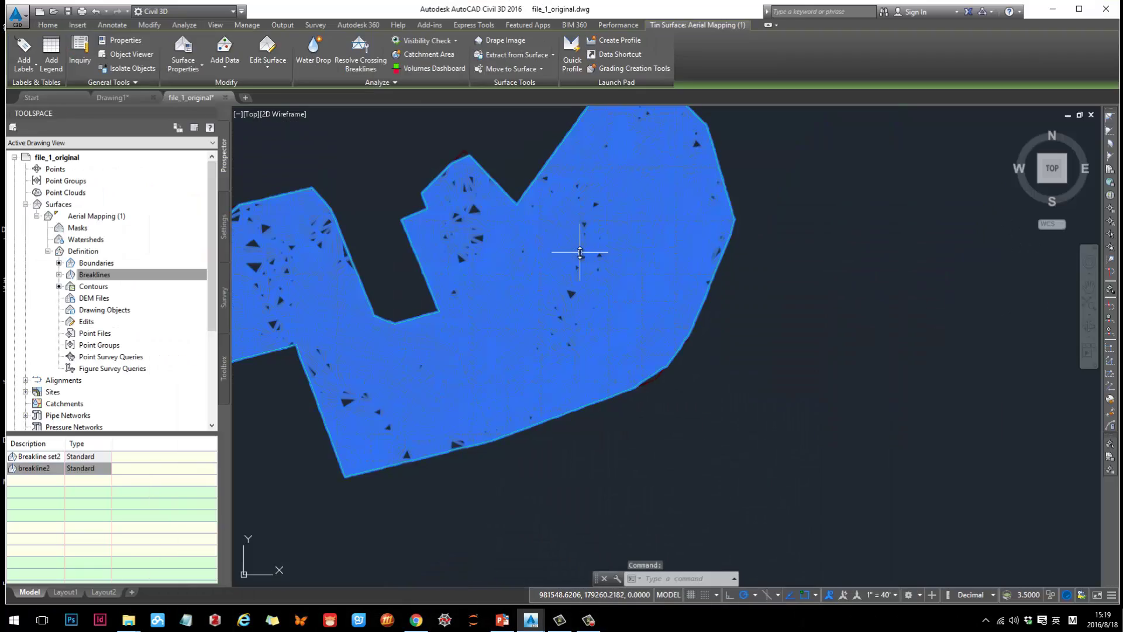
right_click(580, 253)
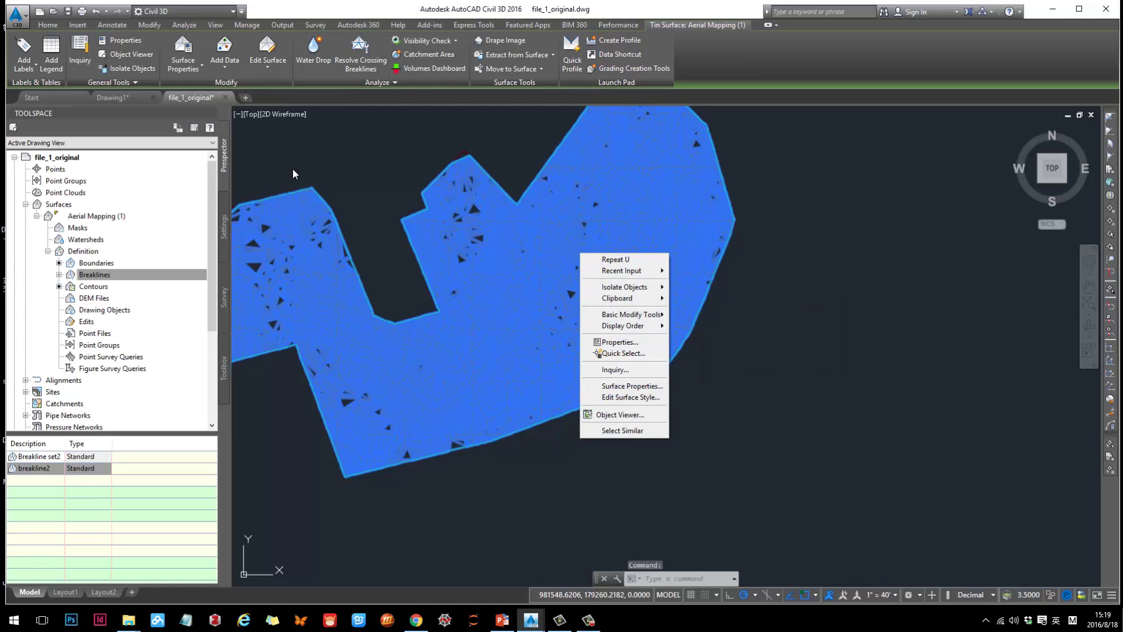
left_click(623, 397)
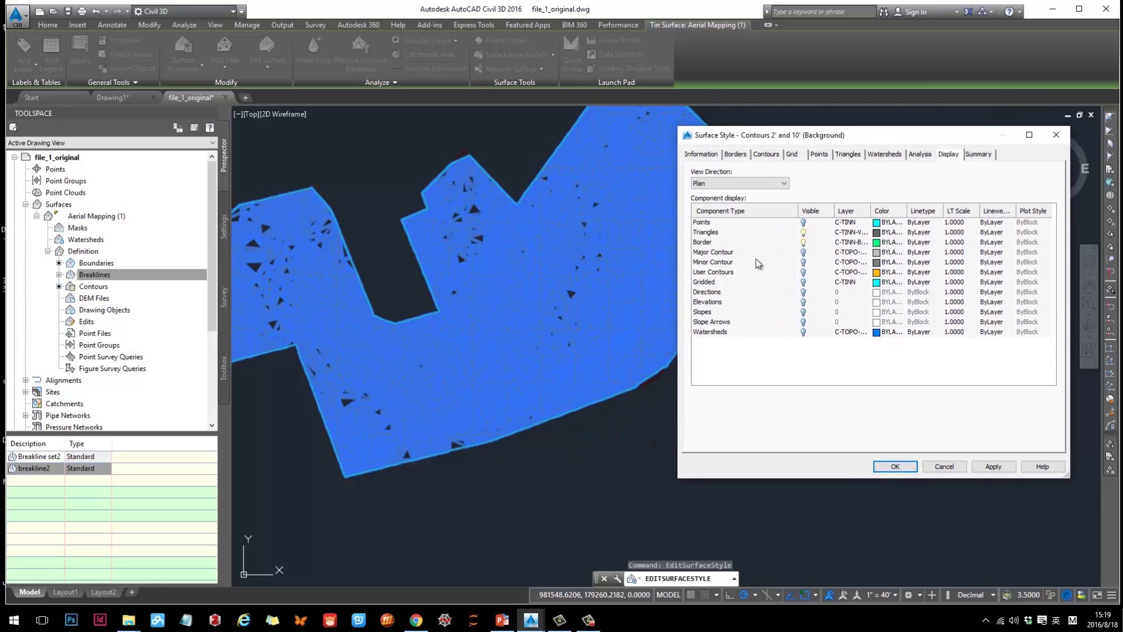
left_click(803, 233)
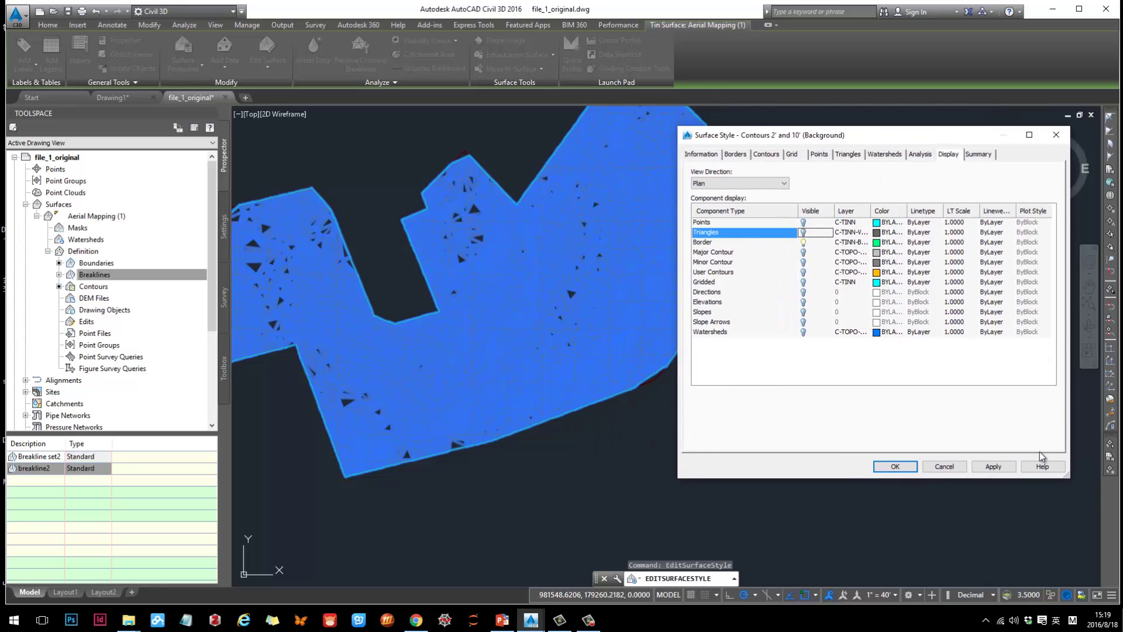
left_click(993, 467)
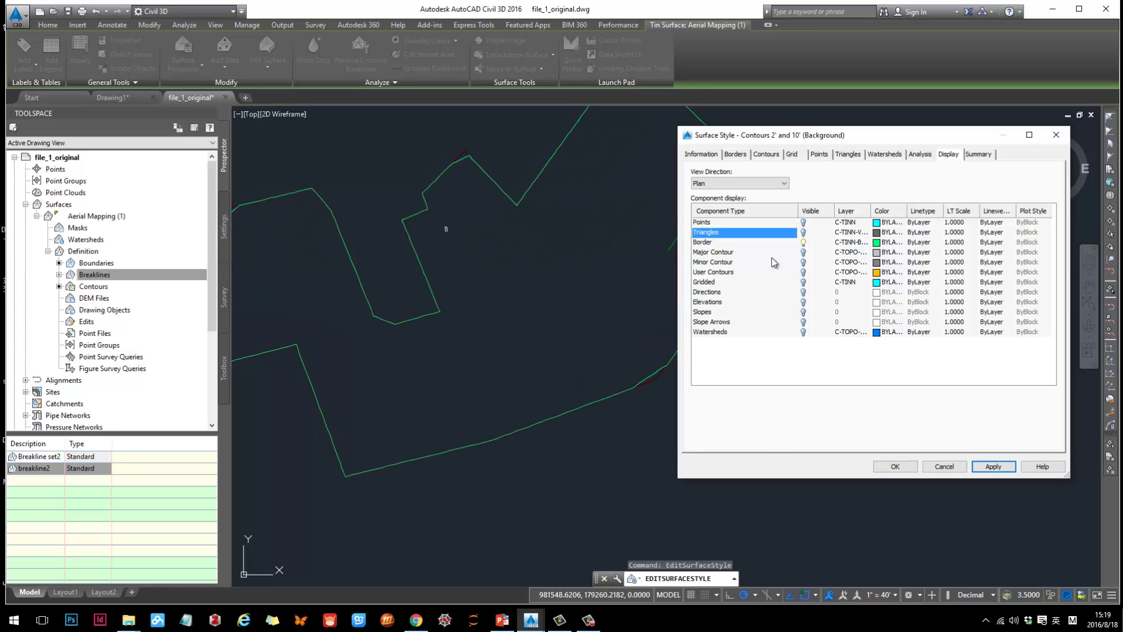
Make the Major Contour and Minor Contour components visible in the surface style and accept the changes
left_click(805, 252)
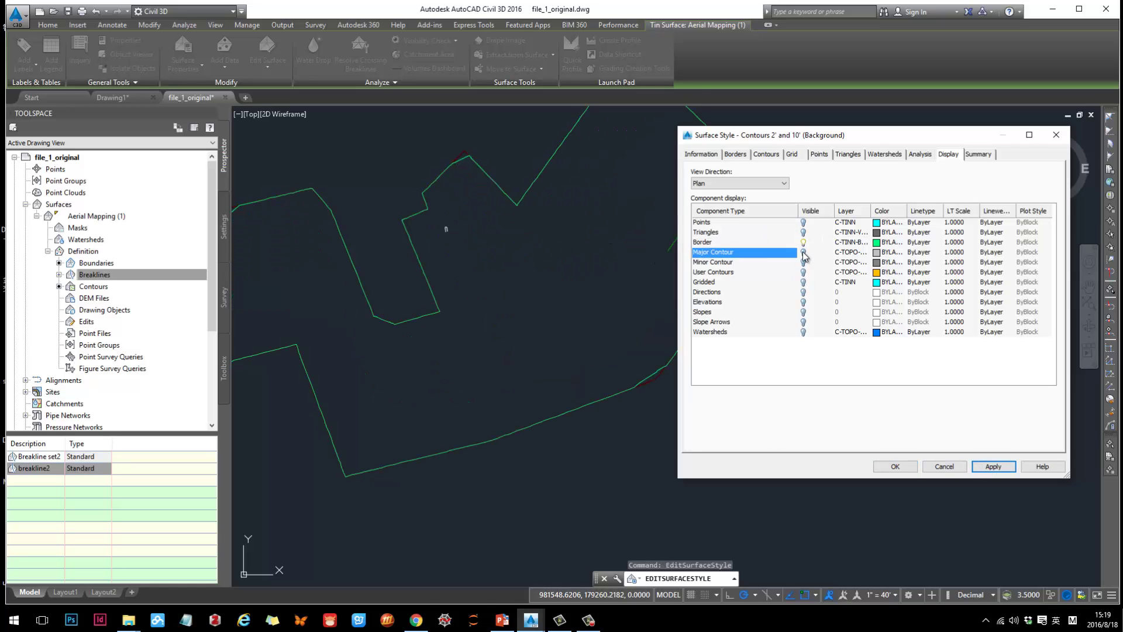
left_click(993, 466)
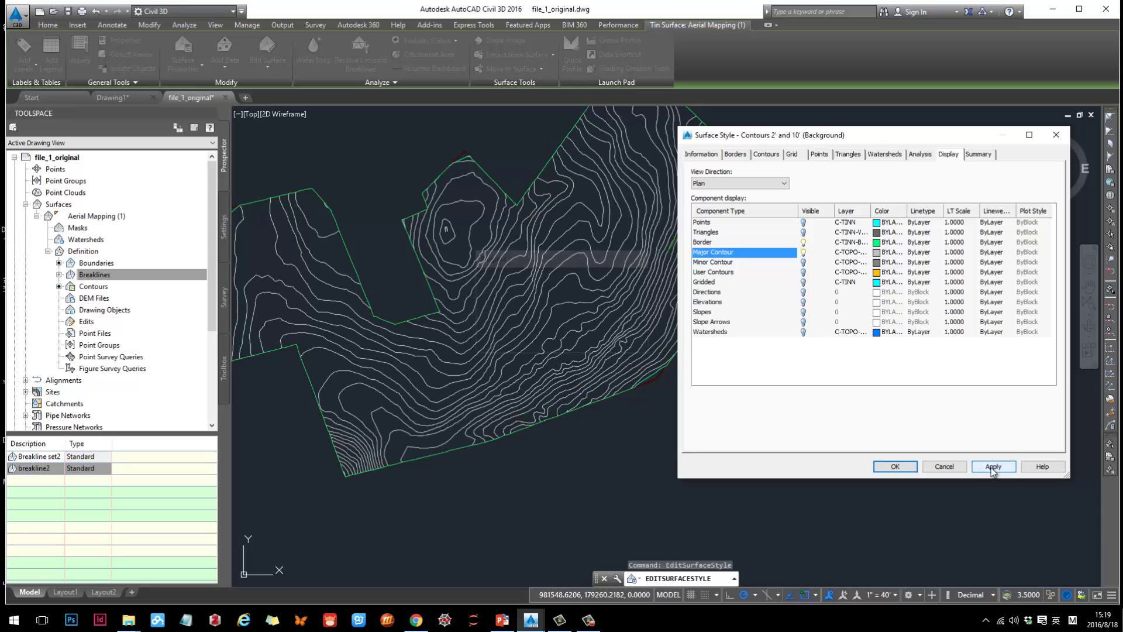
left_click(803, 263)
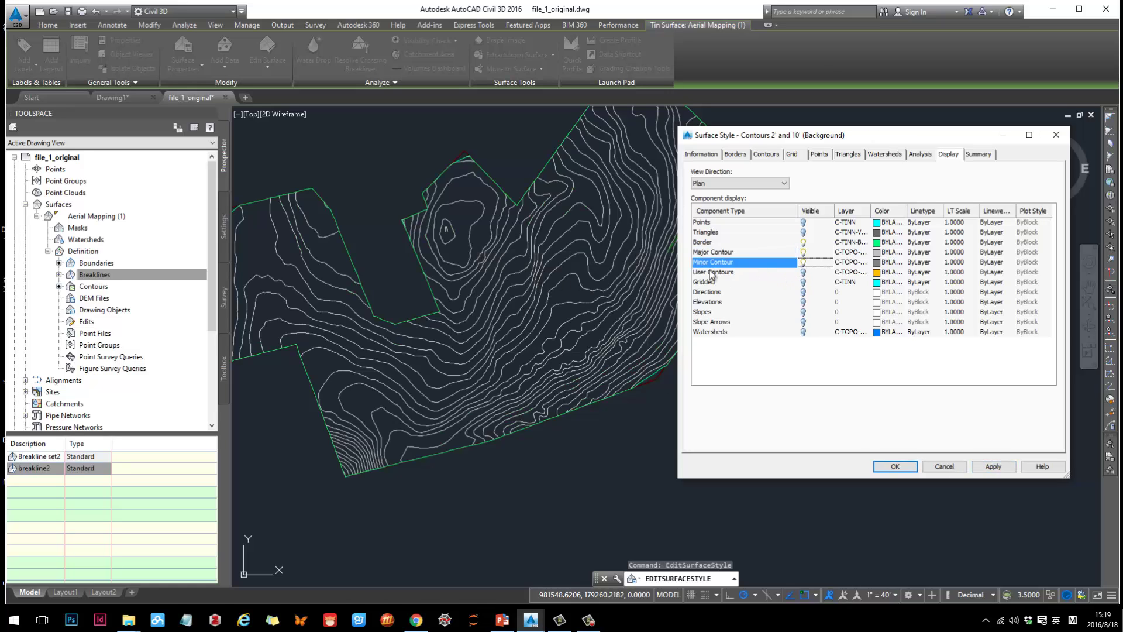
left_click(993, 466)
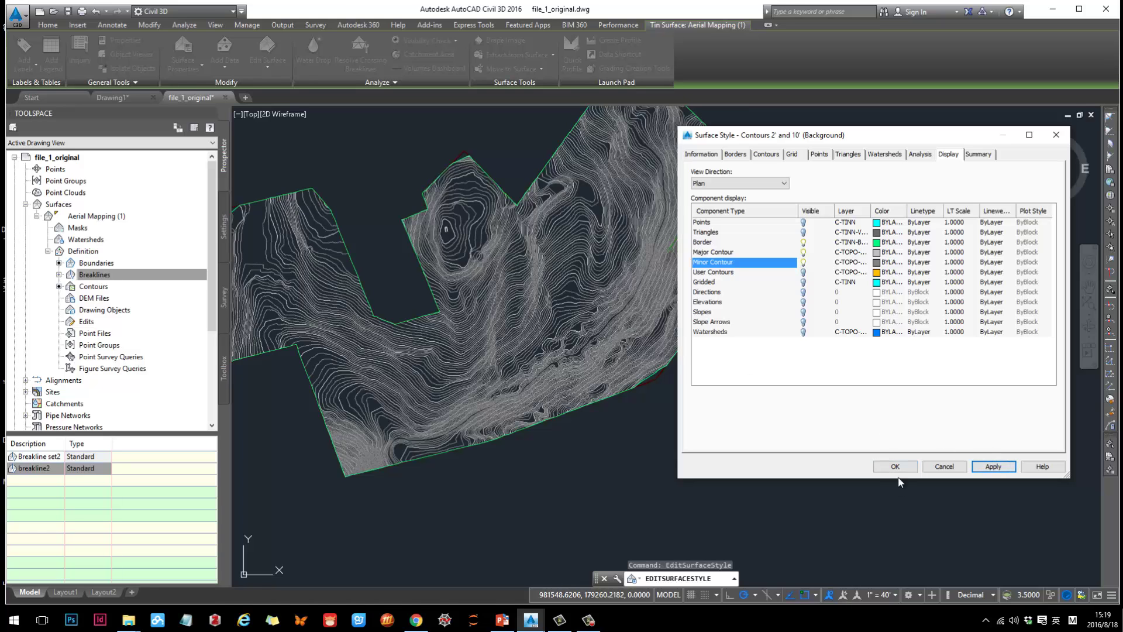
left_click(896, 466)
Reopen the Aerial Mapping surface's style and review its contour settings, including the contour ranges and contour intervals
scroll(612, 280, "up", 2)
scroll(687, 277, "up", 5)
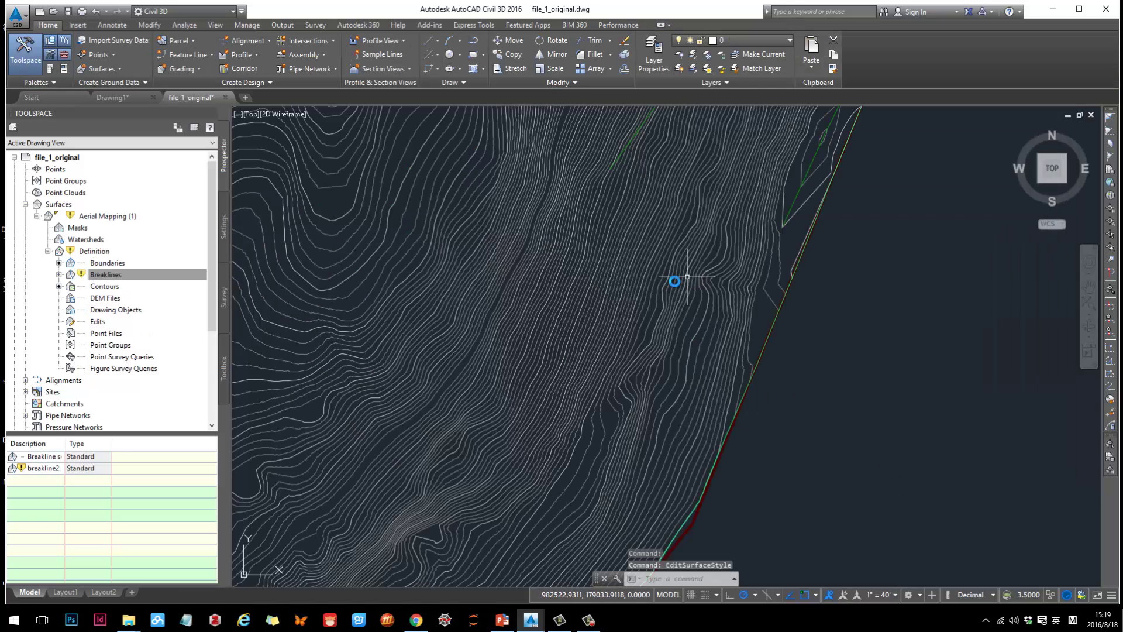
left_click(647, 276)
right_click(646, 281)
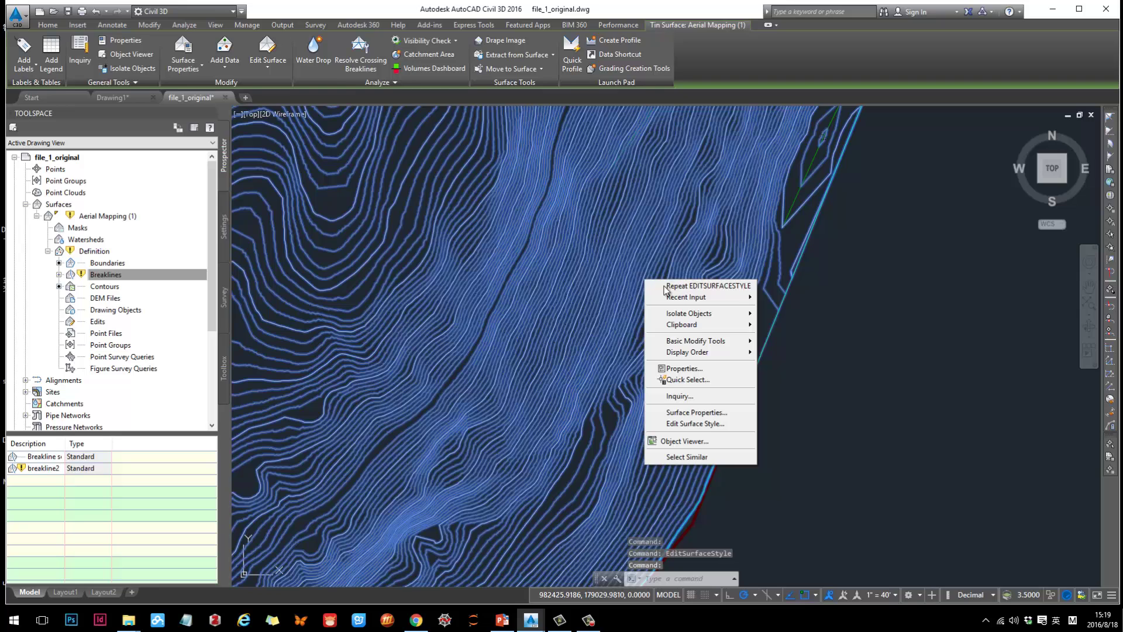
left_click(696, 423)
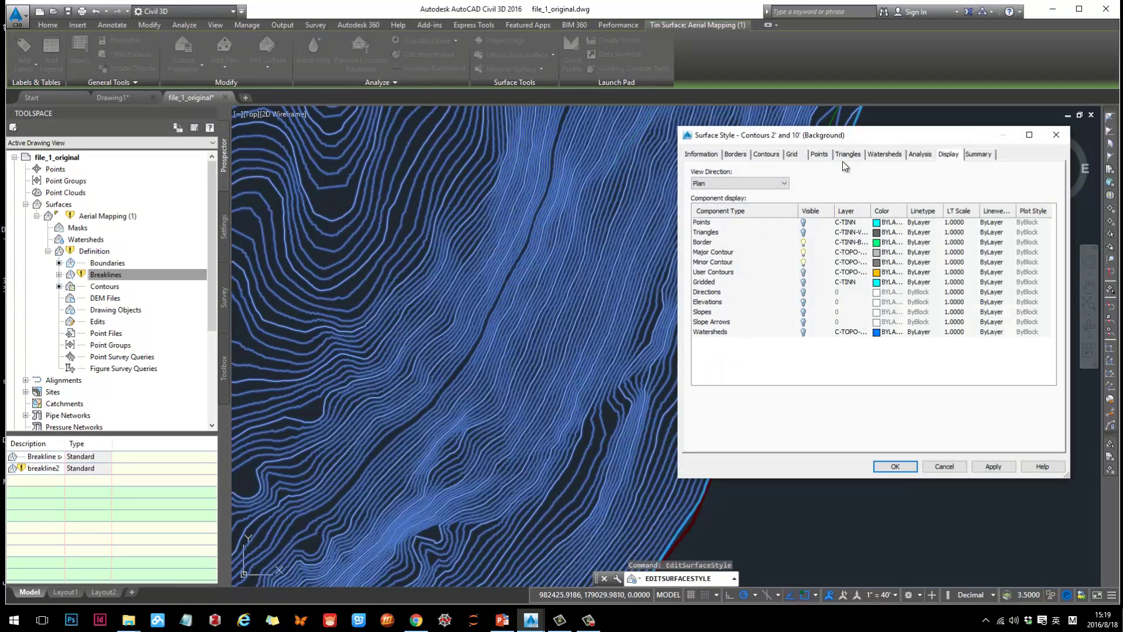
left_click(767, 155)
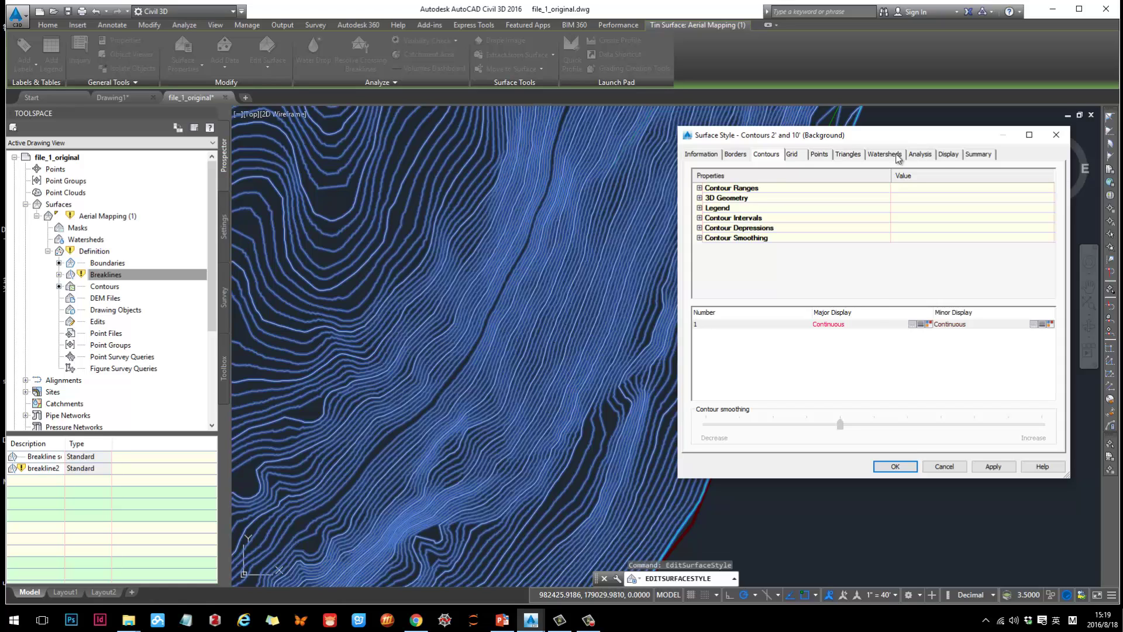
left_click(948, 155)
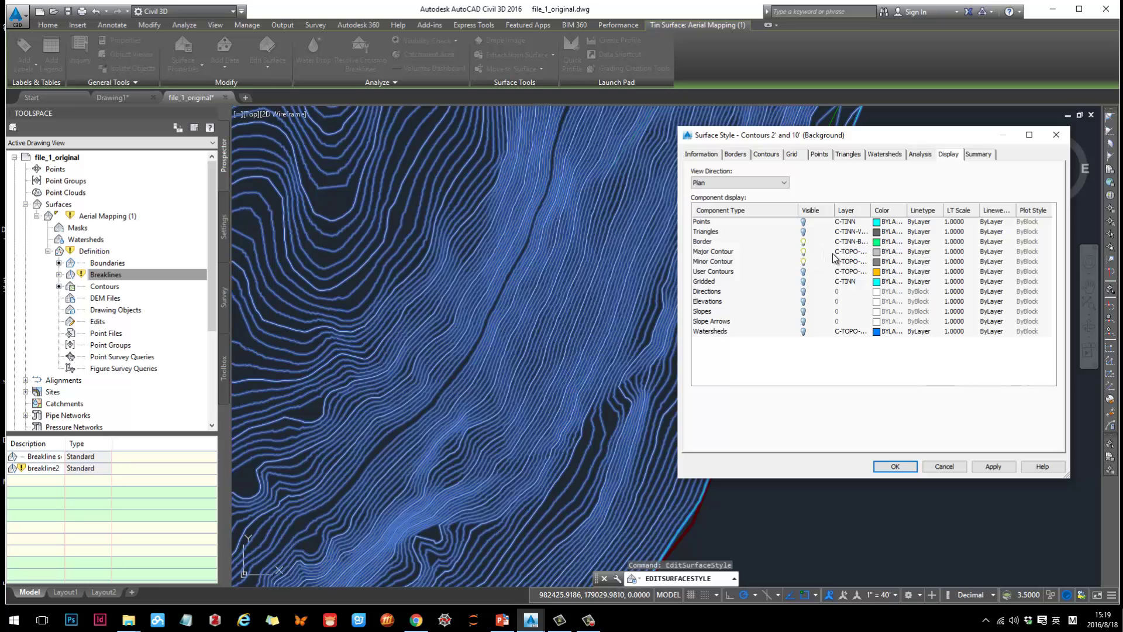
left_click(767, 155)
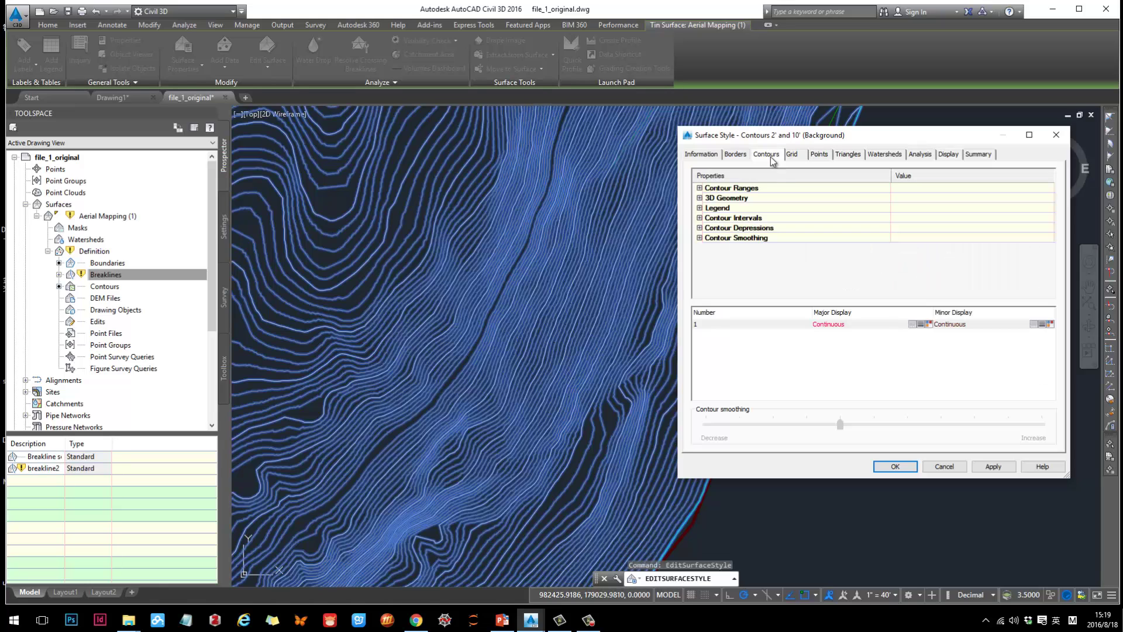
left_click(700, 189)
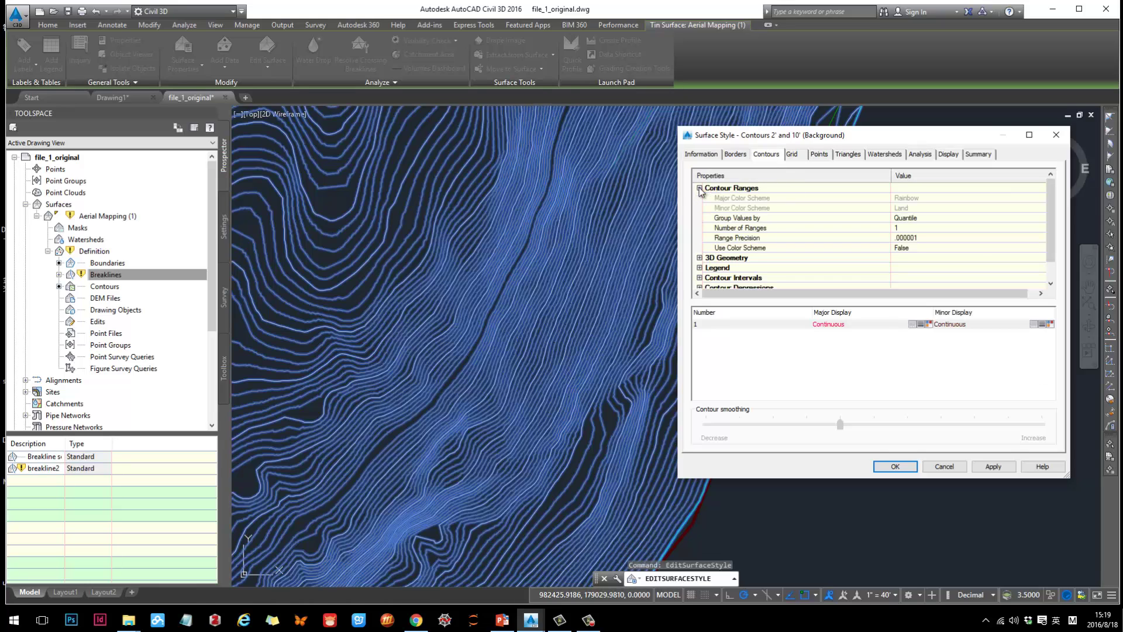
left_click(699, 188)
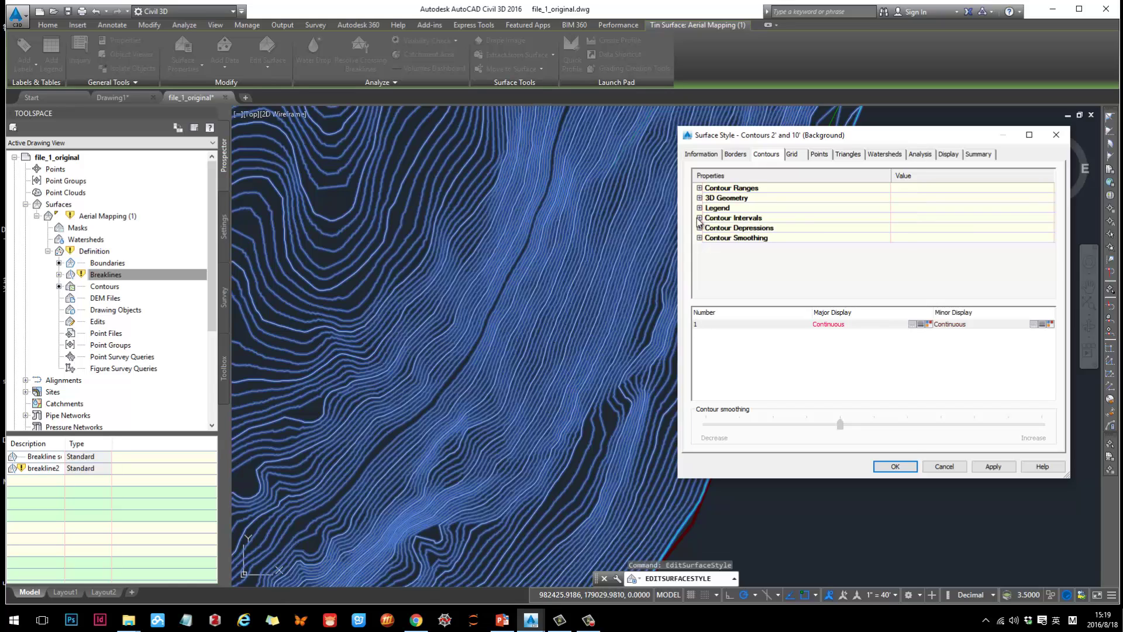
left_click(700, 218)
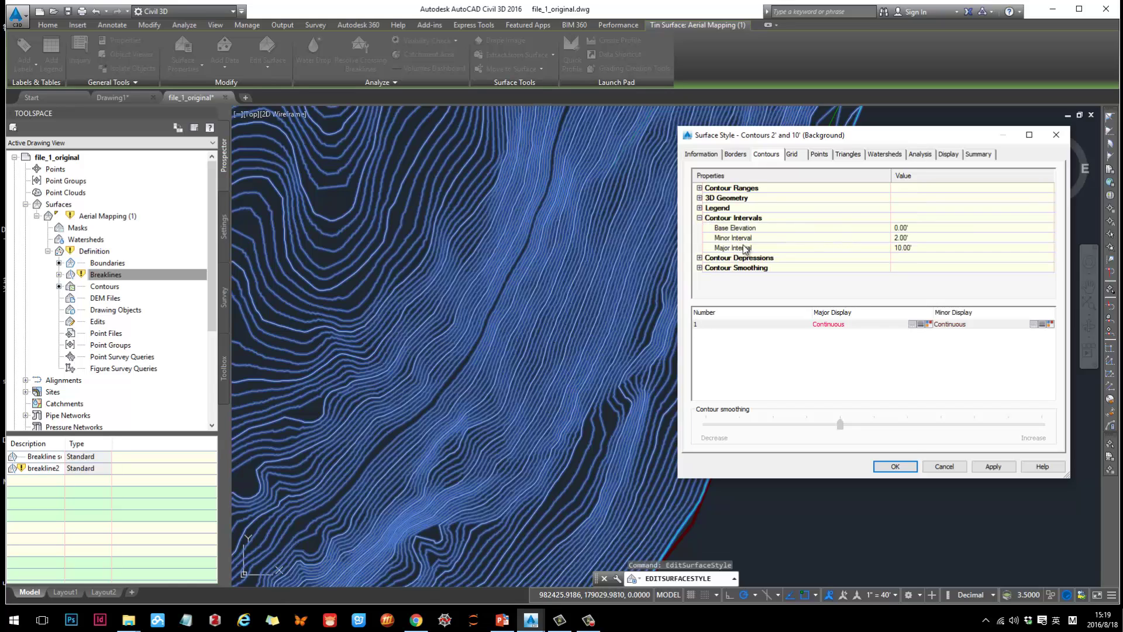
Set the surface style's minor contour interval to 1' and the major interval to 5', and apply them
left_click(912, 248)
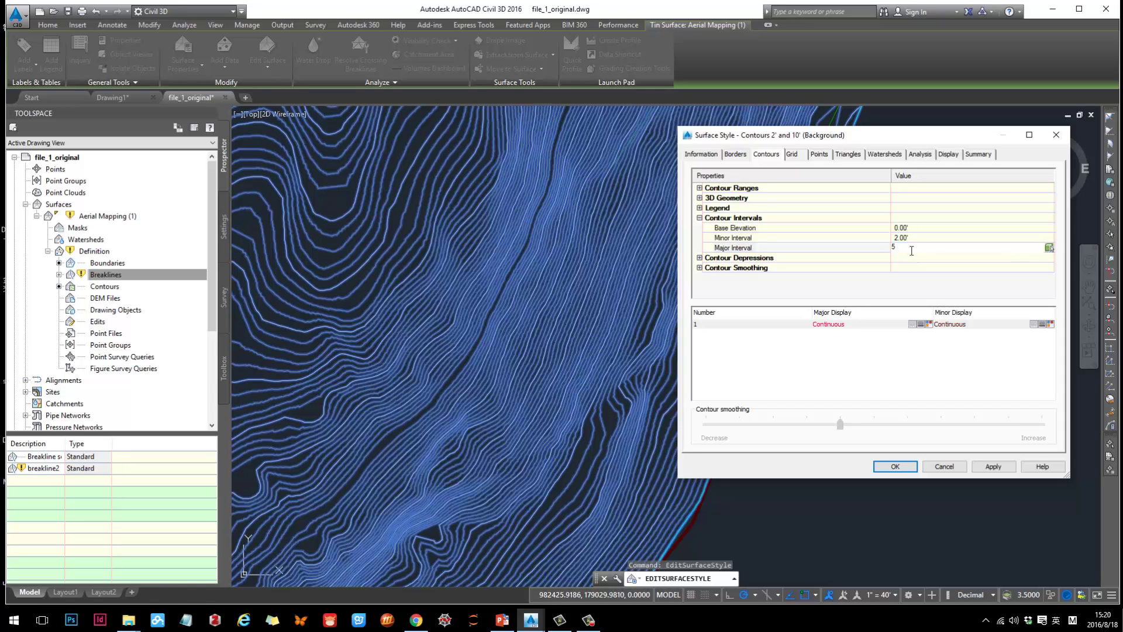
left_click(916, 237)
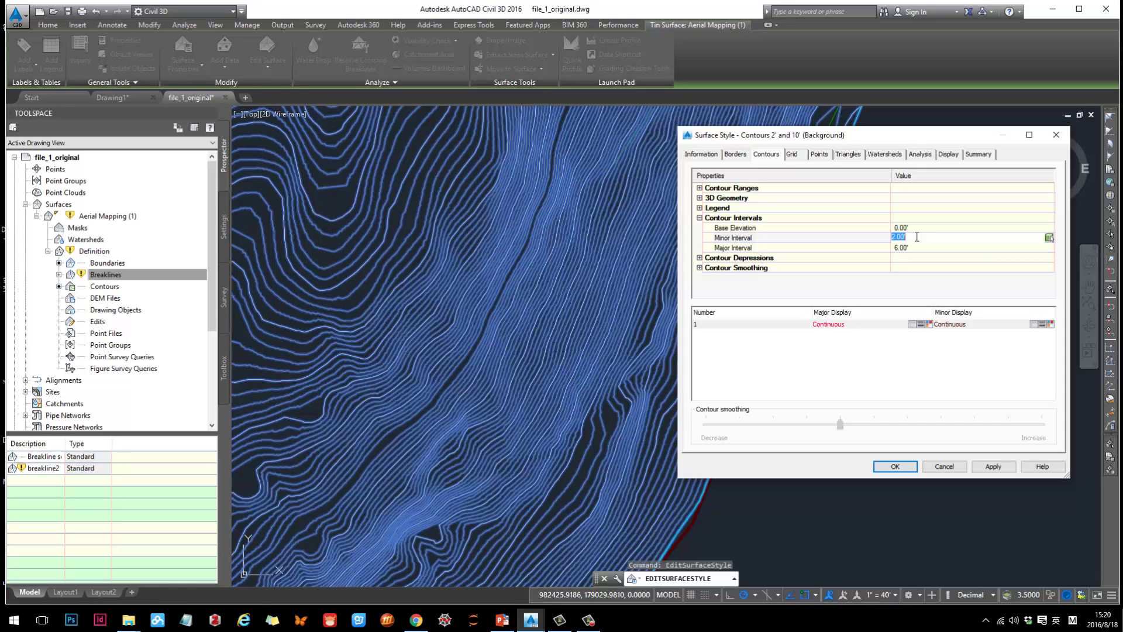
type("1")
key("Return")
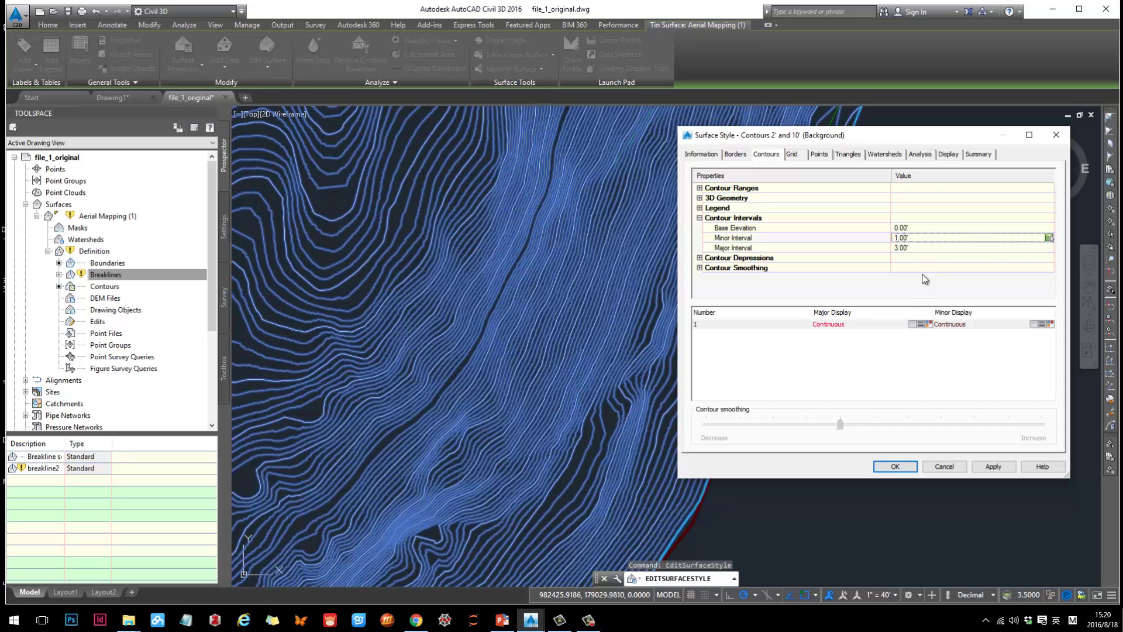
left_click(908, 249)
left_click(948, 261)
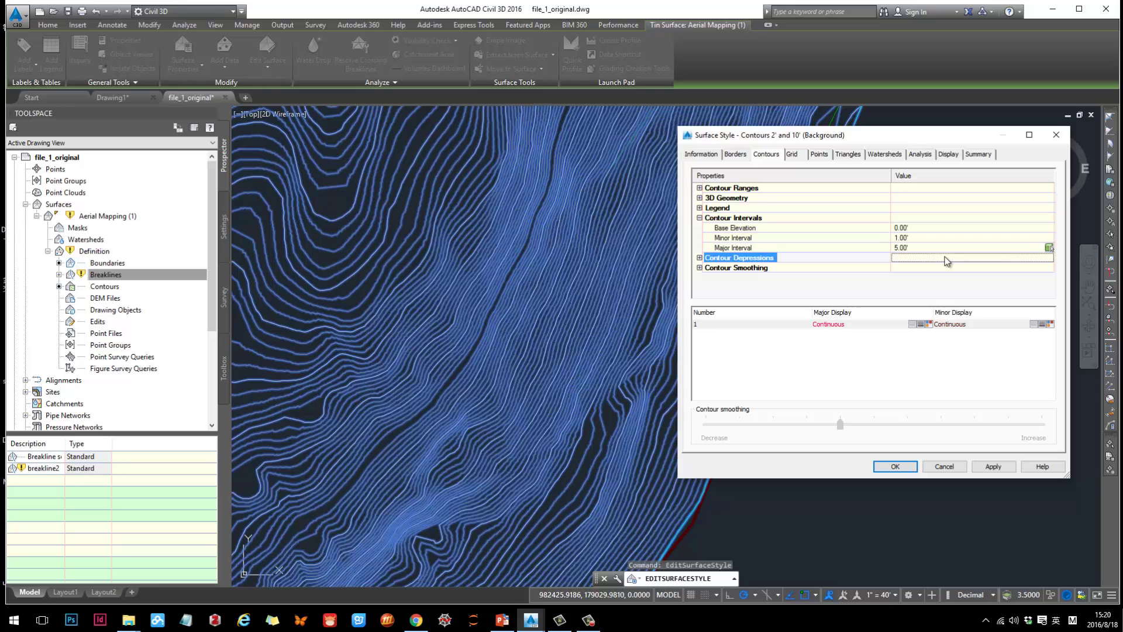
left_click(909, 285)
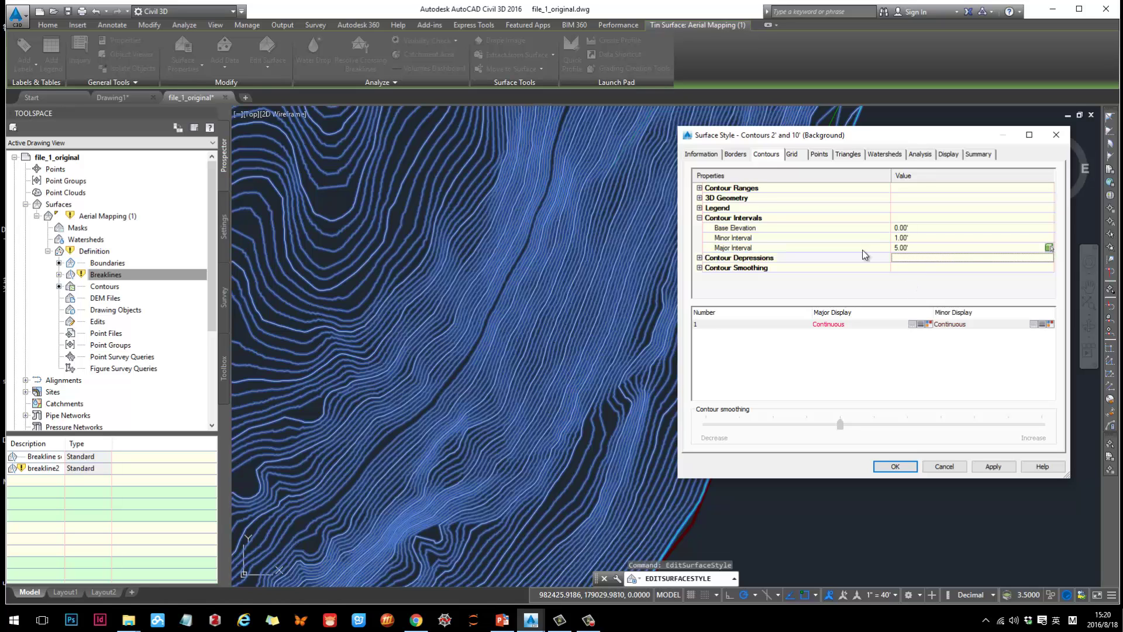
left_click(994, 466)
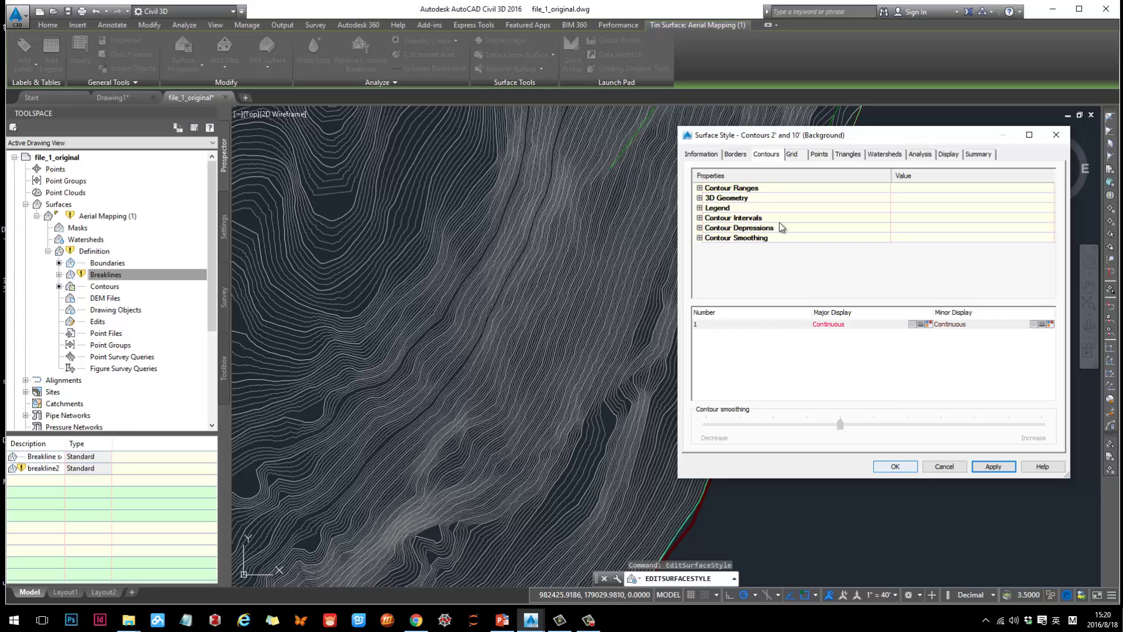
Set the surface style's minor contour interval to 2' with a major interval of 10', and apply them
left_click(700, 217)
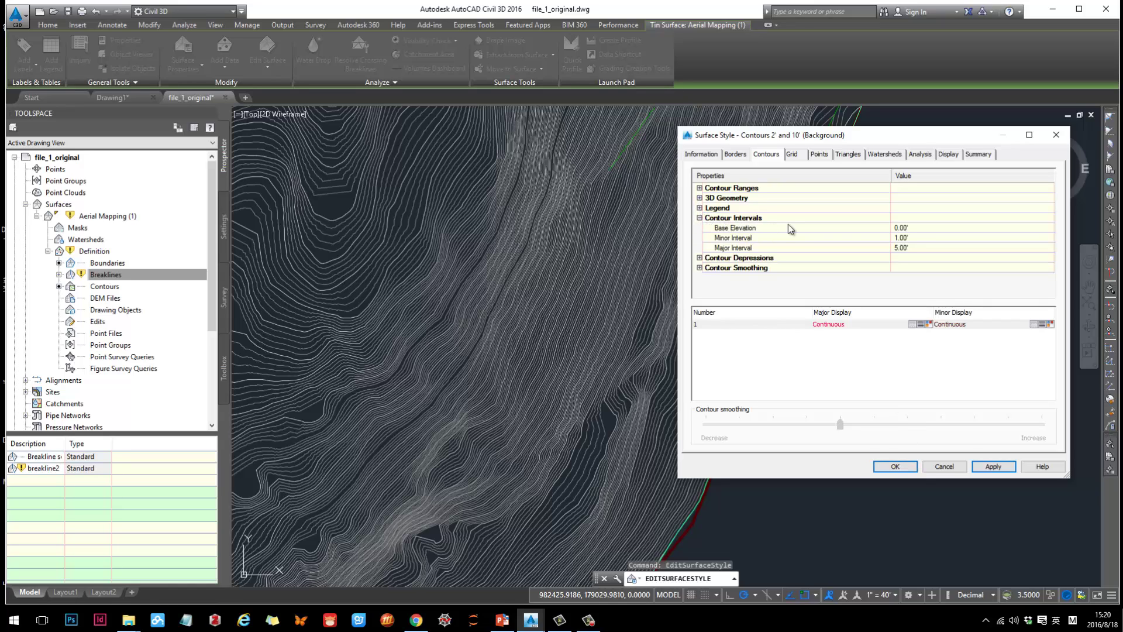
left_click(913, 238)
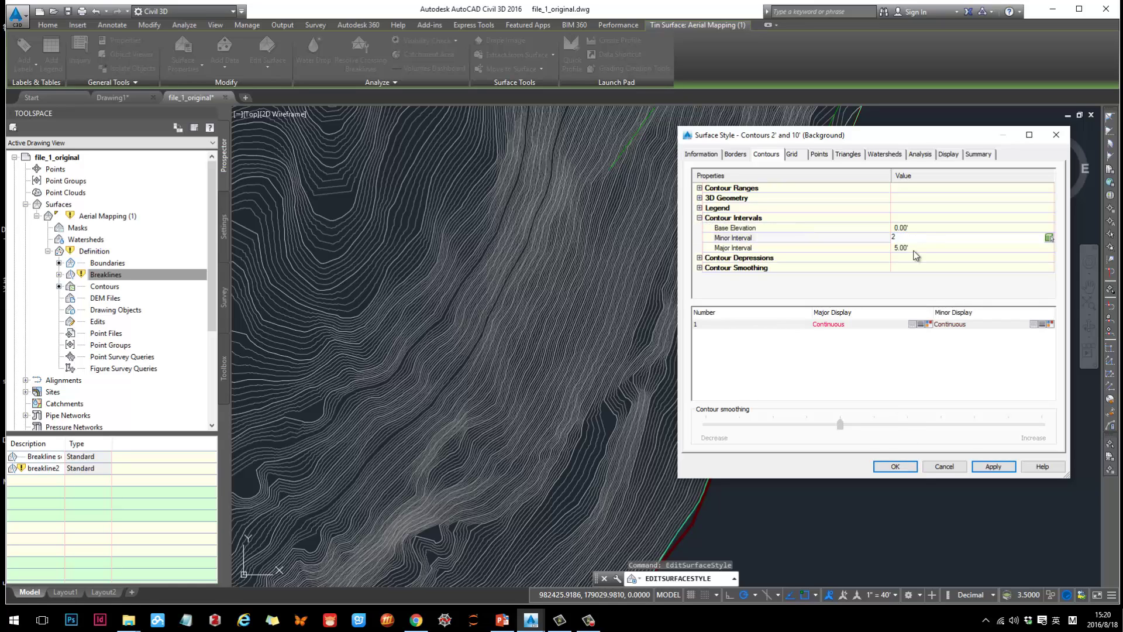
left_click(911, 248)
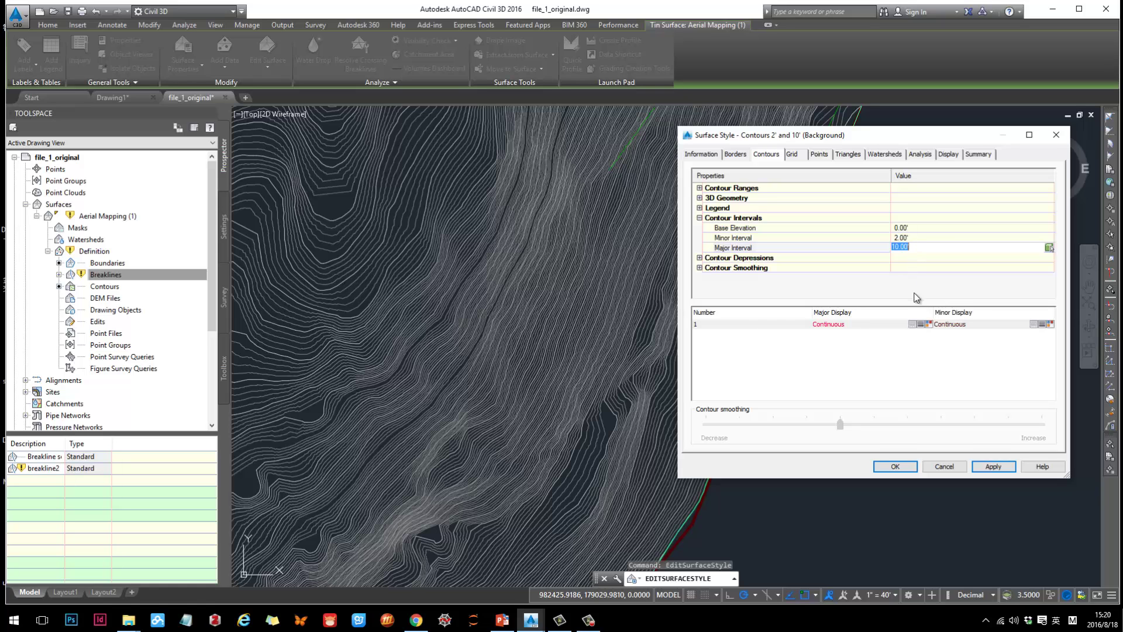
left_click(1002, 470)
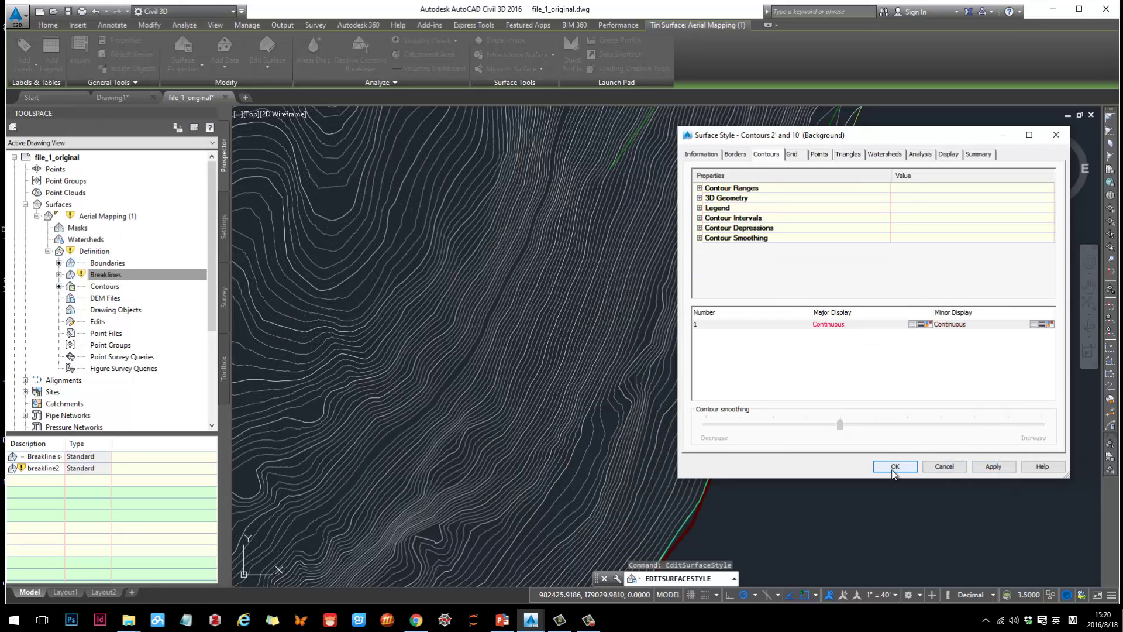
Accept the surface style changes and inspect the Aerial Mapping surface's contours overall and in detail
left_click(894, 468)
scroll(479, 306, "down", 5)
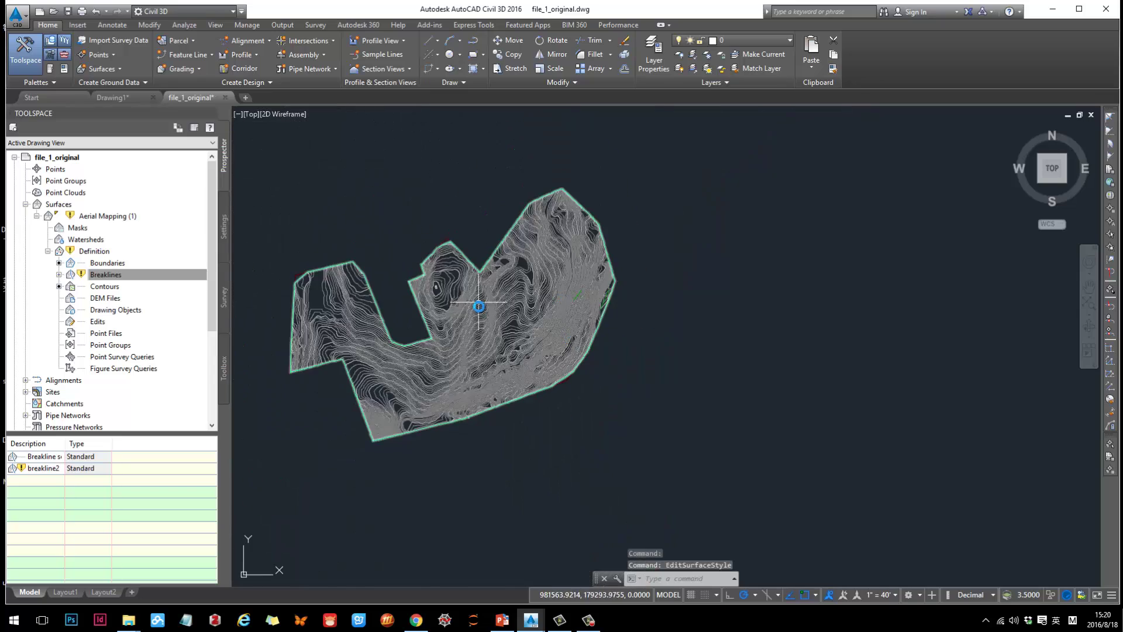
scroll(602, 306, "up", 5)
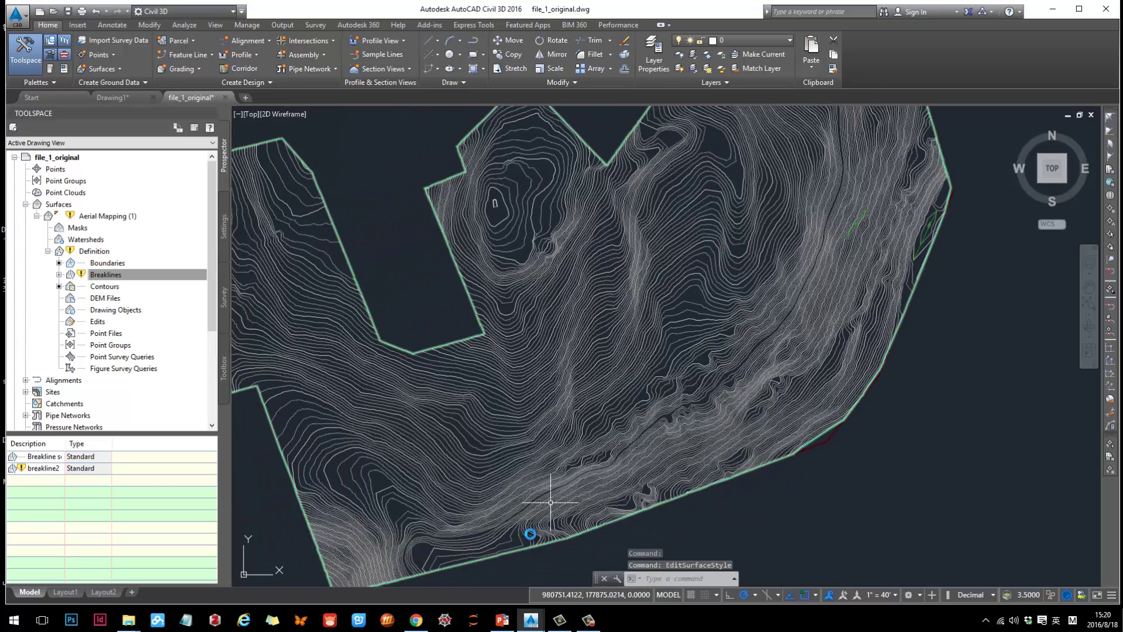
Switch to the PowerPoint tutorial, review the TIN surface, feature line and point group slides, and return to the Civil 3D drawing
mouse_move(530, 620)
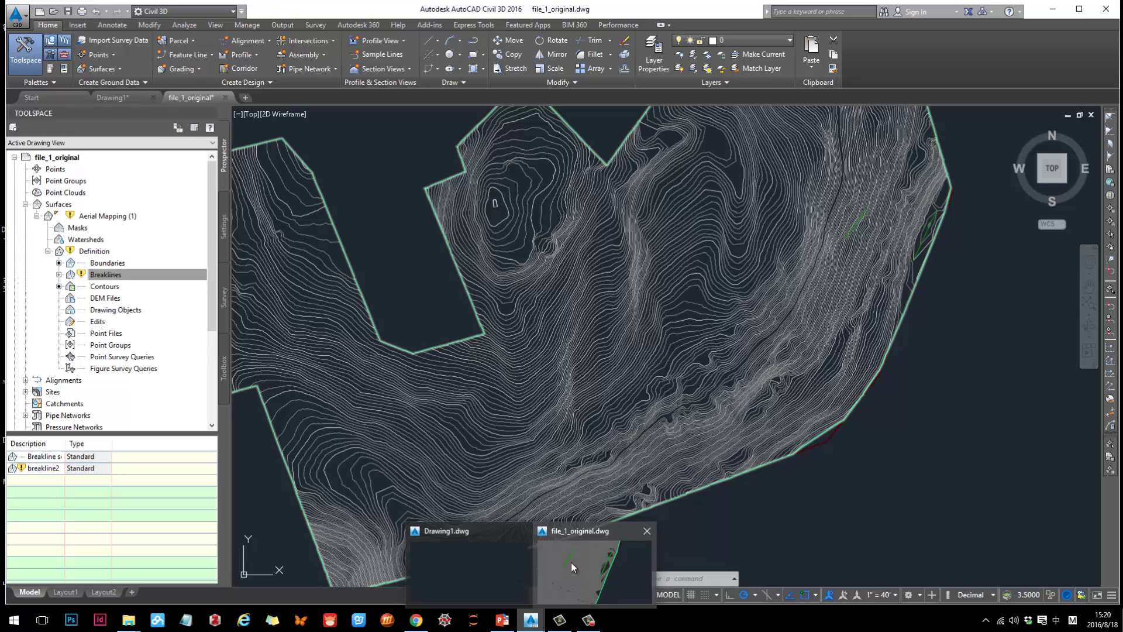
left_click(501, 620)
scroll(729, 309, "down", 1)
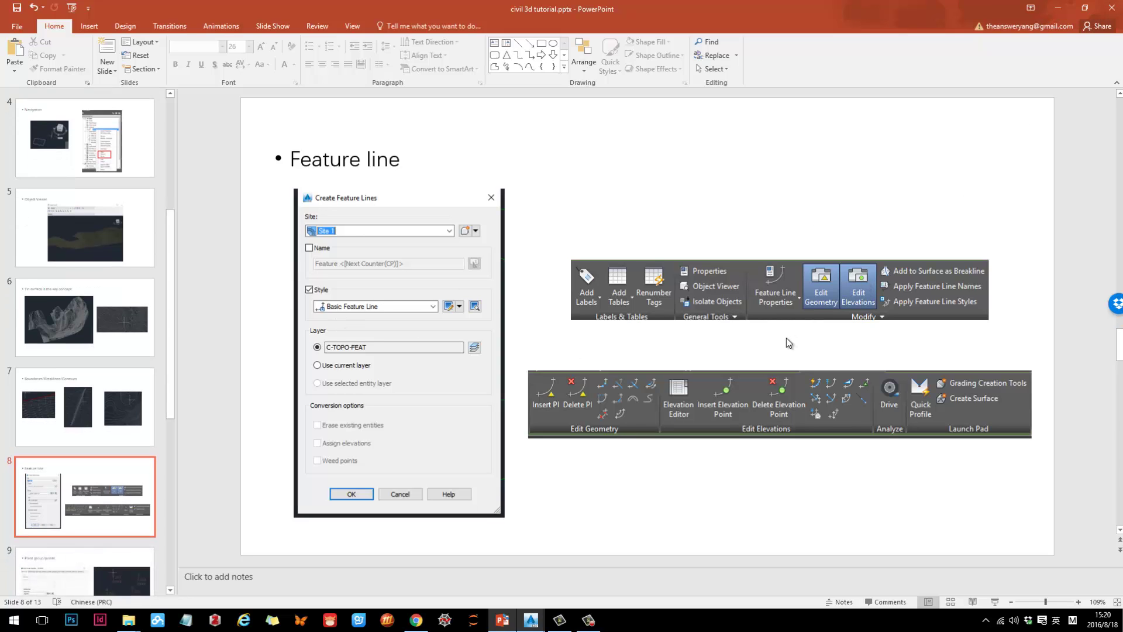
scroll(786, 338, "up", 2)
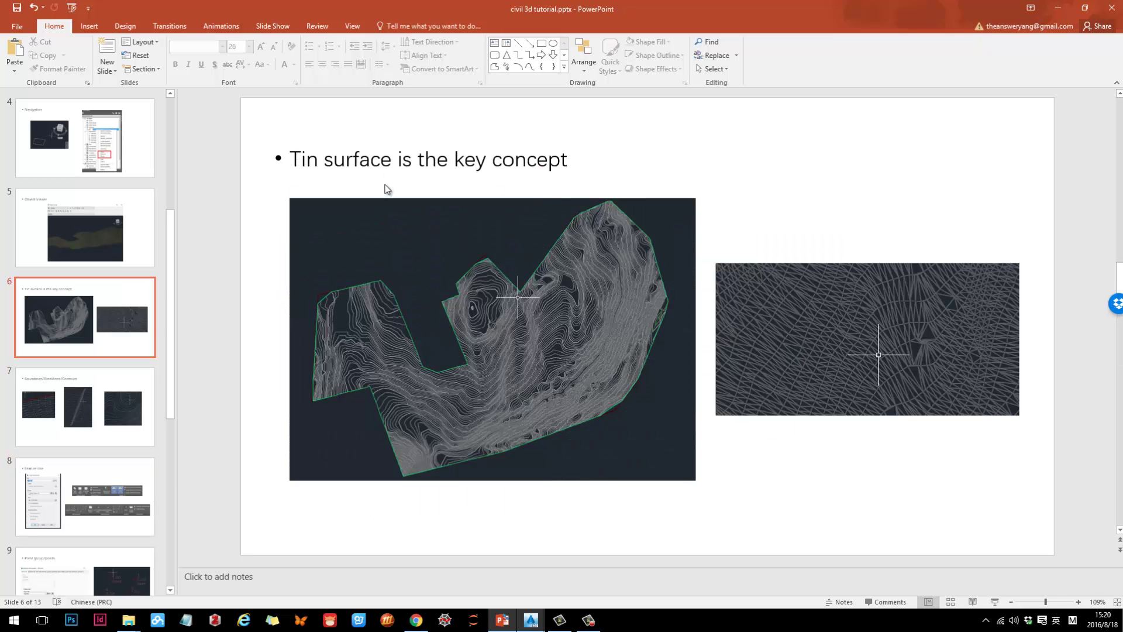
scroll(390, 196, "down", 3)
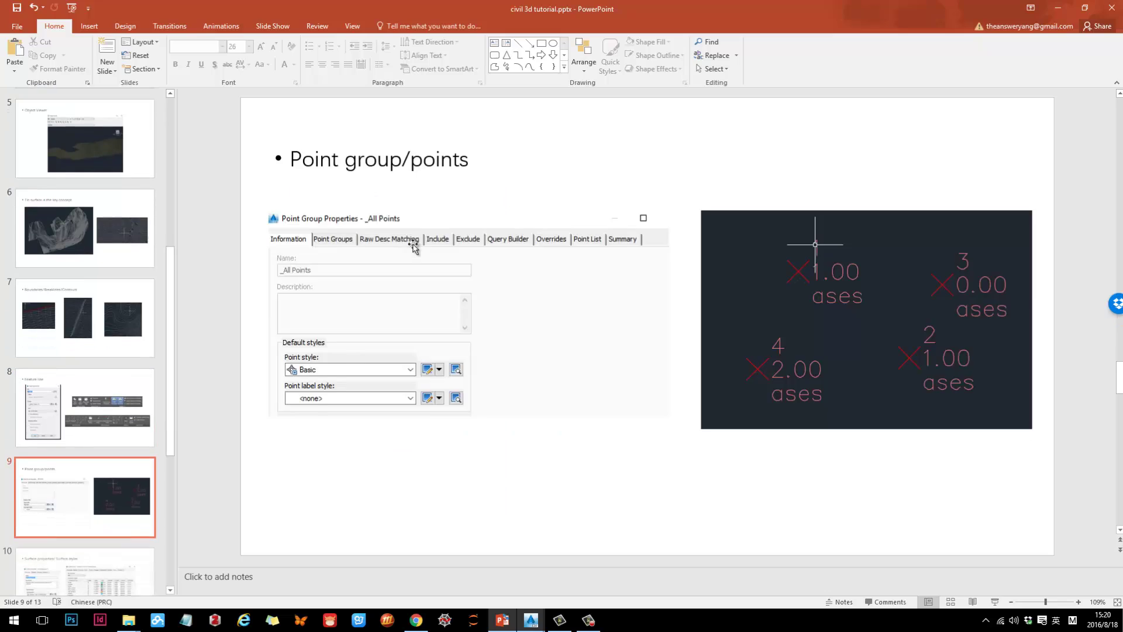
scroll(372, 215, "up", 1)
left_click(1057, 9)
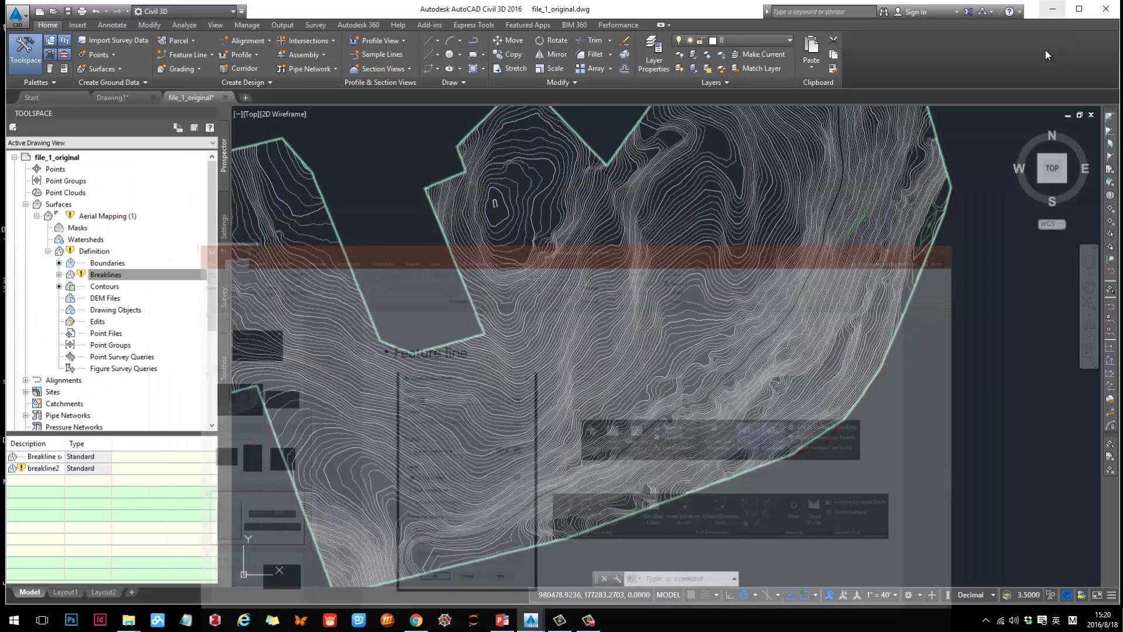
Select the green feature line inside the surface's eastern boundary, examine it with its available editing tools, and clear the selection
mouse_move(983, 370)
middle_mouse_down()
mouse_move(760, 343)
mouse_move(738, 366)
mouse_move(511, 316)
mouse_move(709, 417)
mouse_move(675, 363)
mouse_move(679, 328)
middle_mouse_up()
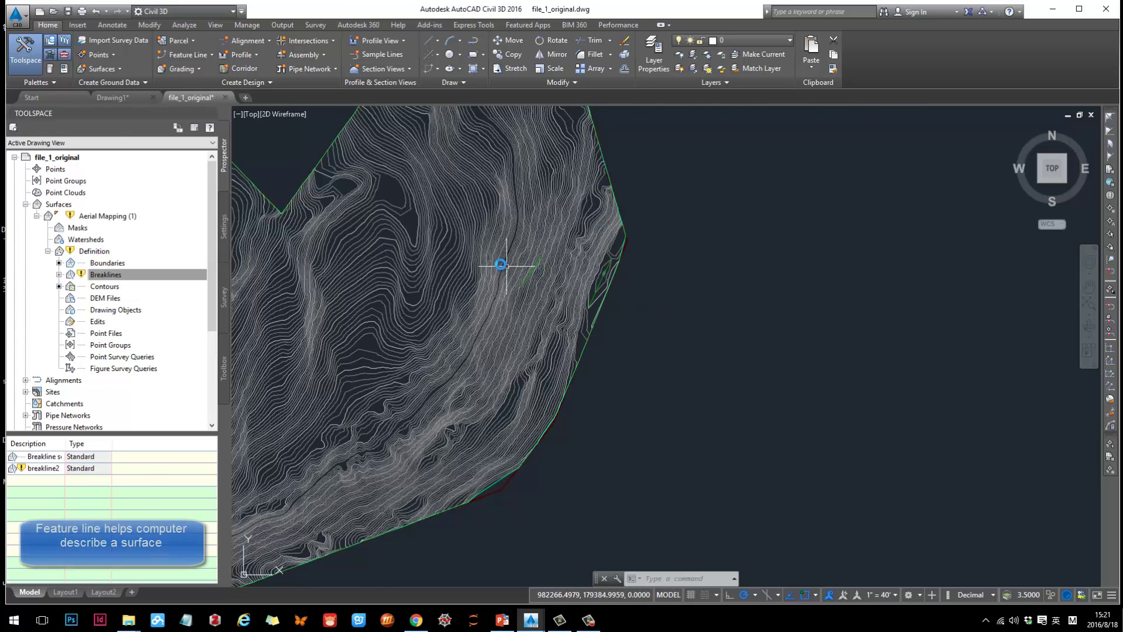
scroll(521, 265, "up", 5)
scroll(572, 275, "down", 5)
middle_click_drag(679, 310, 671, 307)
scroll(608, 290, "up", 3)
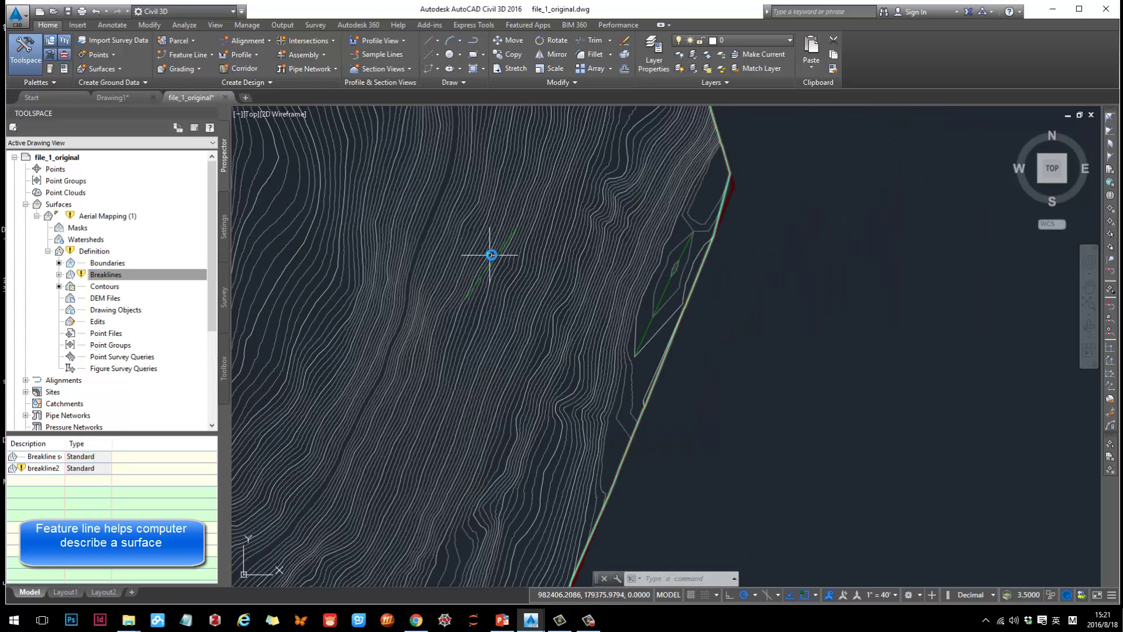
left_click(700, 271)
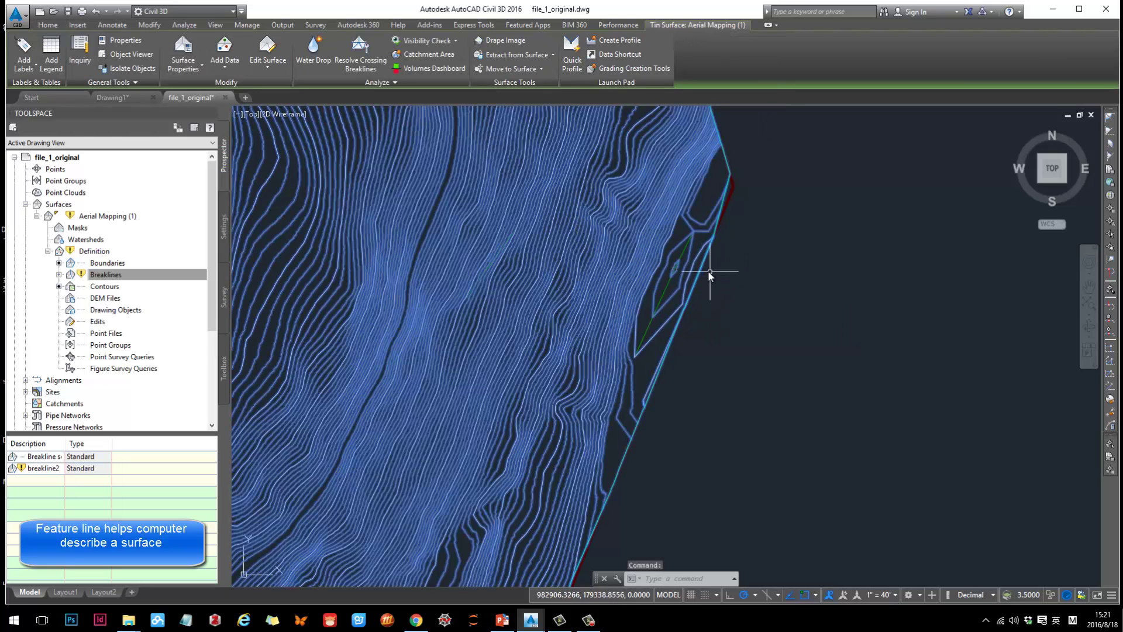
scroll(707, 263, "up", 2)
left_click(669, 240)
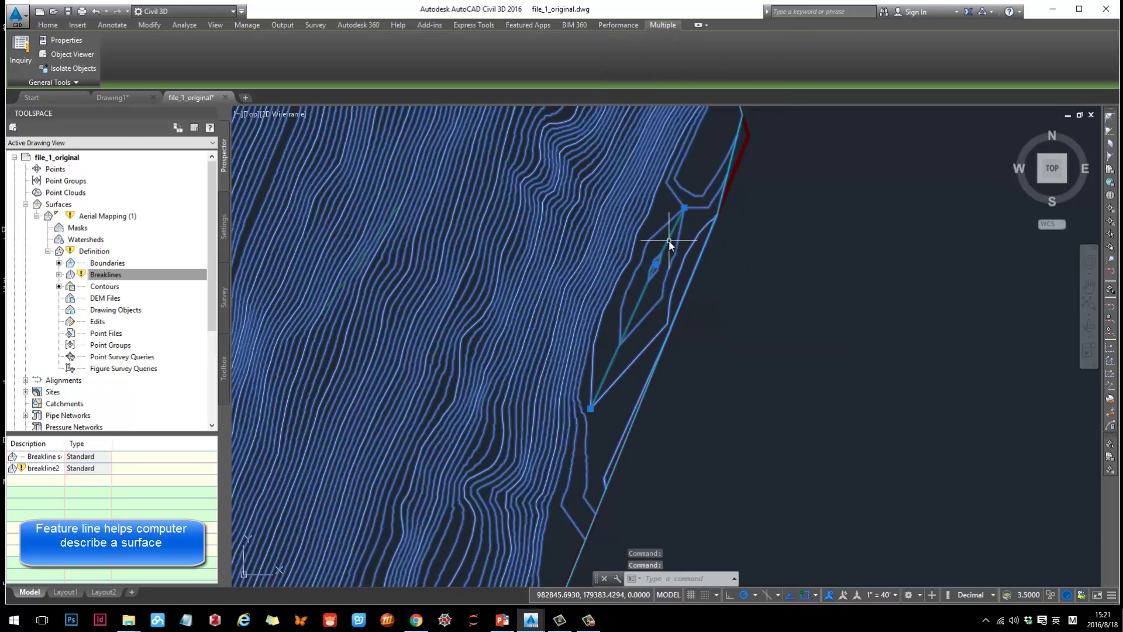
key("Escape")
left_click(668, 240)
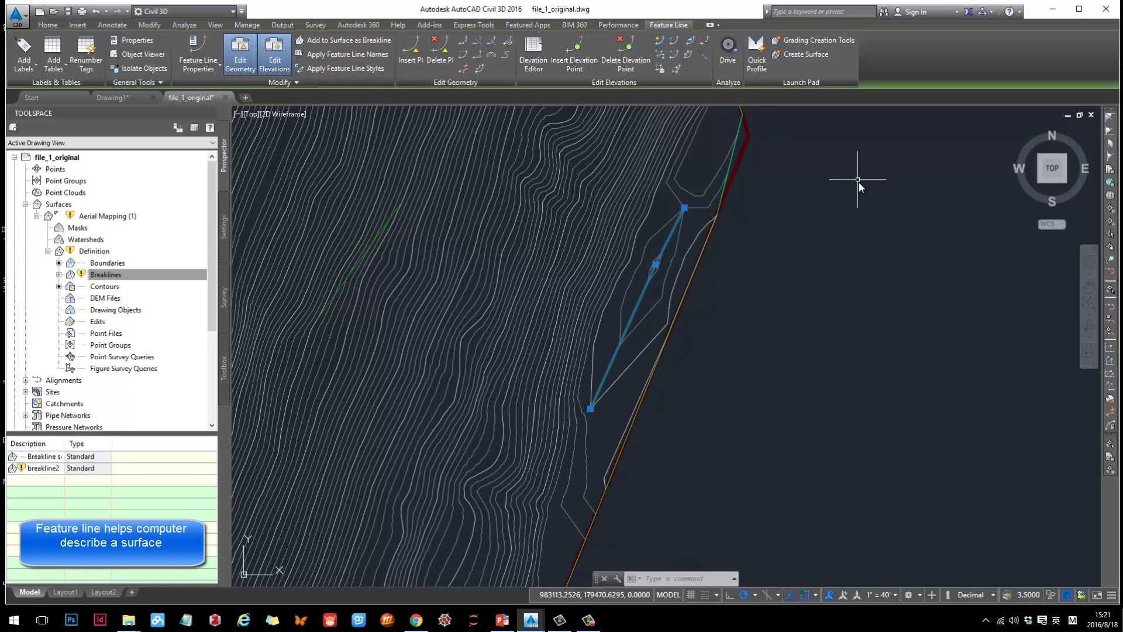
middle_click_drag(862, 274, 781, 276)
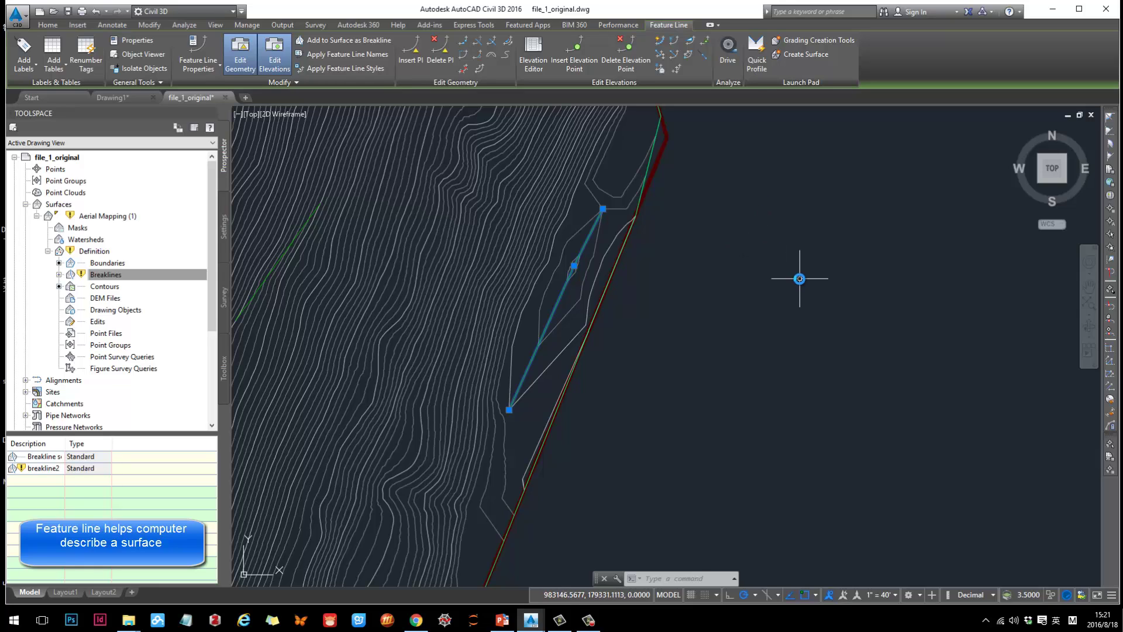
key("Escape")
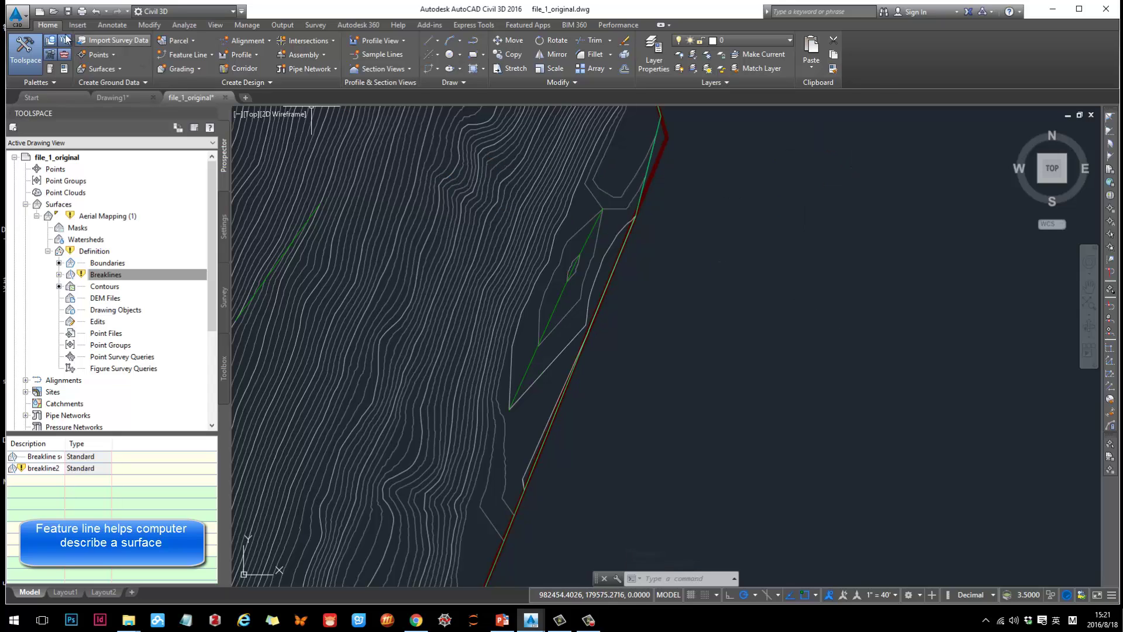
Draw two connected line segments forming an open angle in the empty area east of the surface
left_click(434, 40)
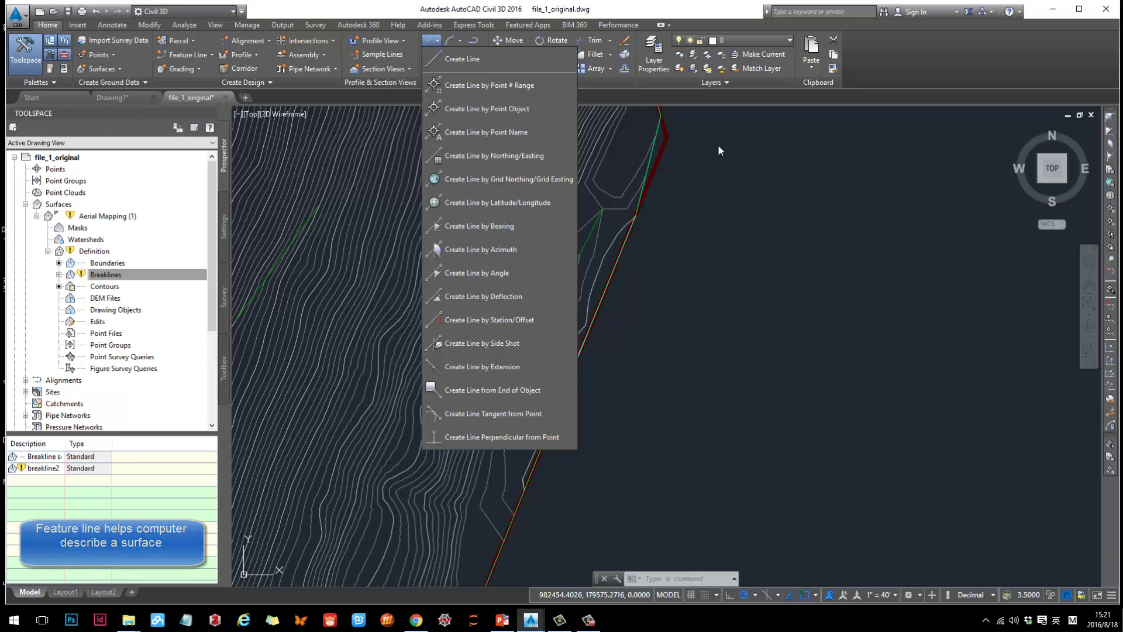
left_click(480, 59)
left_click(808, 195)
left_click(742, 361)
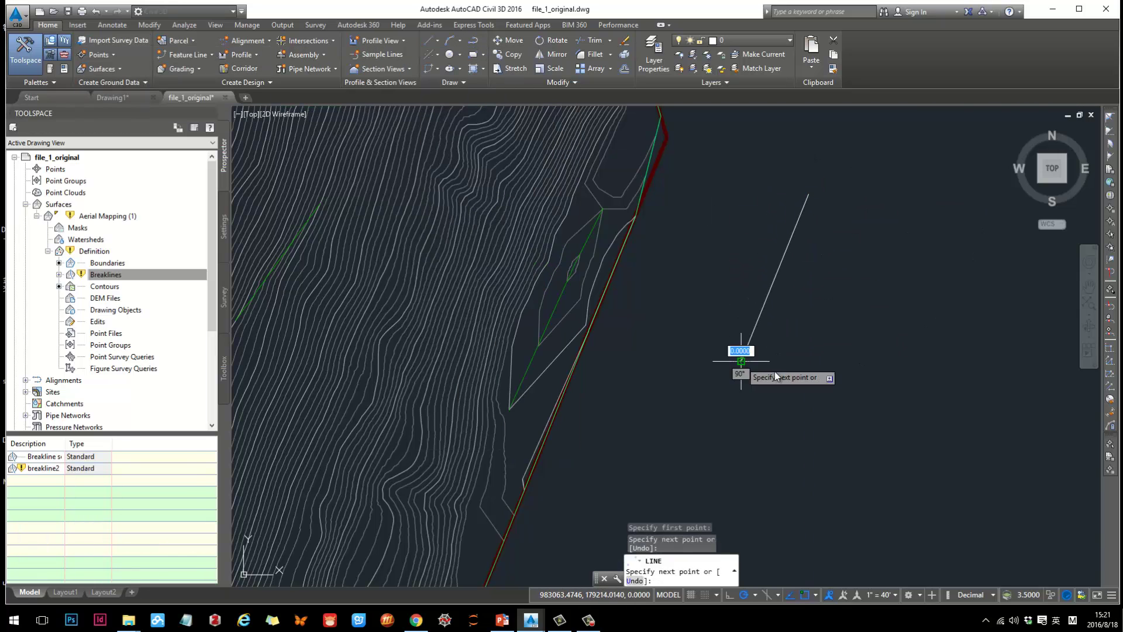
left_click(951, 398)
key("Return")
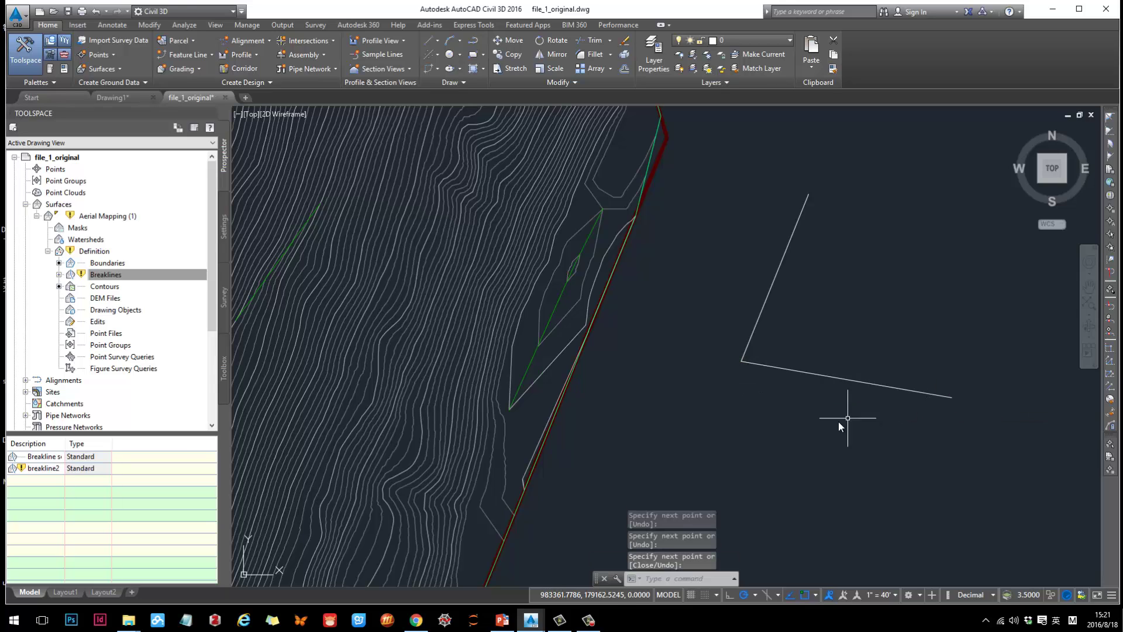
Create feature lines from the two drawn line segments in Site 1, erasing the existing entities and assigning elevations
left_click(213, 55)
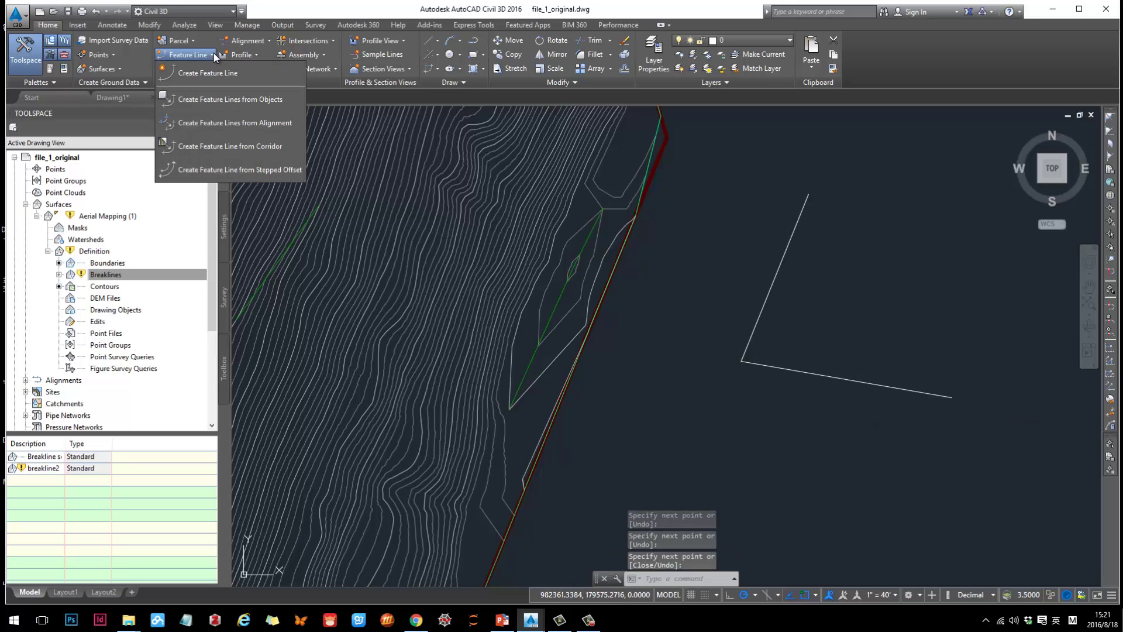
left_click(208, 104)
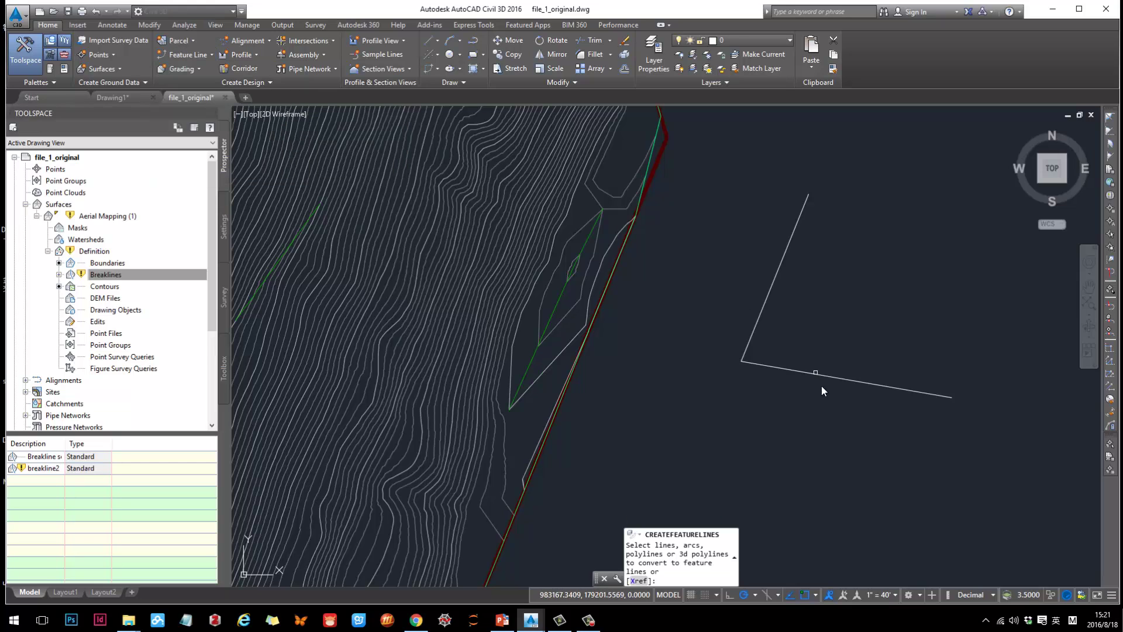
left_click_drag(835, 402, 714, 321)
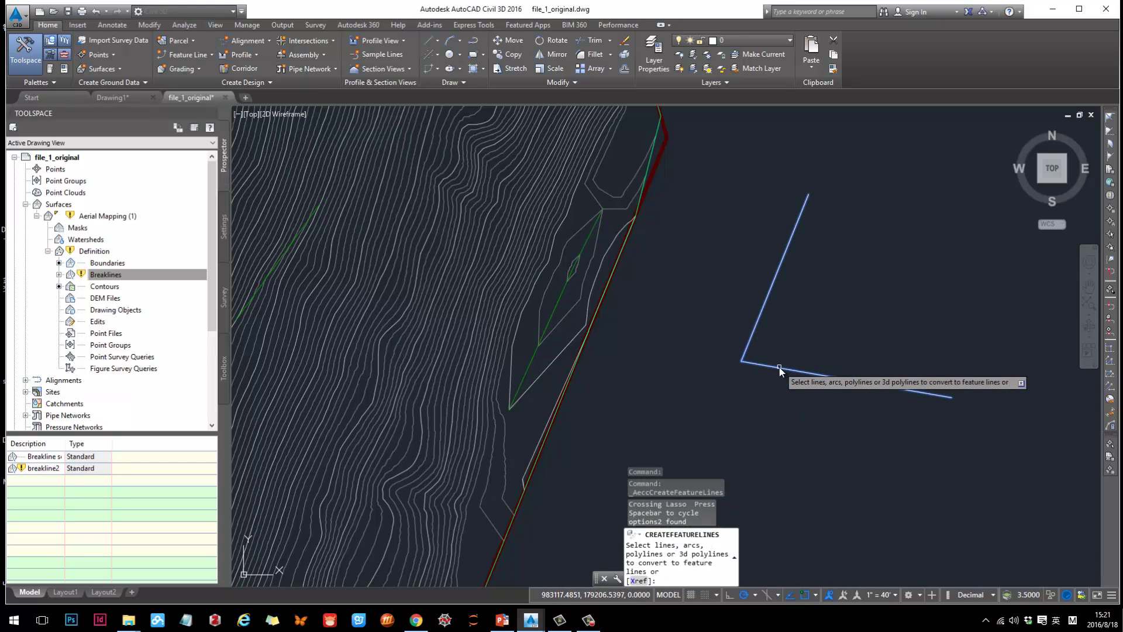
key("Return")
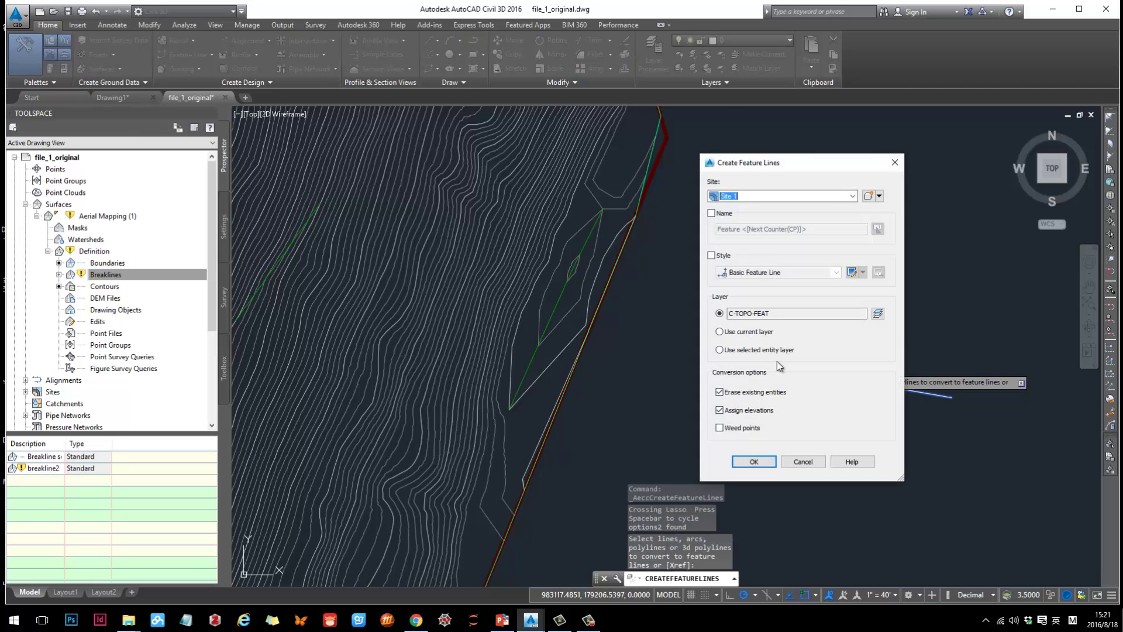
left_click_drag(810, 159, 584, 159)
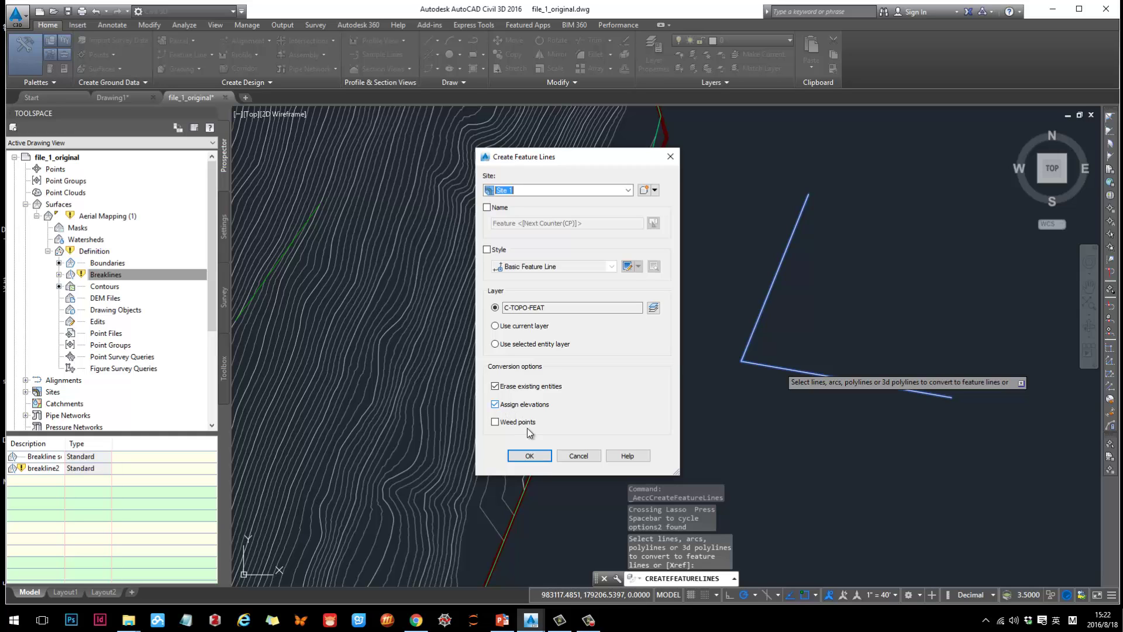
left_click(530, 456)
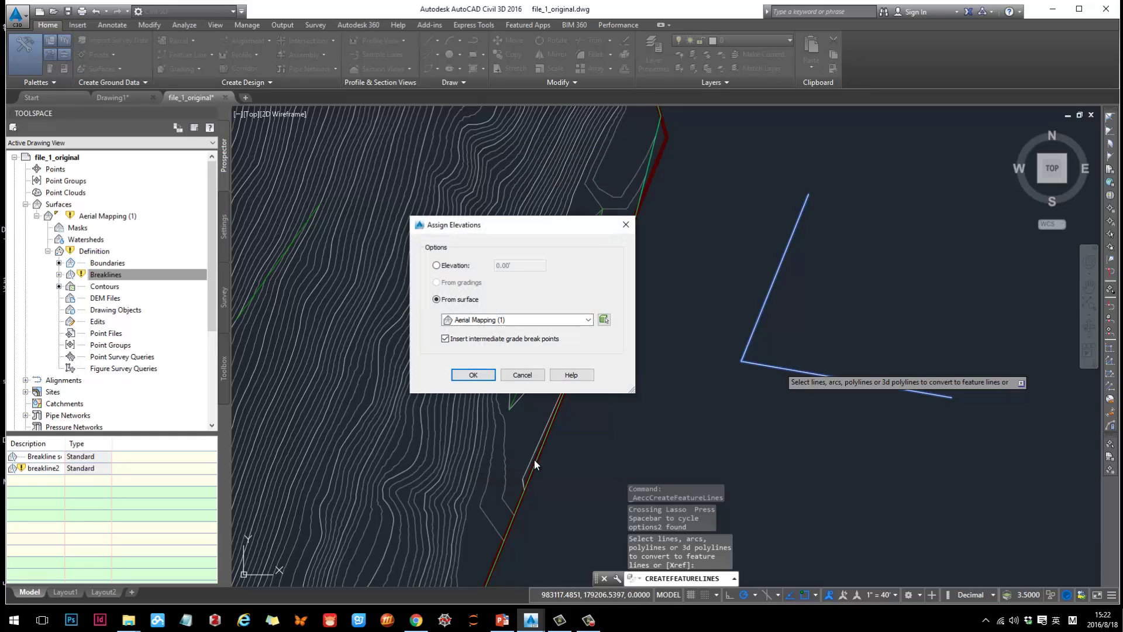
Assign a fixed elevation of 500 to the new feature lines instead of taking elevations from the surface
left_click(463, 267)
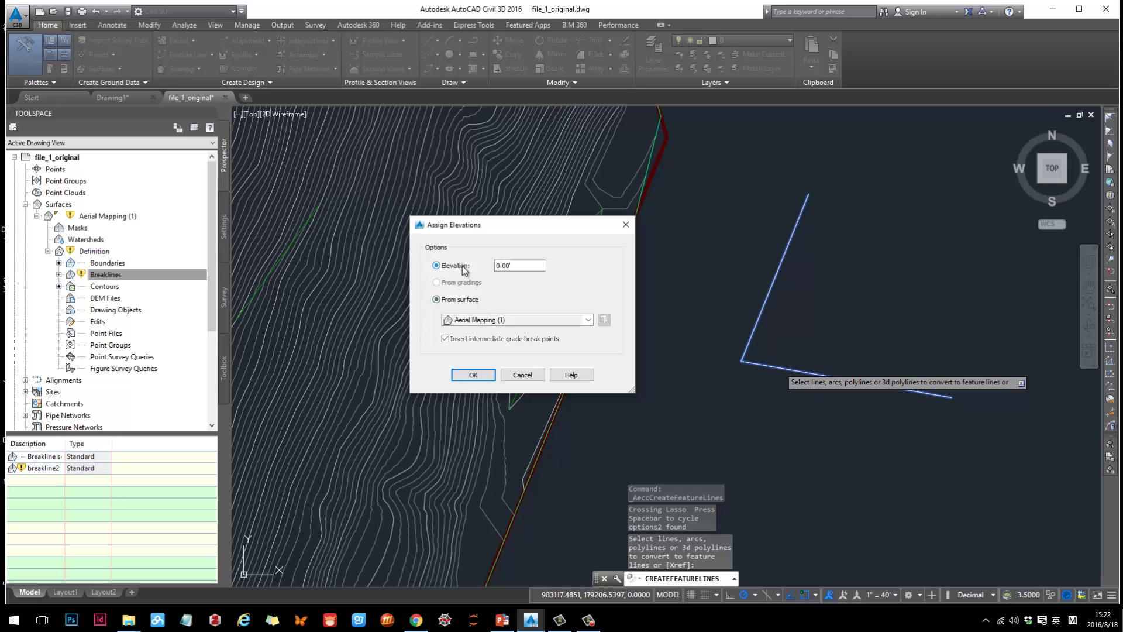
left_click(461, 299)
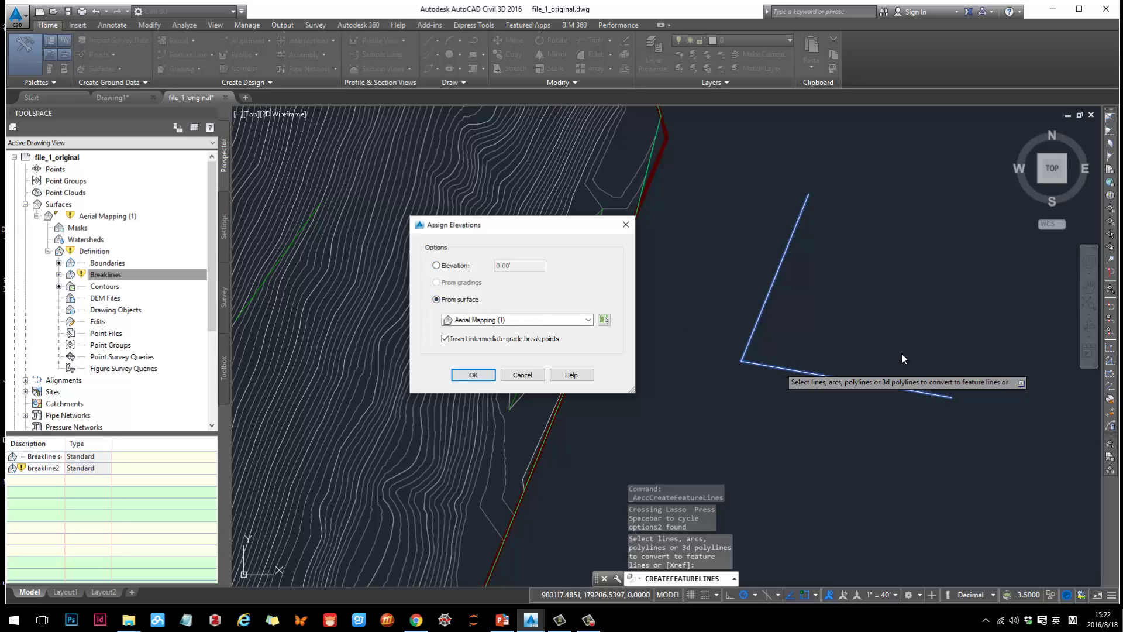
left_click(457, 266)
double_click(518, 265)
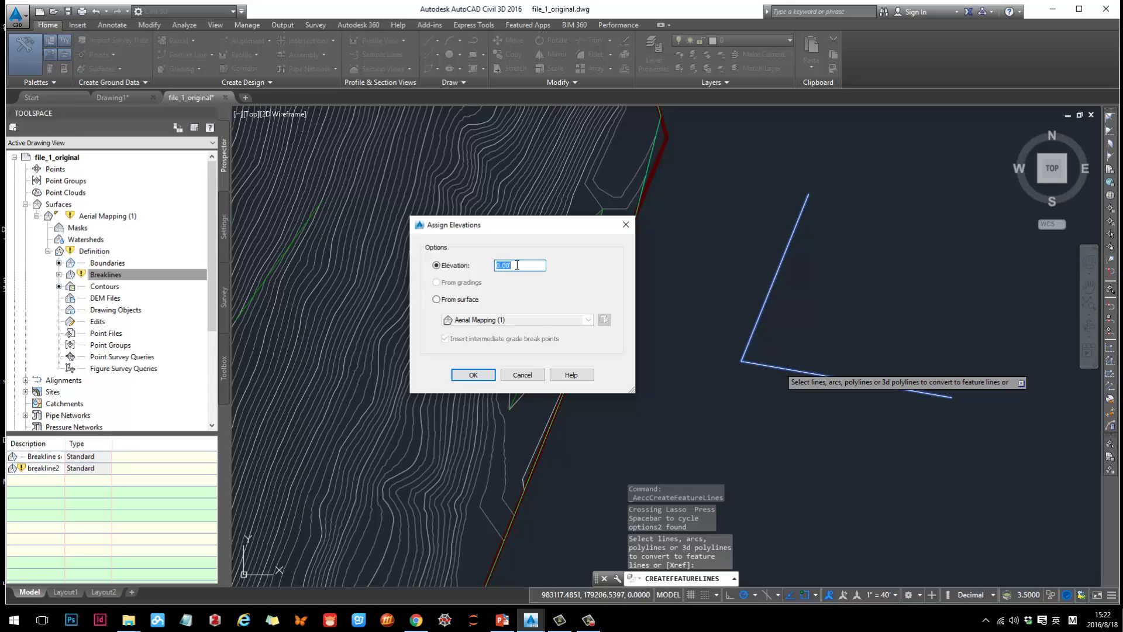
type("500")
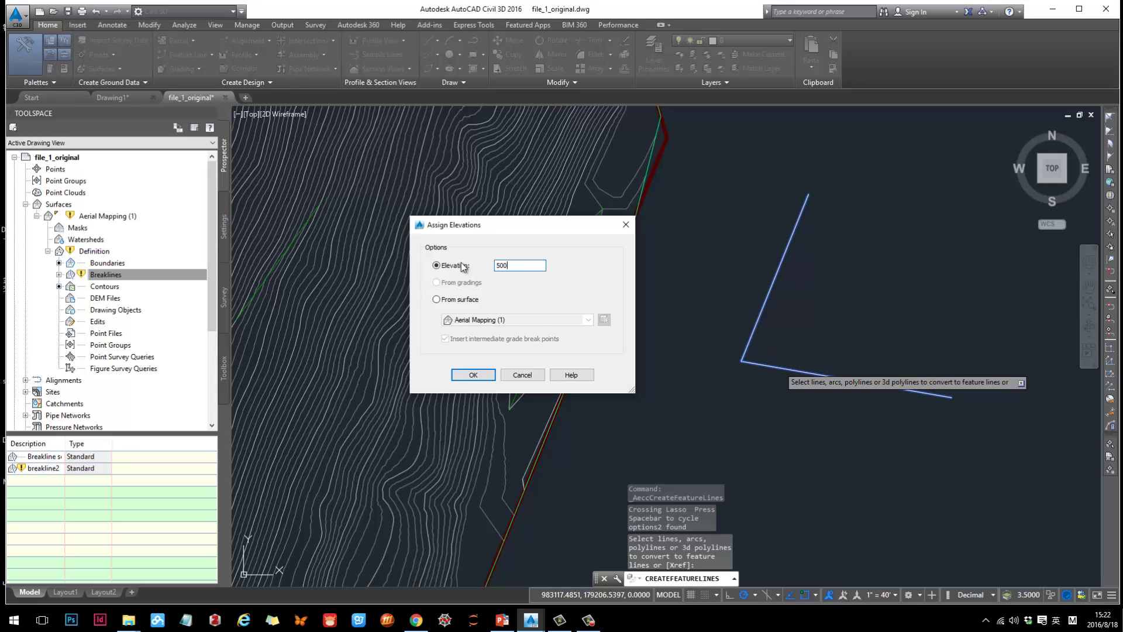
left_click(475, 376)
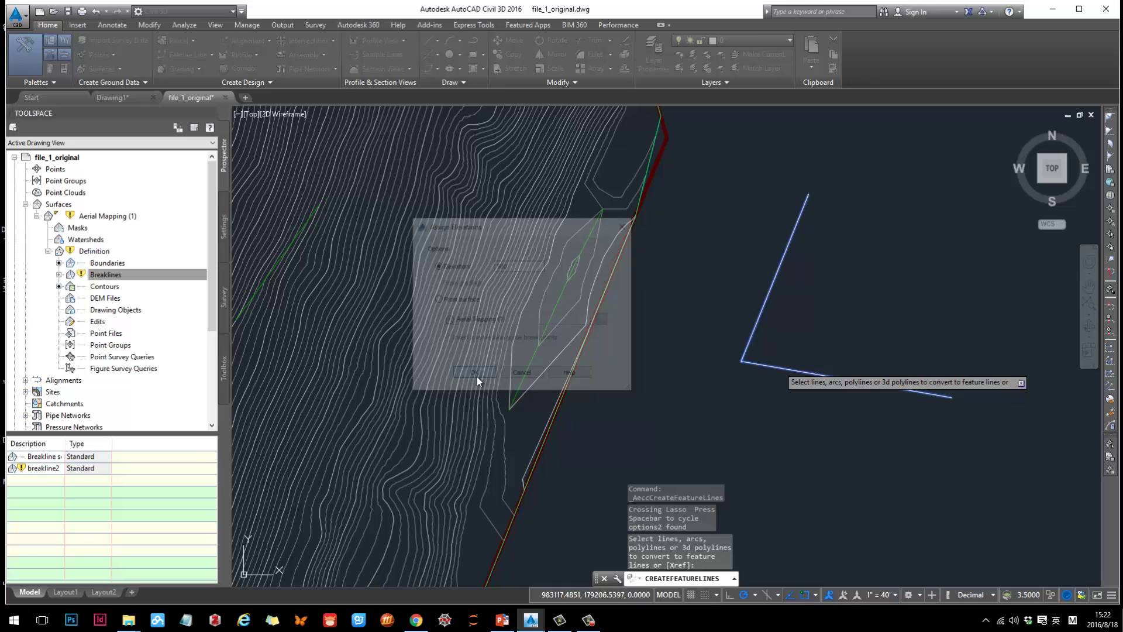
Select the two new feature lines east of the surface to examine them, and clear the selection
left_click(764, 365)
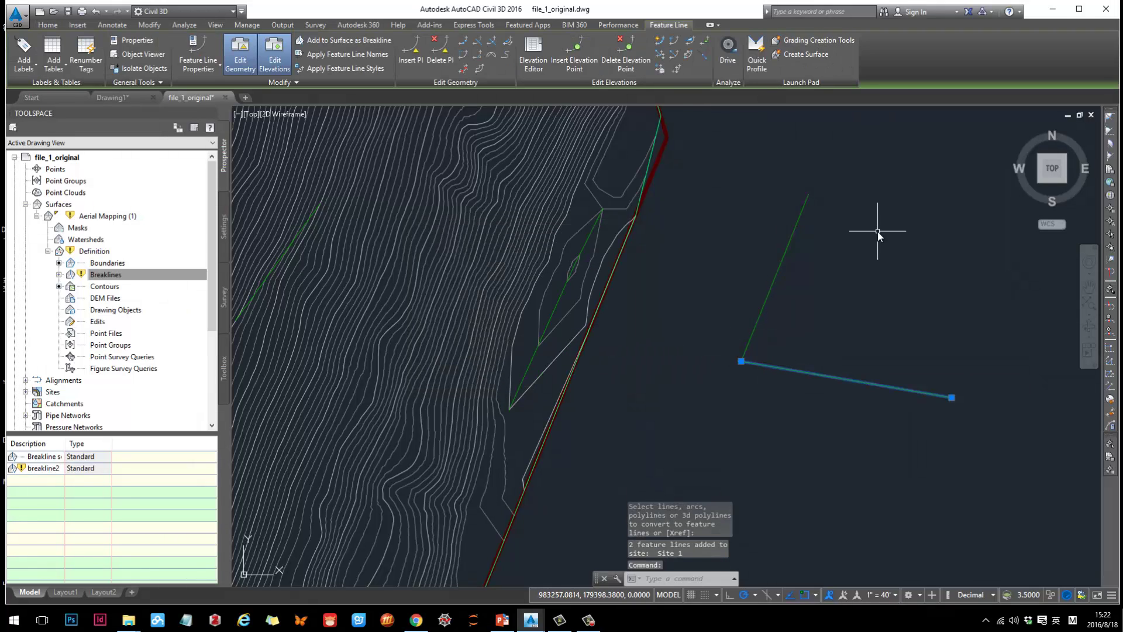
left_click(772, 285)
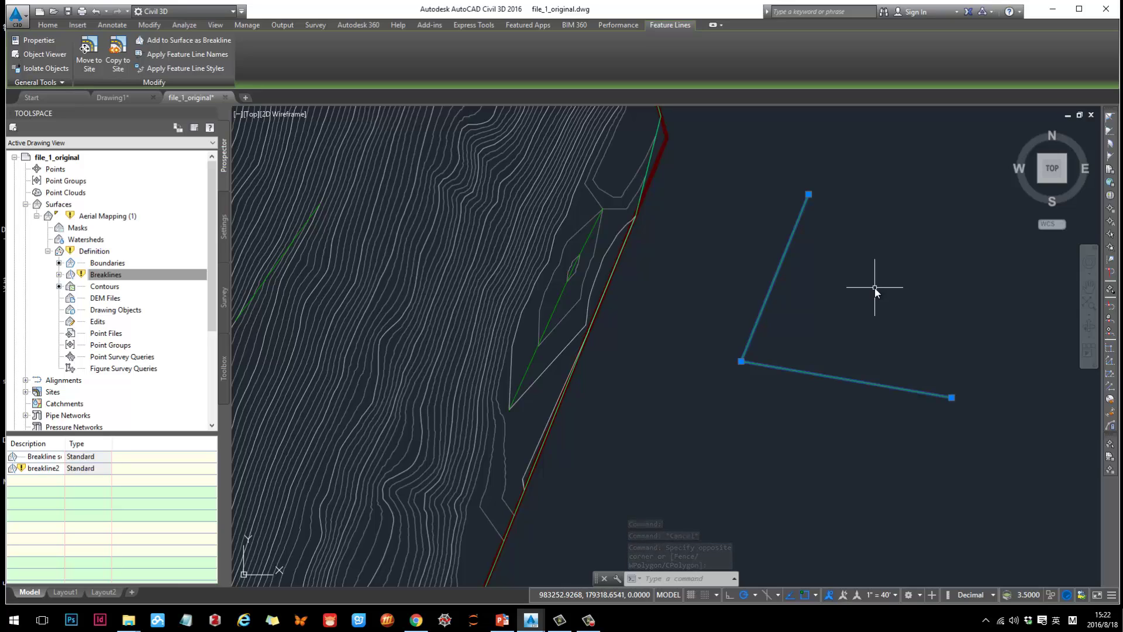
key("Escape")
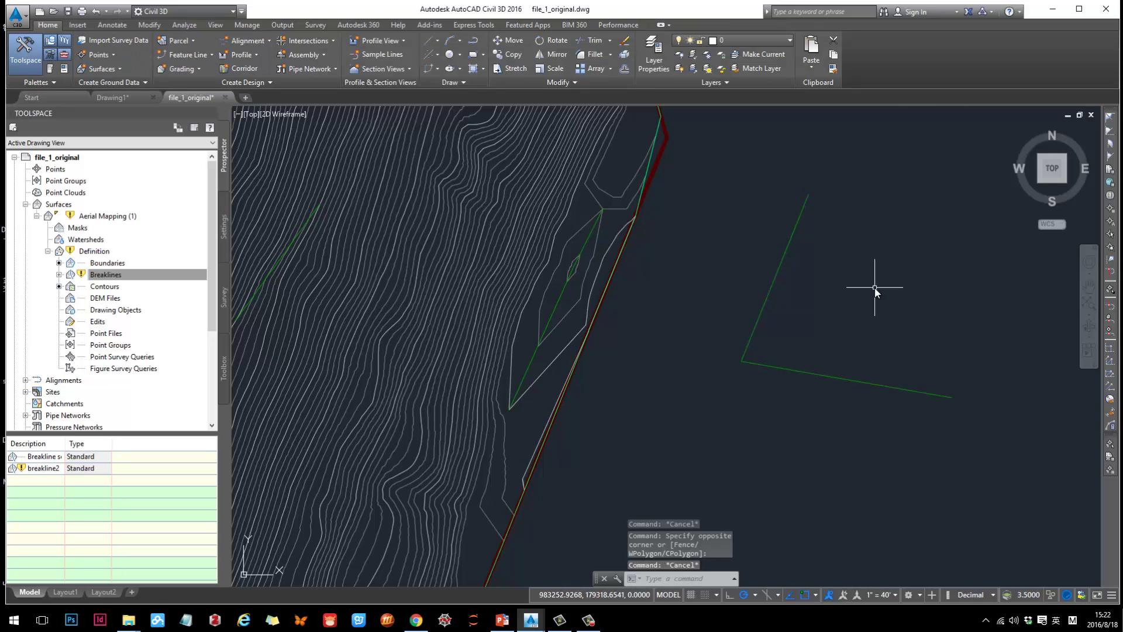
left_click(799, 373)
left_click(780, 271)
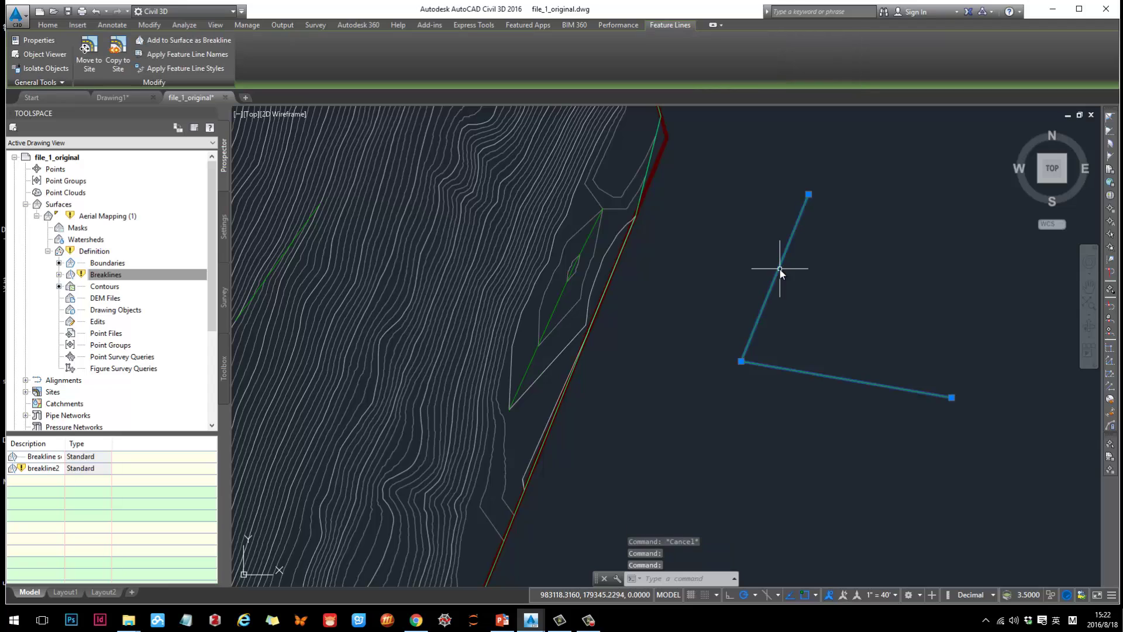
key("Escape")
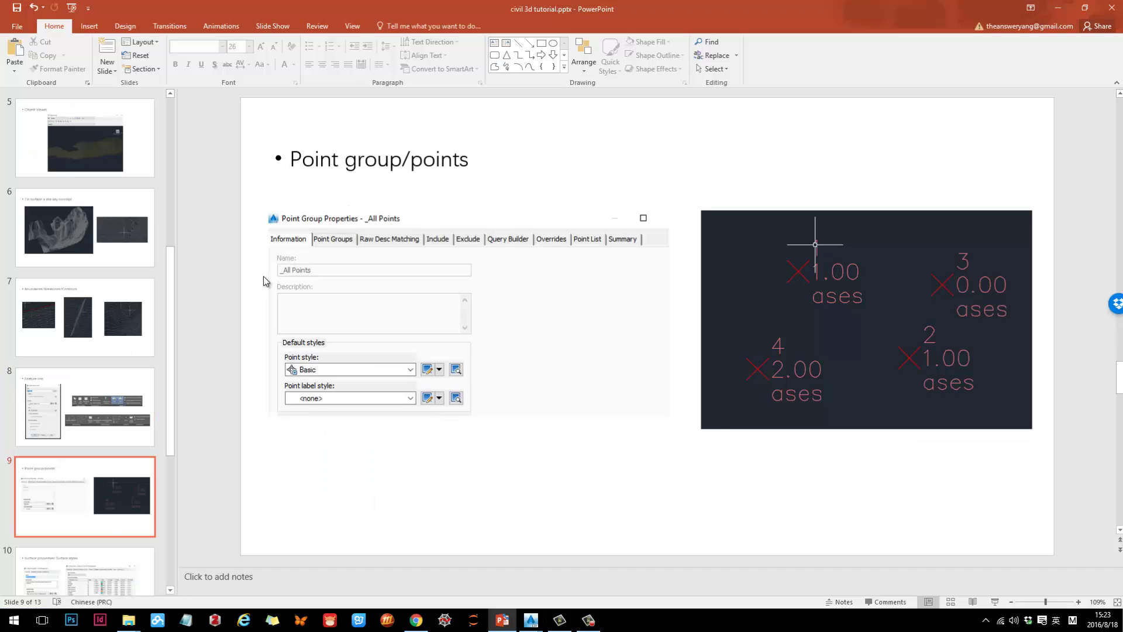
In the PowerPoint tutorial, view the surface properties and styles slide and return to the point group slide
scroll(264, 278, "down", 1)
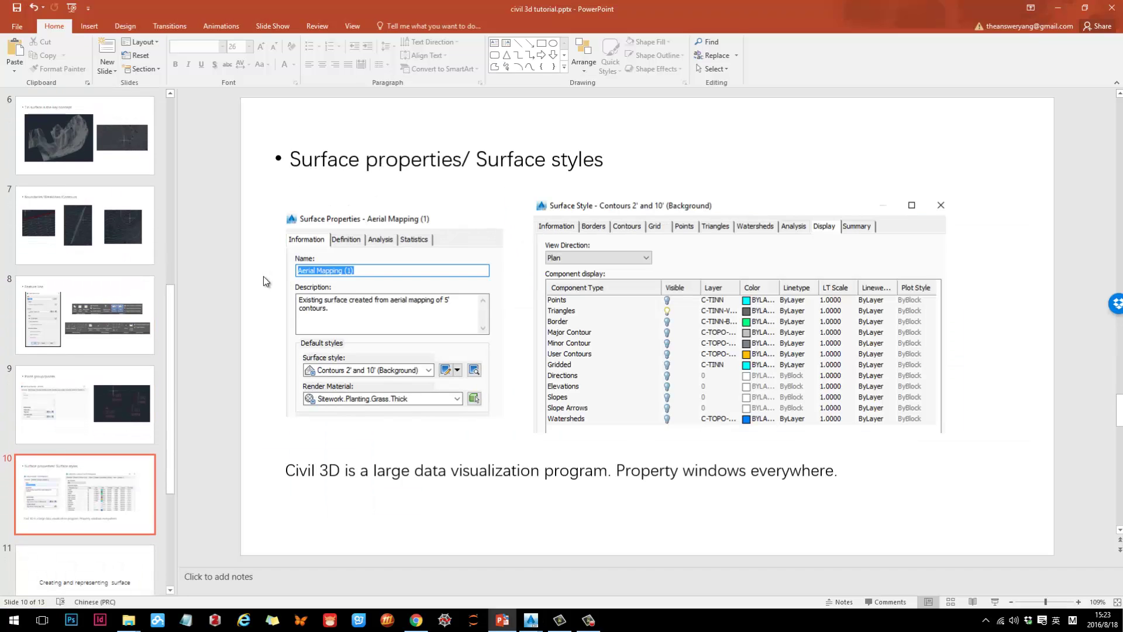
scroll(263, 278, "up", 1)
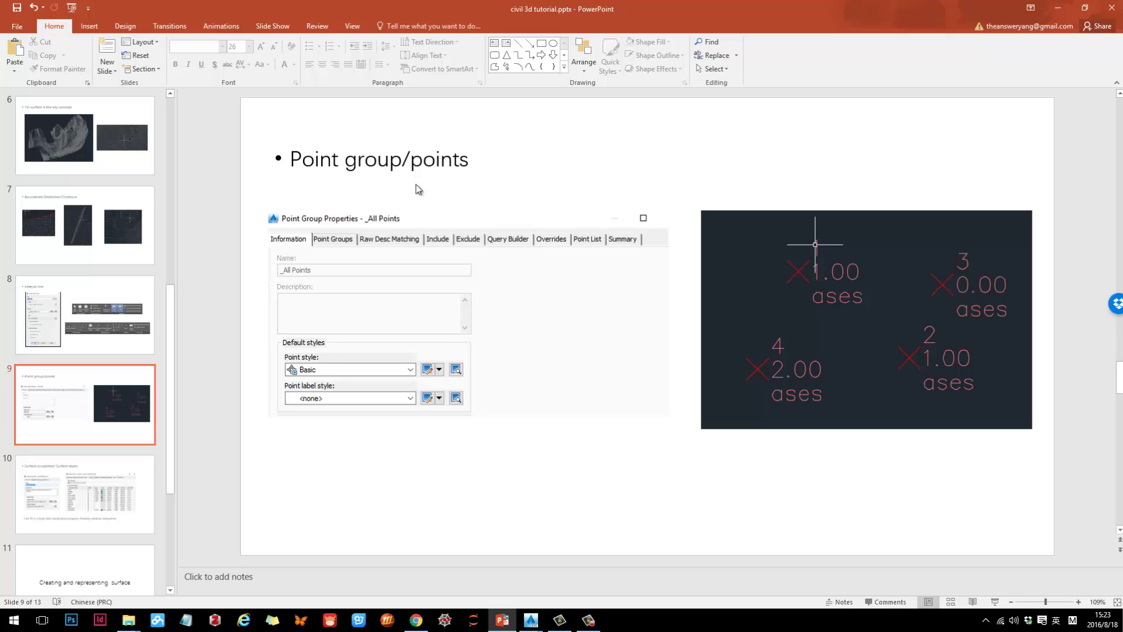
Switch to the Civil 3D drawing file_1_original and open the point creation tools
left_click(1057, 10)
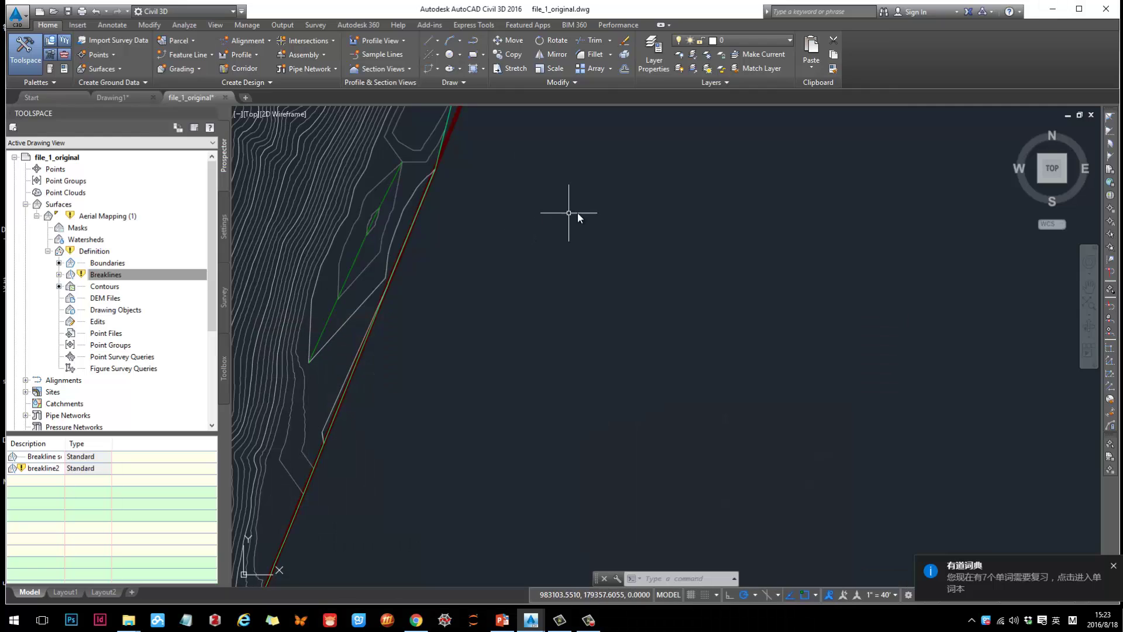
left_click(115, 55)
left_click(125, 53)
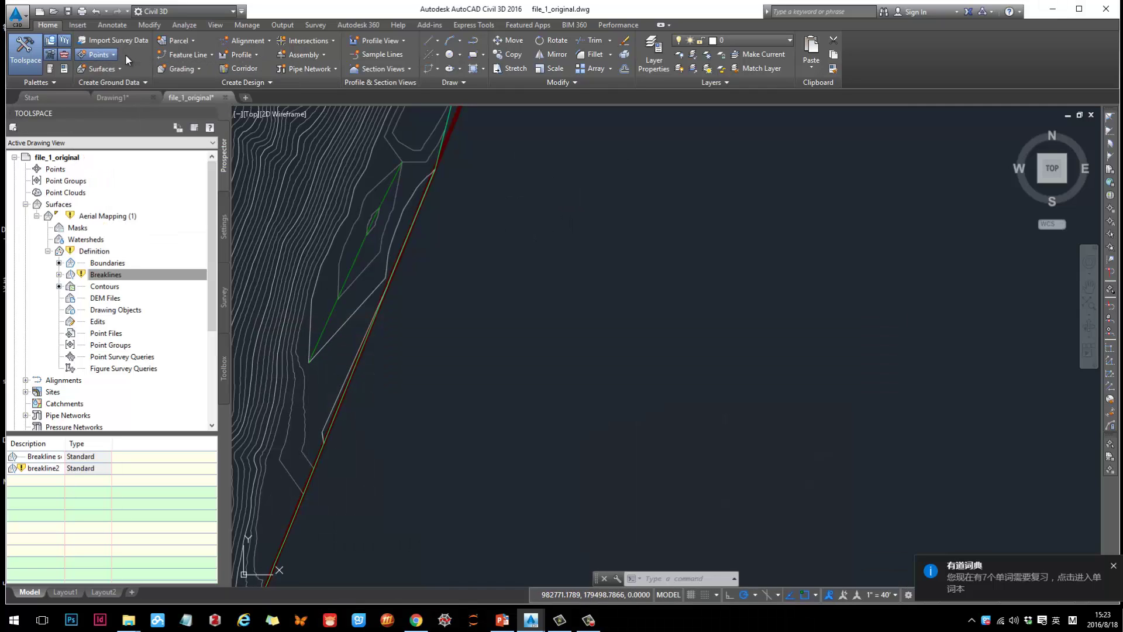
left_click(98, 56)
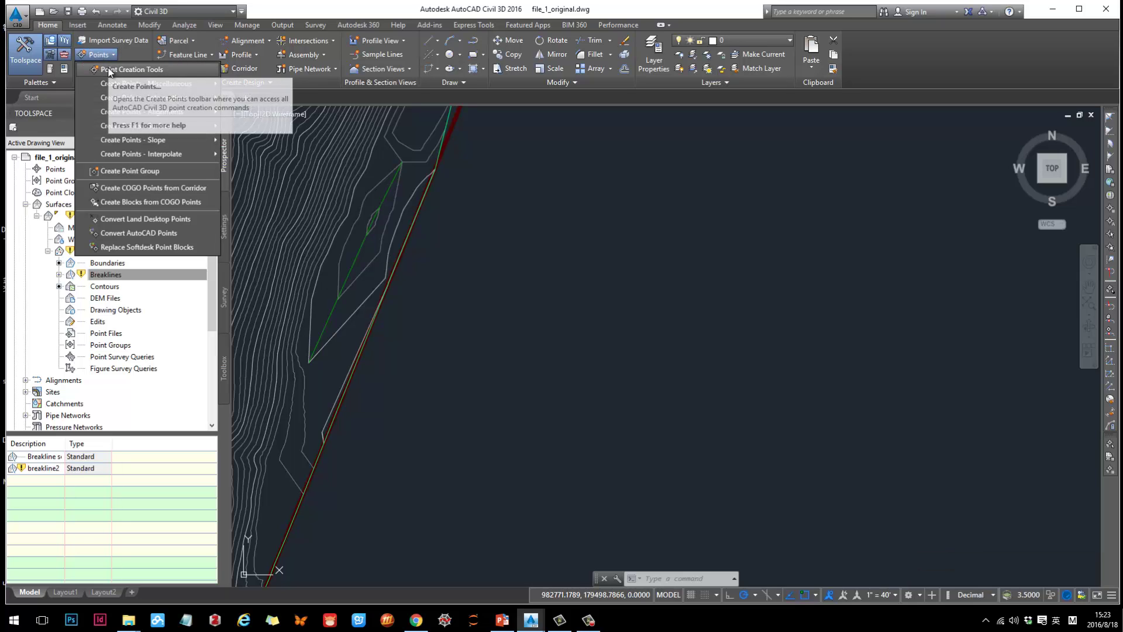
left_click(107, 73)
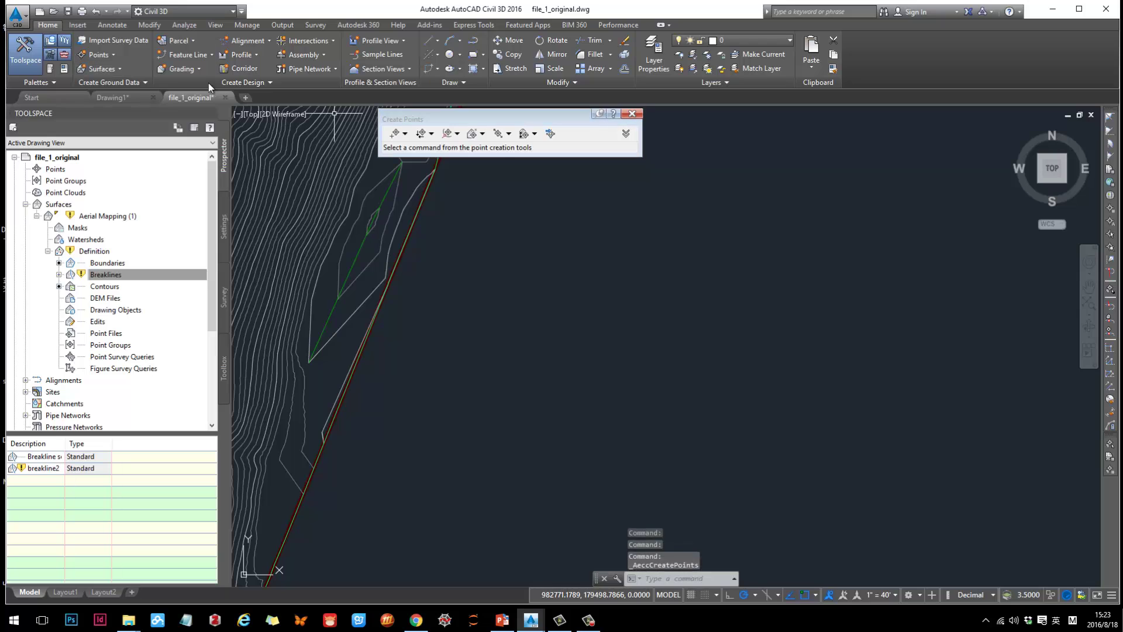
Manually create a point east of the surface with description pts and elevation 500
left_click(405, 134)
left_click(413, 145)
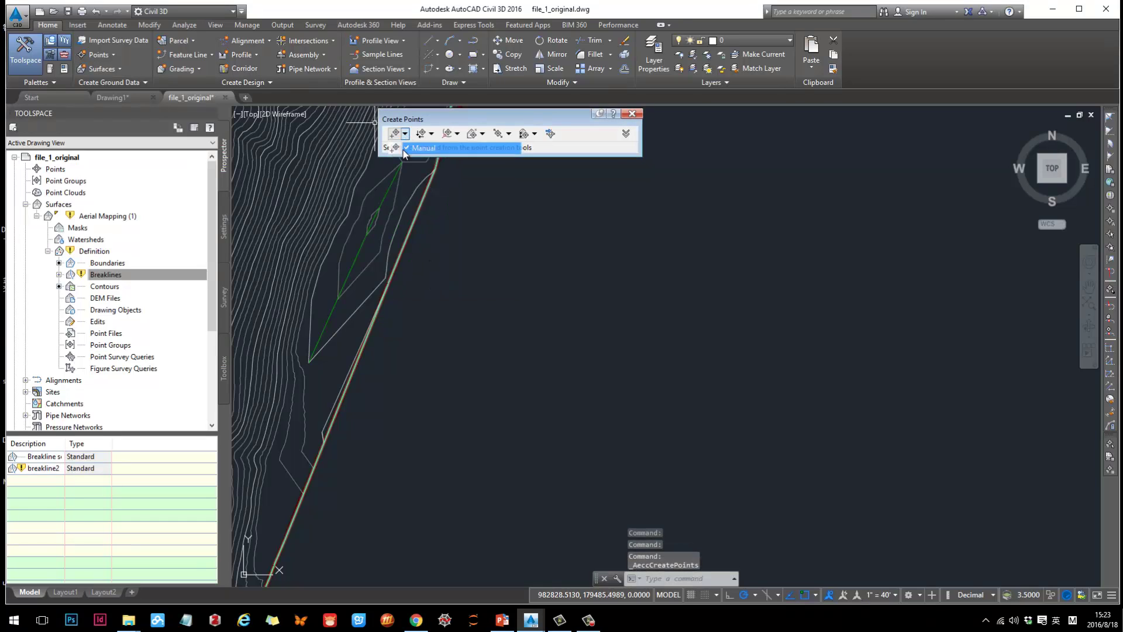
left_click(600, 336)
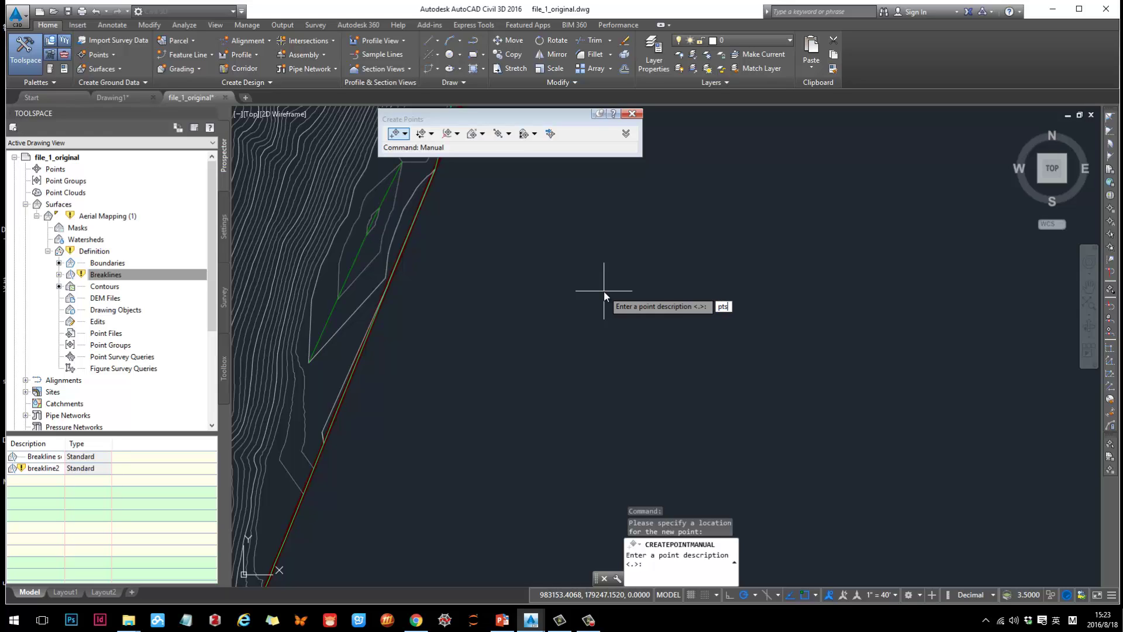
key("Return")
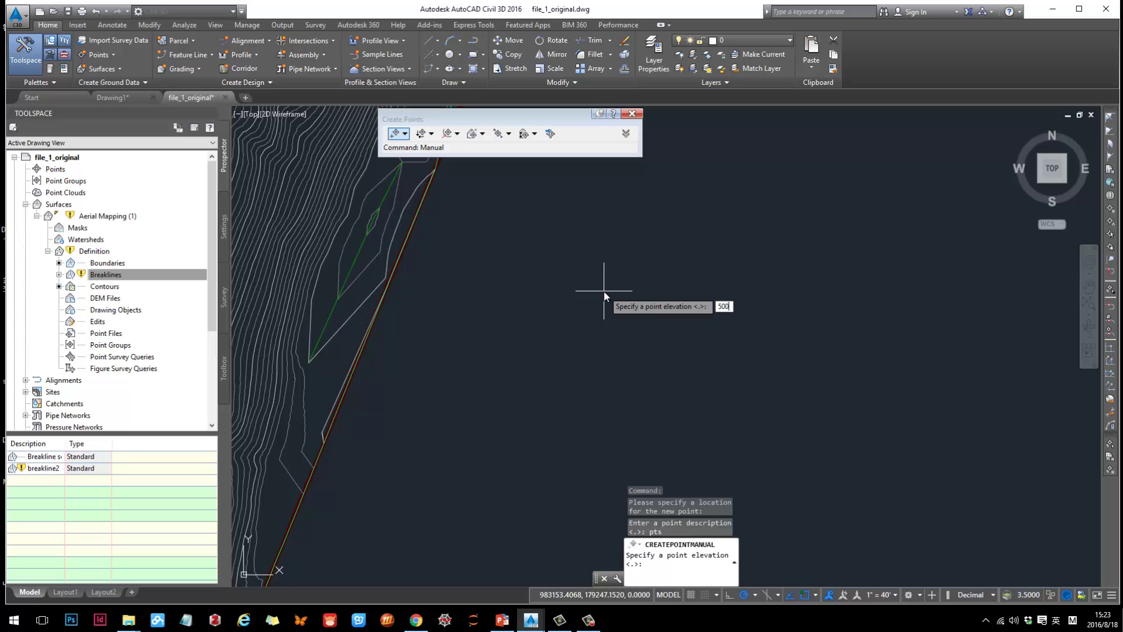
key("Return")
Place a second point almost on top of the first with description 500 and elevation 400, and end point creation
scroll(600, 275, "up", 4)
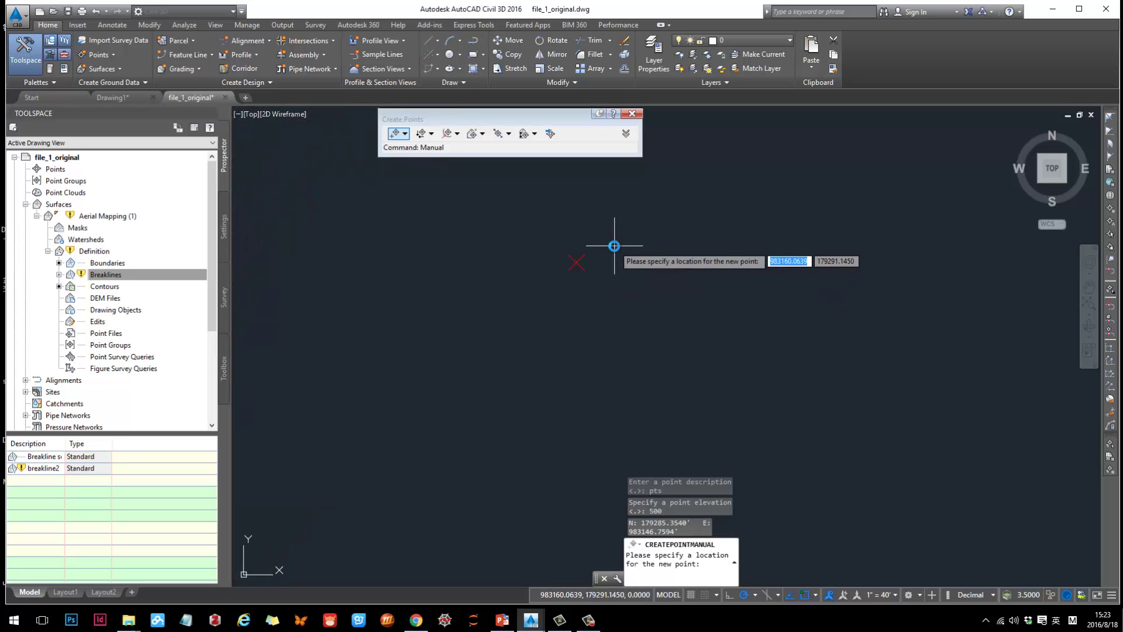
scroll(615, 251, "up", 4)
left_click(550, 264)
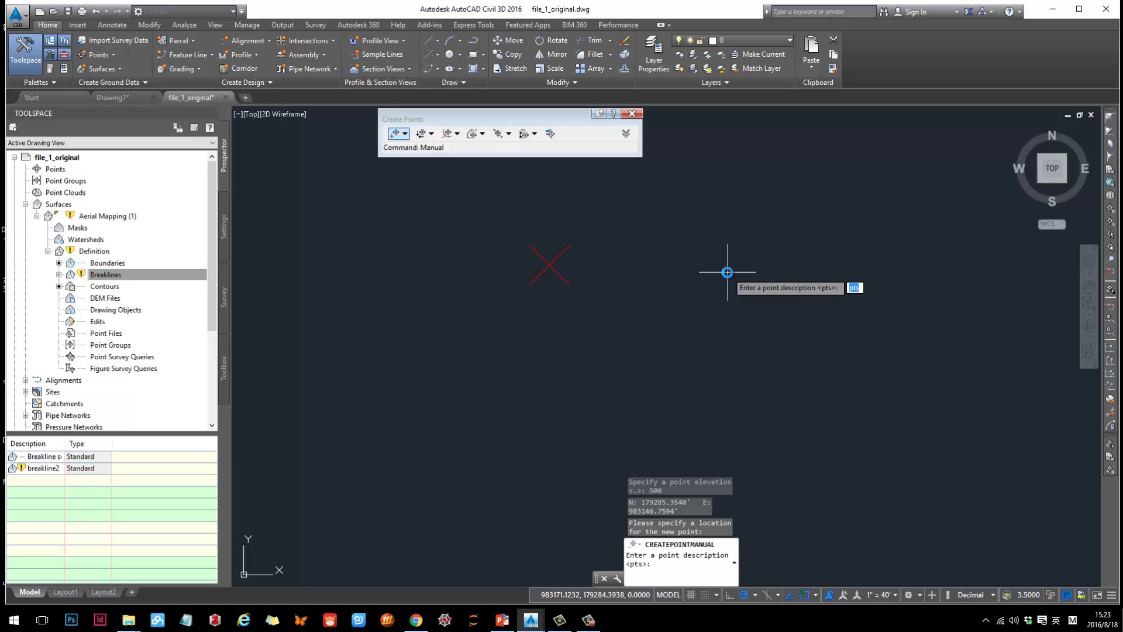
key("BackSpace")
key("Return")
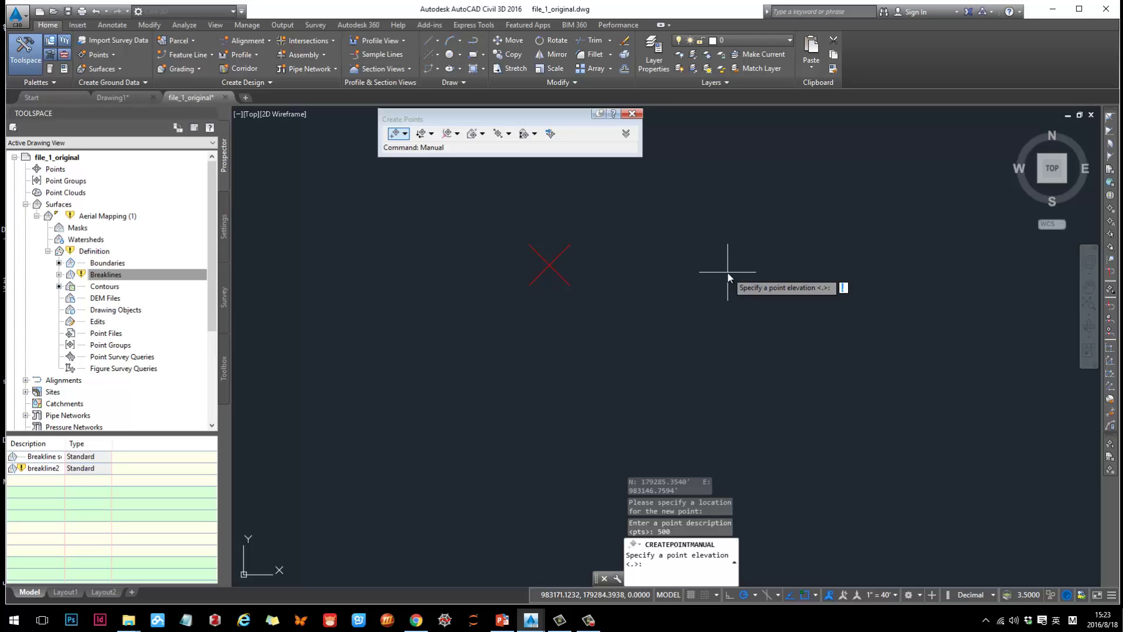
type("400")
key("Return")
left_click(655, 327)
key("Escape")
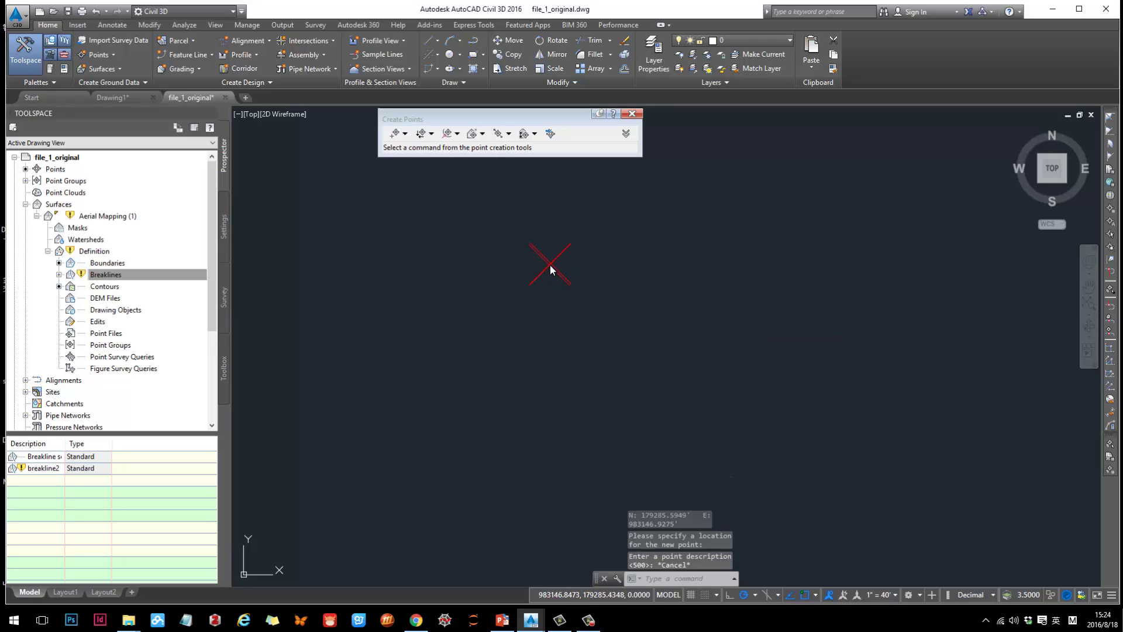
Spread the two overlapping points apart by moving the 400-elevation point east and the 500-elevation point west
left_click(550, 264)
left_click(551, 264)
left_click(685, 264)
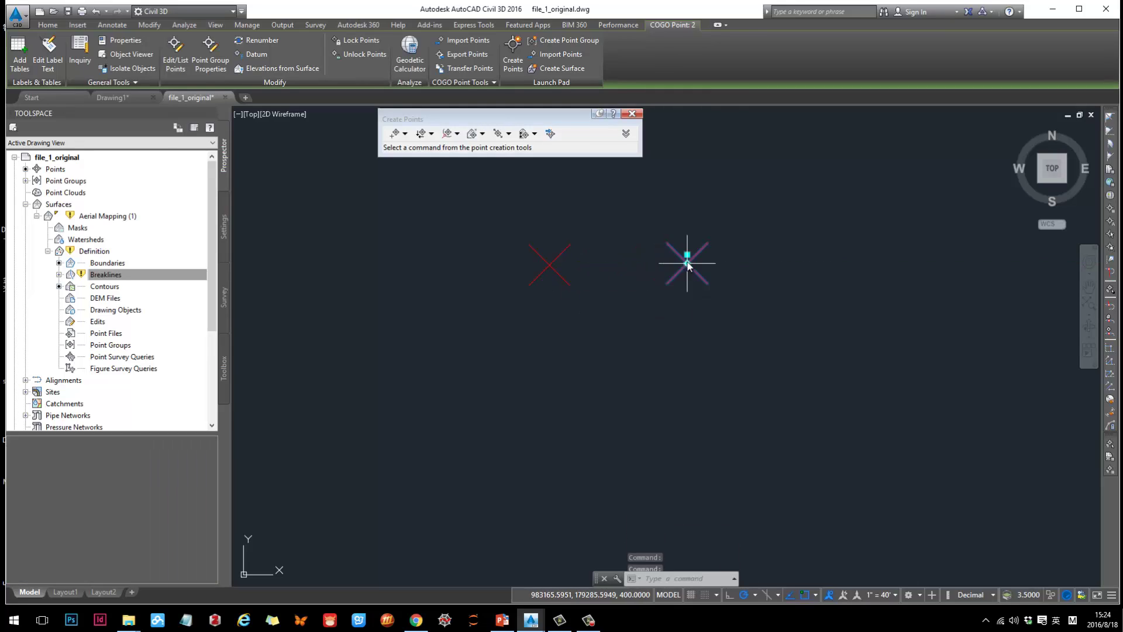
left_click(544, 267)
key("Escape")
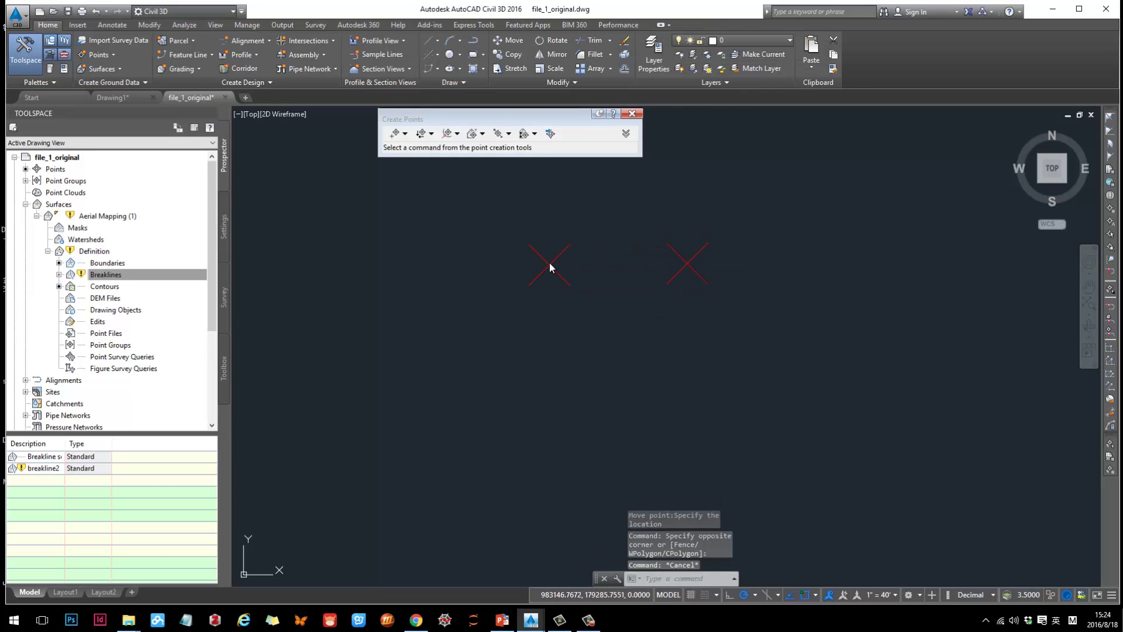
left_click(550, 265)
left_click(549, 257)
left_click(461, 270)
key("Escape")
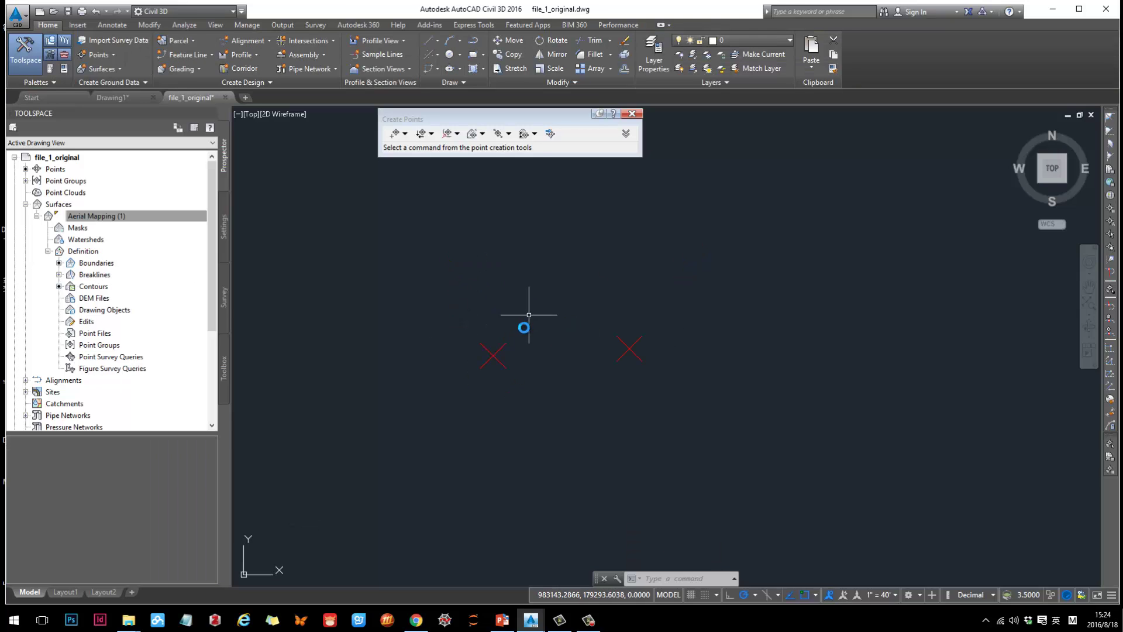
Examine the point groups and the _All Points listing, and compare the new points' location with the surface contours
left_click(69, 193)
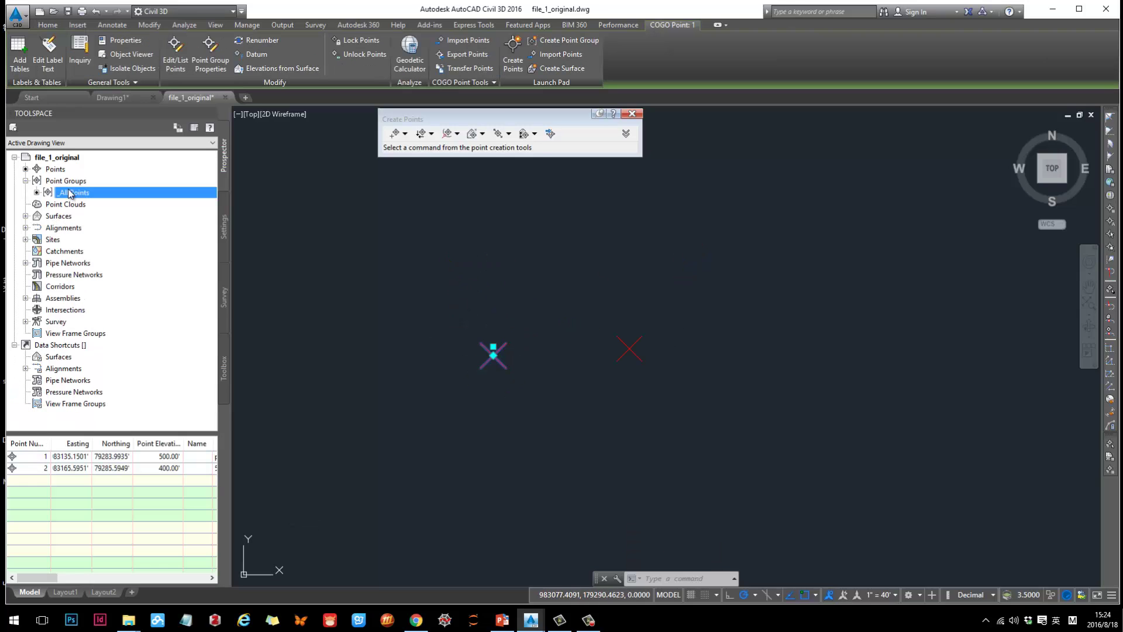
left_click(70, 183)
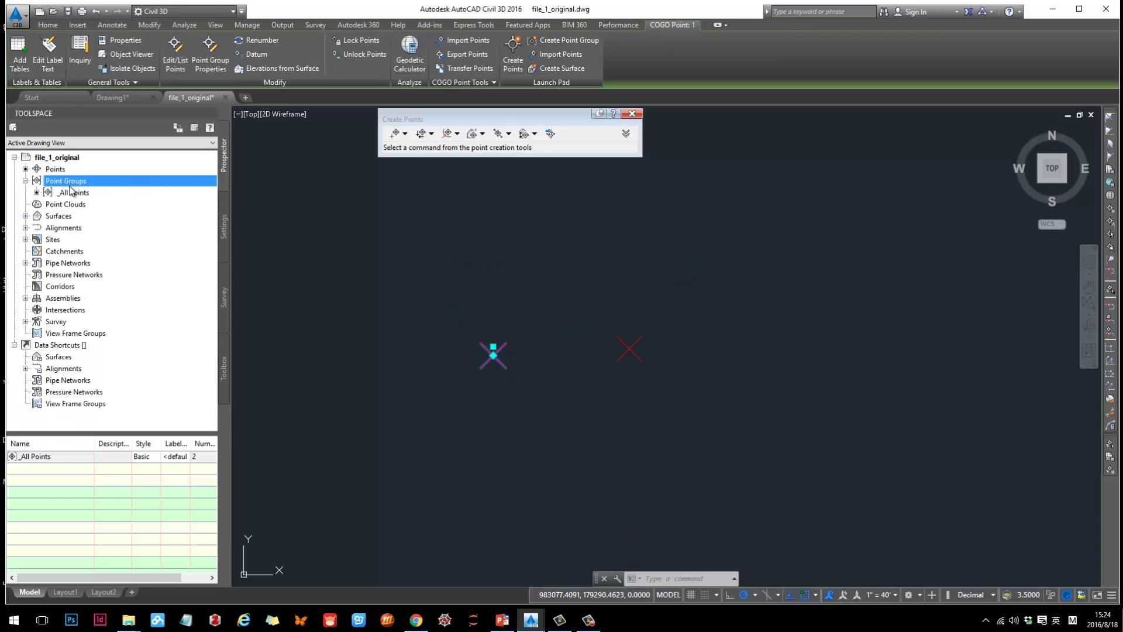
left_click(70, 193)
left_click(70, 183)
scroll(434, 268, "down", 8)
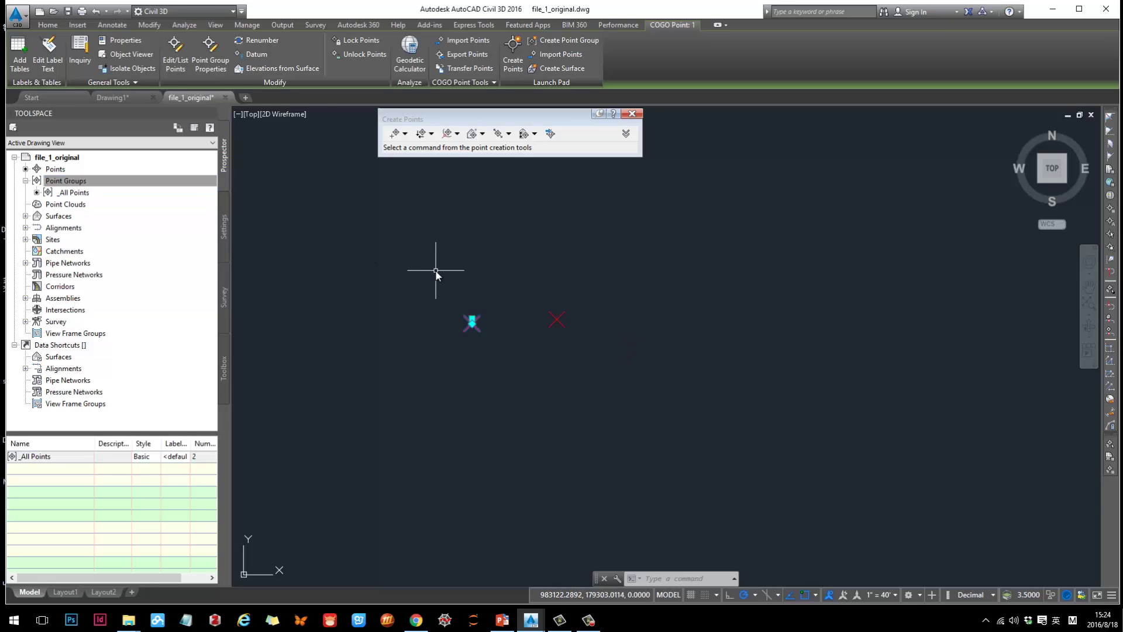
scroll(443, 280, "down", 2)
middle_click_drag(394, 285, 723, 303)
middle_click_drag(607, 296, 570, 352)
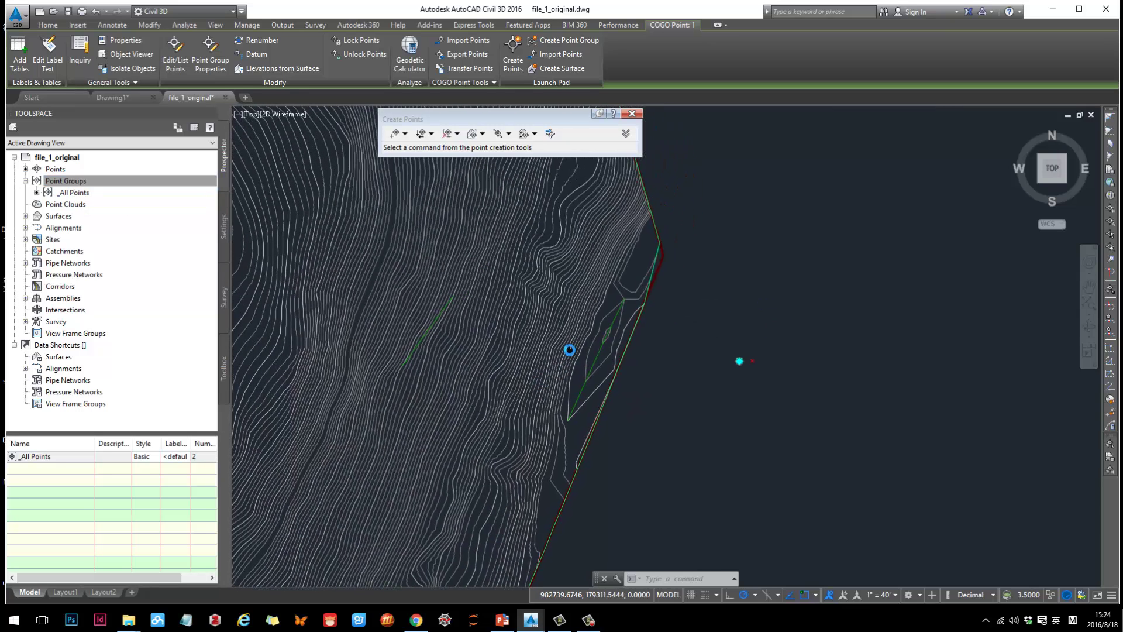
middle_click_drag(497, 246, 486, 304)
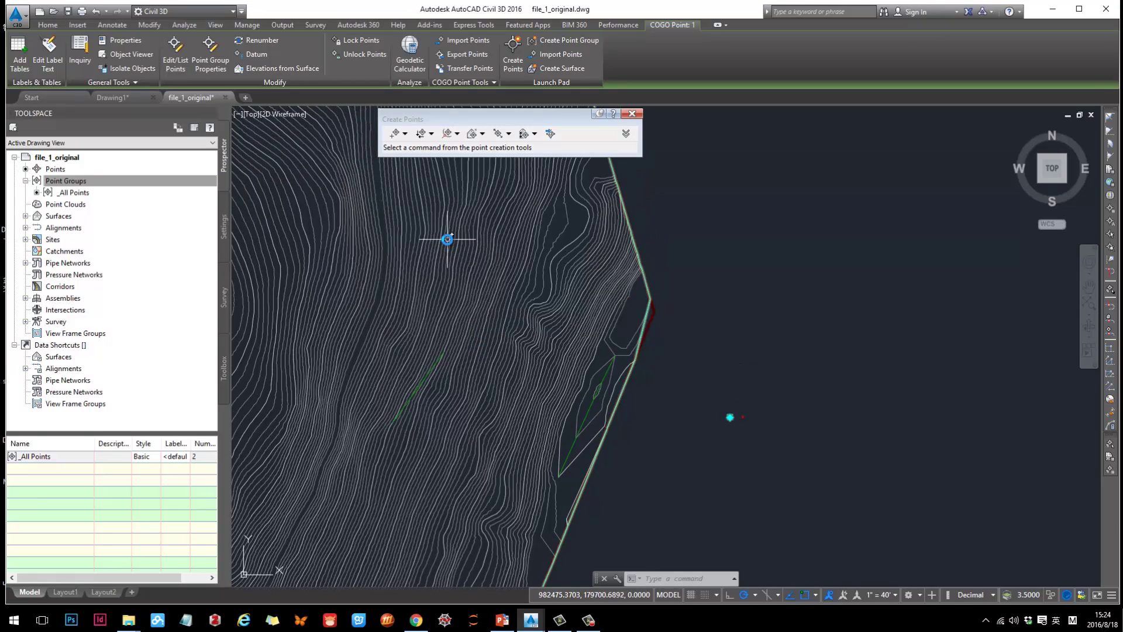
mouse_move(448, 239)
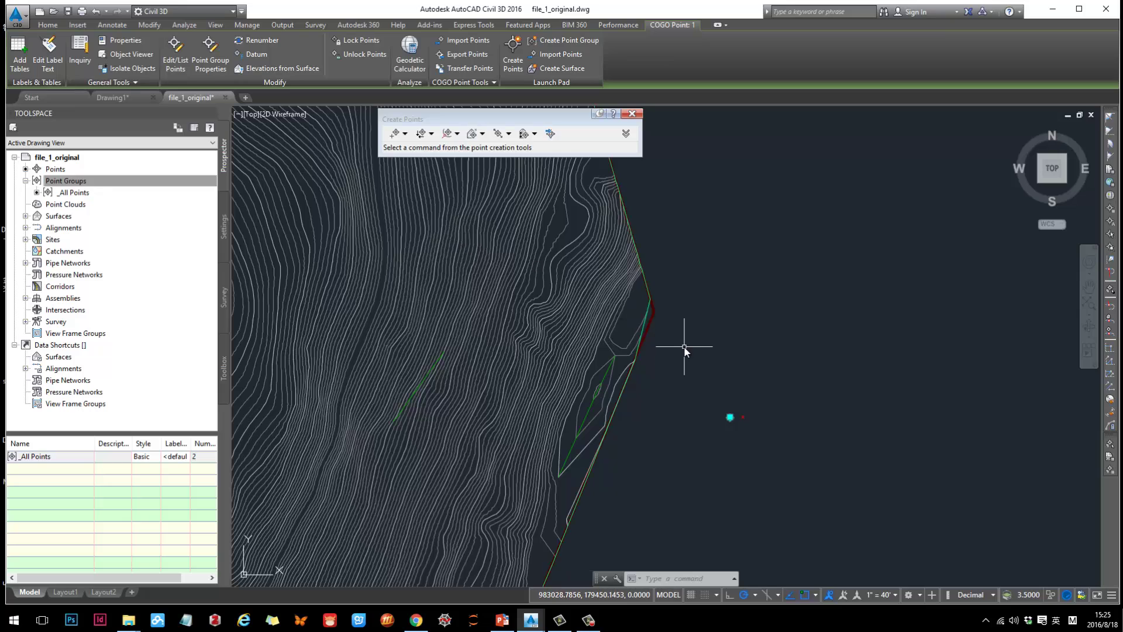
Select both points east of the surface together and examine them beside the surface edge
key("Escape")
left_click(698, 382)
left_click(776, 439)
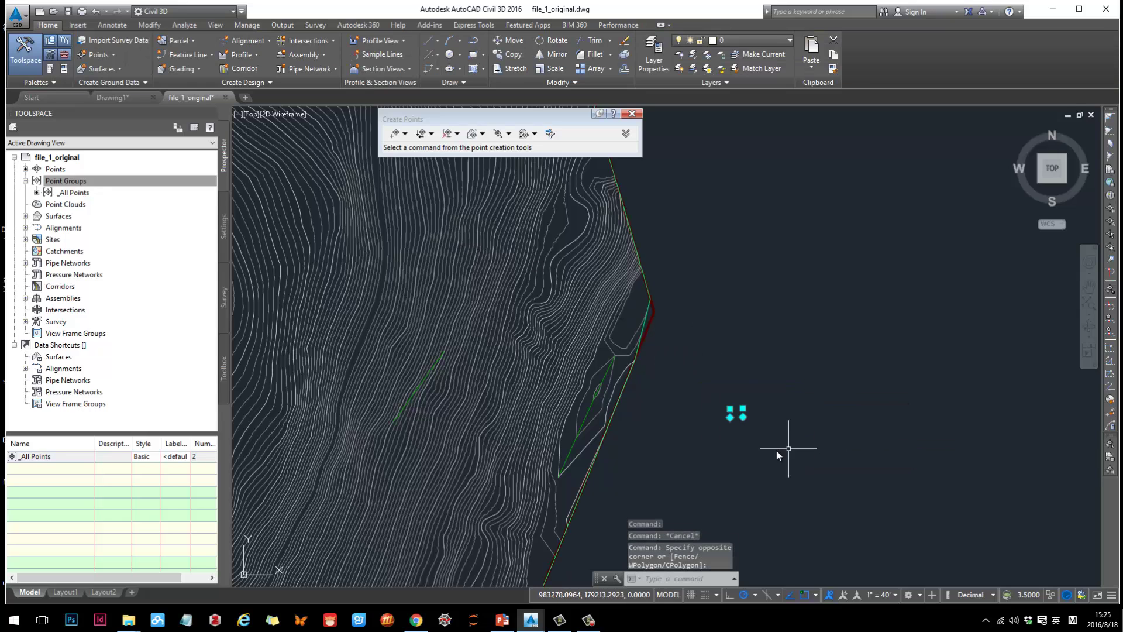
scroll(740, 430, "up", 3)
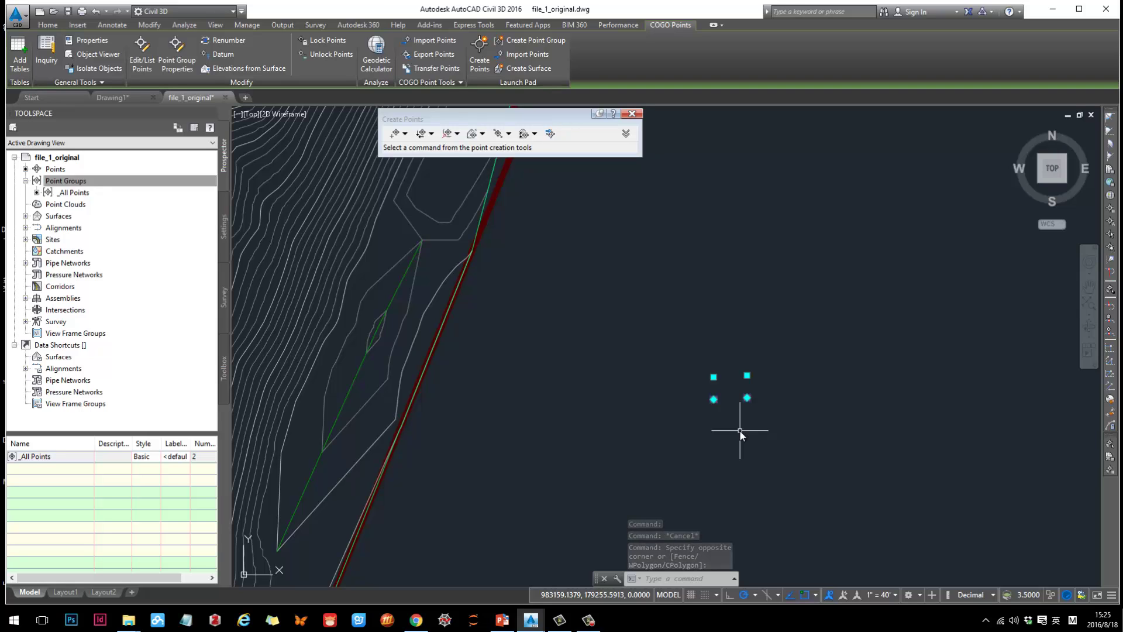
scroll(740, 430, "down", 3)
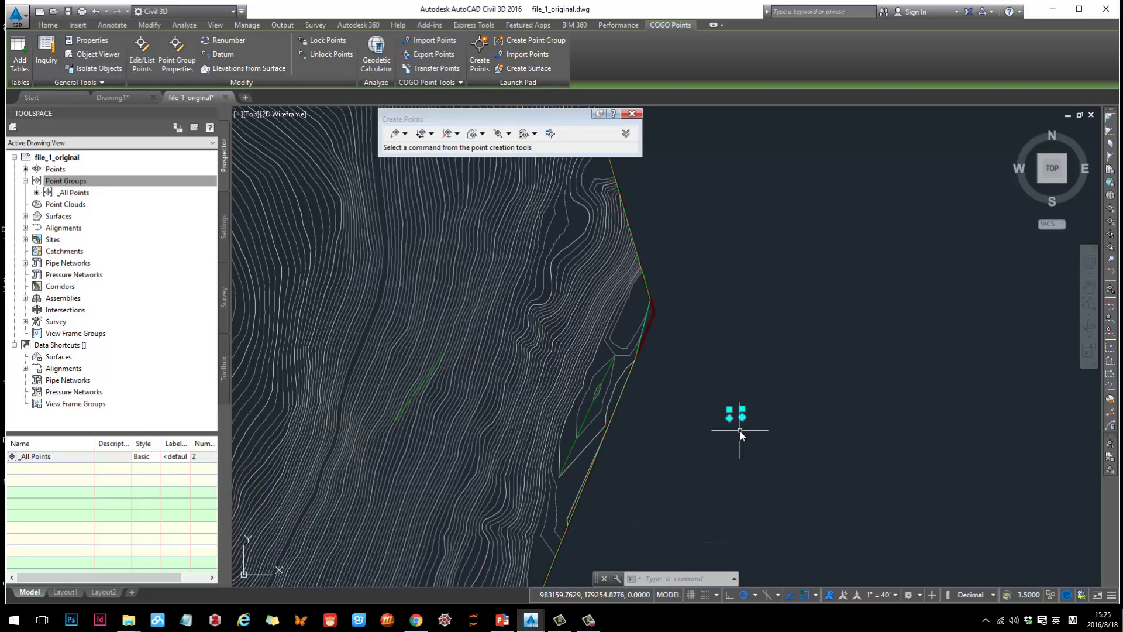
scroll(740, 430, "up", 3)
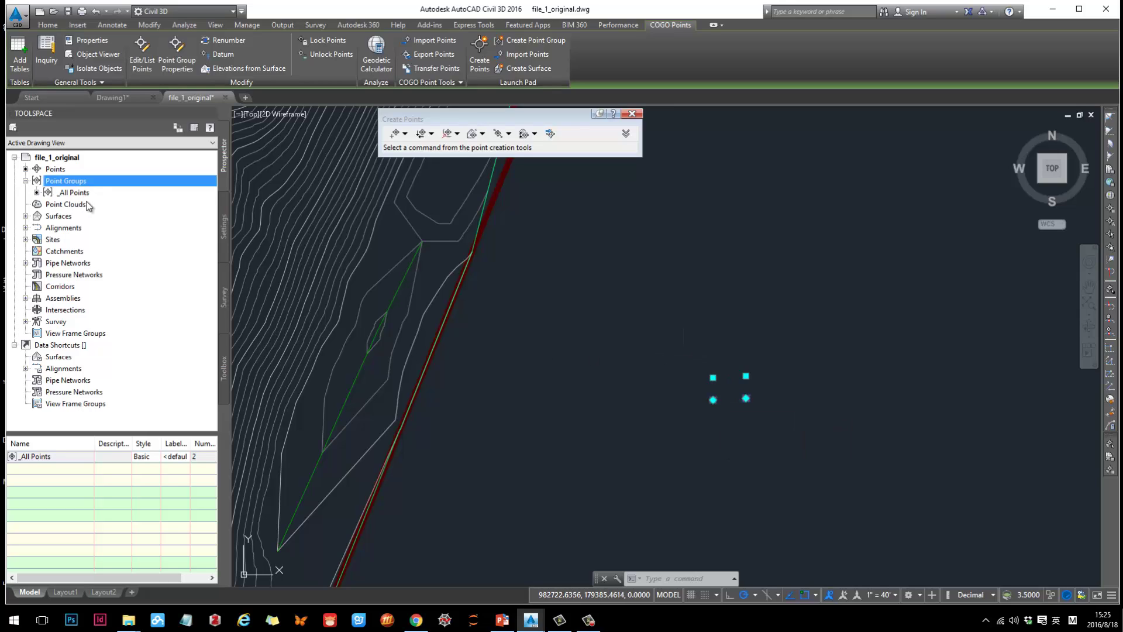
Set the raw description of the 400-elevation point in the _All Points group to pts
left_click(69, 193)
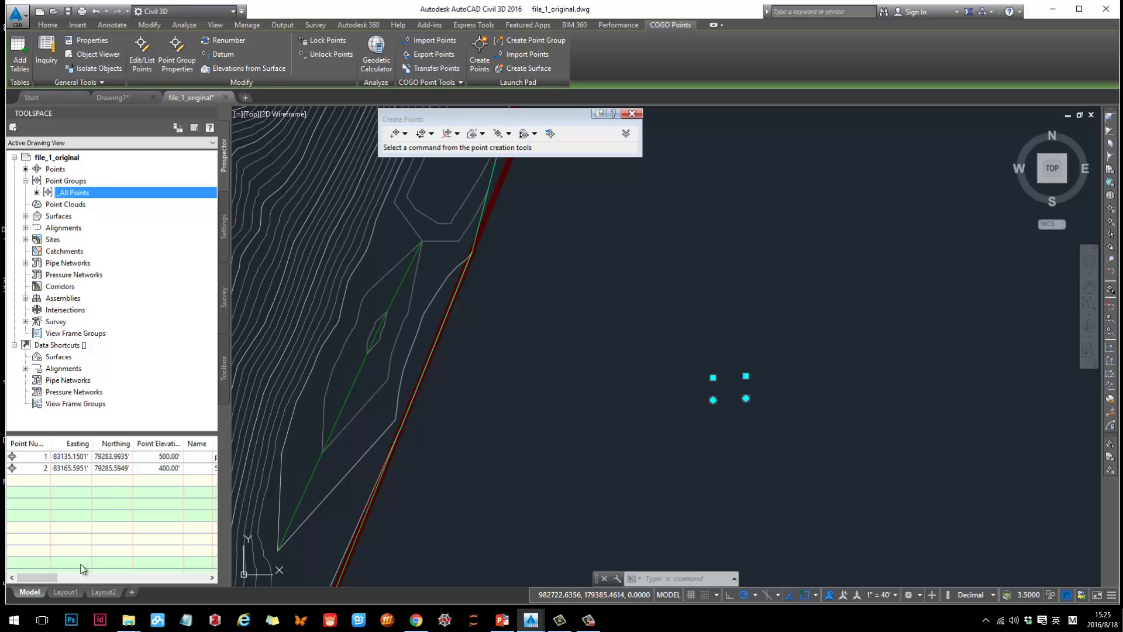
left_click_drag(35, 578, 70, 578)
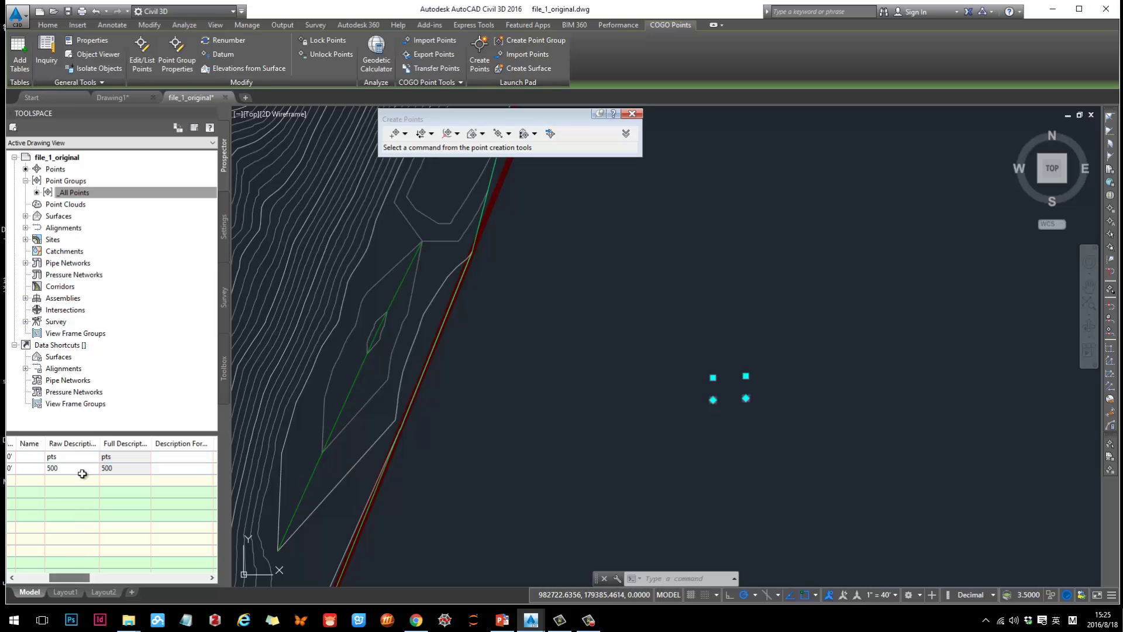
left_click(78, 457)
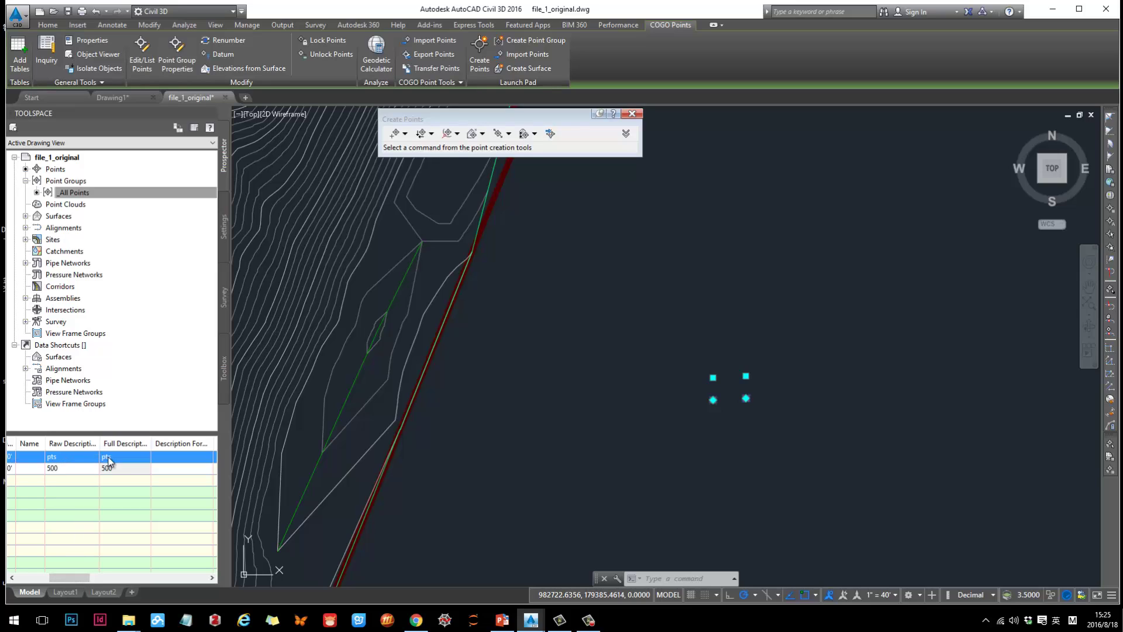
mouse_move(84, 579)
left_mouse_down()
mouse_move(109, 581)
mouse_move(2, 584)
mouse_move(74, 584)
left_mouse_up()
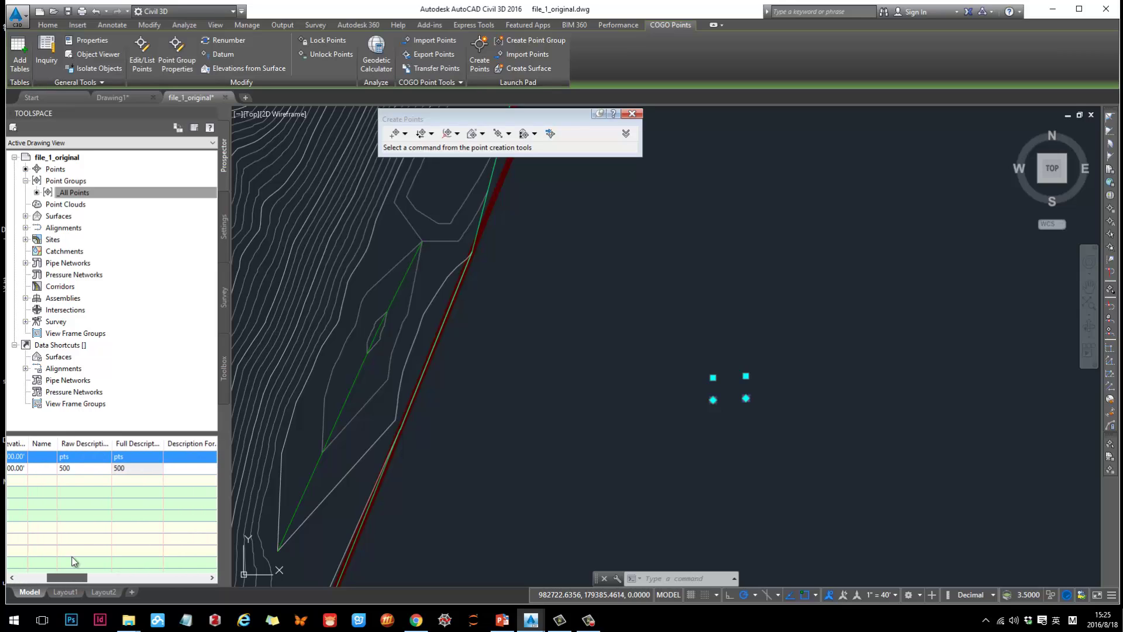
left_click(76, 469)
left_click(75, 469)
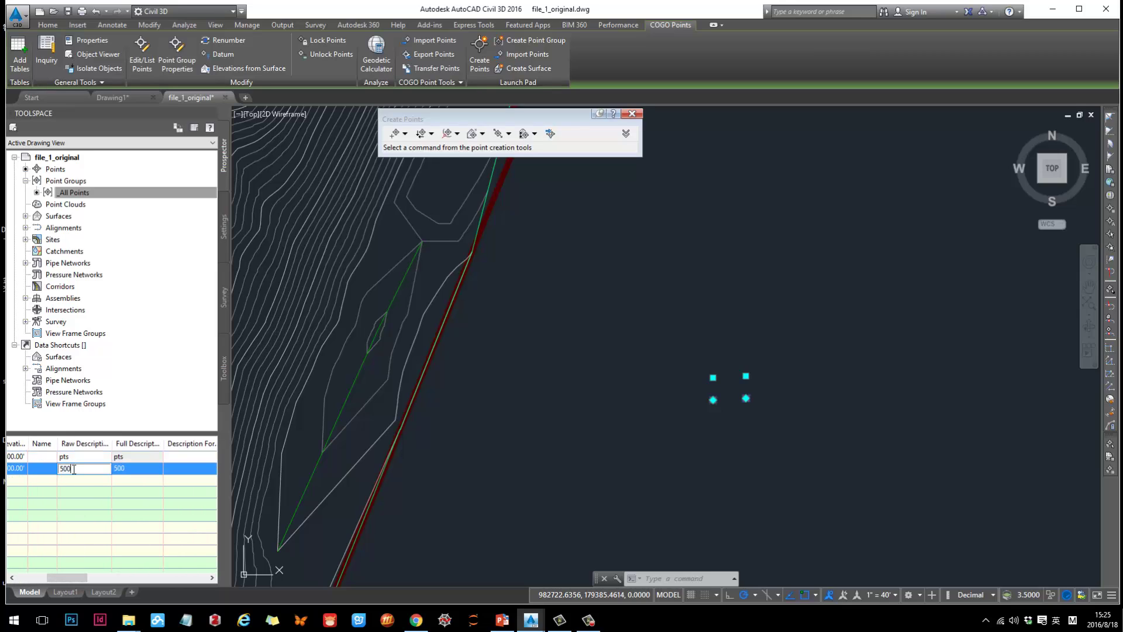
left_click(56, 469)
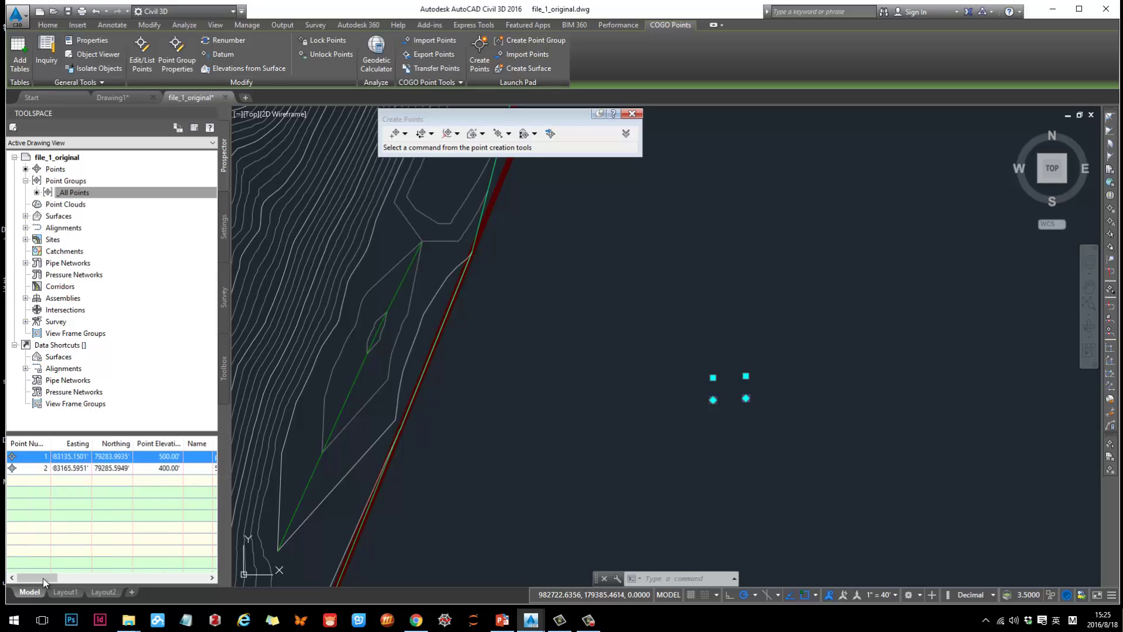
left_click_drag(44, 577, 65, 578)
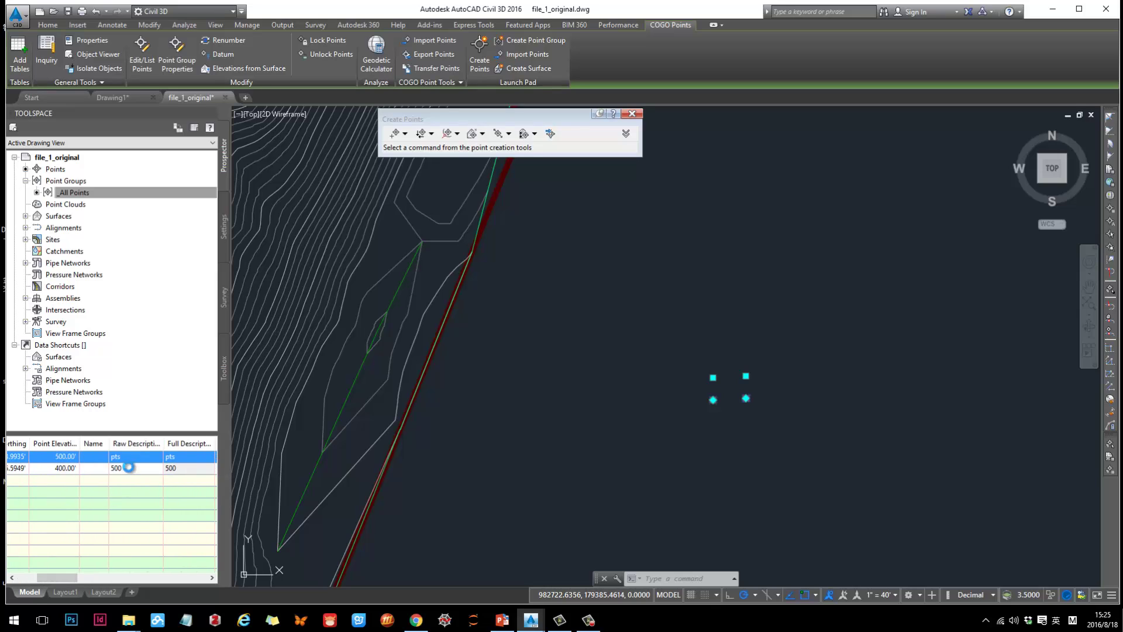
left_click(128, 468)
left_click(122, 468)
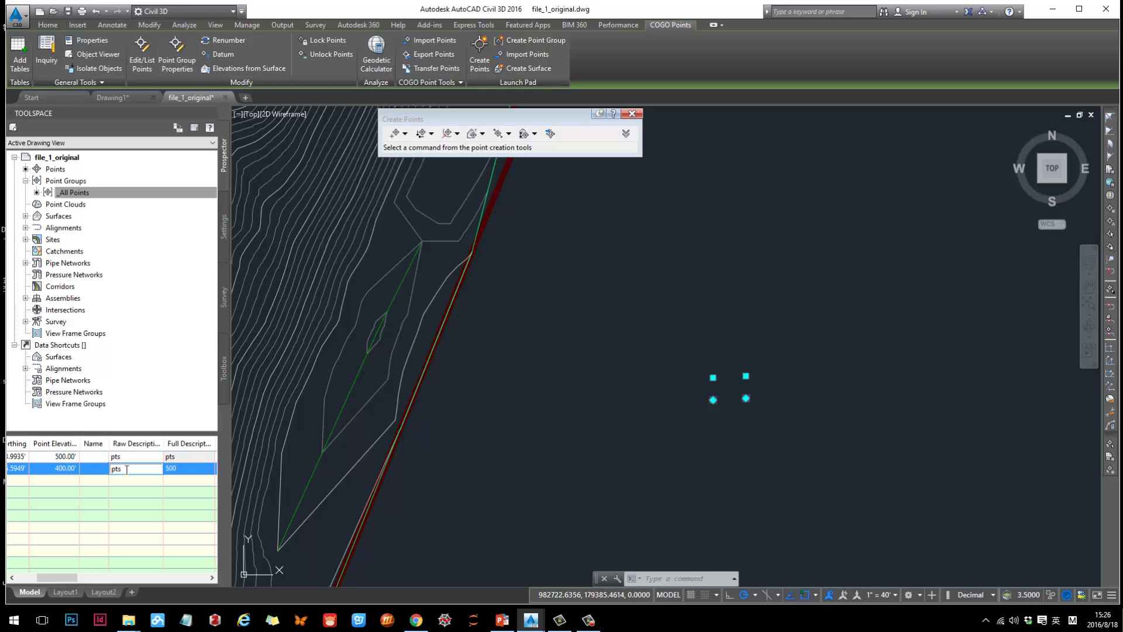
type("pts")
key("Return")
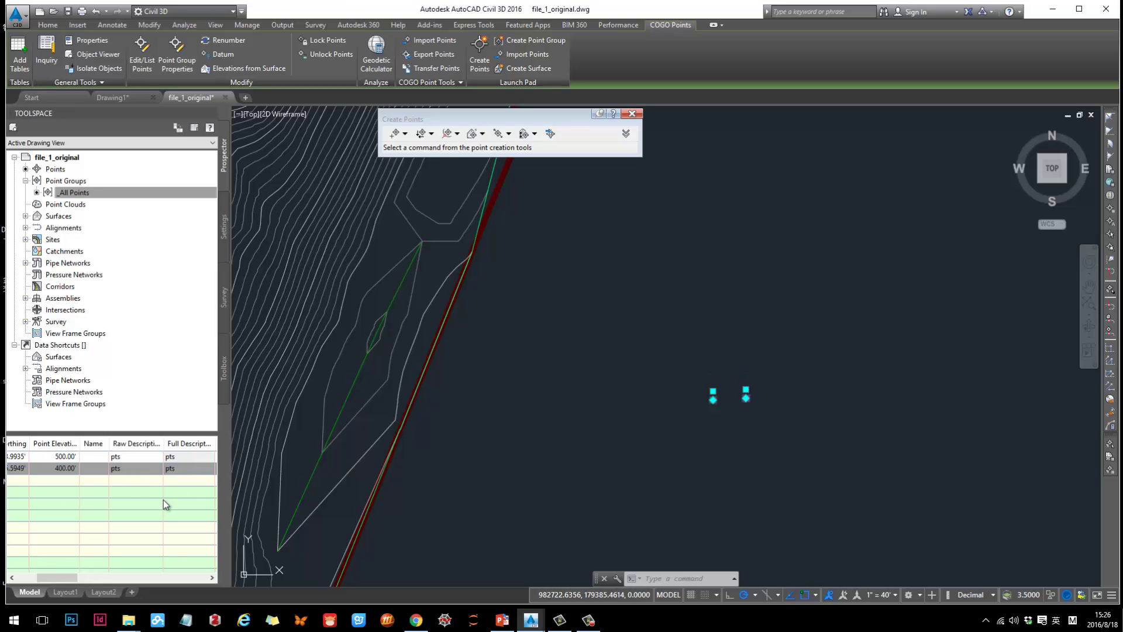
Delete the two selected points east of the surface and return to the point group slide in PowerPoint
left_click(131, 502)
scroll(847, 369, "down", 2)
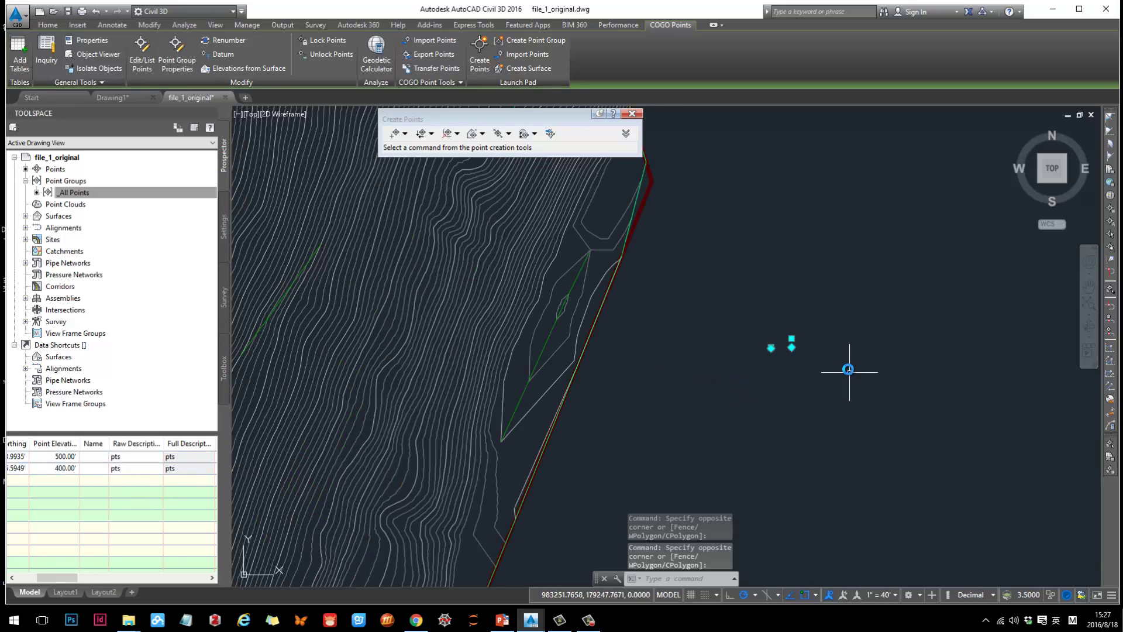
key("Delete")
left_click(504, 624)
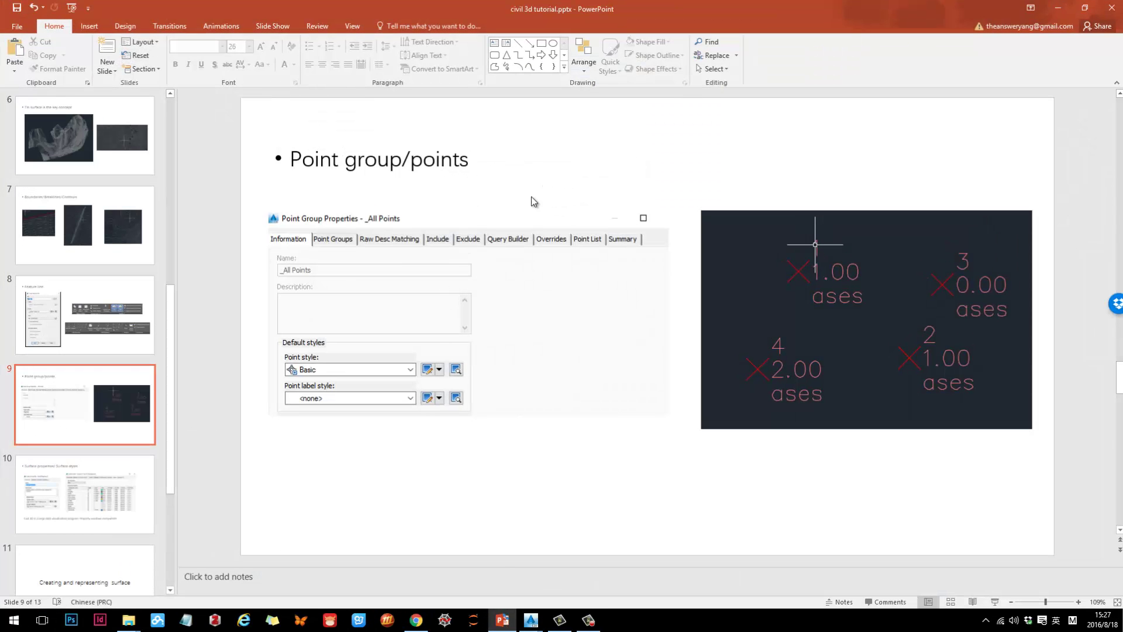
Show the surface properties and surface styles slide in the presentation and return to the Civil 3D drawing
left_click(97, 331)
left_click(88, 397)
left_click(87, 486)
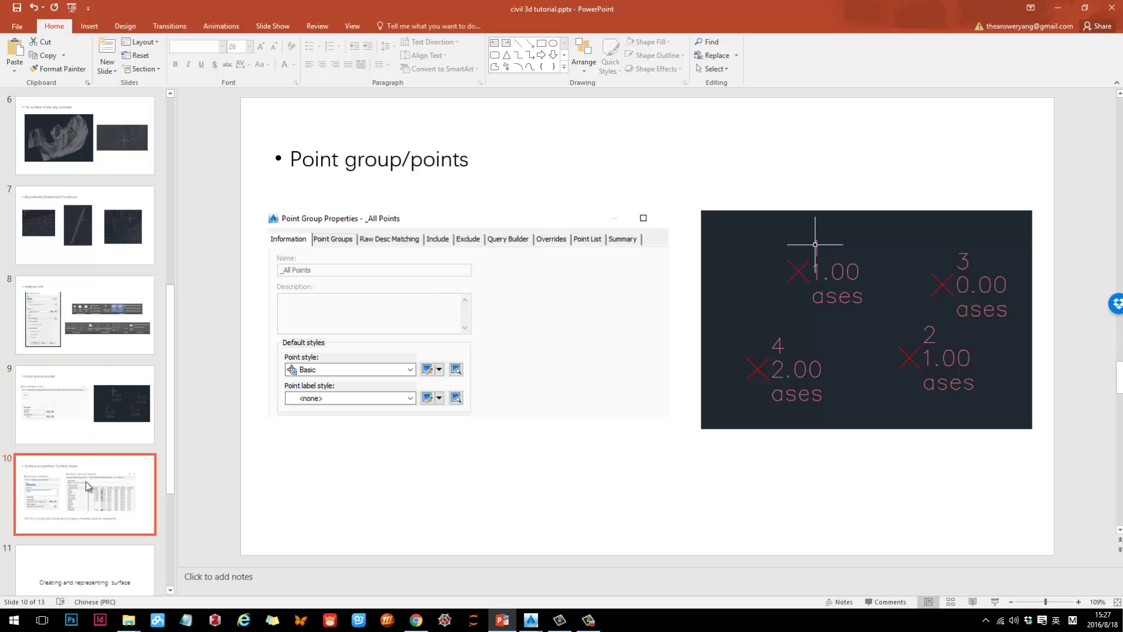
scroll(118, 441, "down", 2)
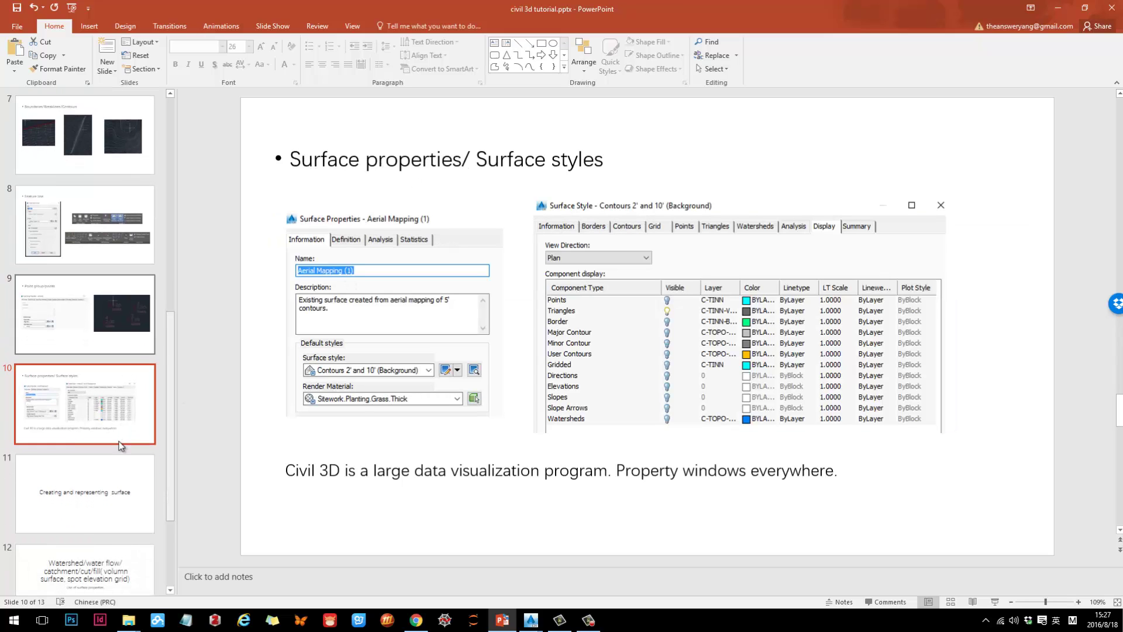
left_click(1058, 8)
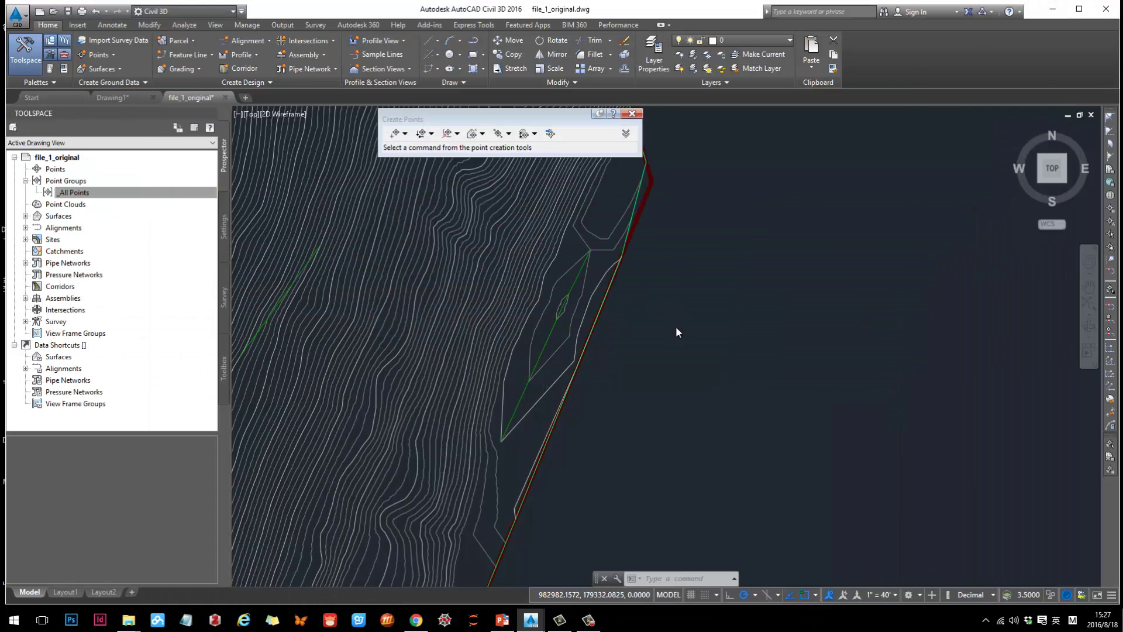
Open the surface properties of Aerial Mapping (1) and examine its general information, including the name
scroll(744, 346, "down", 5)
scroll(760, 310, "up", 8)
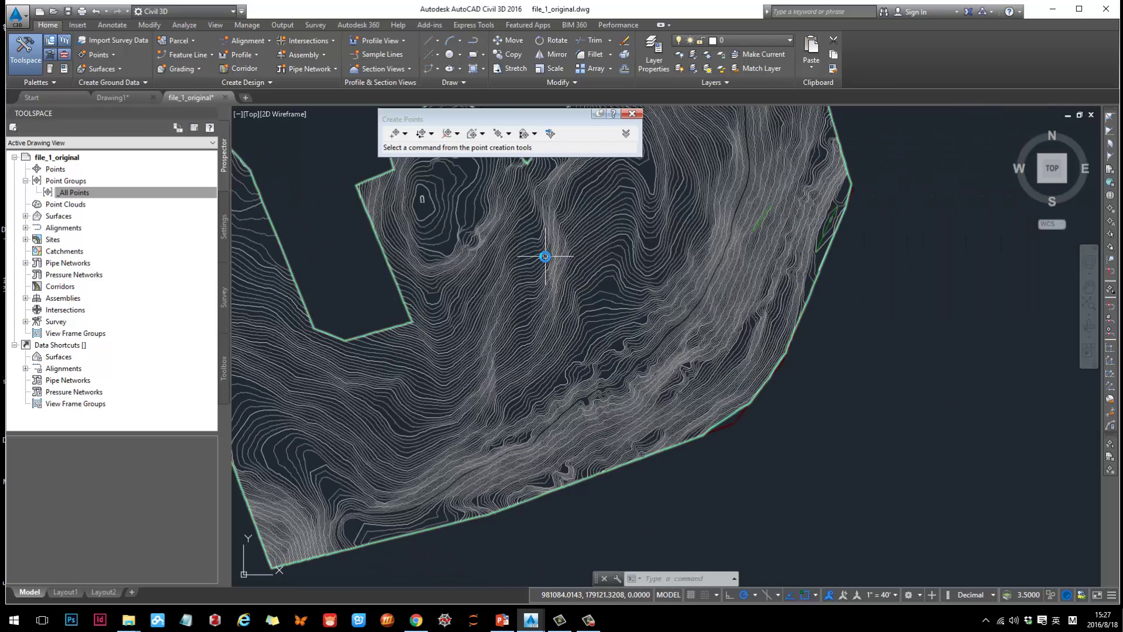
left_click(548, 255)
right_click(557, 261)
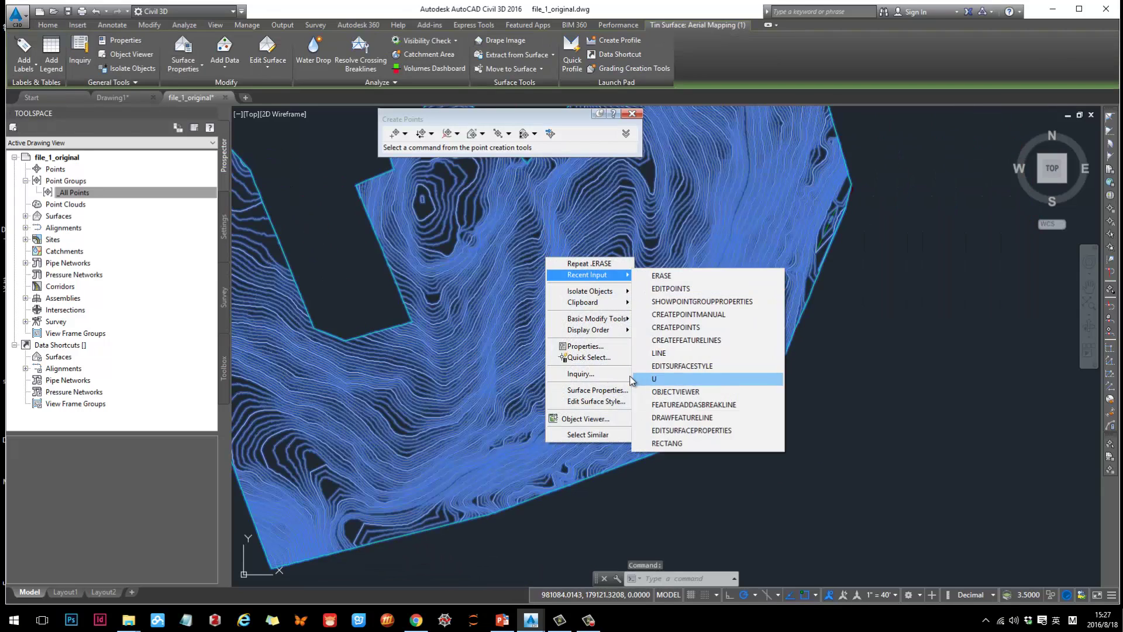
left_click(608, 391)
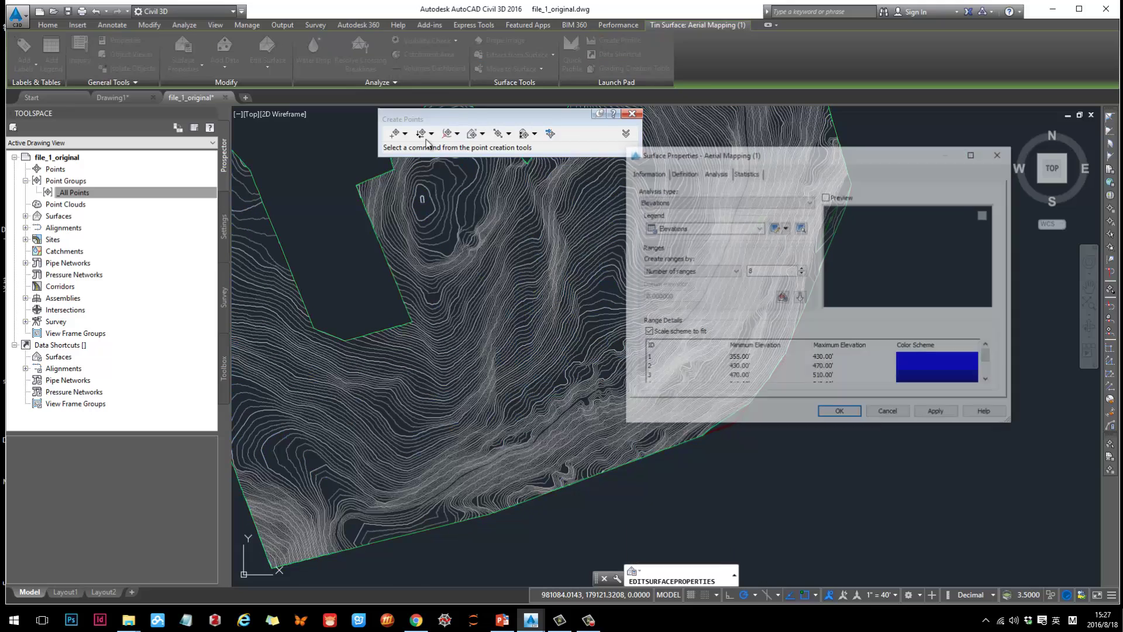
left_click_drag(643, 155, 397, 155)
left_click(394, 175)
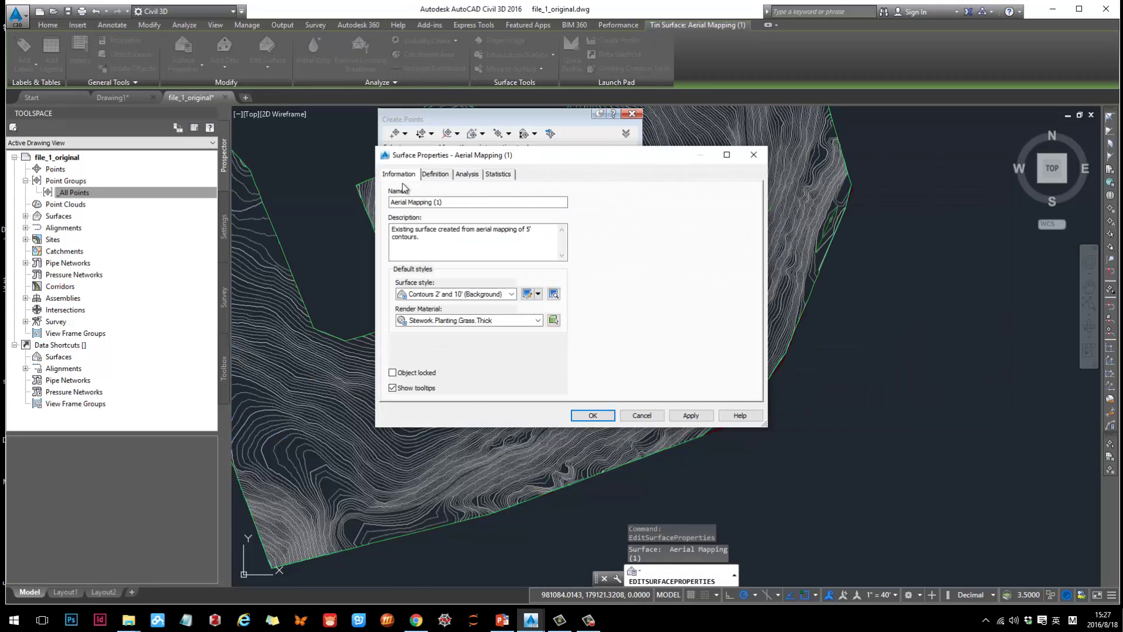
left_click_drag(449, 203, 357, 201)
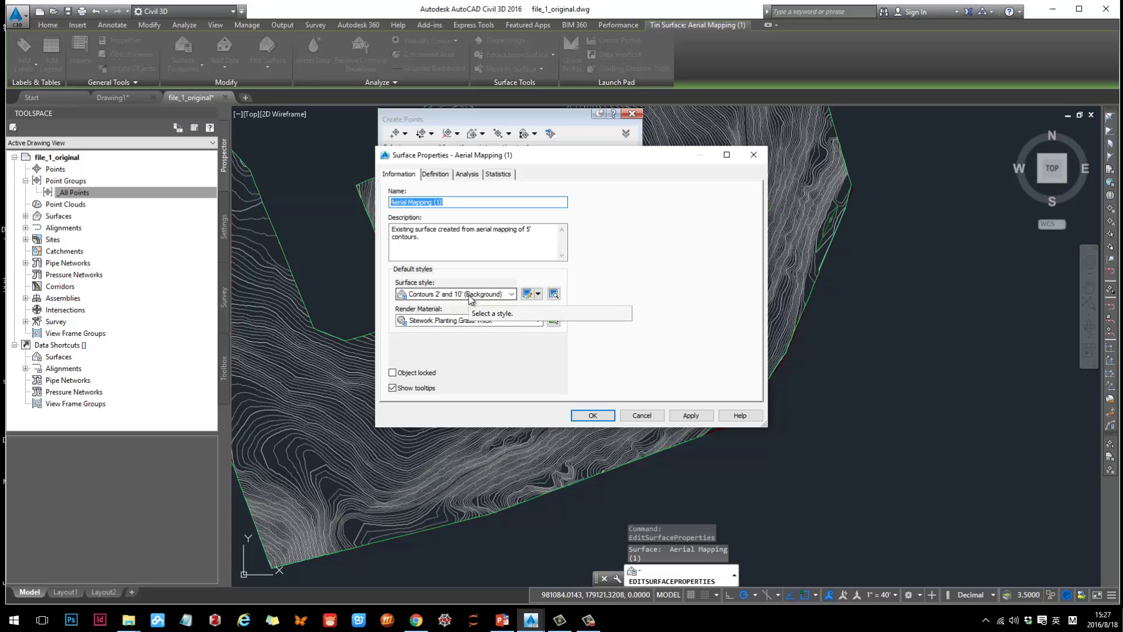
Review the list of available surface styles for Aerial Mapping (1), keeping Contours 2' and 10' (Background)
left_click(507, 294)
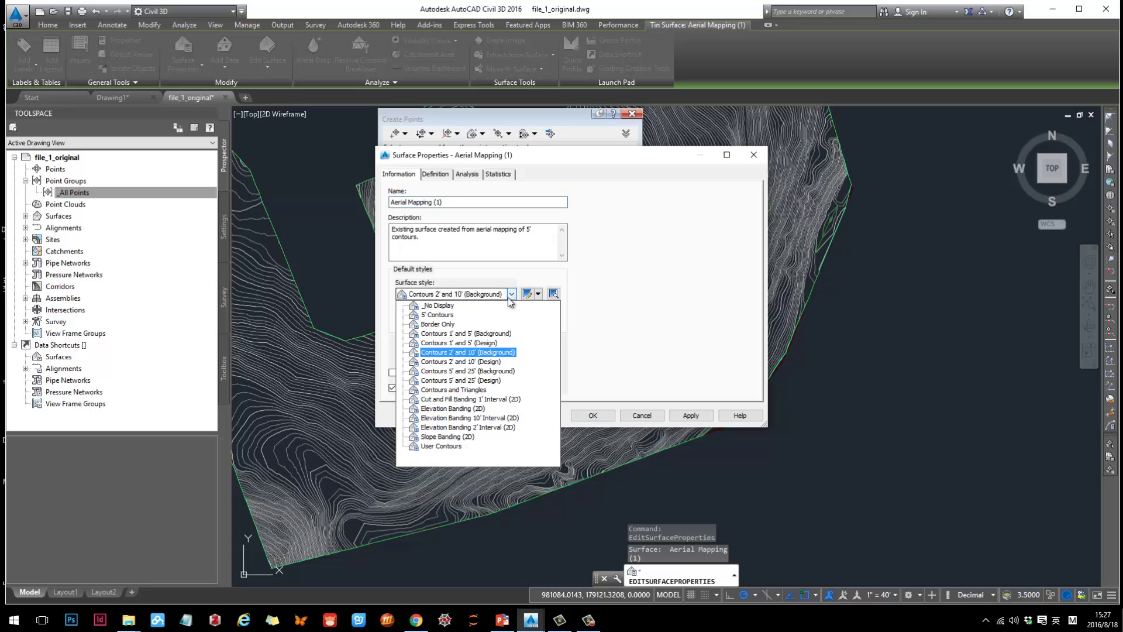
left_click(653, 272)
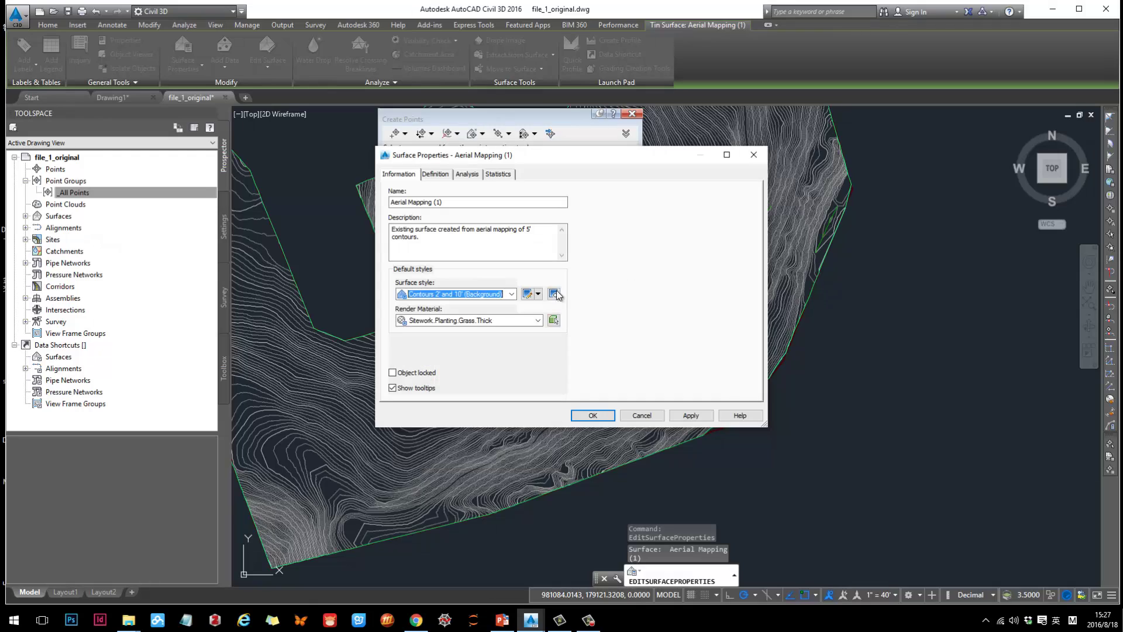
left_click(512, 295)
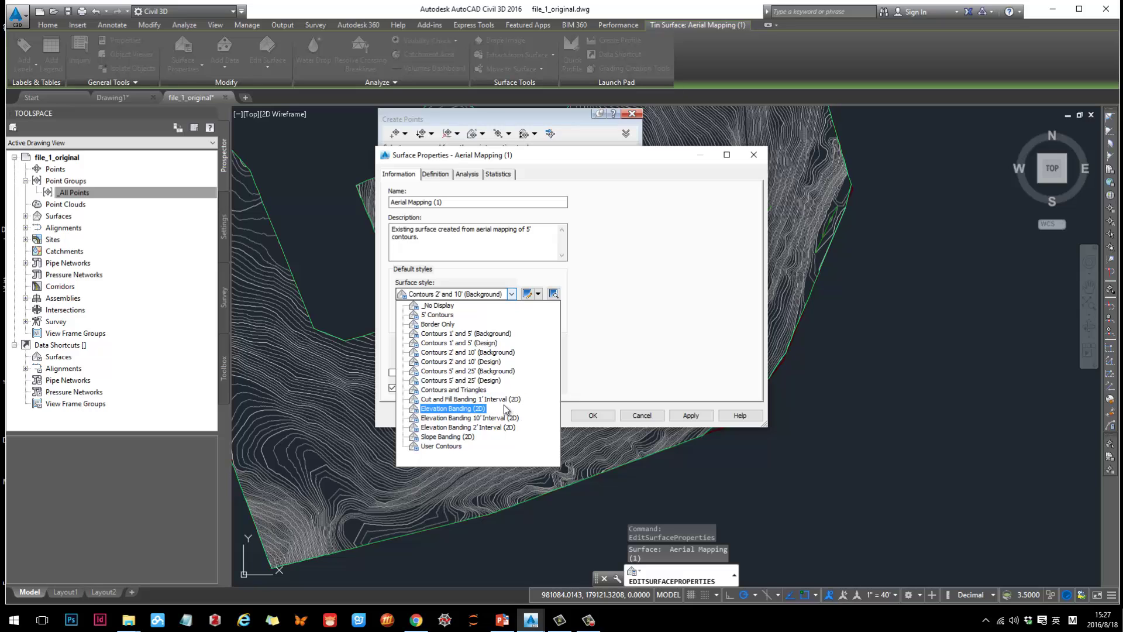
left_click(512, 295)
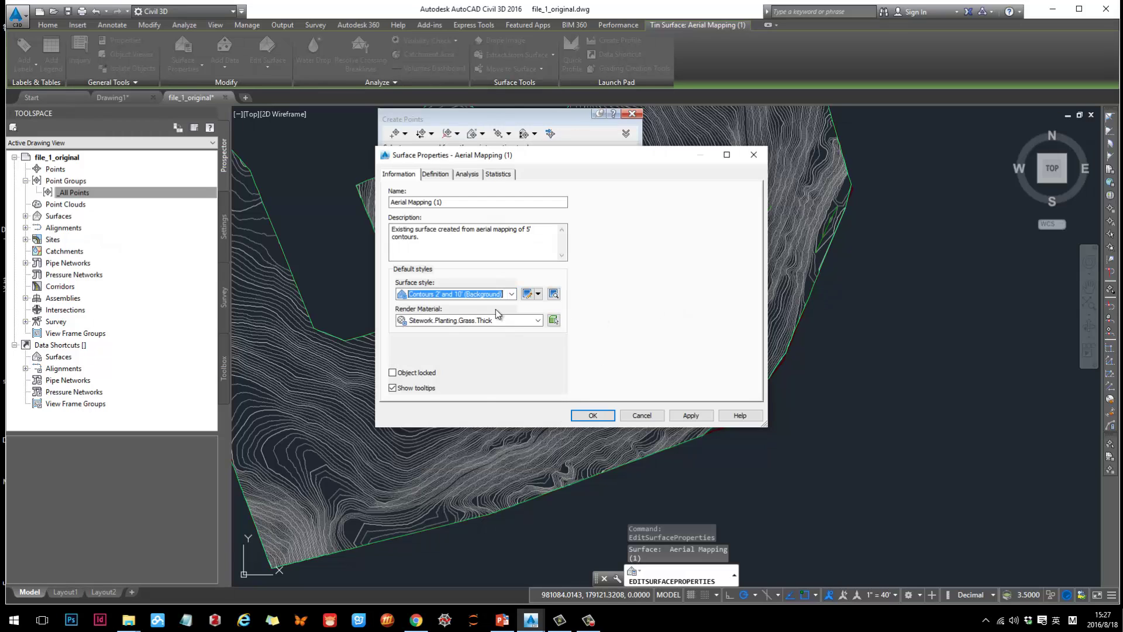
left_click(512, 295)
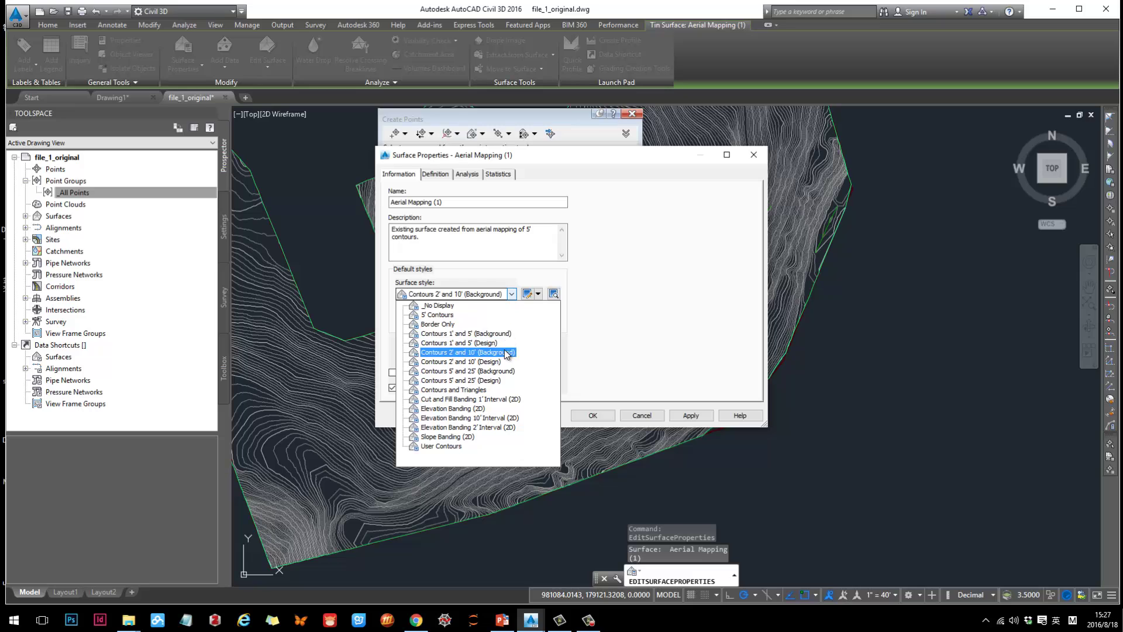
left_click(658, 287)
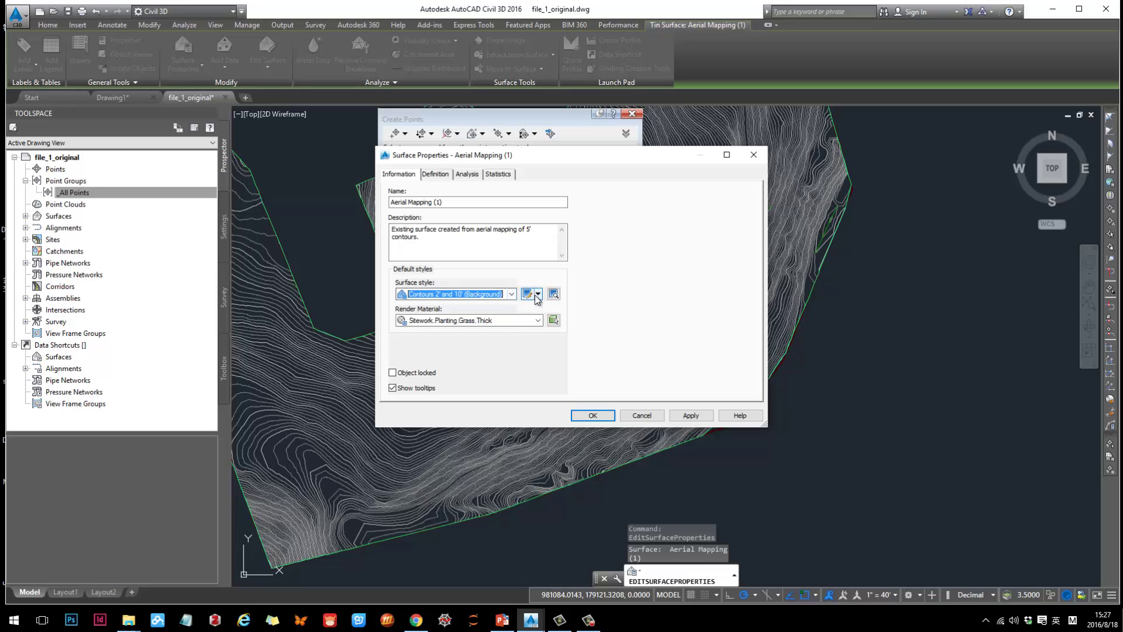
Examine the surface definition's build, data and edit operation options for Aerial Mapping (1)
left_click(435, 174)
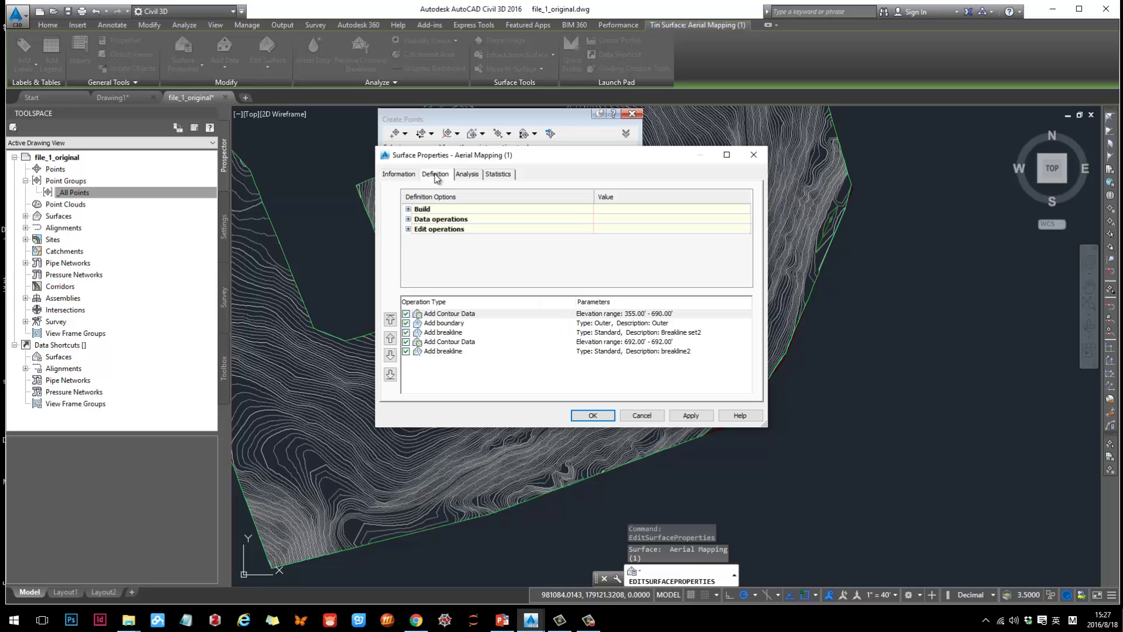
left_click(409, 210)
scroll(433, 240, "down", 3)
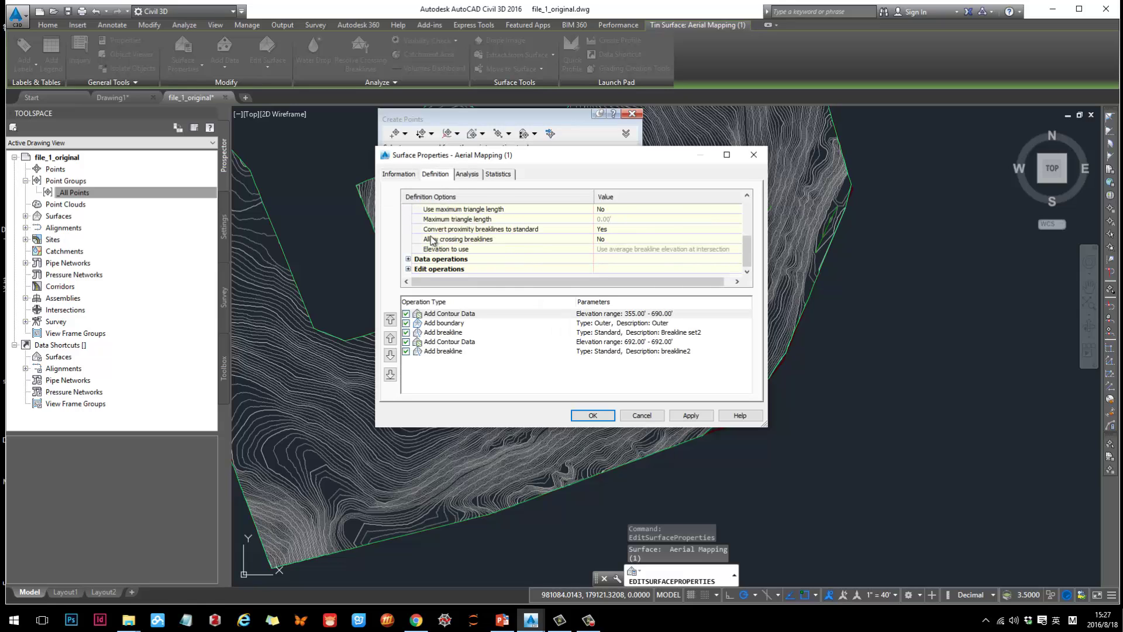
left_click(408, 258)
scroll(438, 269, "down", 3)
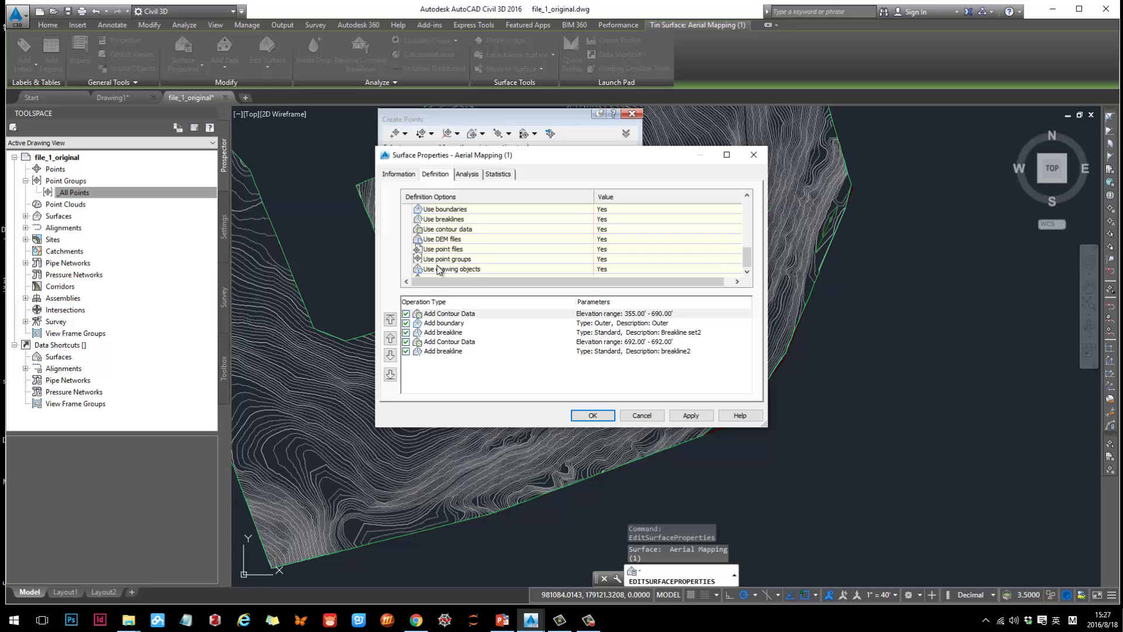
scroll(438, 269, "down", 1)
scroll(567, 225, "up", 3)
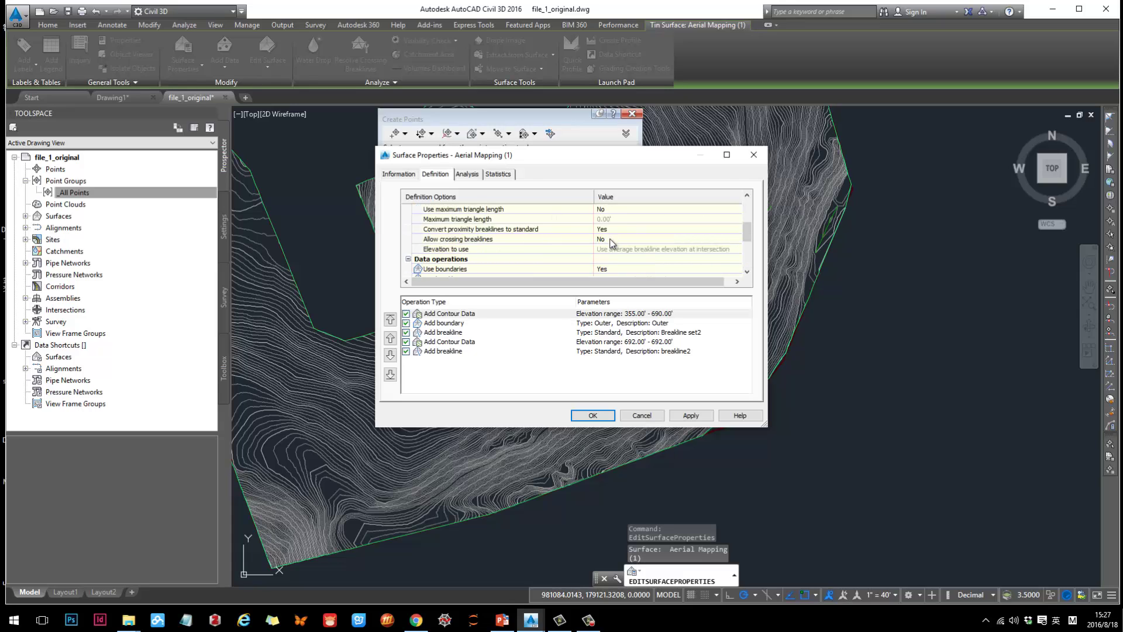
scroll(612, 243, "down", 3)
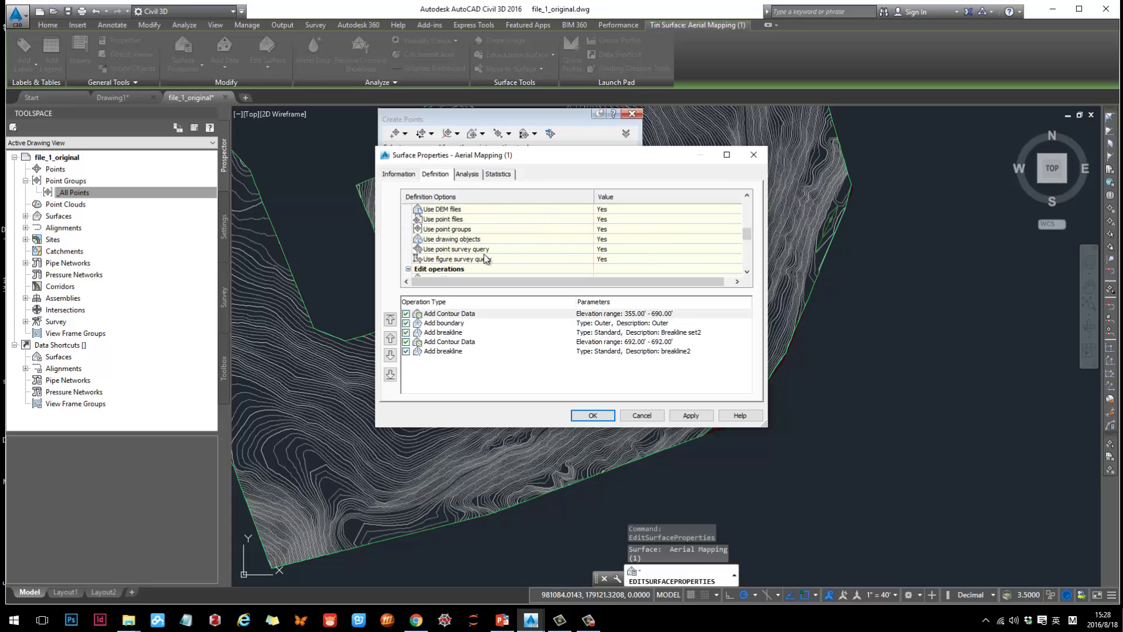
scroll(485, 258, "down", 5)
Examine the surface's analysis settings and the list of analysis types, keeping Elevations
left_click(468, 173)
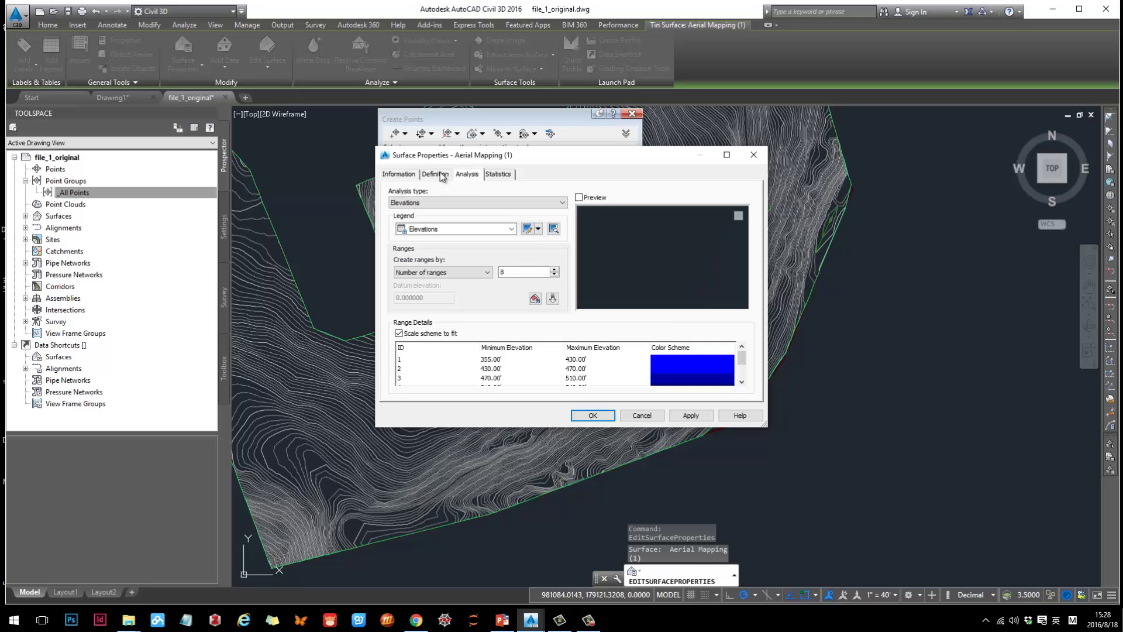
left_click_drag(493, 158, 786, 164)
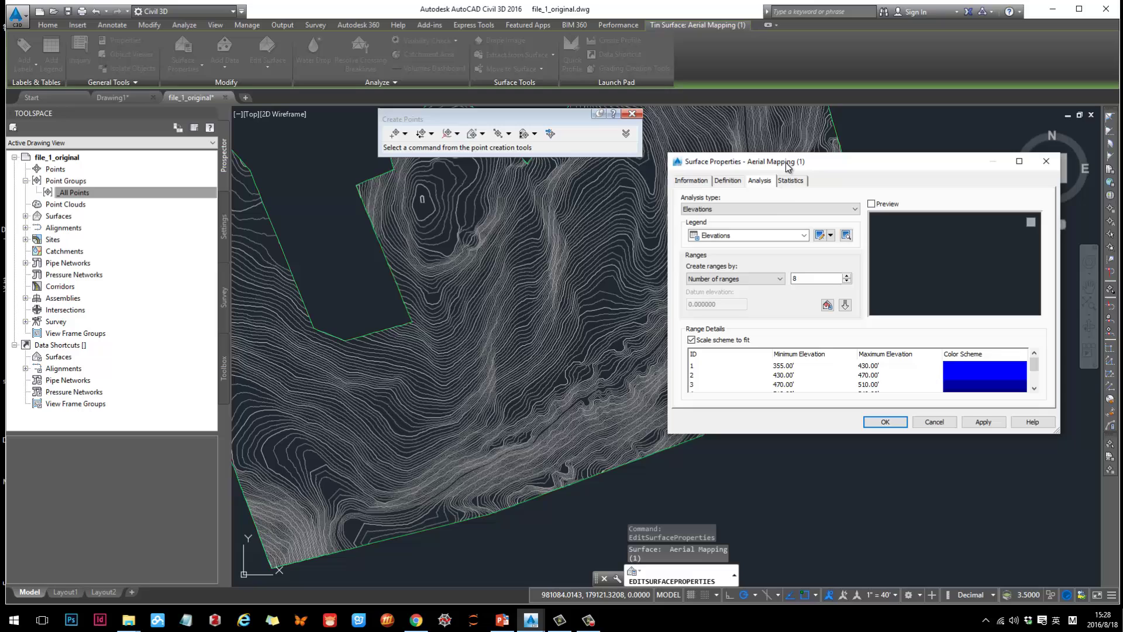
left_click(792, 209)
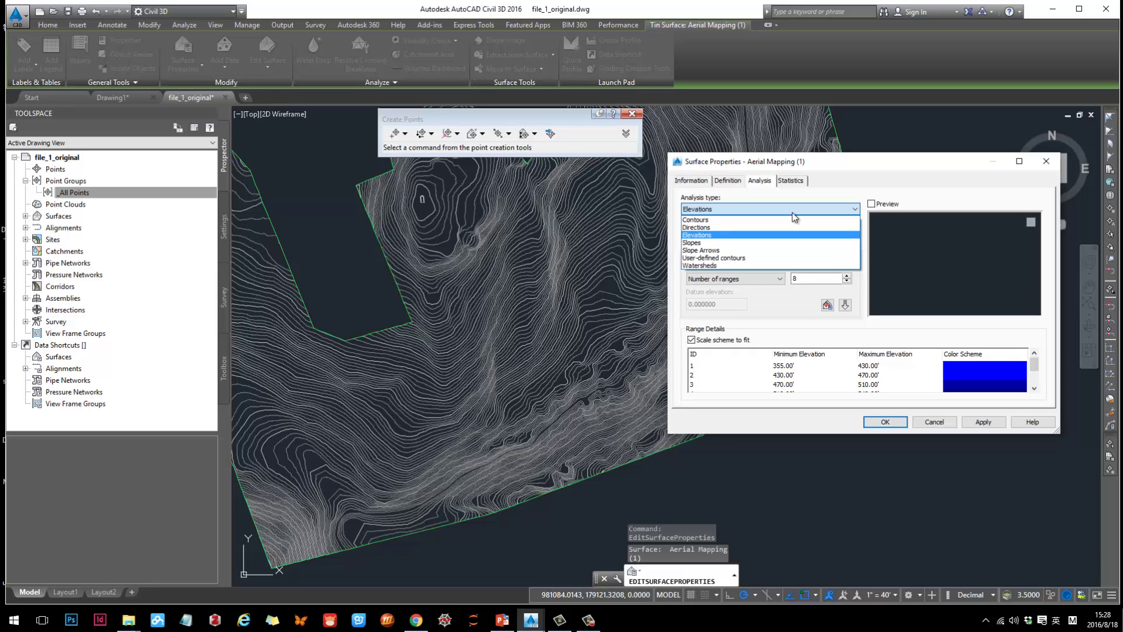
left_click(792, 214)
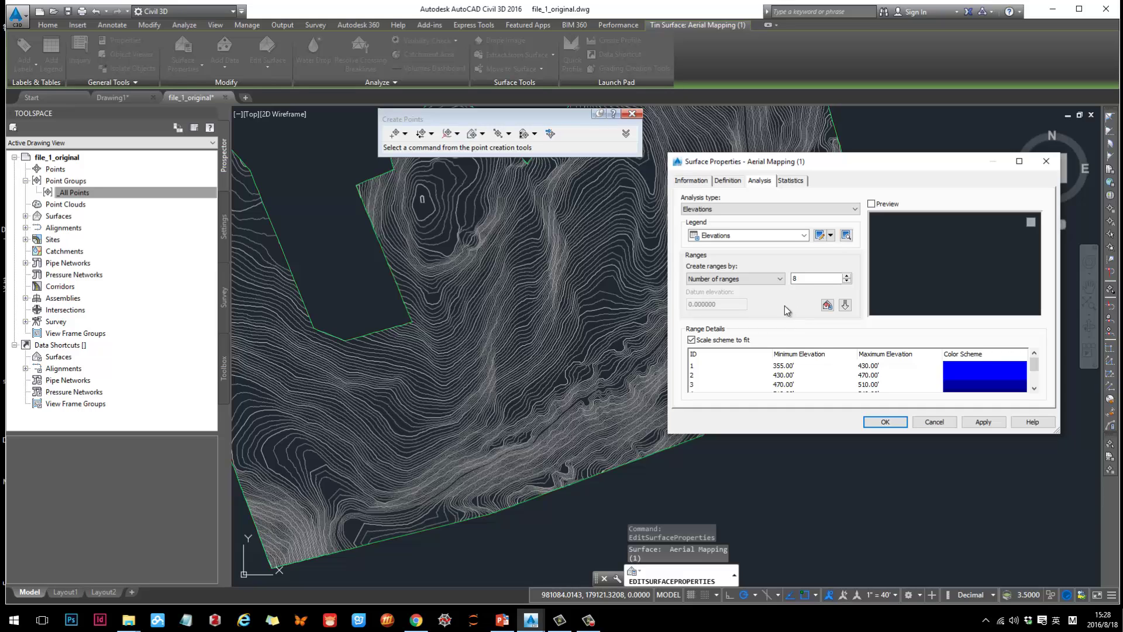
Review the surface's TIN, general and extended statistics, leaving the TIN and extended groups expanded
left_click_drag(810, 162, 702, 155)
left_click(689, 178)
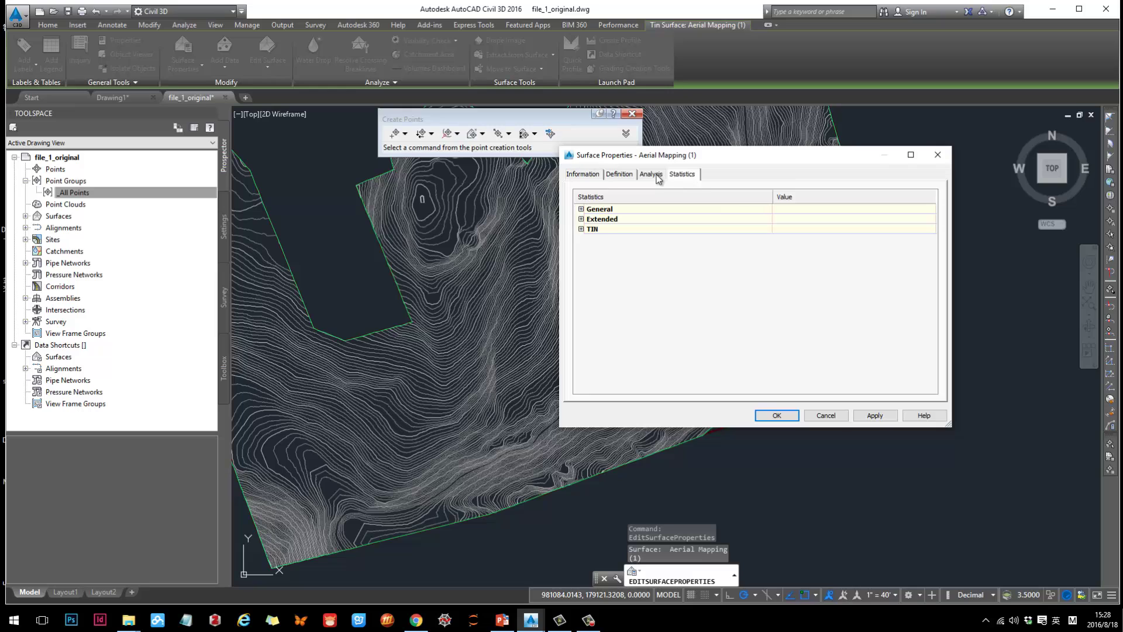
left_click(651, 174)
left_click(682, 174)
left_click(581, 229)
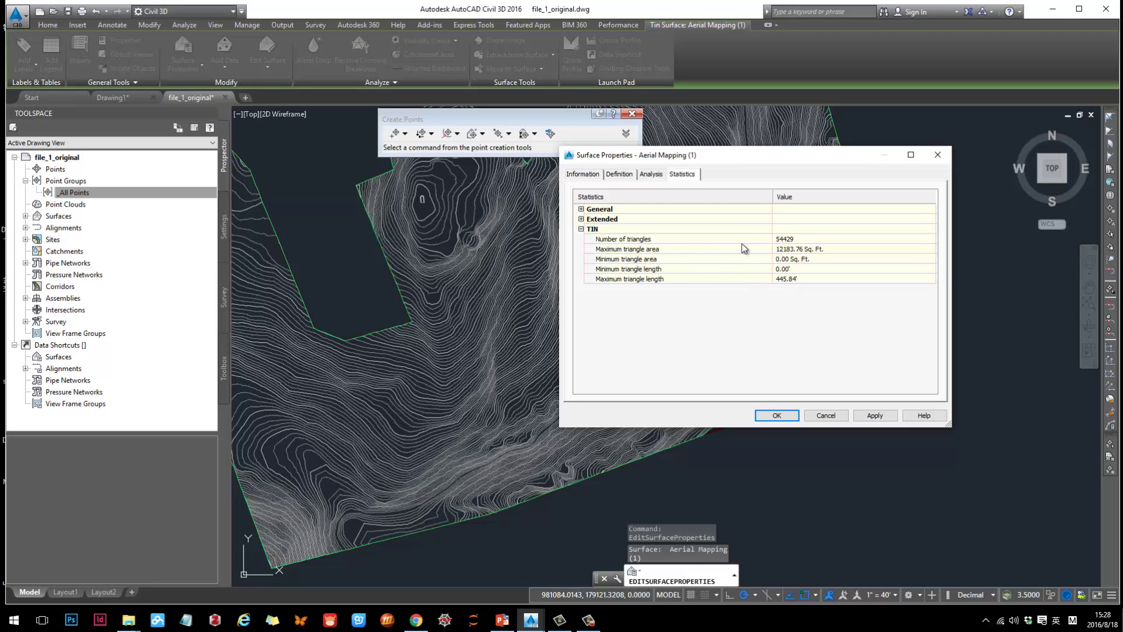
left_click(581, 220)
left_click(581, 219)
left_click(581, 209)
left_click(581, 209)
left_click(581, 219)
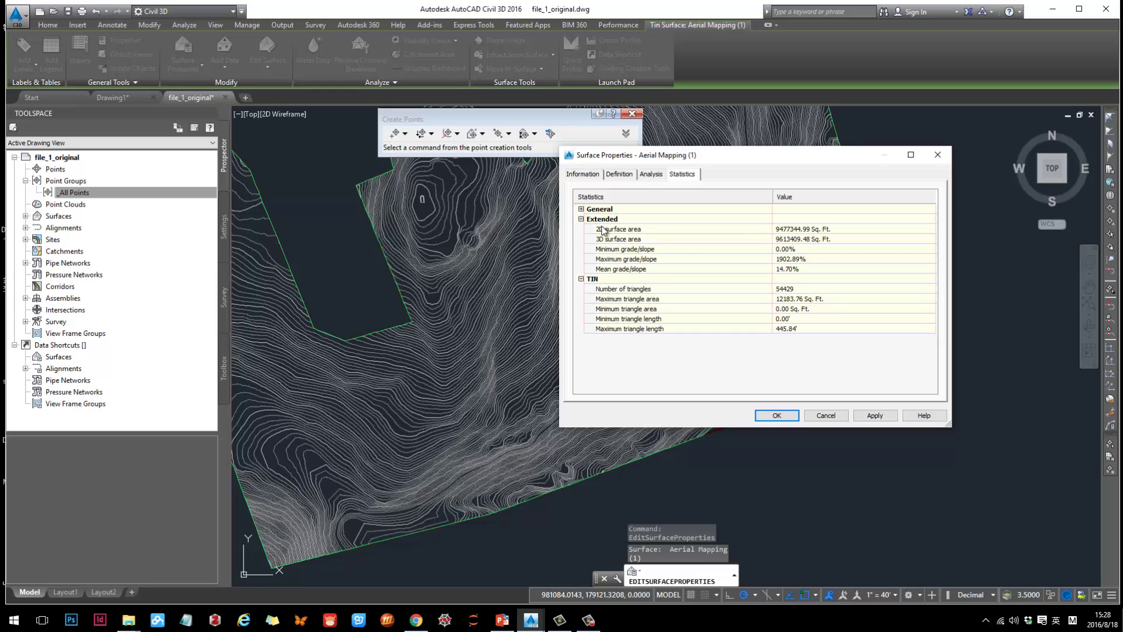
Examine the mean, maximum and minimum grade/slope statistics and close the surface properties without changes
left_click(800, 270)
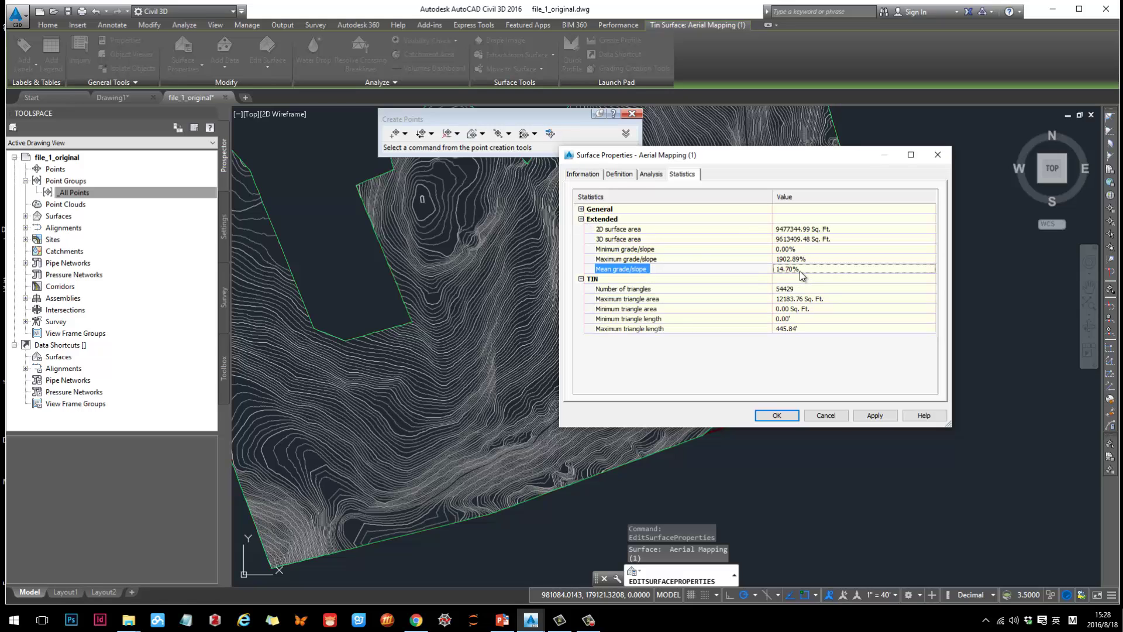
left_click(799, 261)
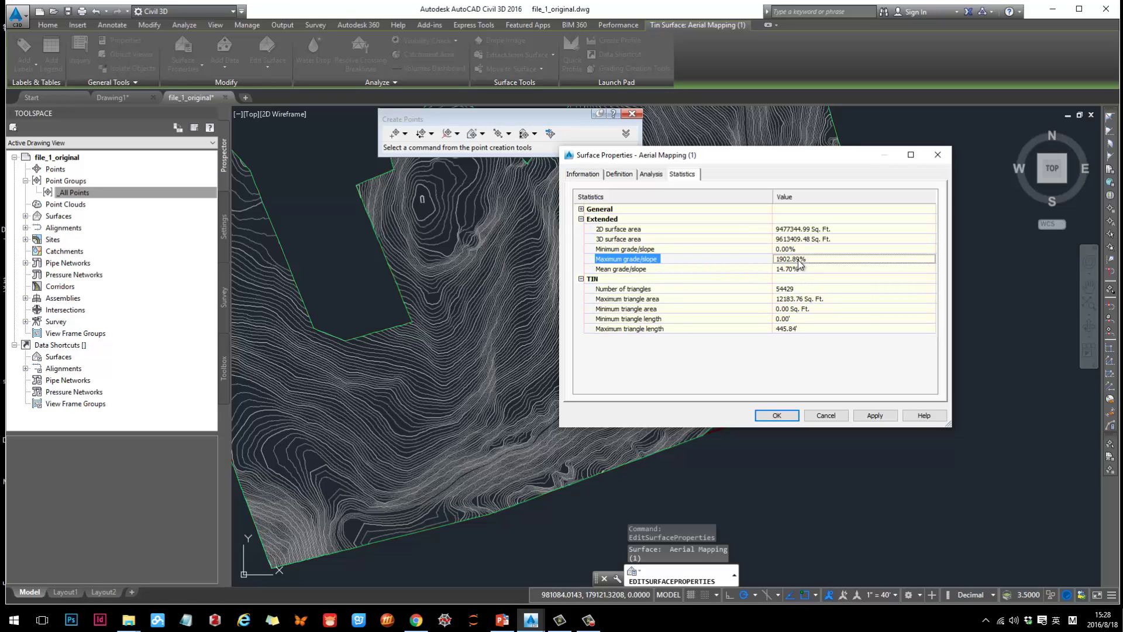
key("Up")
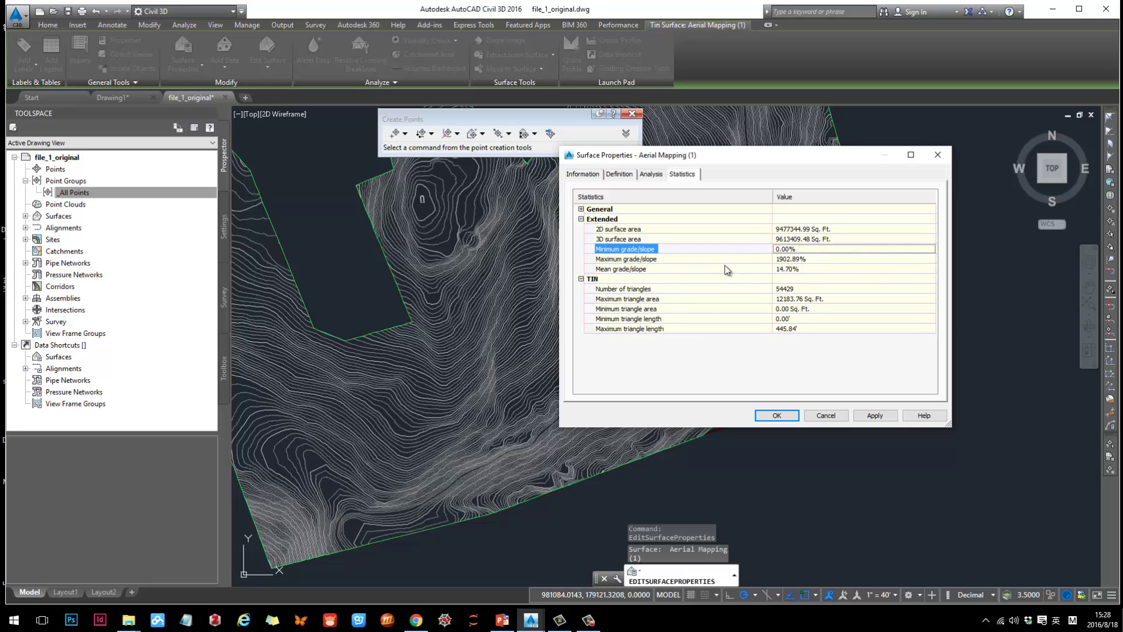
left_click(835, 416)
left_click(836, 416)
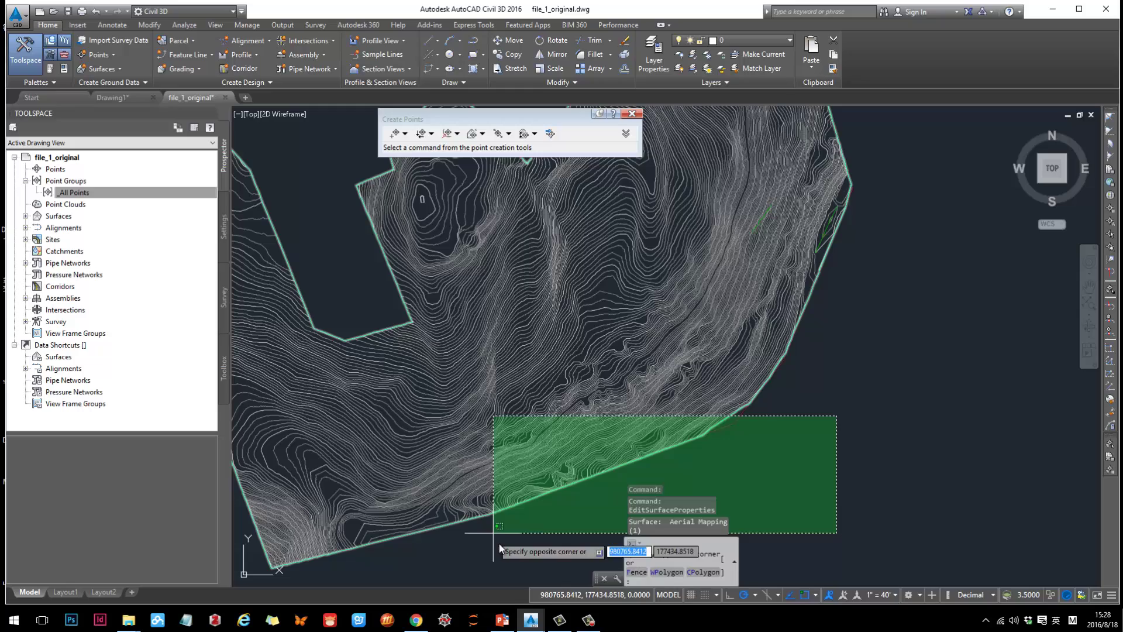
Edit the Aerial Mapping (1) surface style's plan display to show points, triangles, gridded, elevations and slopes and hide border, major and minor contours
left_click(914, 379)
left_click(502, 619)
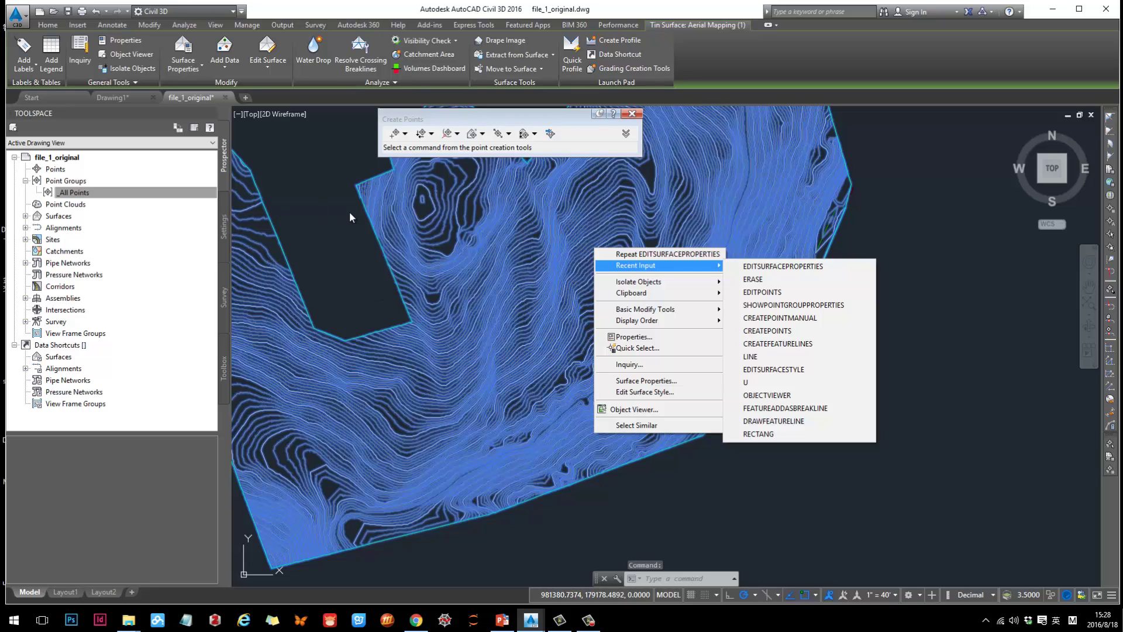
left_click(651, 393)
left_click(948, 155)
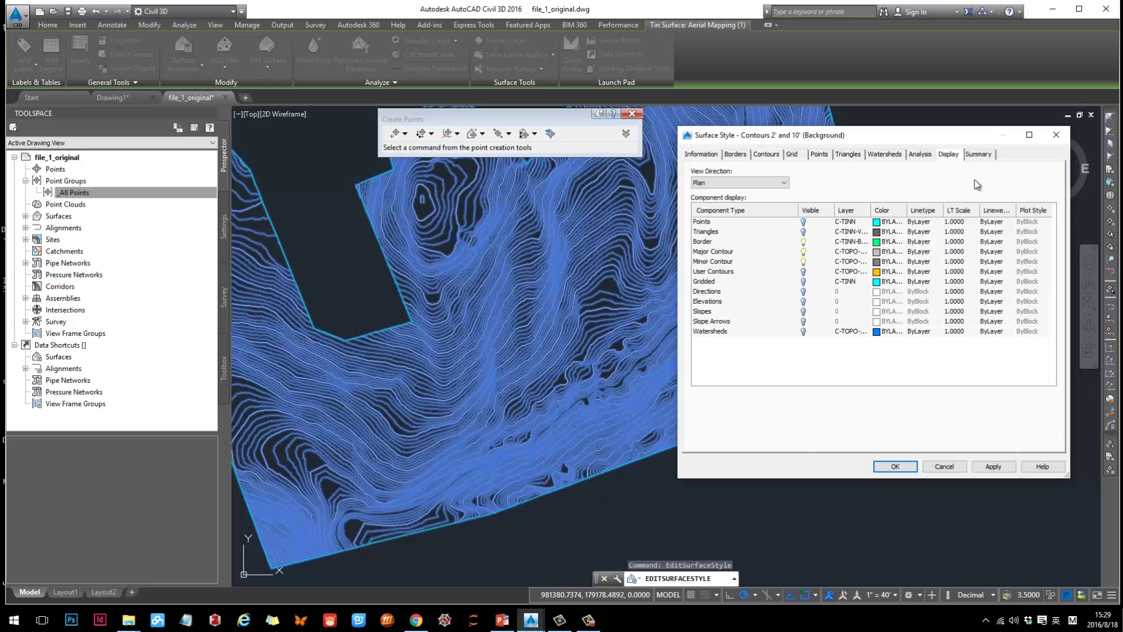
left_click(805, 223)
left_click(803, 242)
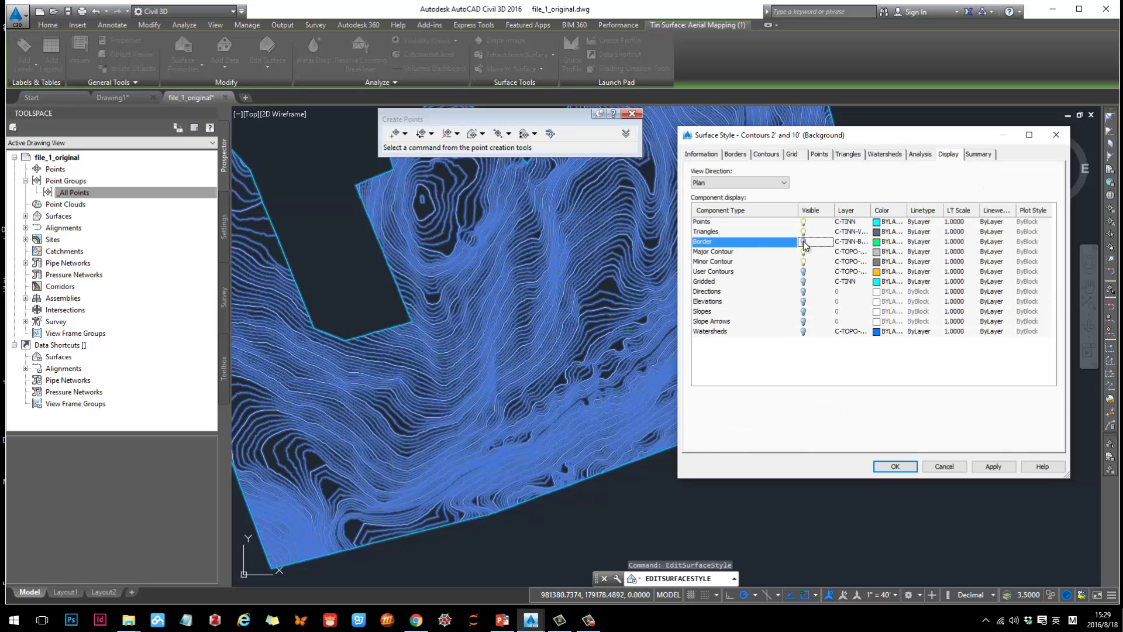
left_click(804, 251)
left_click(803, 262)
left_click(804, 282)
left_click(804, 301)
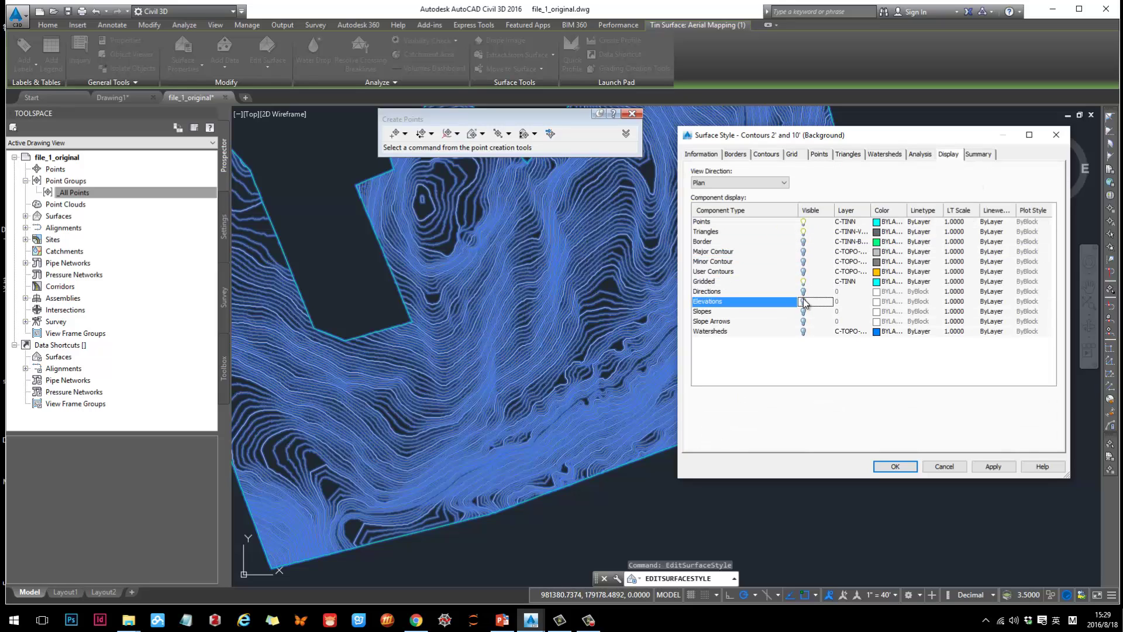
left_click(804, 311)
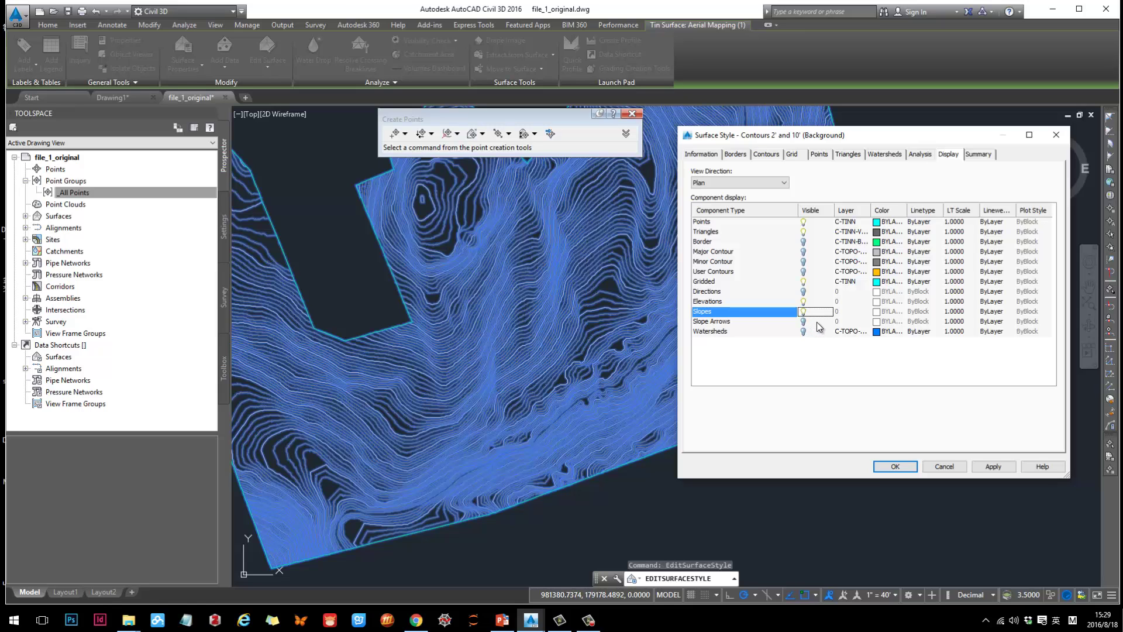
left_click(994, 466)
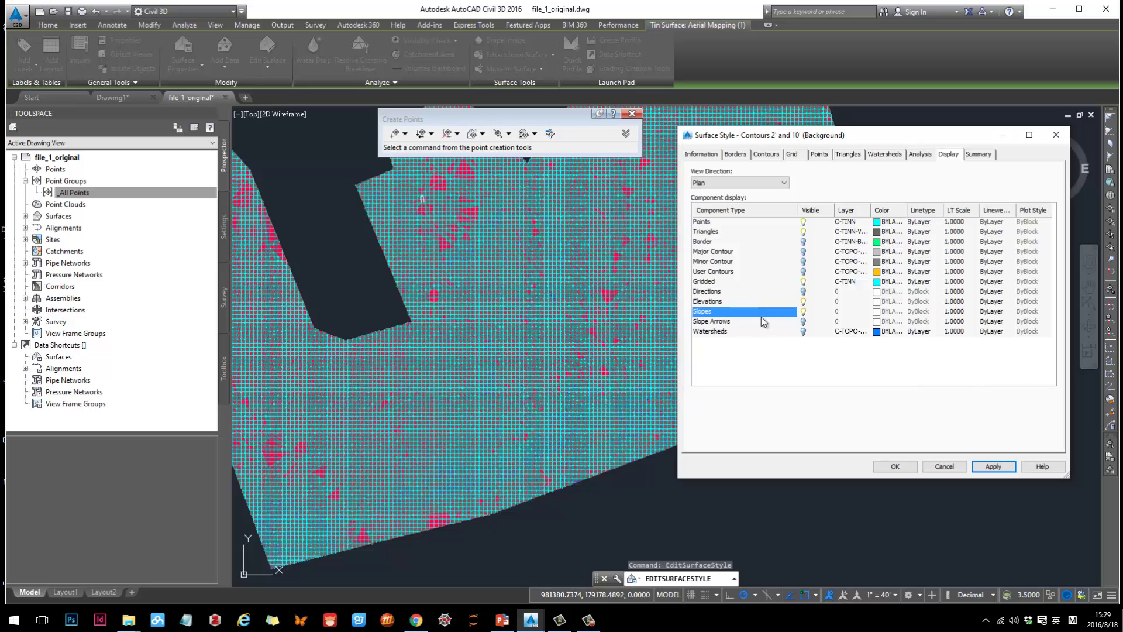
Turn off the gridded component in the surface style, accept the style changes and view the surface
left_click(804, 282)
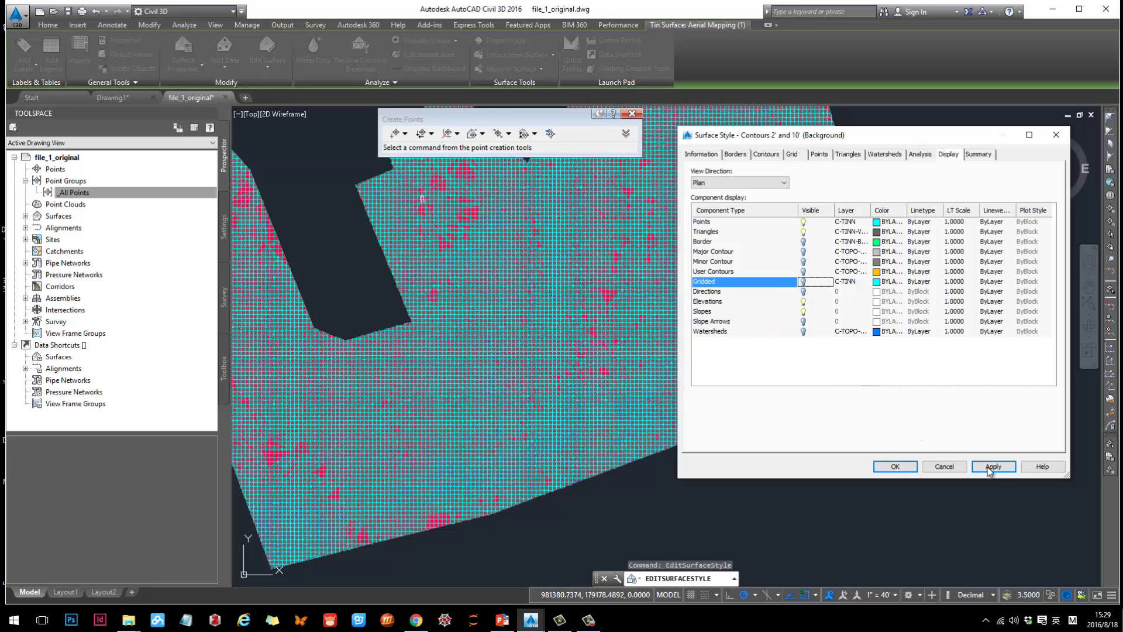
left_click(994, 466)
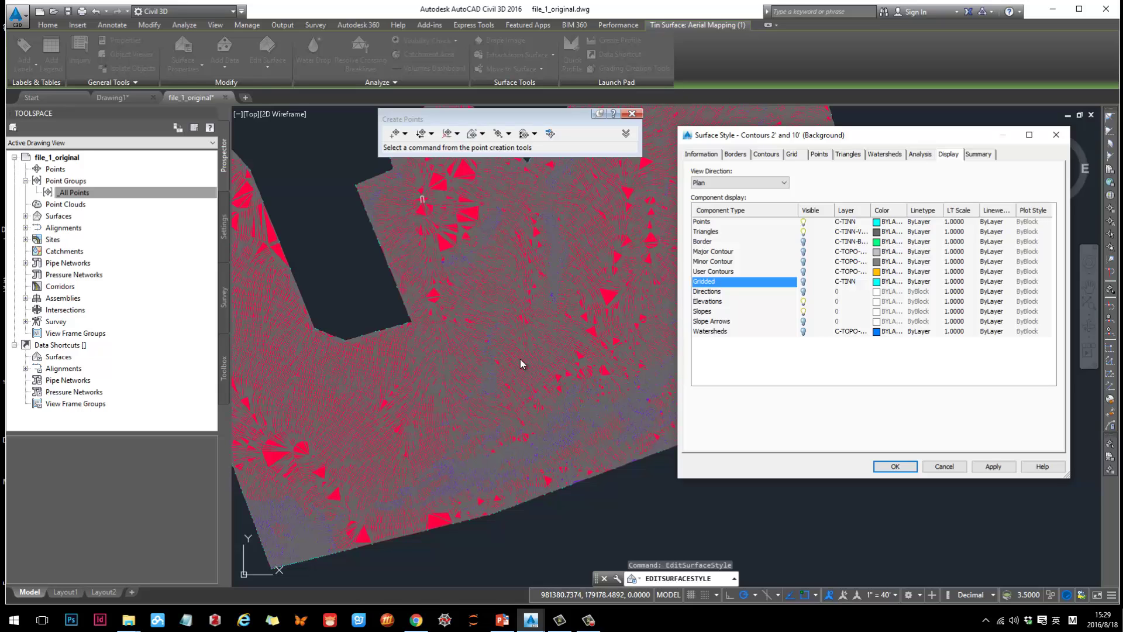
left_click(894, 467)
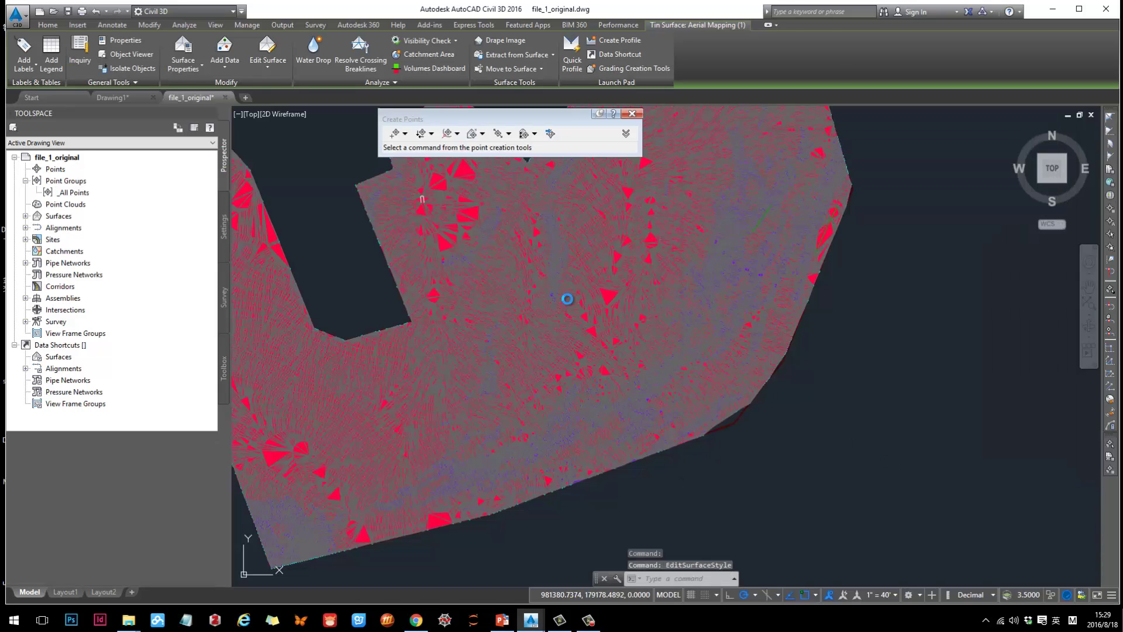
scroll(609, 296, "up", 3)
scroll(561, 491, "down", 2)
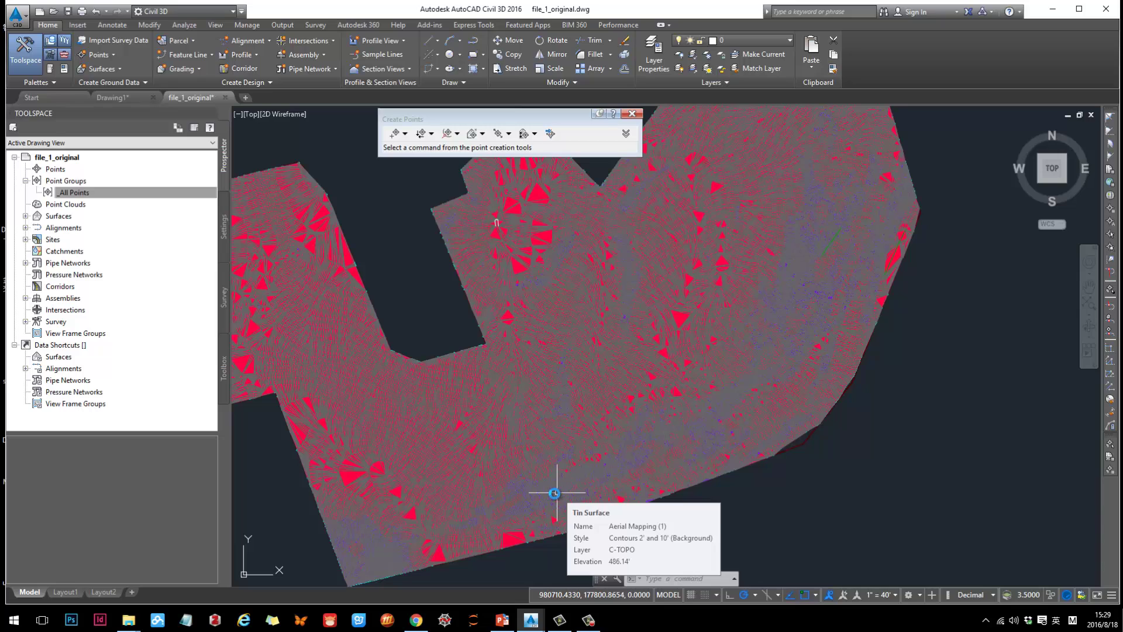